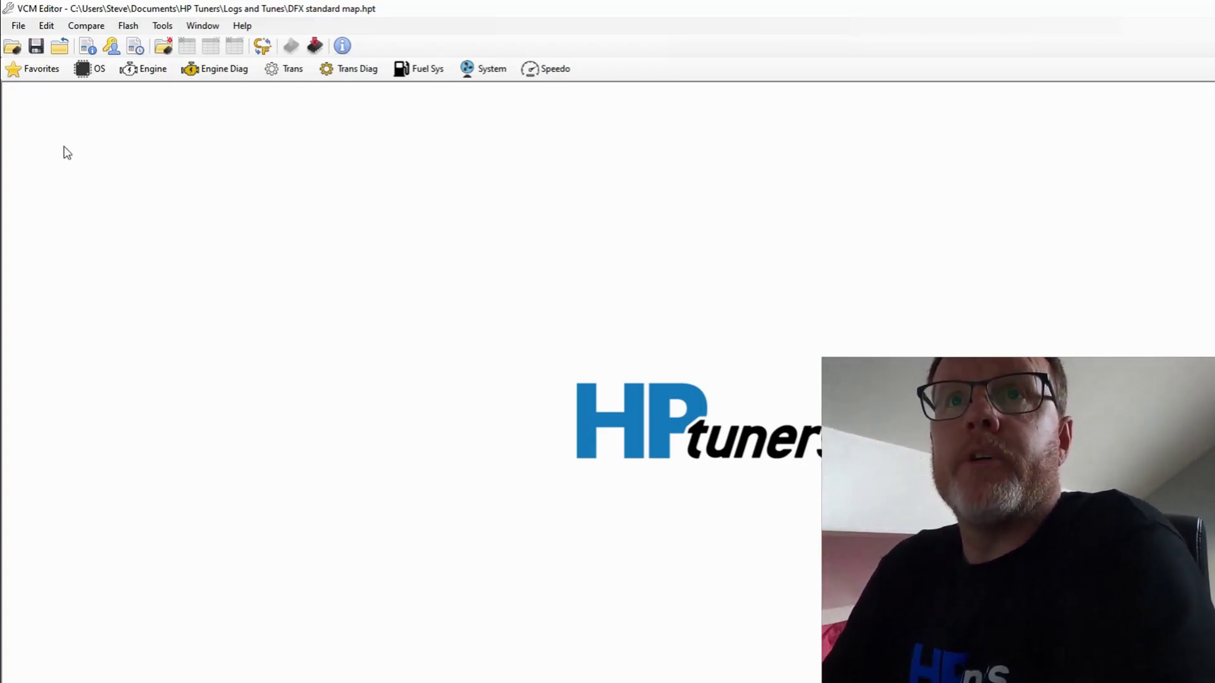
Examine the engine's cylinder volume and its idle general, RPM and torque settings
left_click(136, 76)
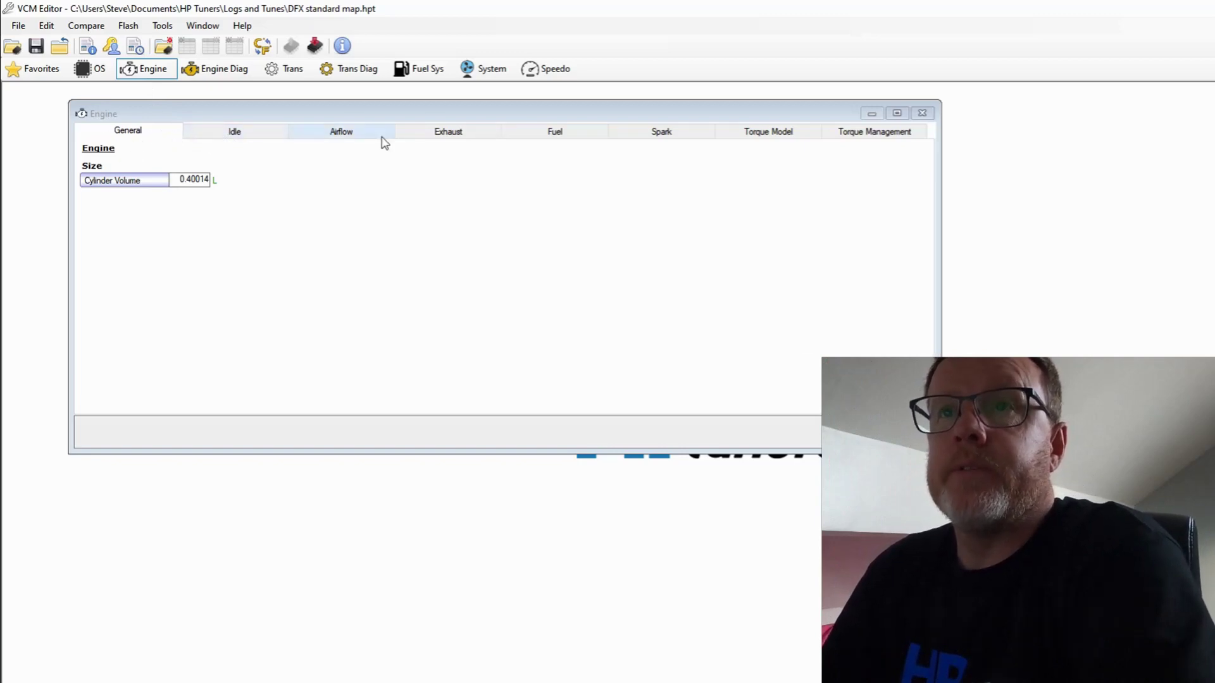
mouse_move(85, 181)
left_click(237, 132)
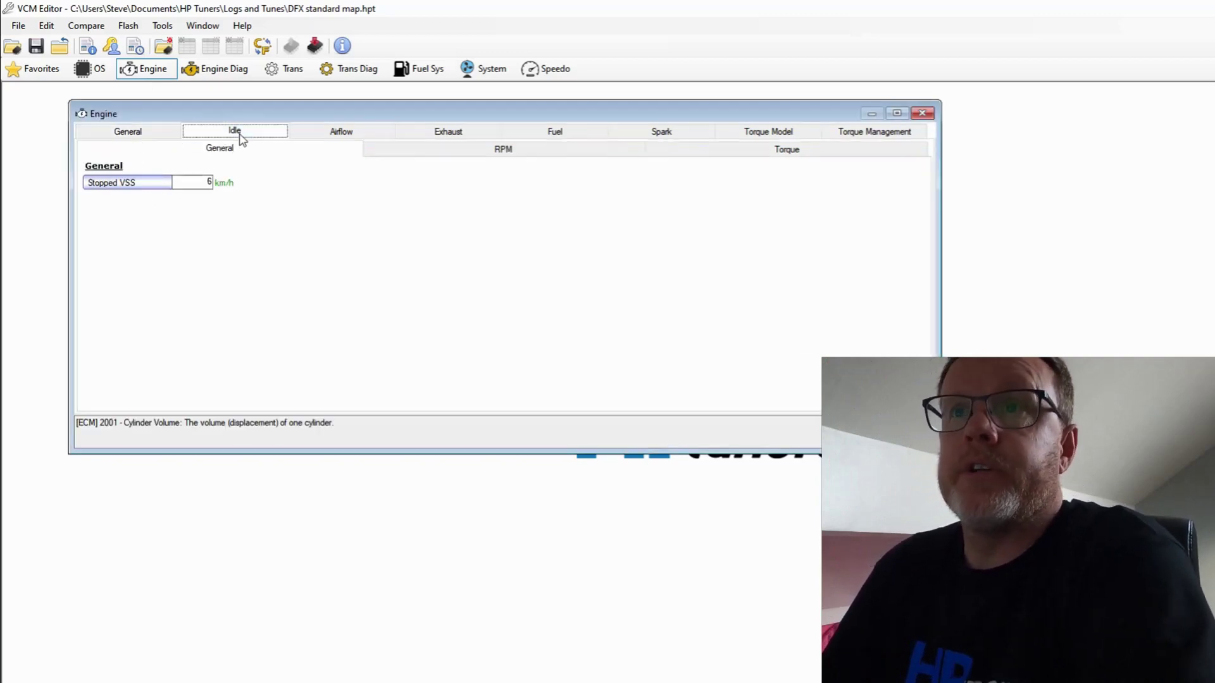
left_click(403, 152)
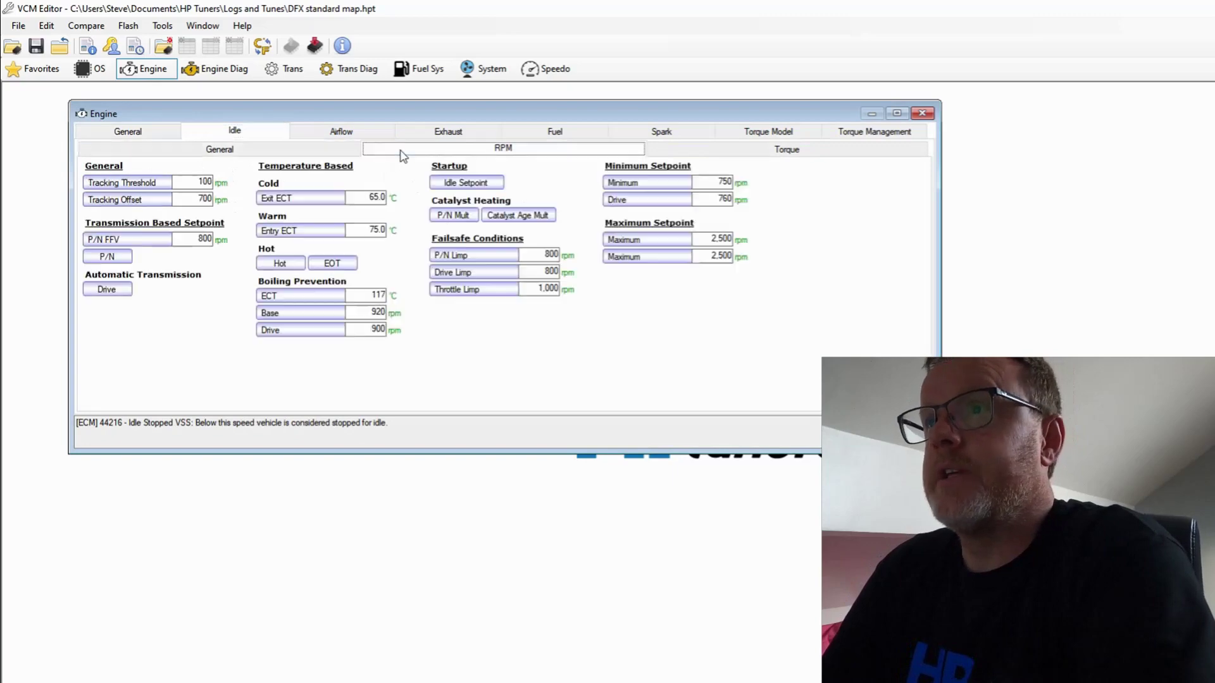
left_click(780, 152)
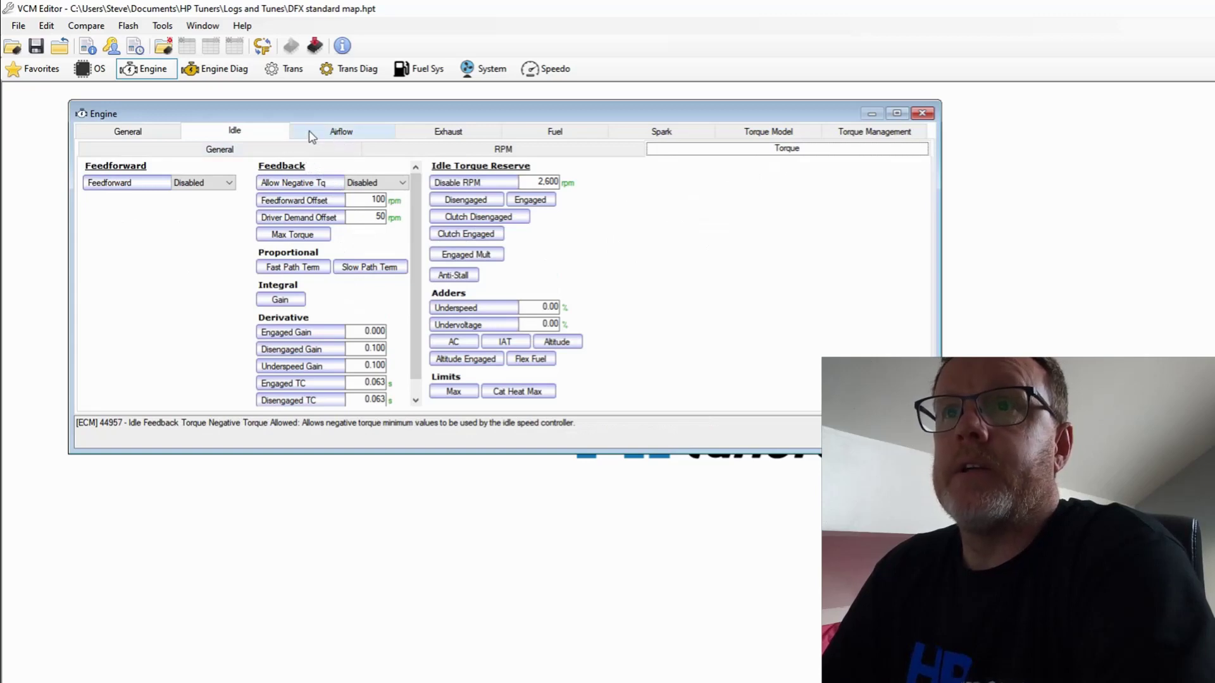
Multiply the 24.8, 35.3 and 45.0 °C rows of the airflow Maximum Desired Load table by 1.15
left_click(339, 137)
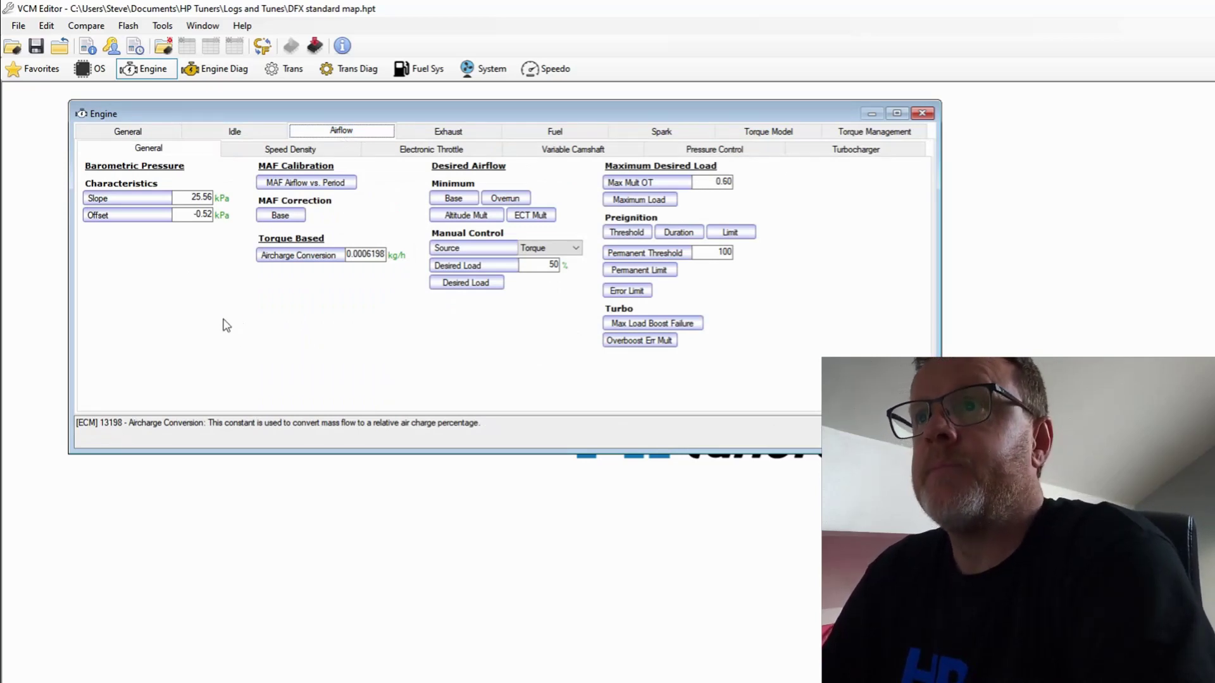
left_click(639, 199)
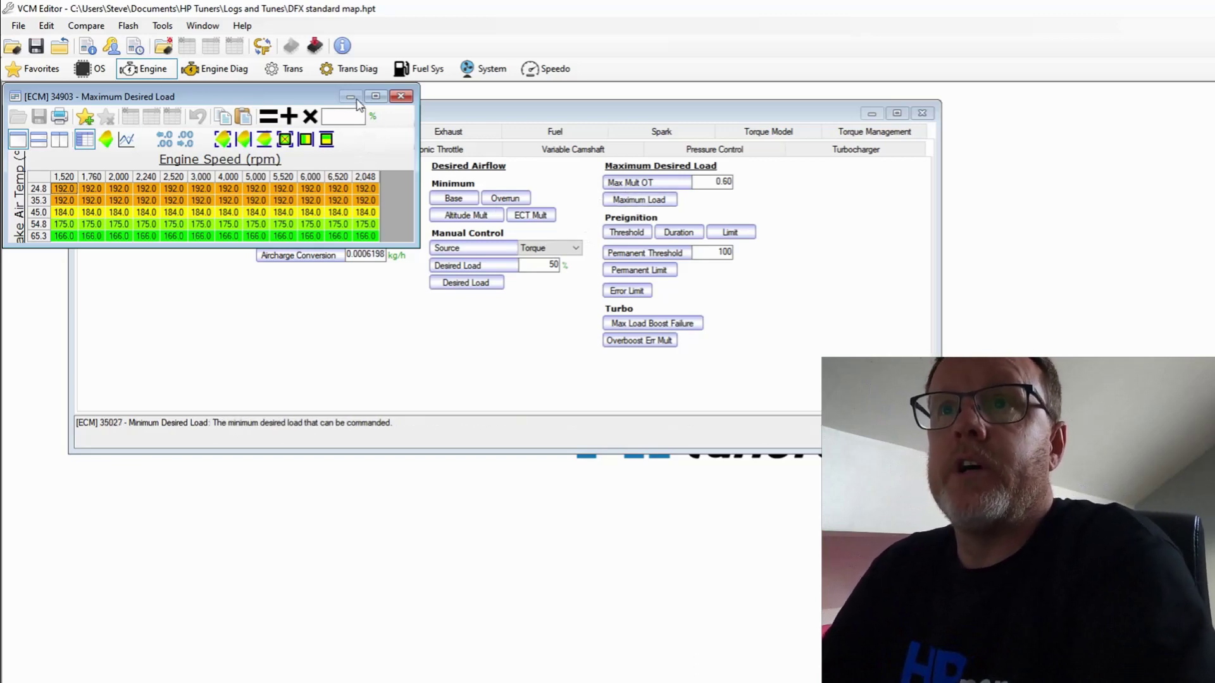
left_click(376, 98)
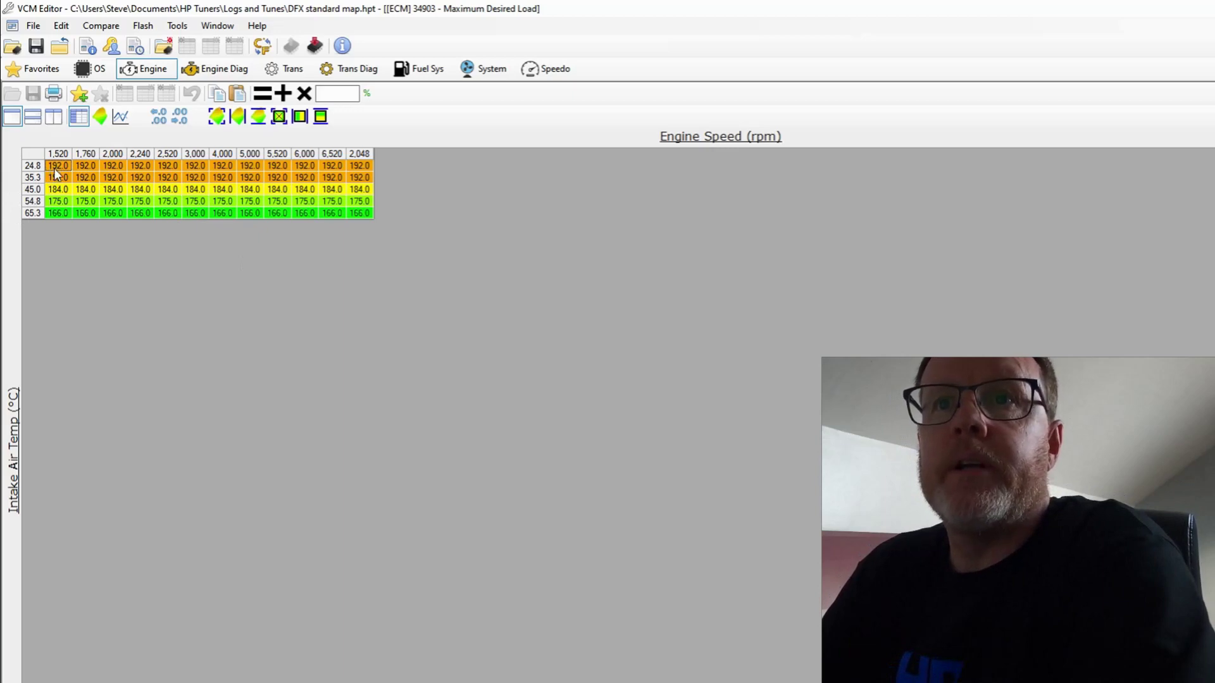
left_click_drag(54, 168, 279, 190)
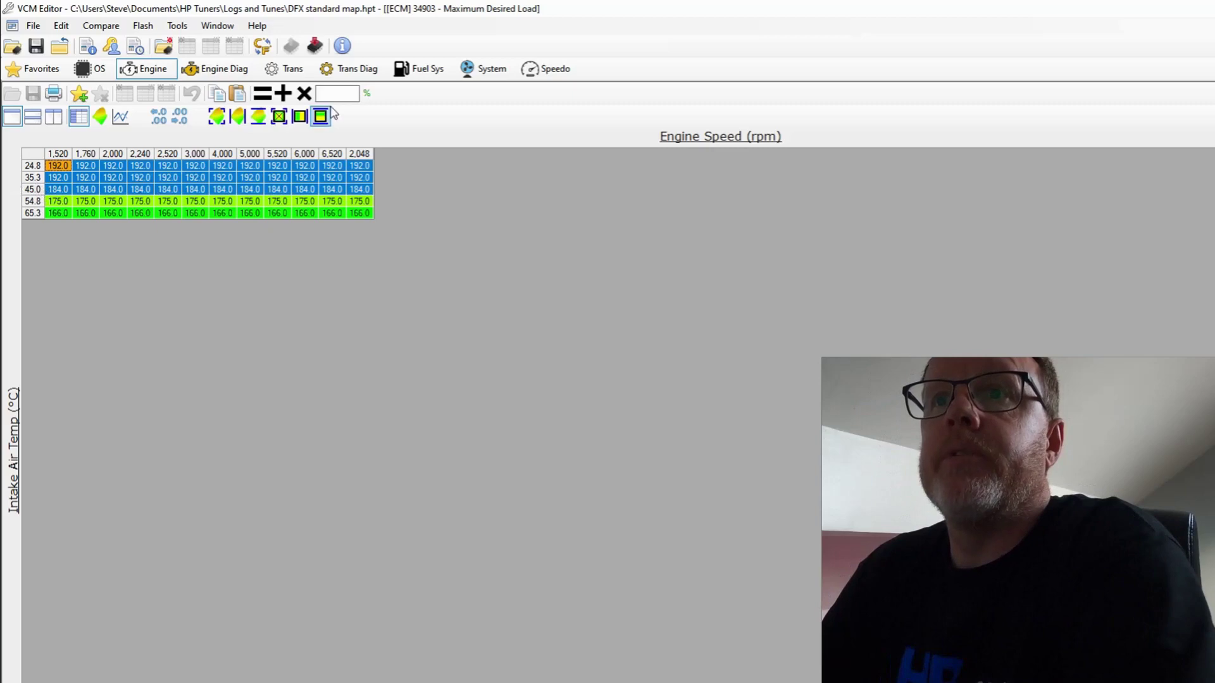
left_click(319, 93)
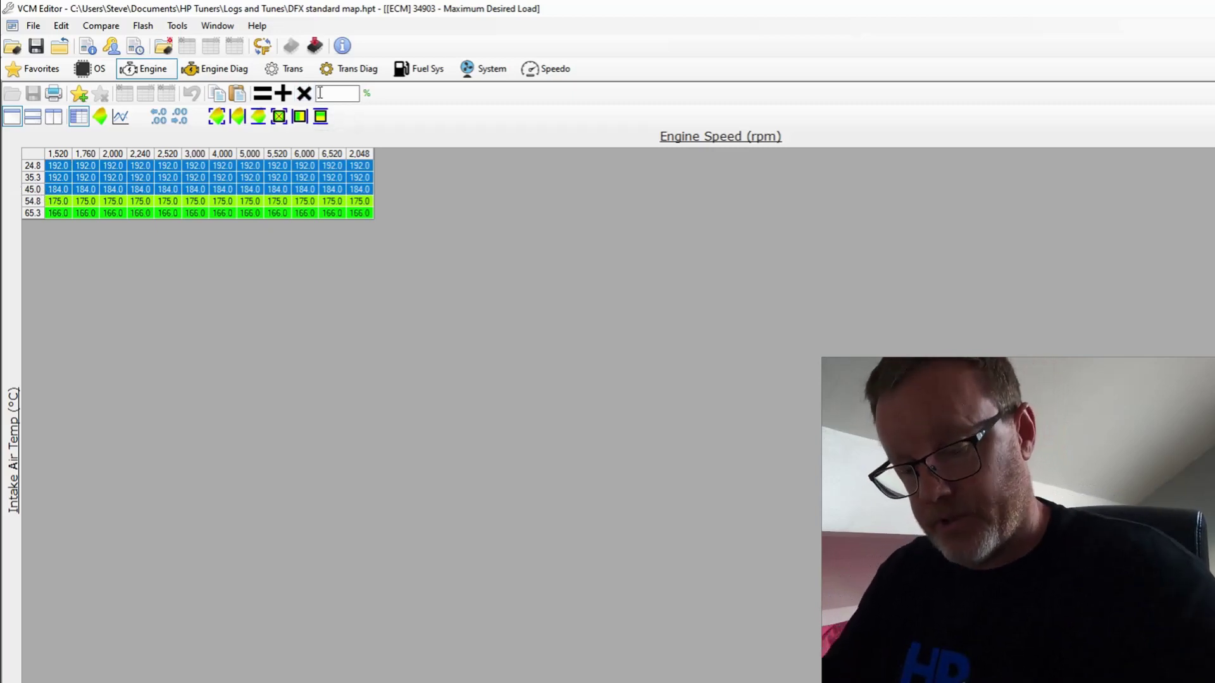
type("1")
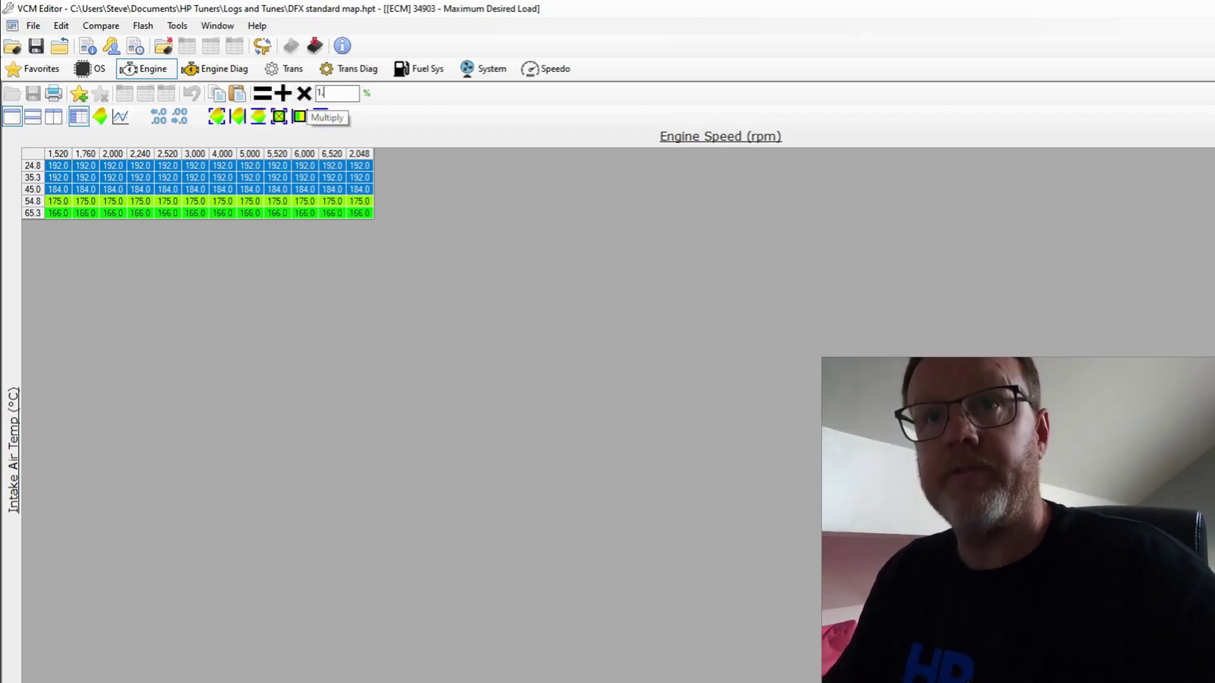
type(".15")
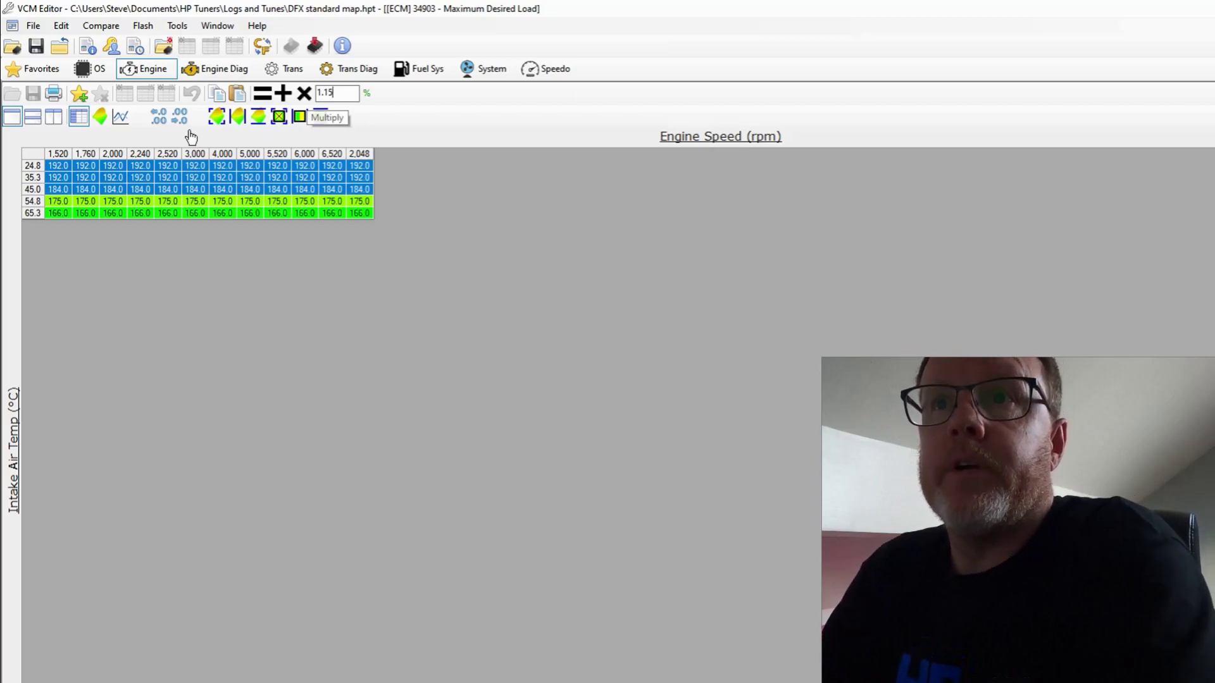
left_click(305, 93)
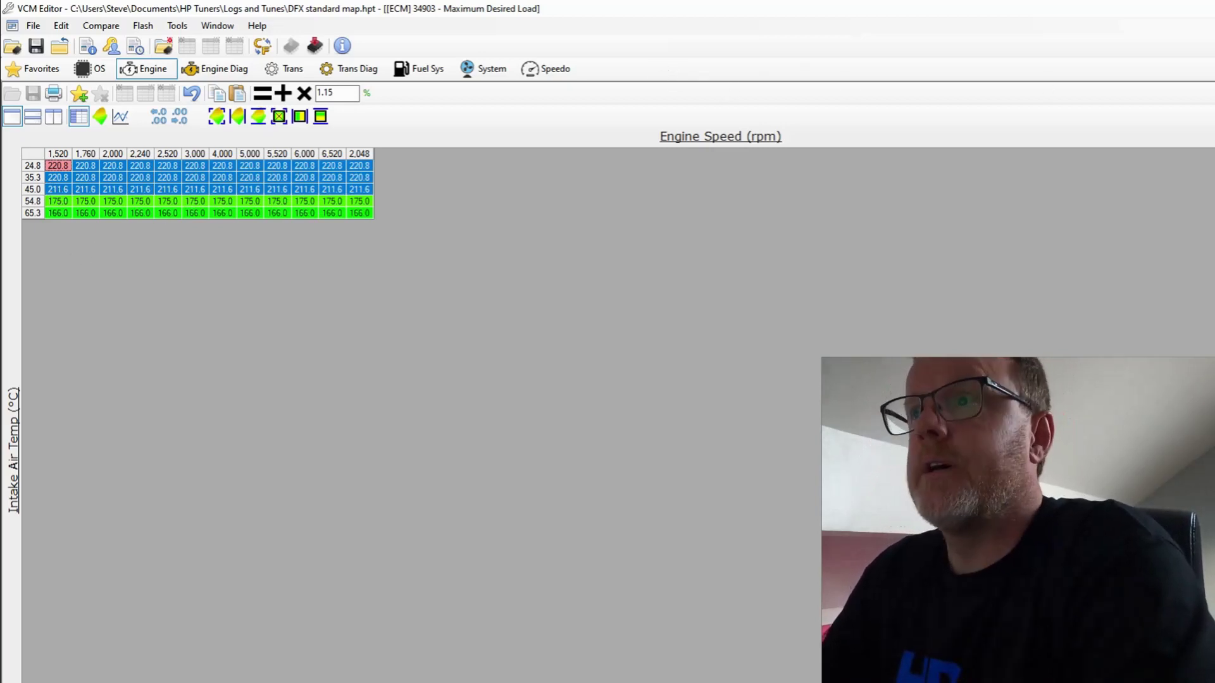
key("Escape")
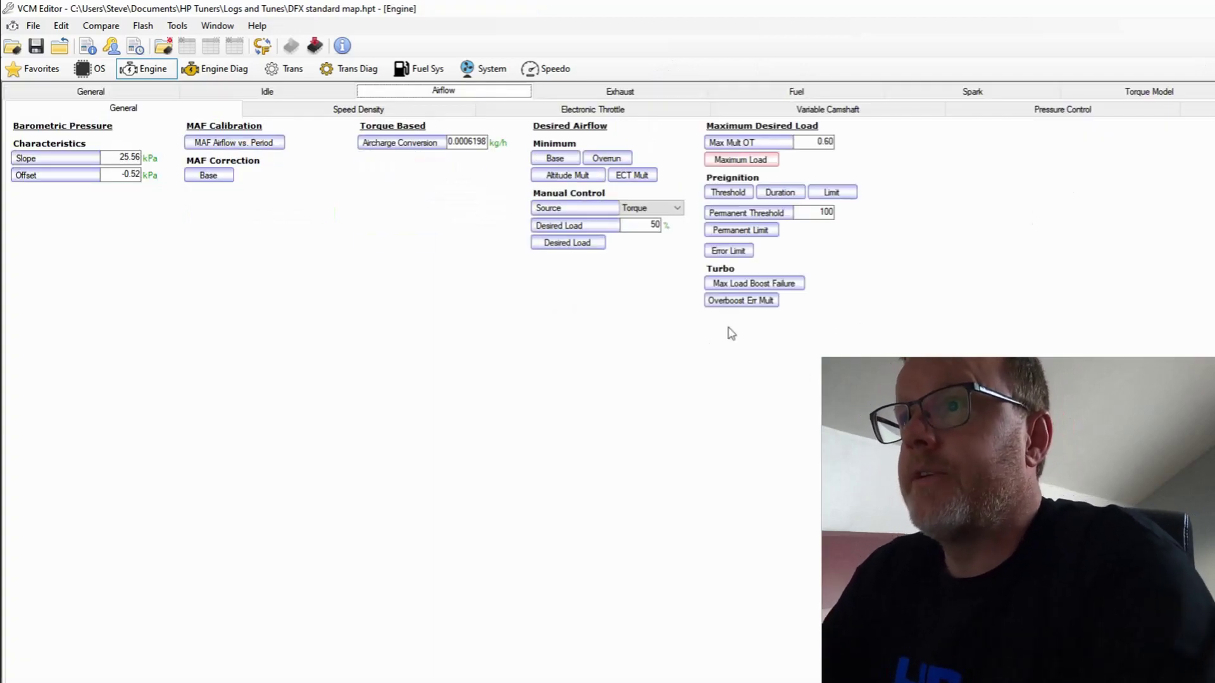
Set every cell of the turbo Max Load Boost Failure table to 230%
left_click(722, 287)
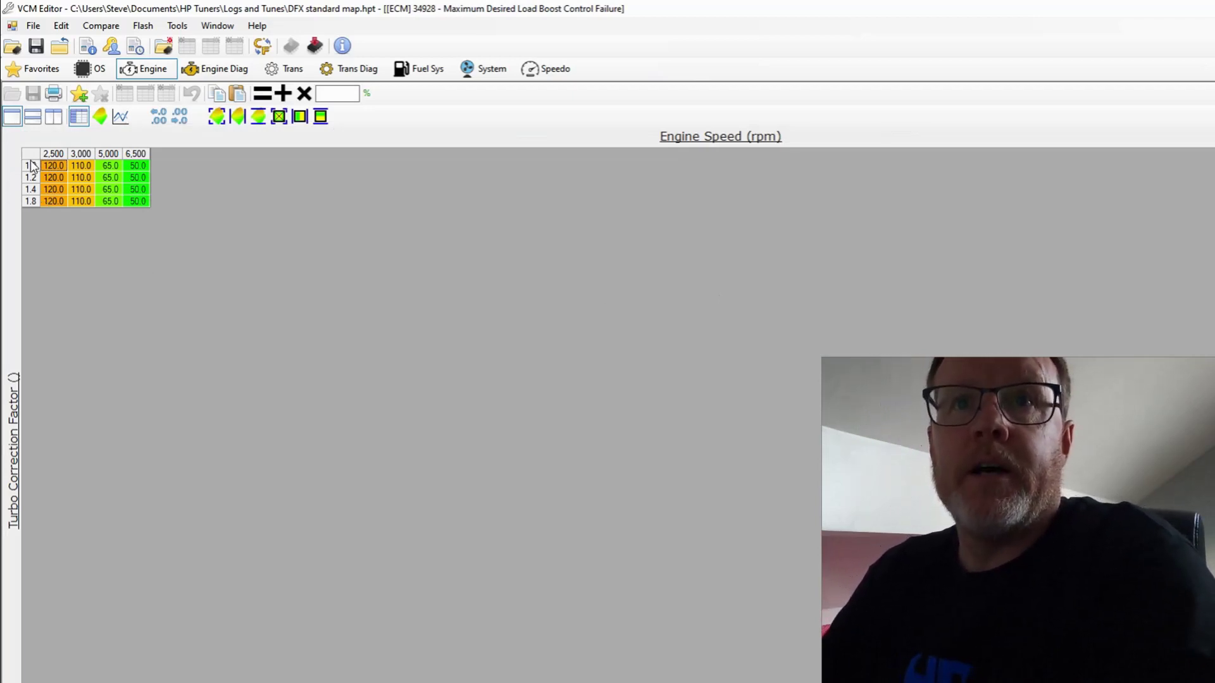
key("ctrl+a")
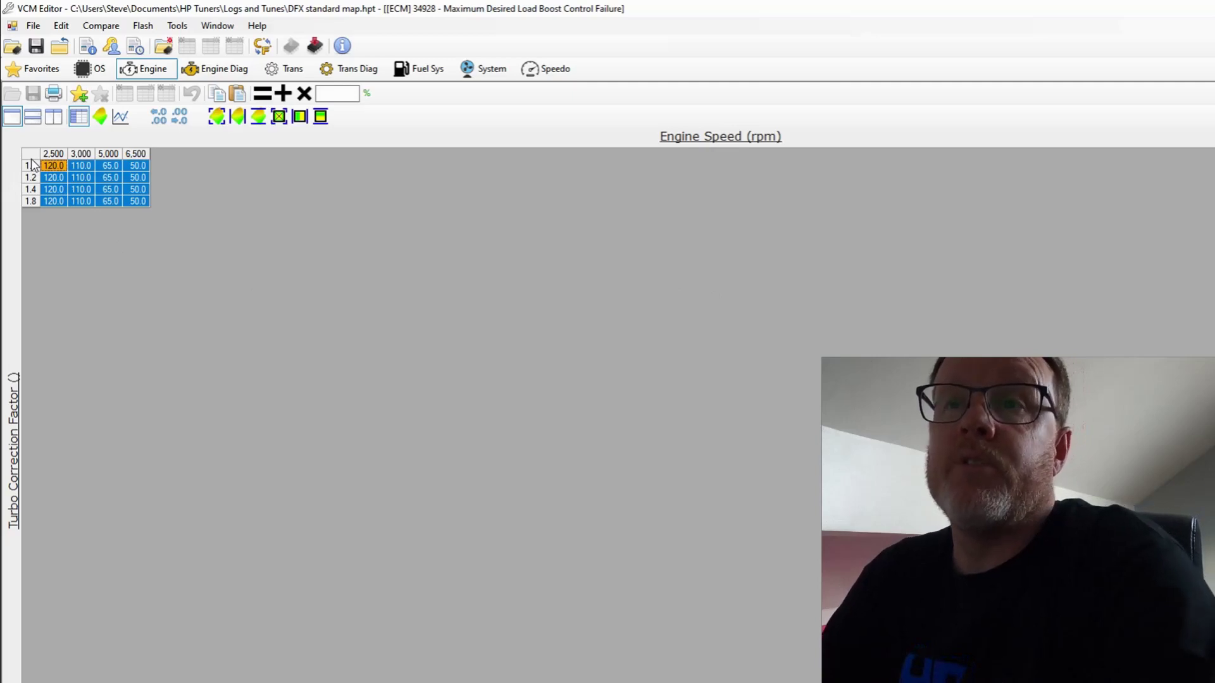
left_click(325, 90)
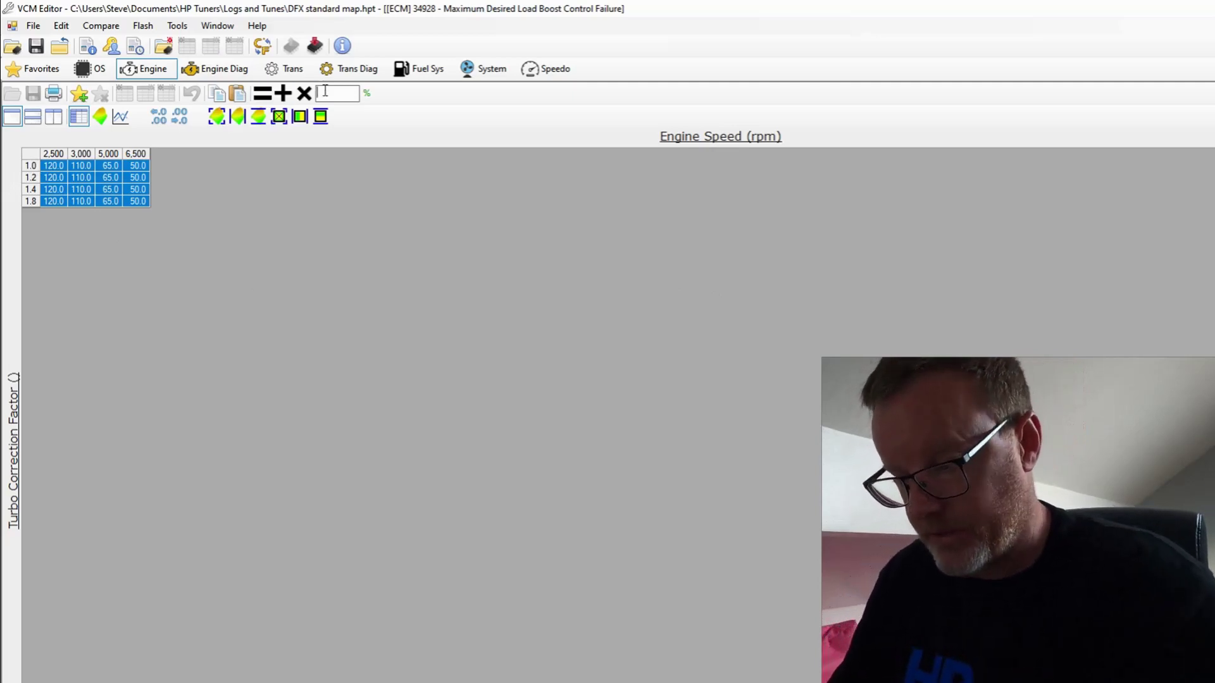
type("230")
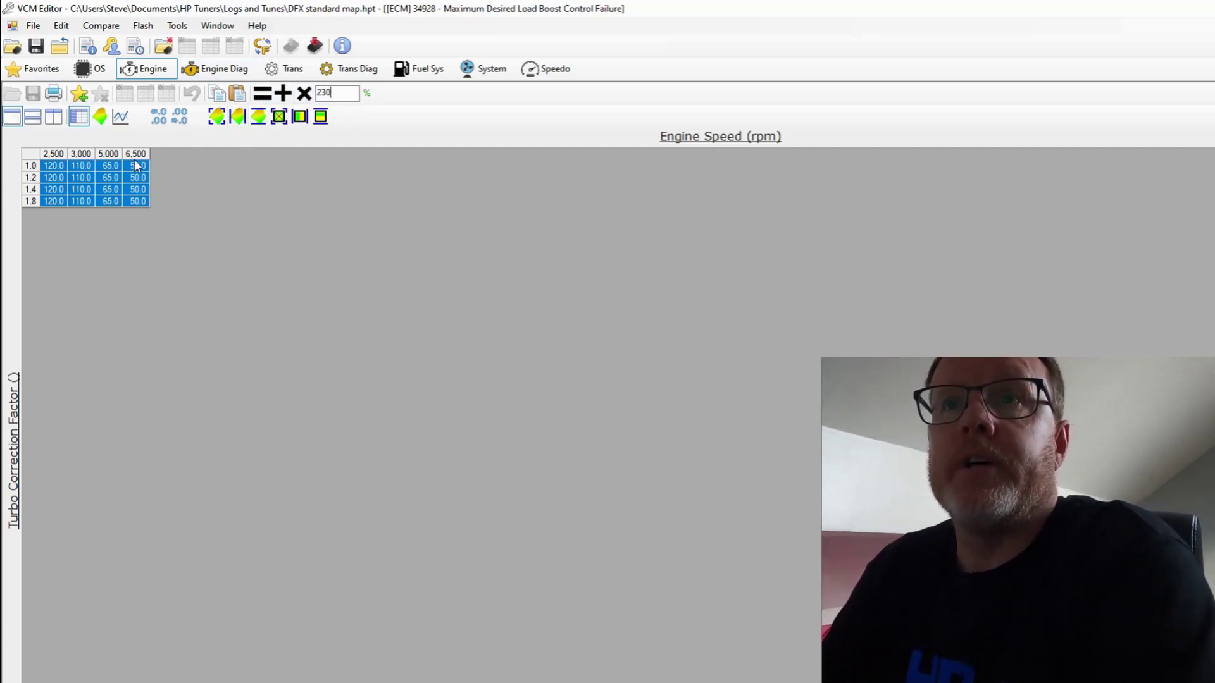
left_click(262, 93)
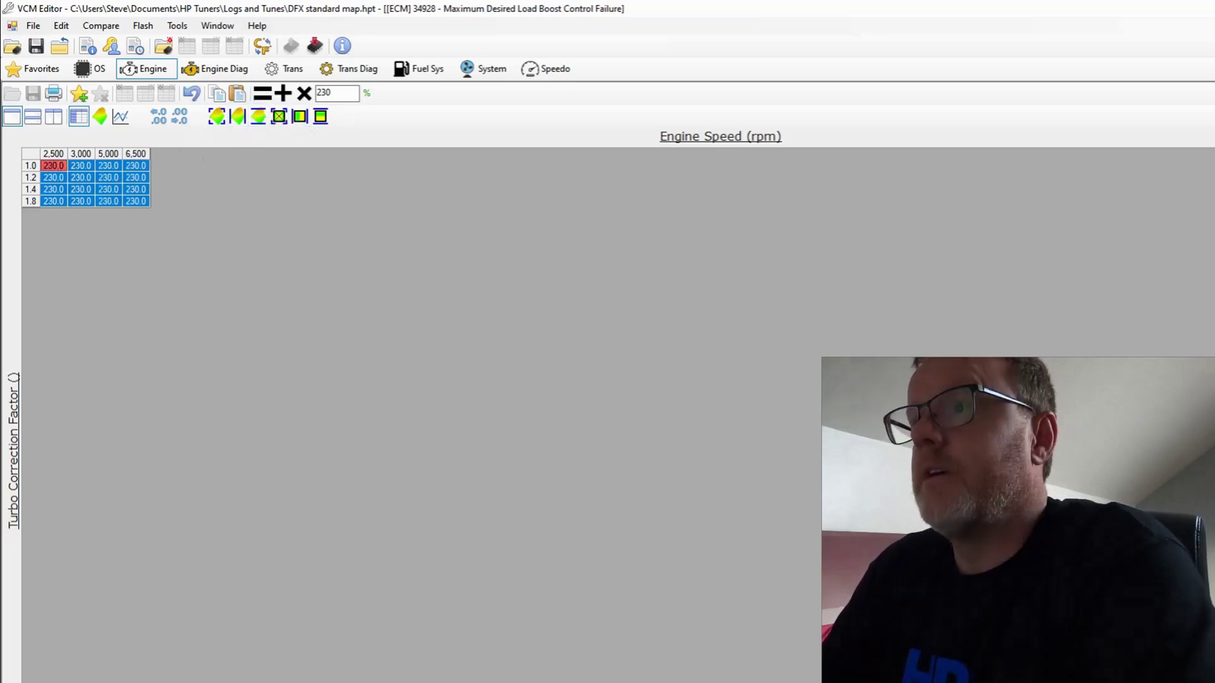
key("Escape")
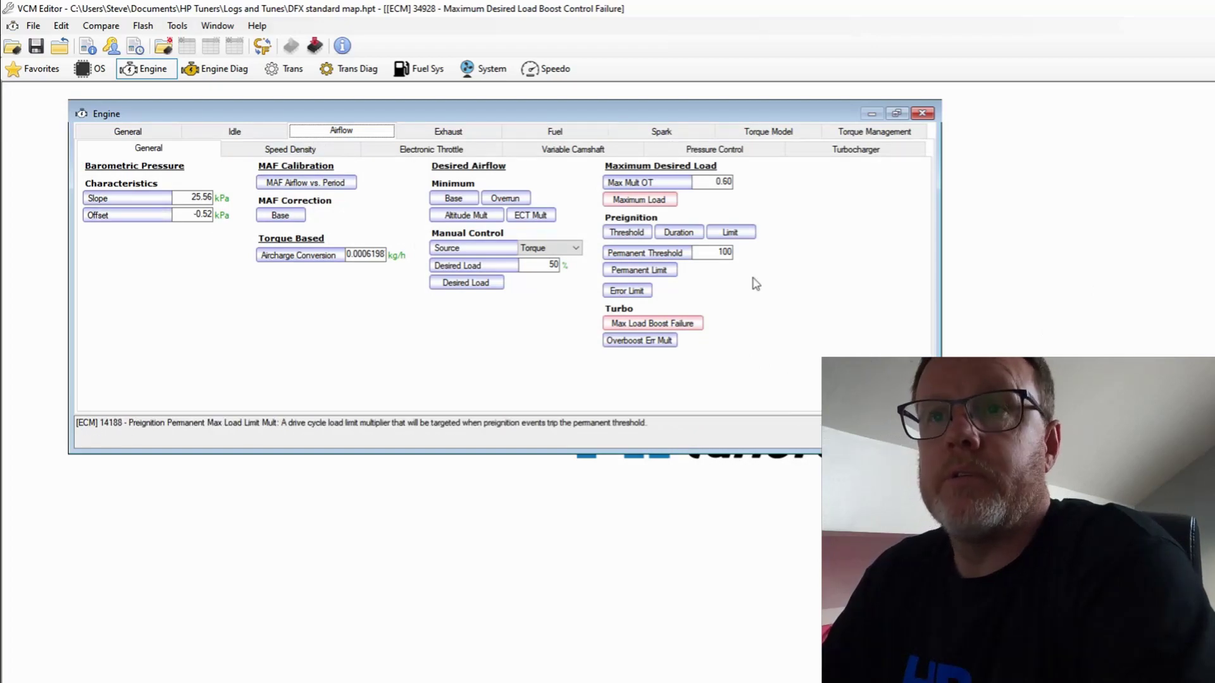
Review the airflow general, speed density and electronic throttle settings, including the Throttle Angle at Max Flow table
left_click(139, 131)
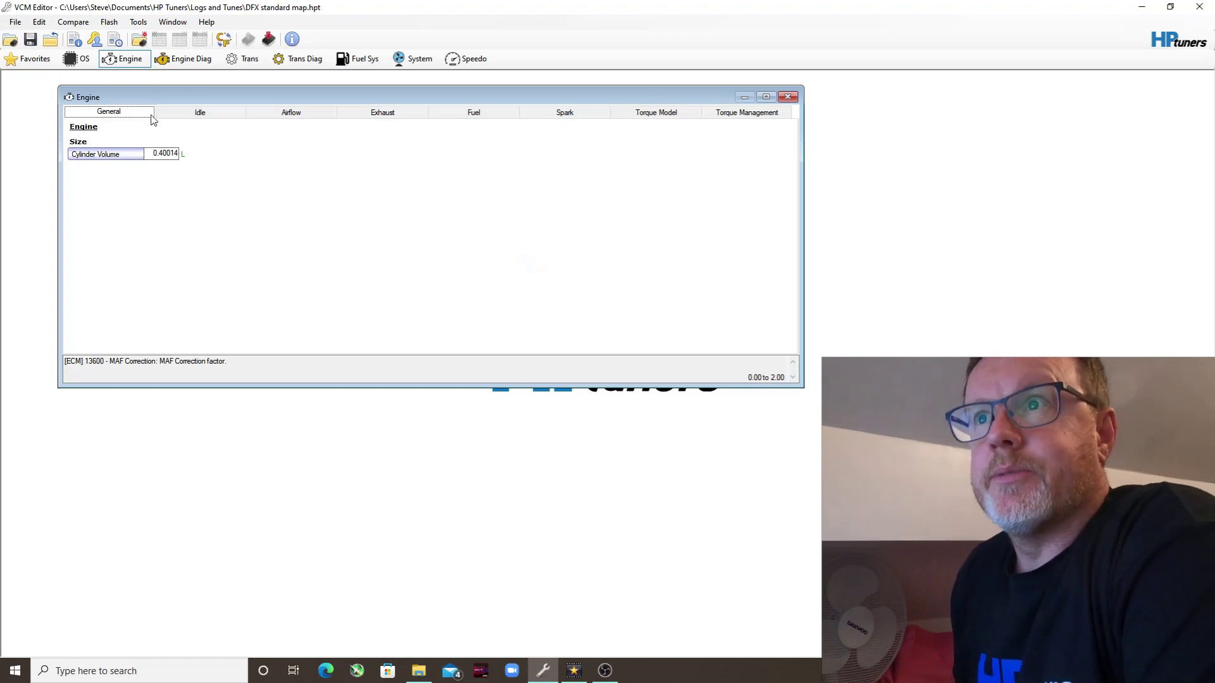
left_click(288, 114)
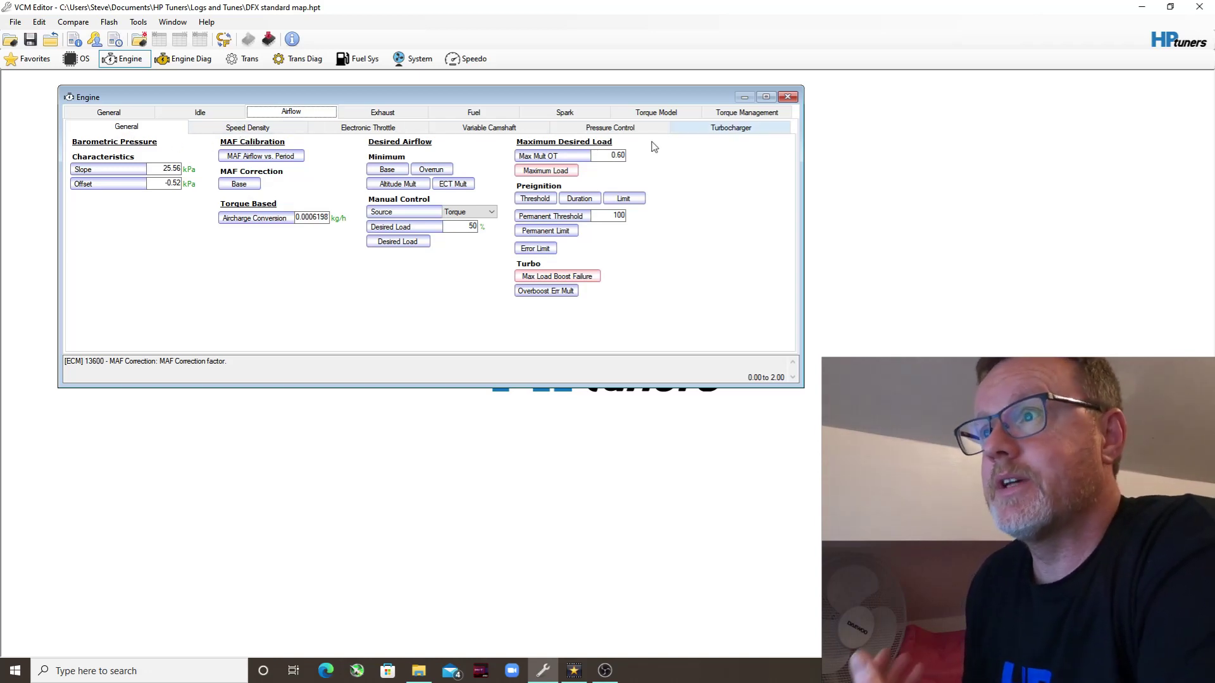
left_click(266, 130)
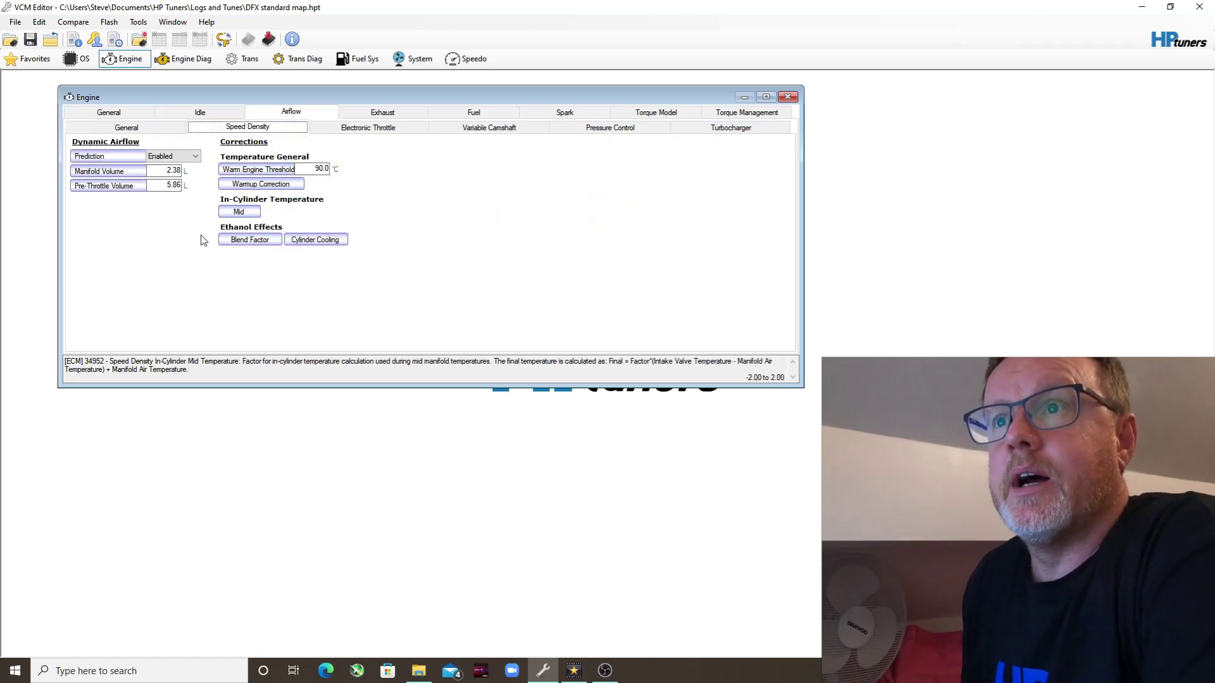
left_click(354, 128)
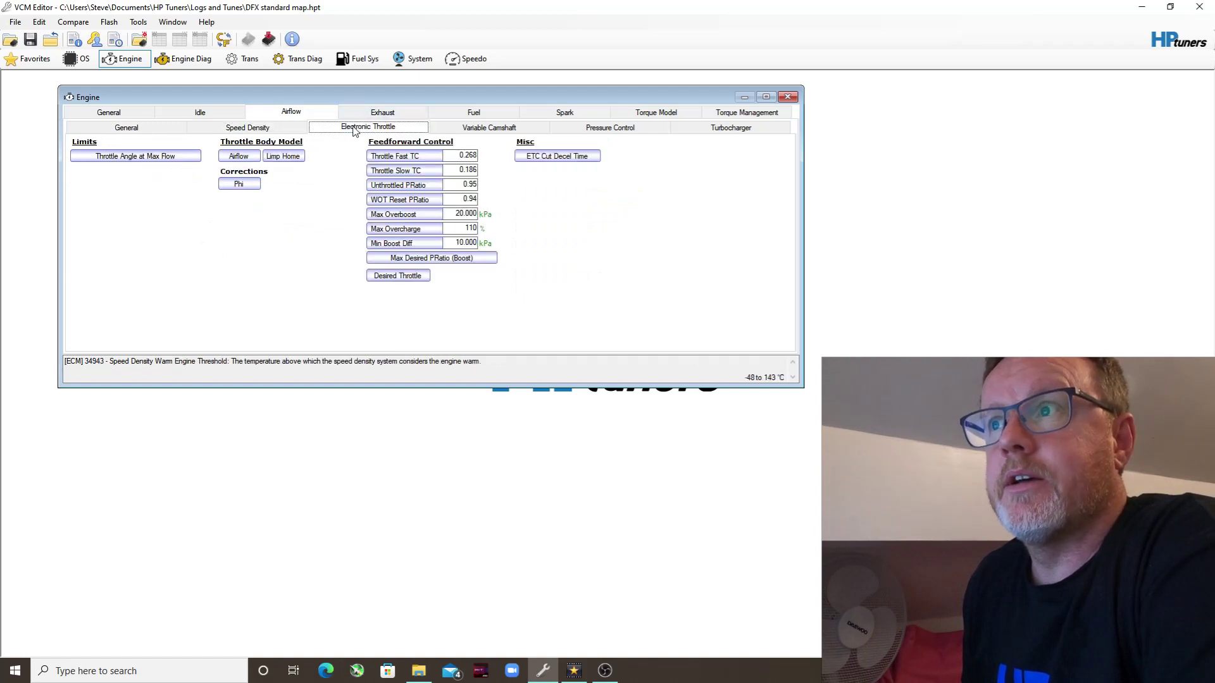
left_click(107, 156)
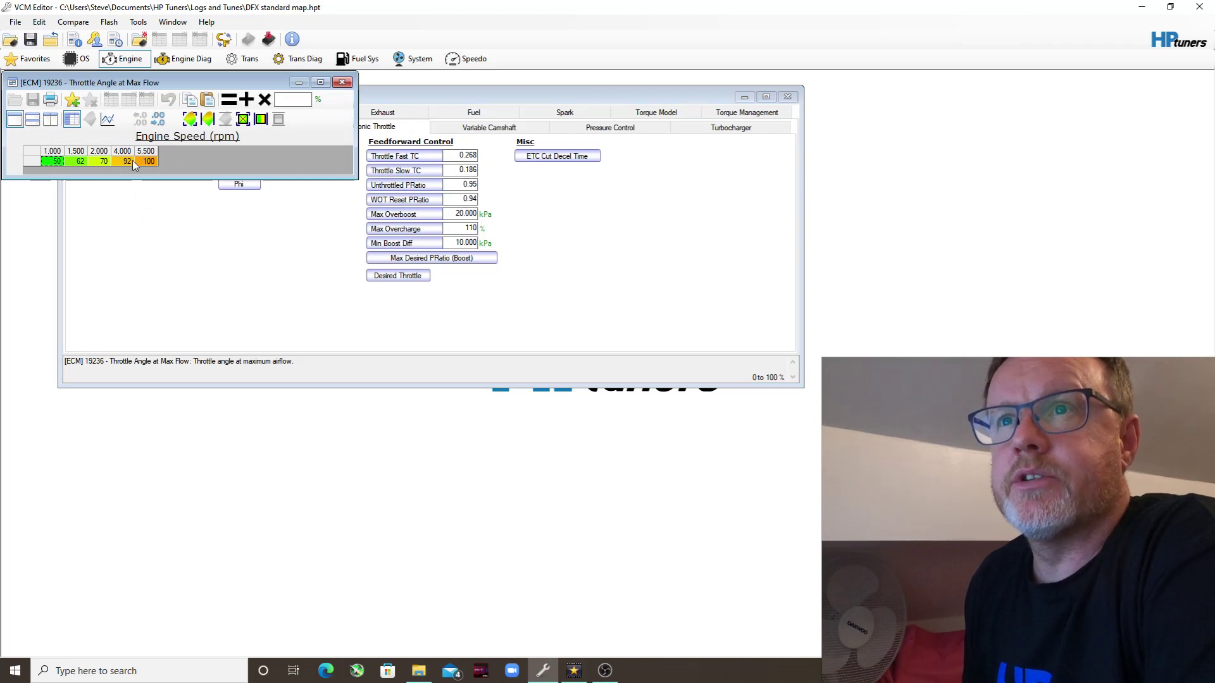
left_click(342, 83)
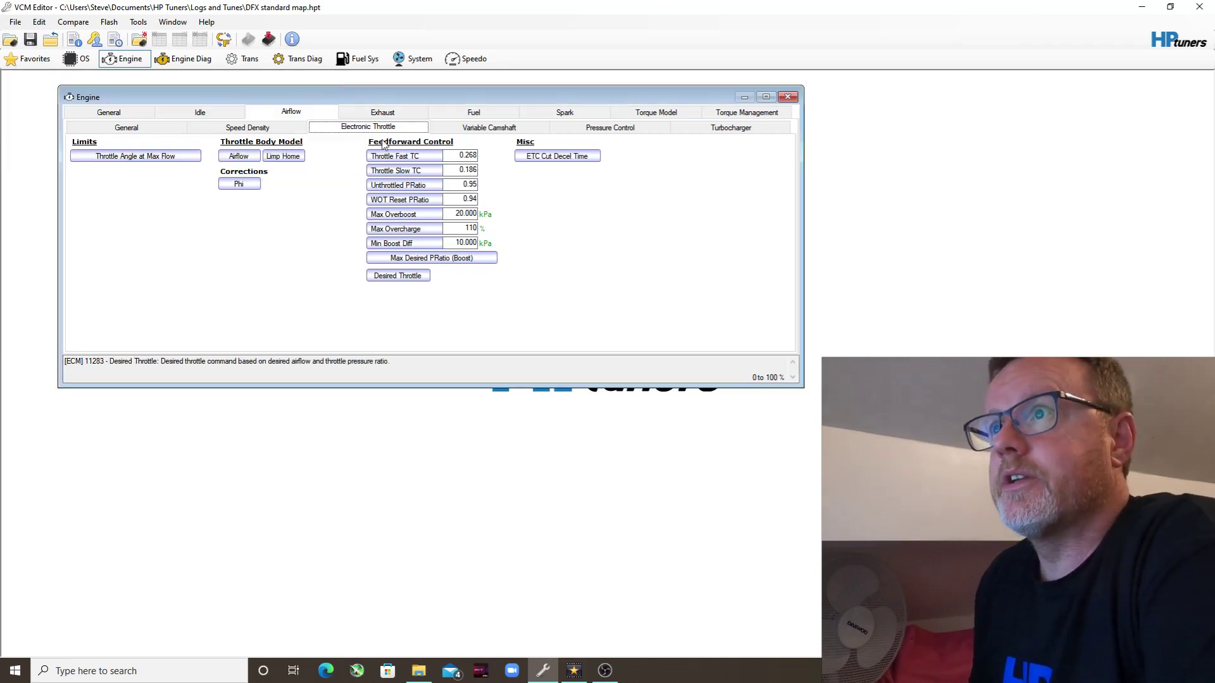
Review the variable camshaft angle settings and the pressure control limits of the airflow section
left_click(474, 130)
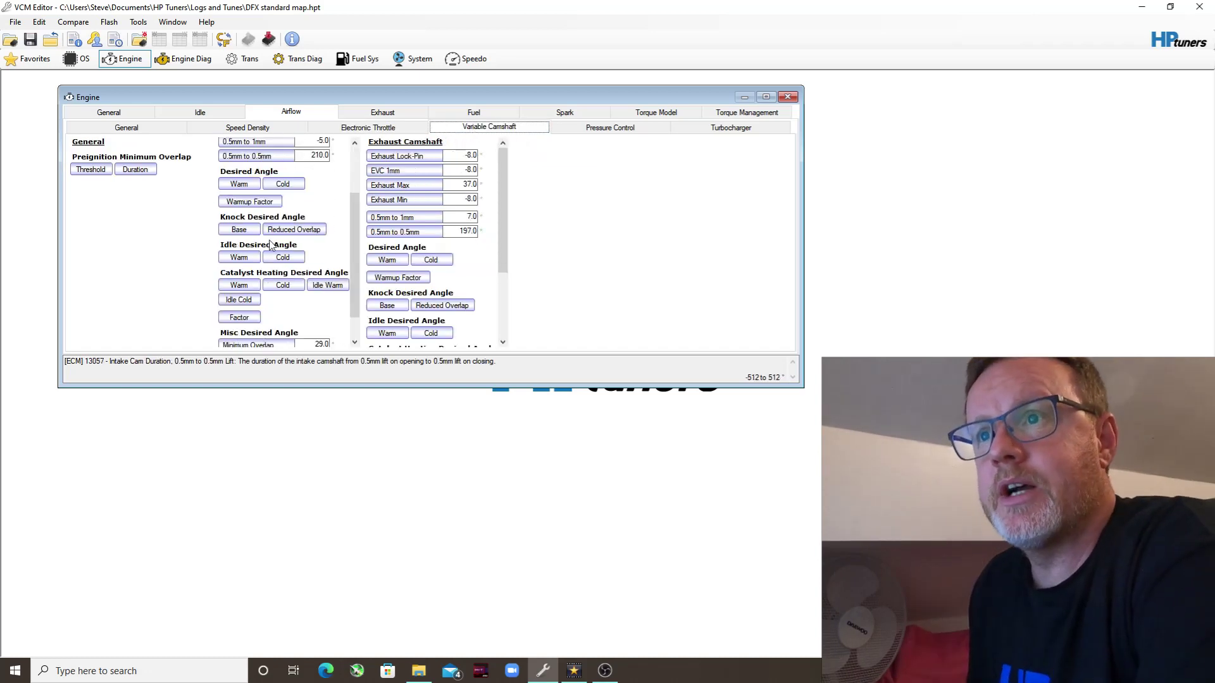
scroll(271, 246, "down", 1)
scroll(425, 256, "down", 3)
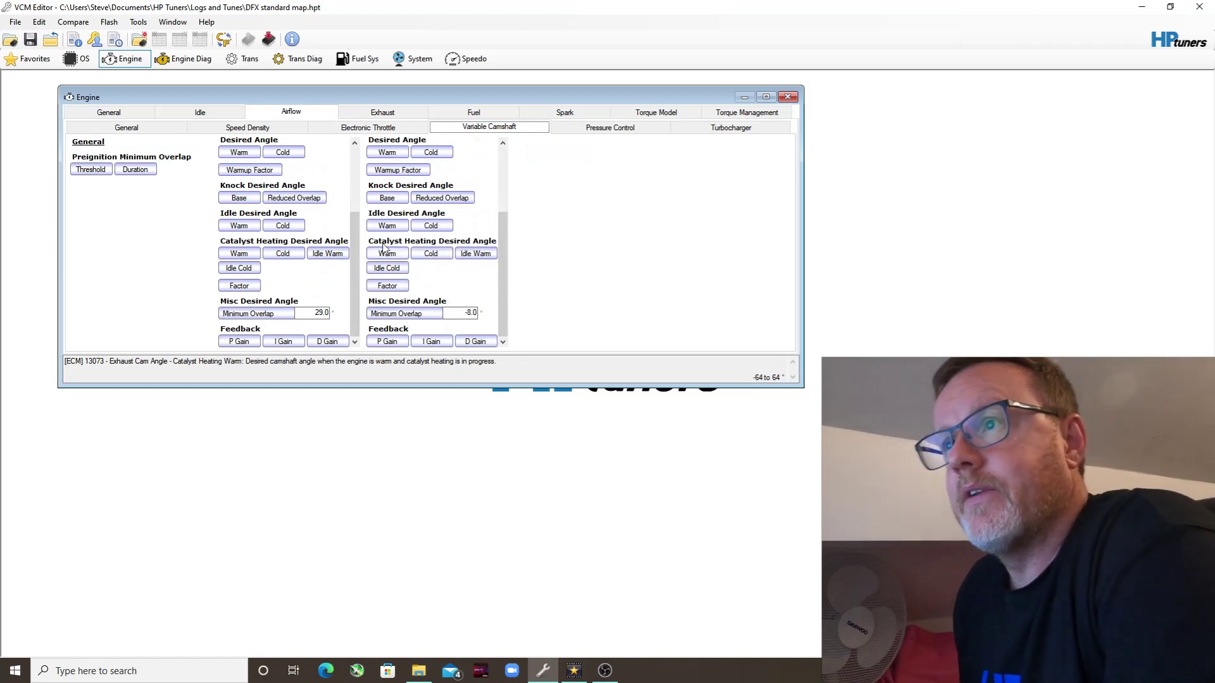
left_click(600, 131)
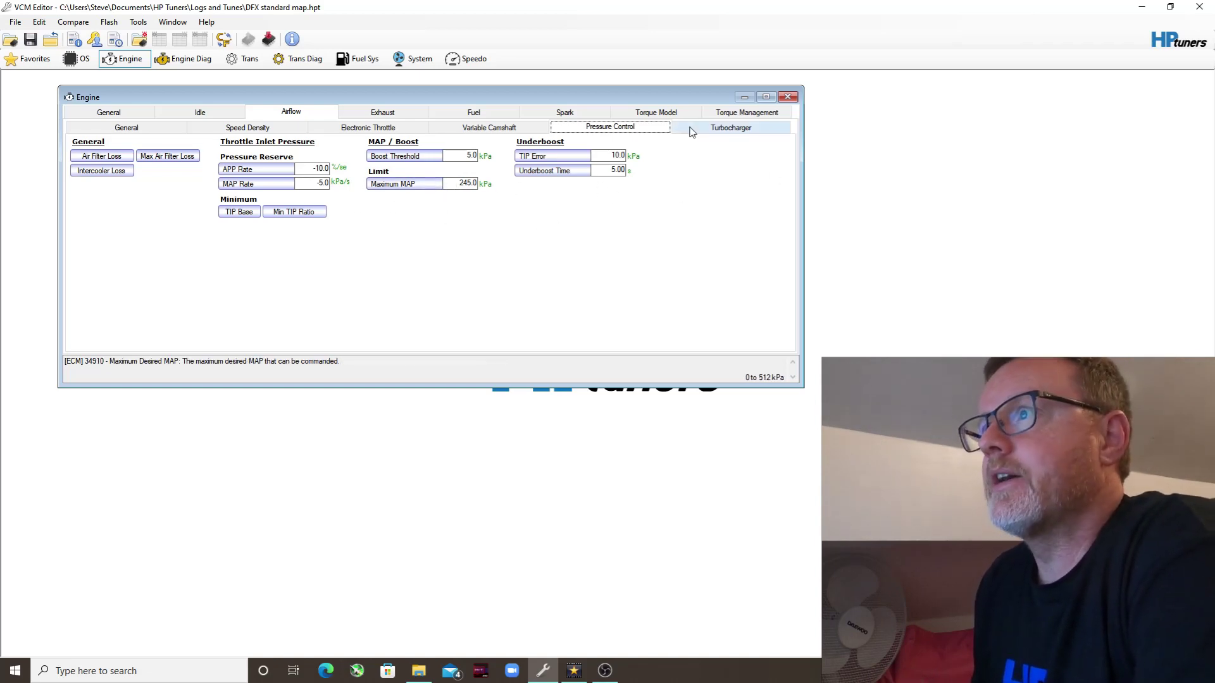
Examine the turbocharger settings and the overspeed PR Limit table in an enlarged view
left_click(722, 134)
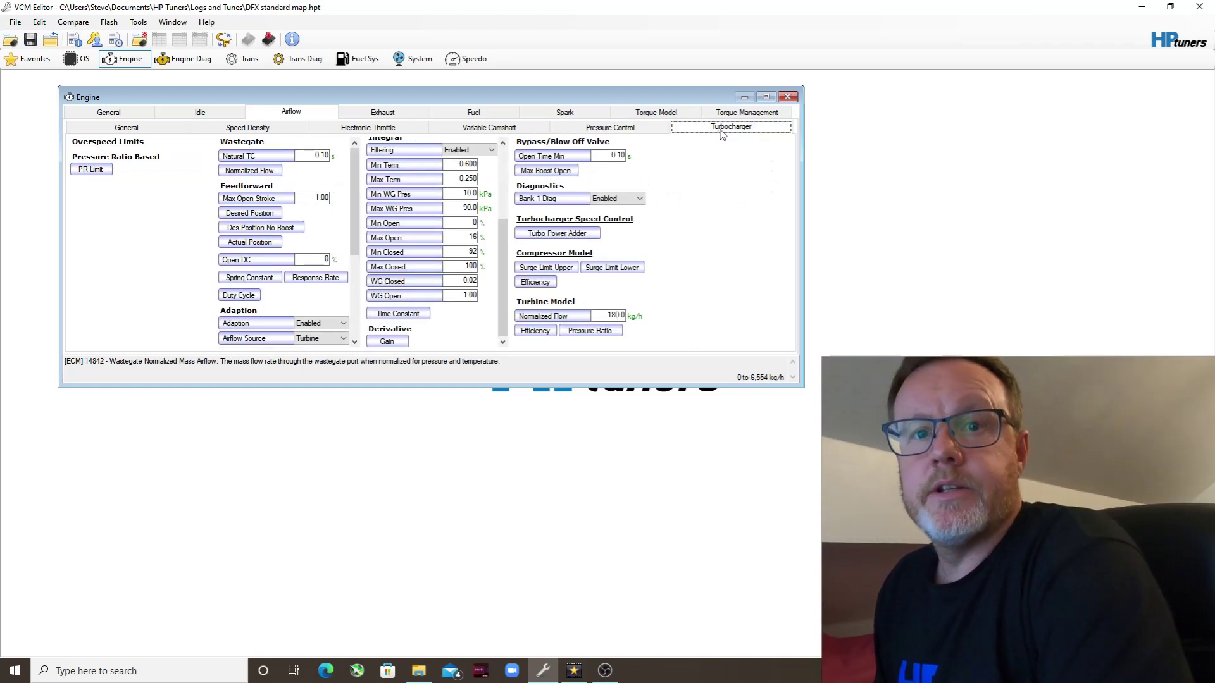
left_click(101, 170)
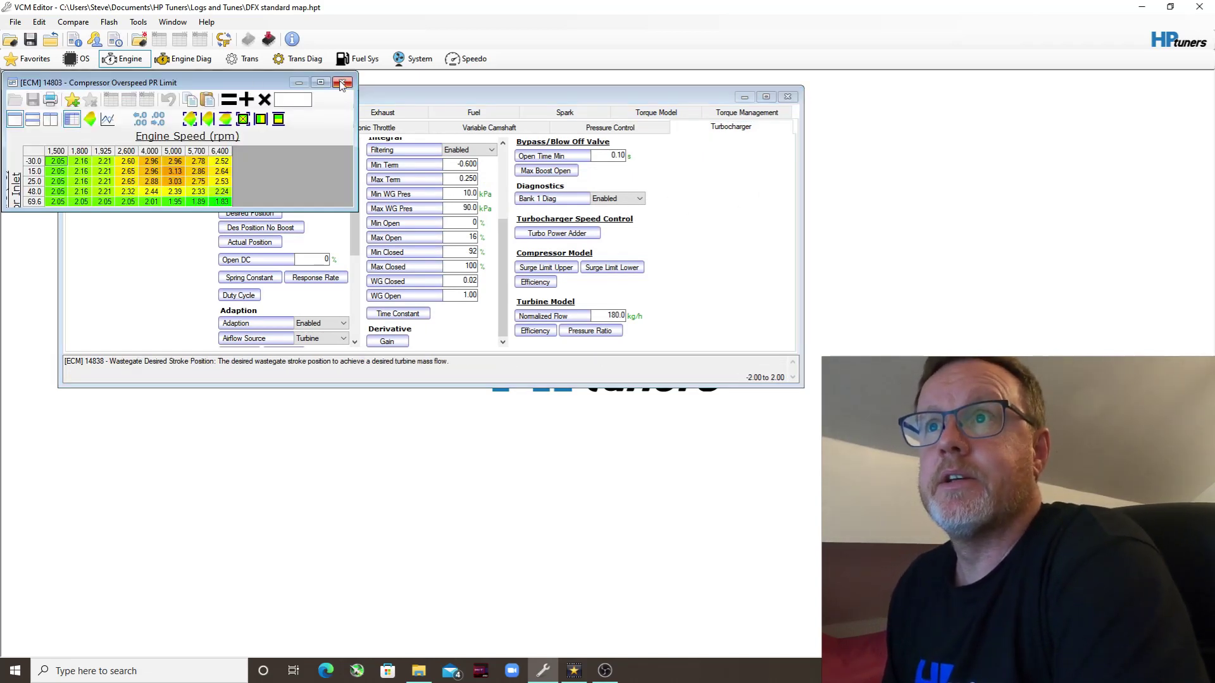
left_click(320, 82)
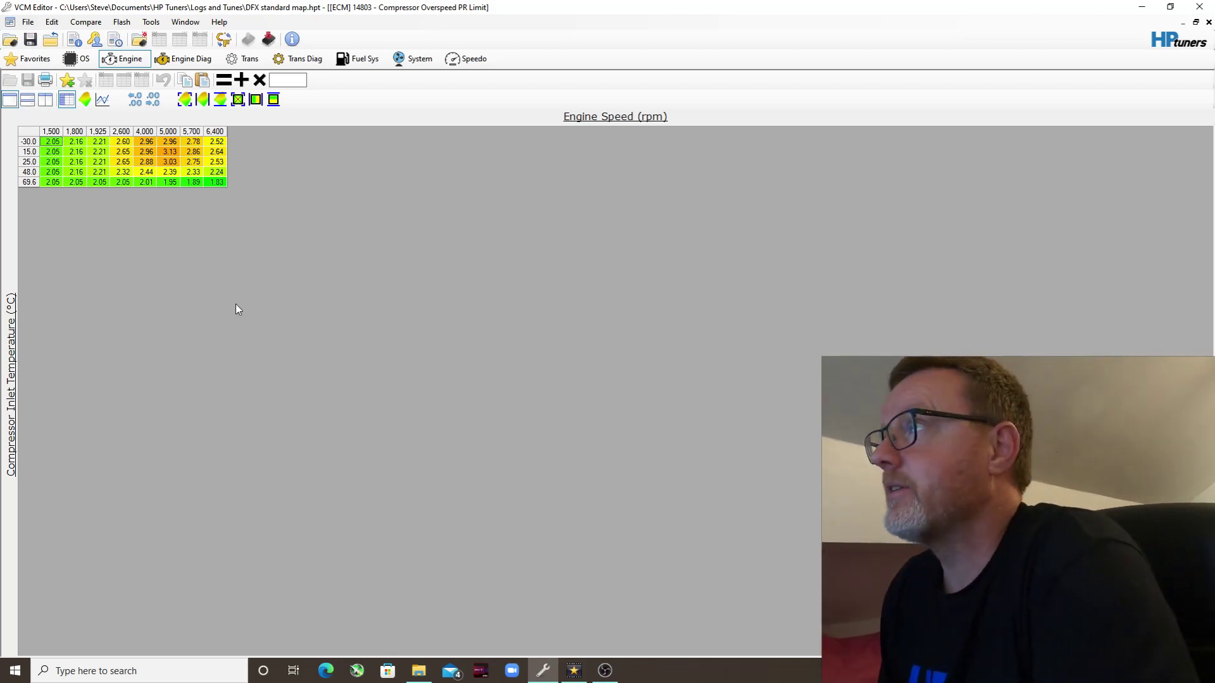
left_click(1209, 22)
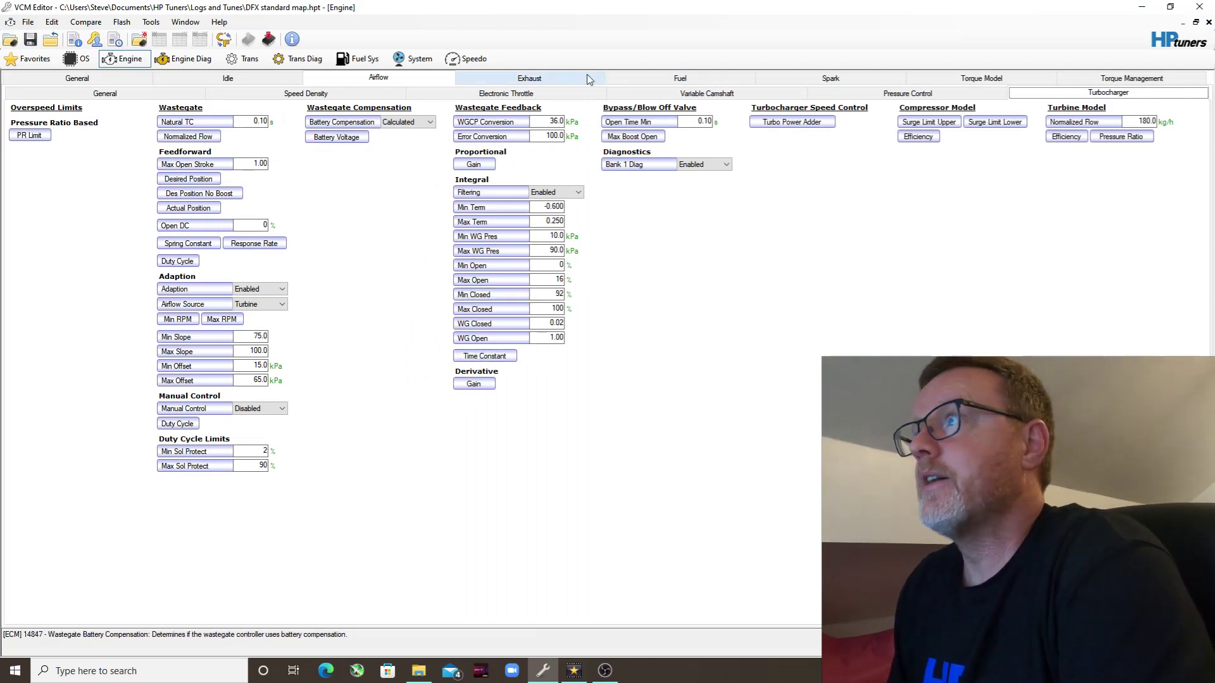
left_click(1196, 22)
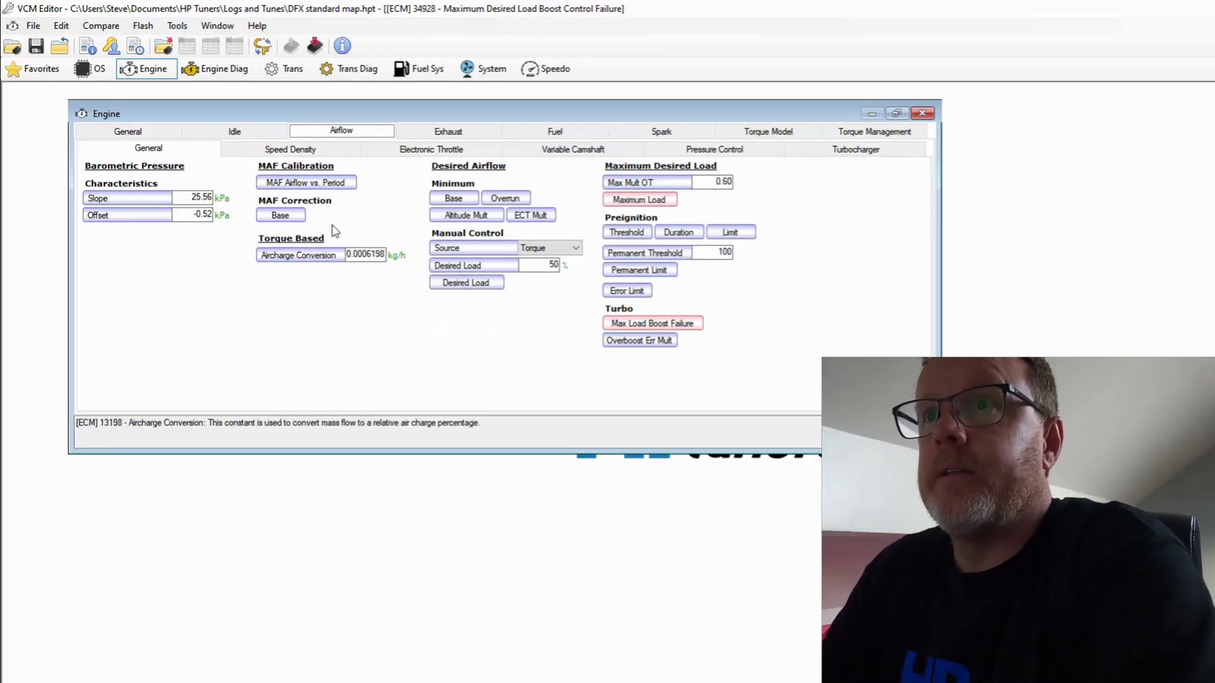
Review the exhaust pressure and temperature settings and the general fuel settings, including the DI injector control values
left_click(445, 138)
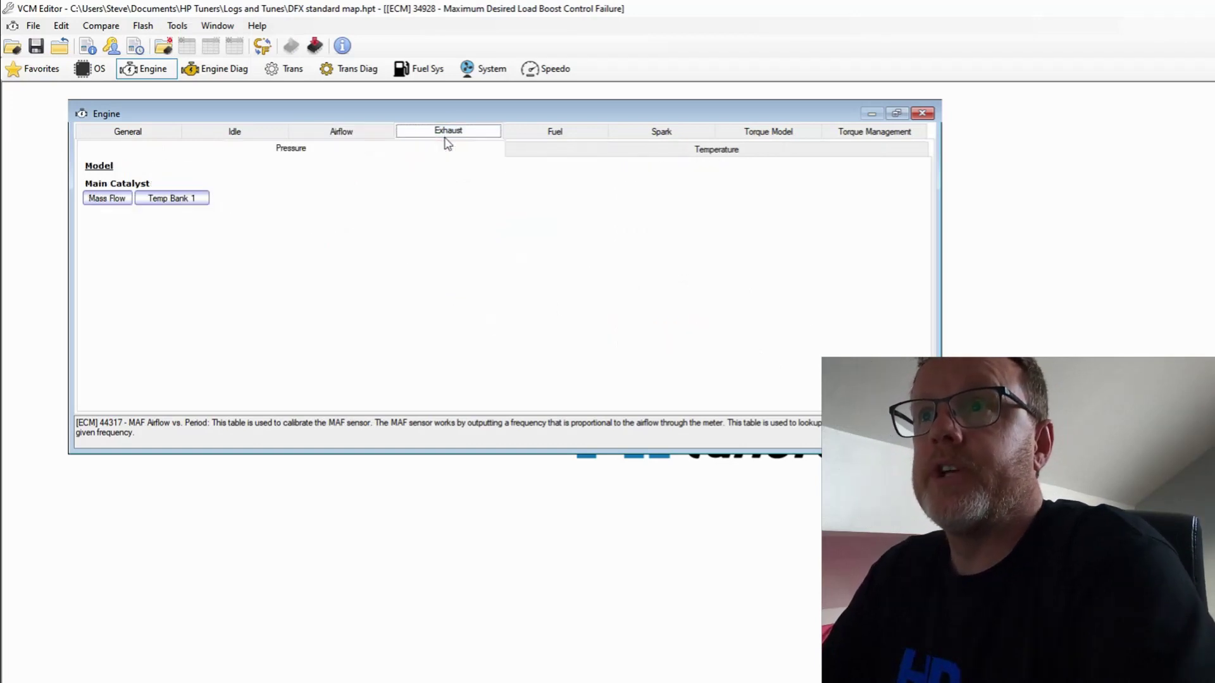
left_click(530, 154)
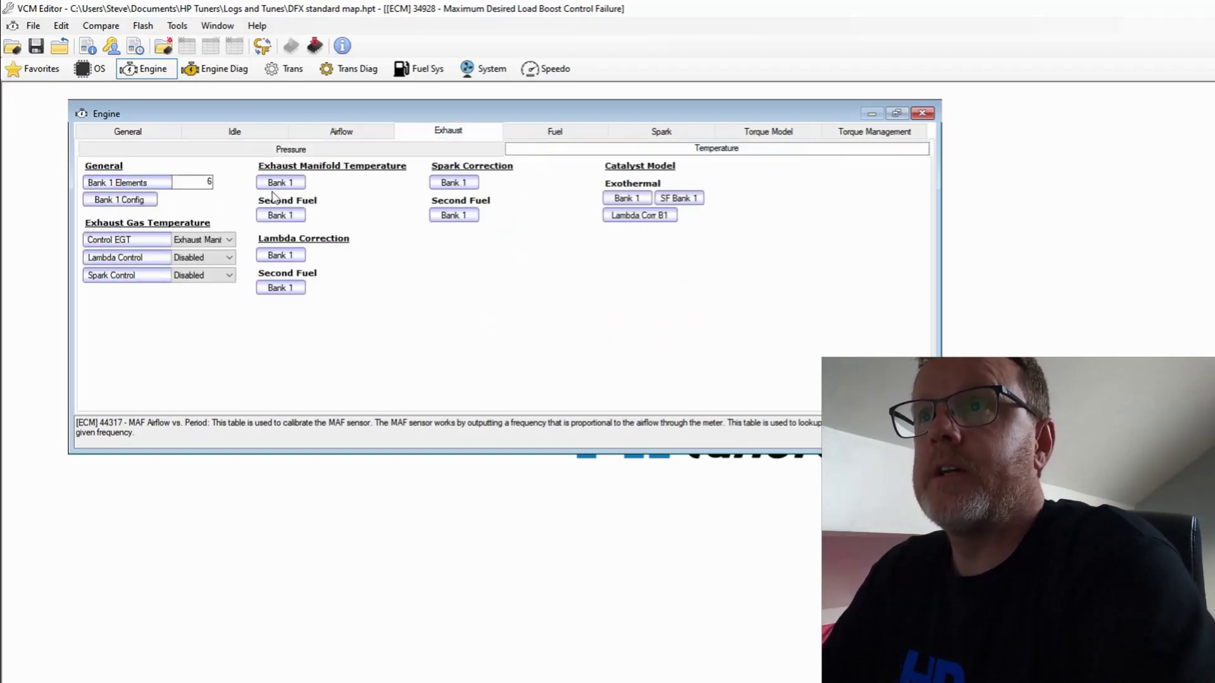
left_click(556, 134)
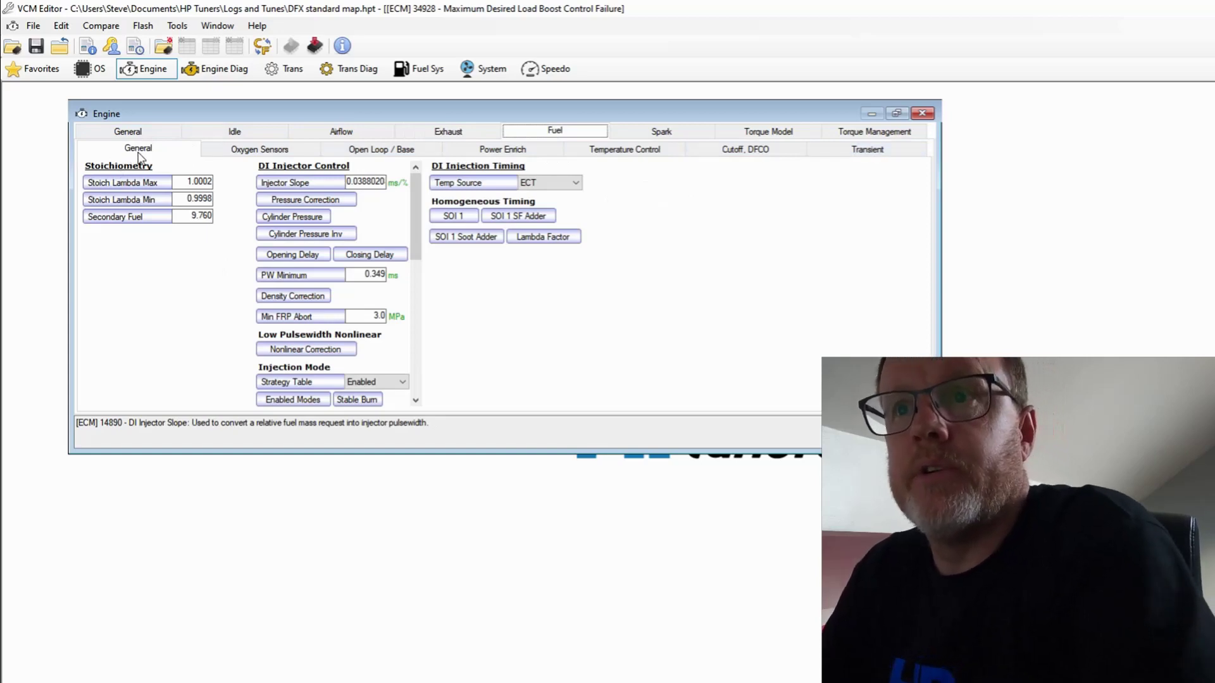
scroll(288, 202, "down", 5)
scroll(288, 203, "up", 5)
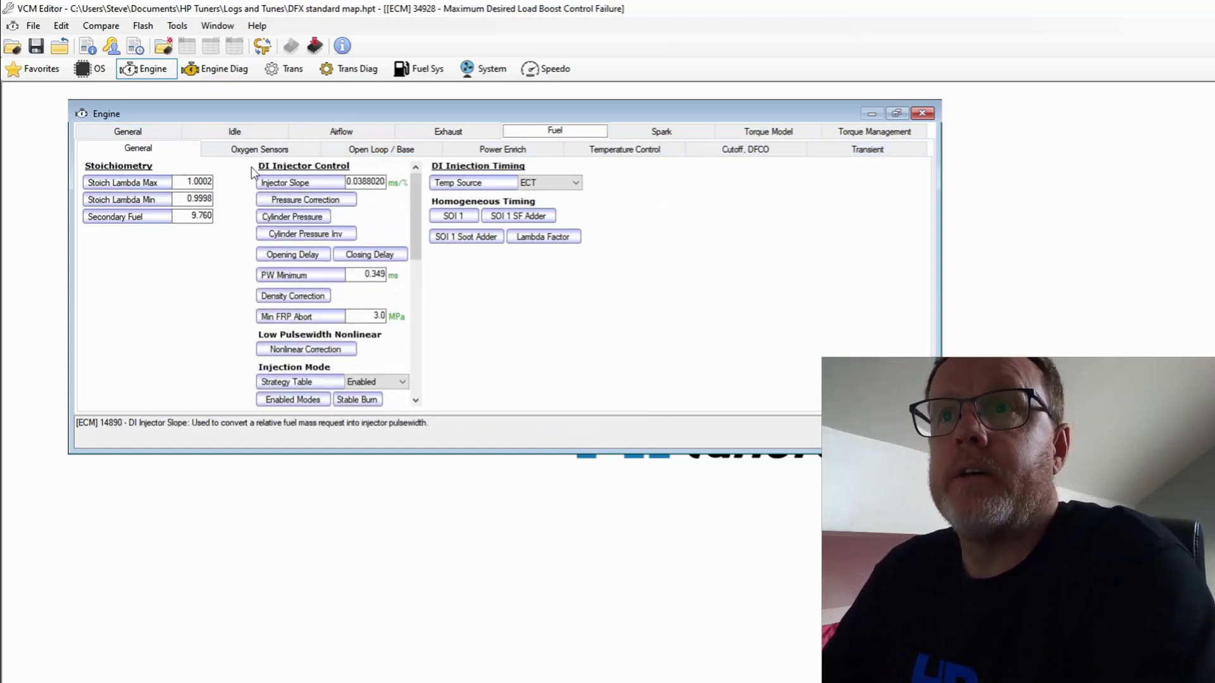
Review the oxygen sensor, open loop and power enrichment fuel settings, including the Driver Demand power enrichment table
left_click(260, 148)
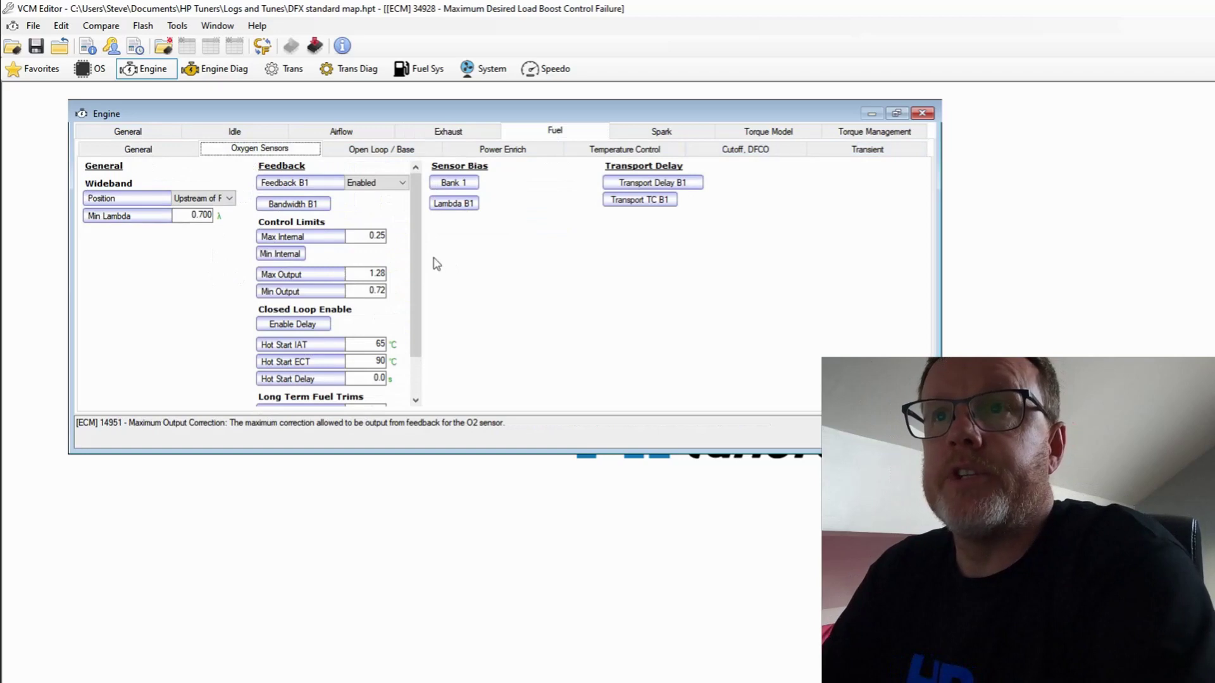
left_click(386, 155)
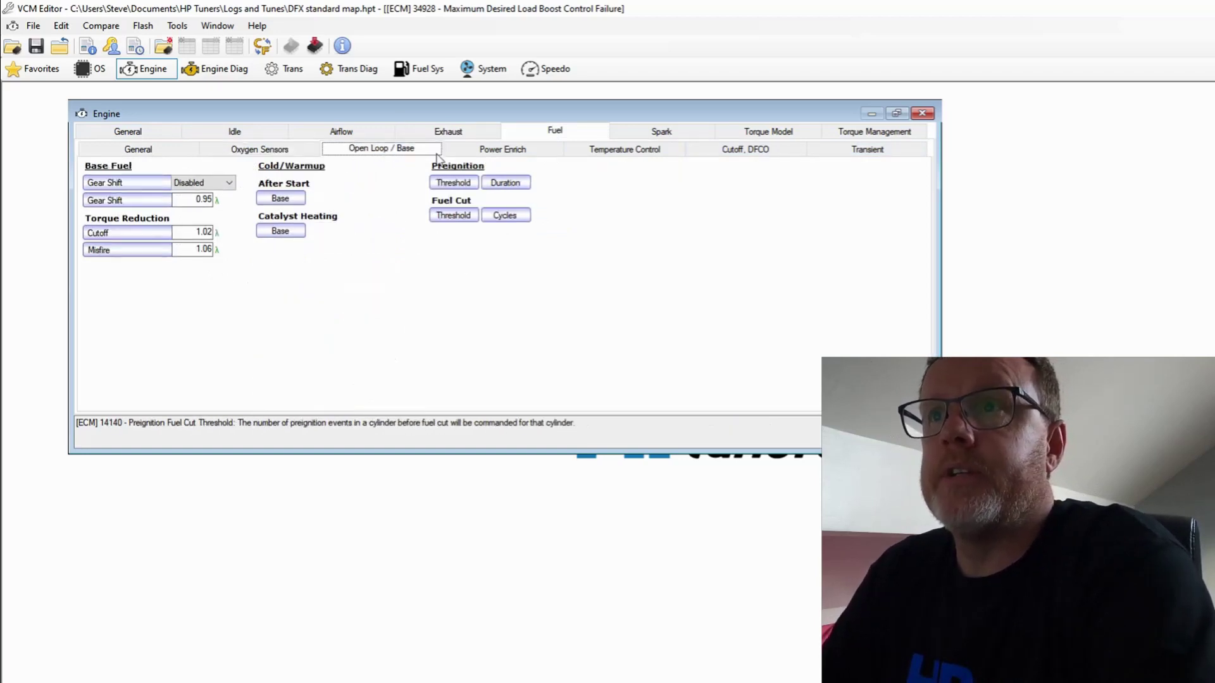
left_click(478, 152)
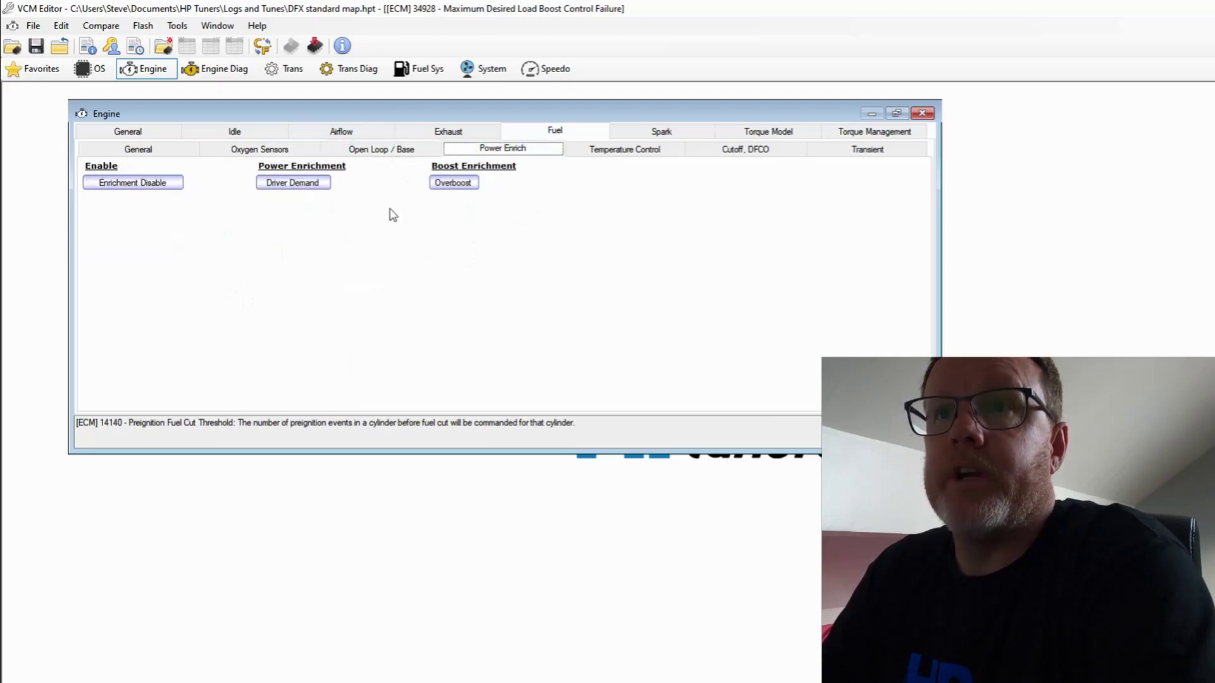
left_click(313, 181)
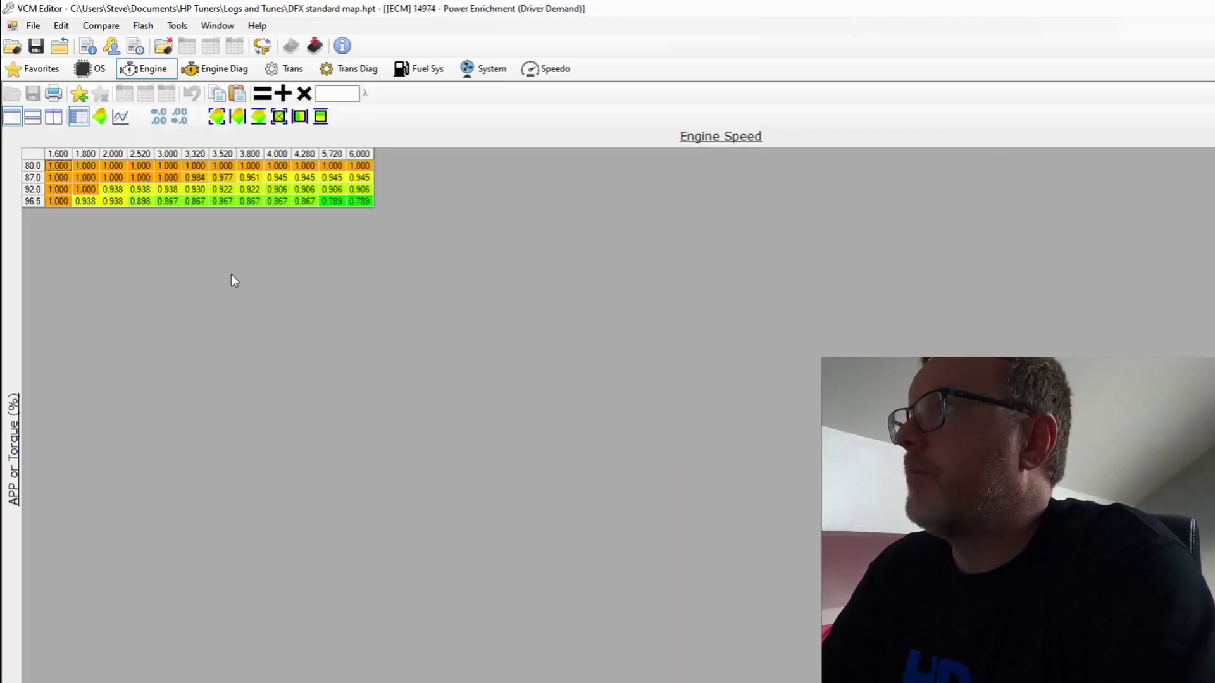
key("Escape")
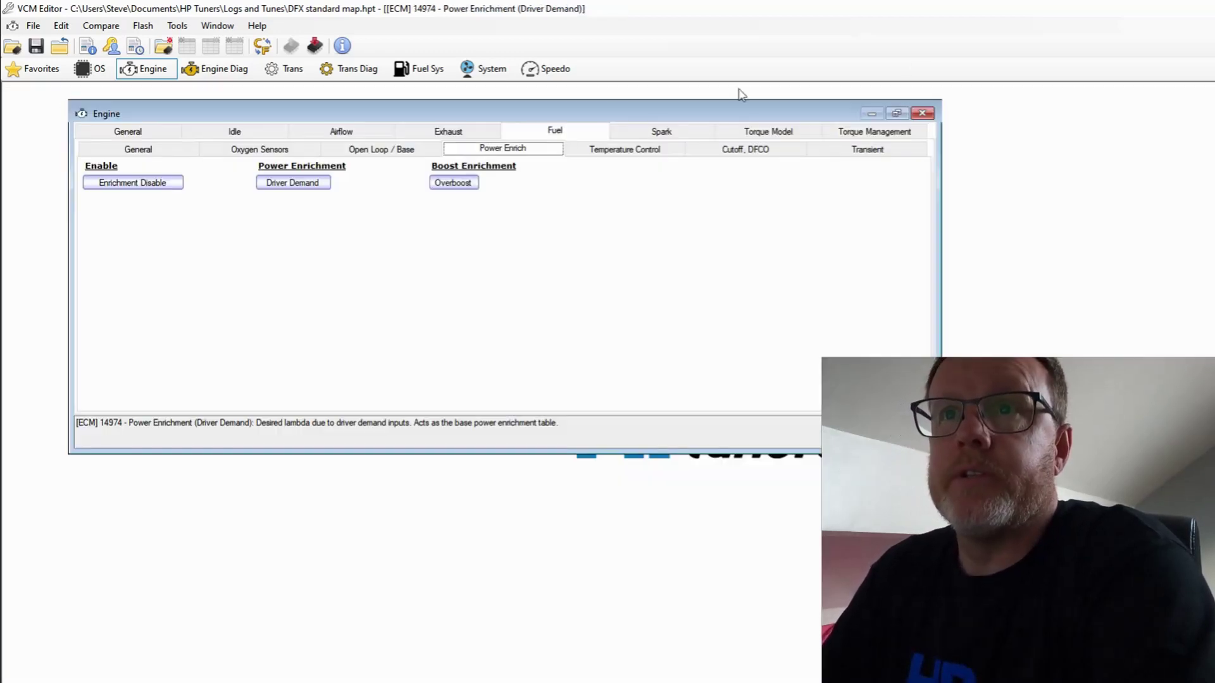
Set the 80%, 87% and 92% rows of the Driver Demand power enrichment table to lambda 1 at all engine speeds
left_click(301, 185)
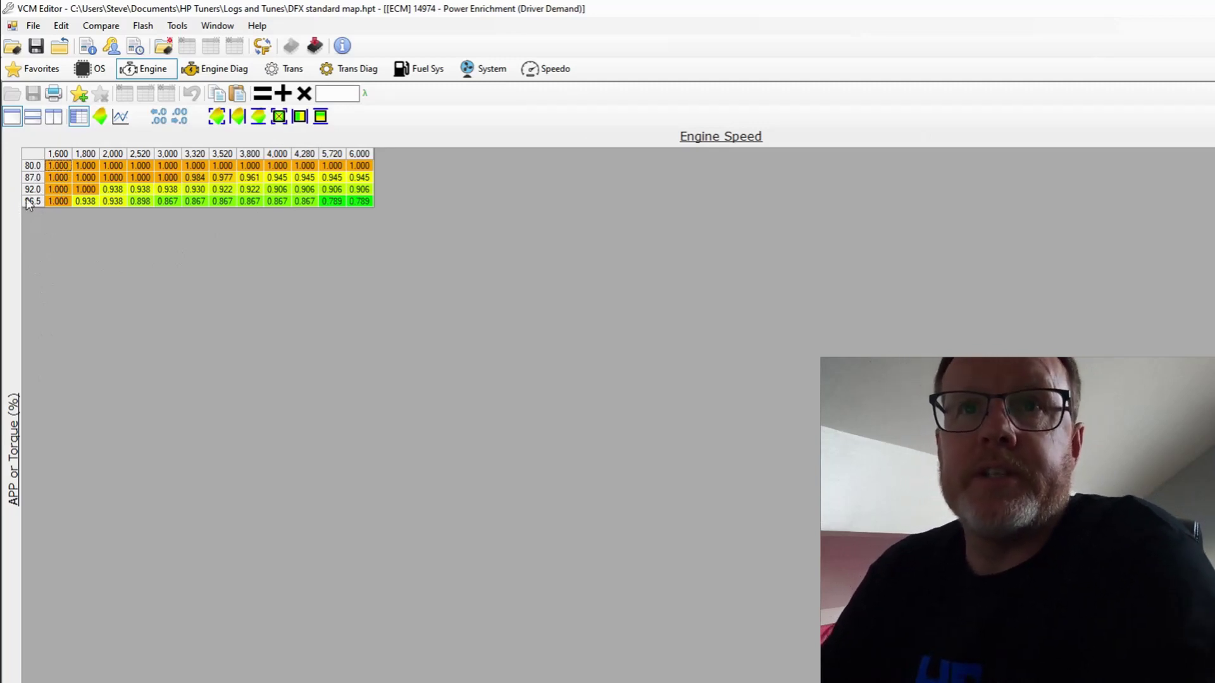
left_click_drag(55, 165, 367, 193)
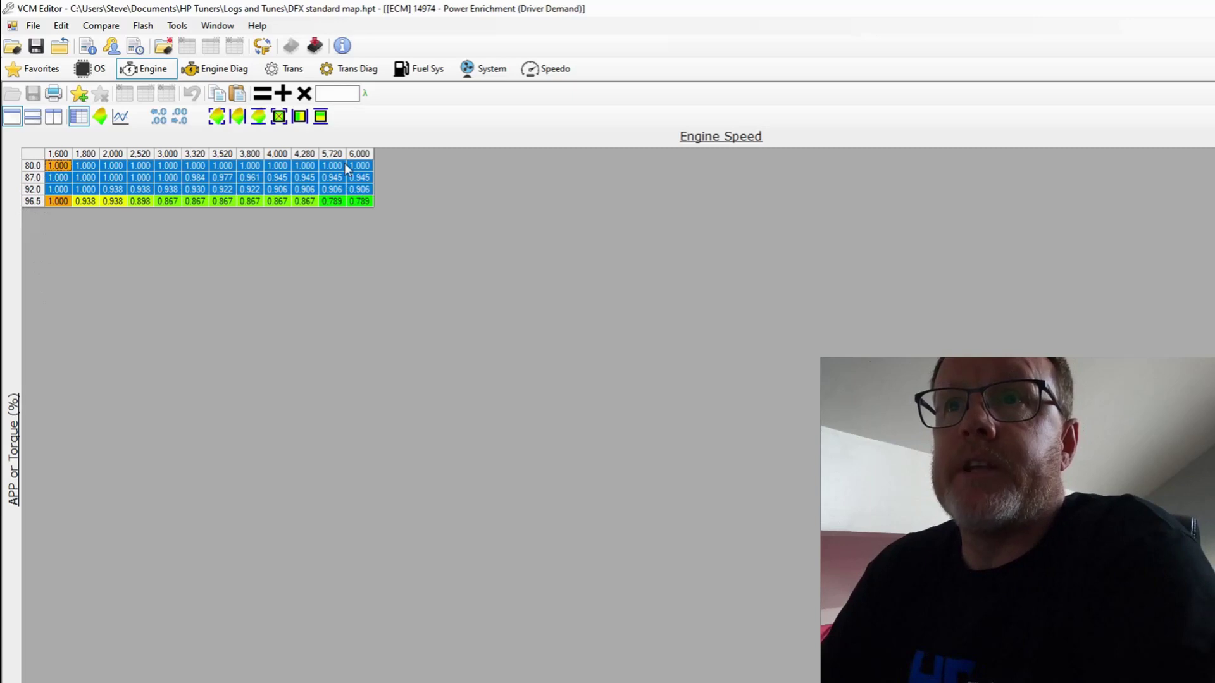
left_click(321, 92)
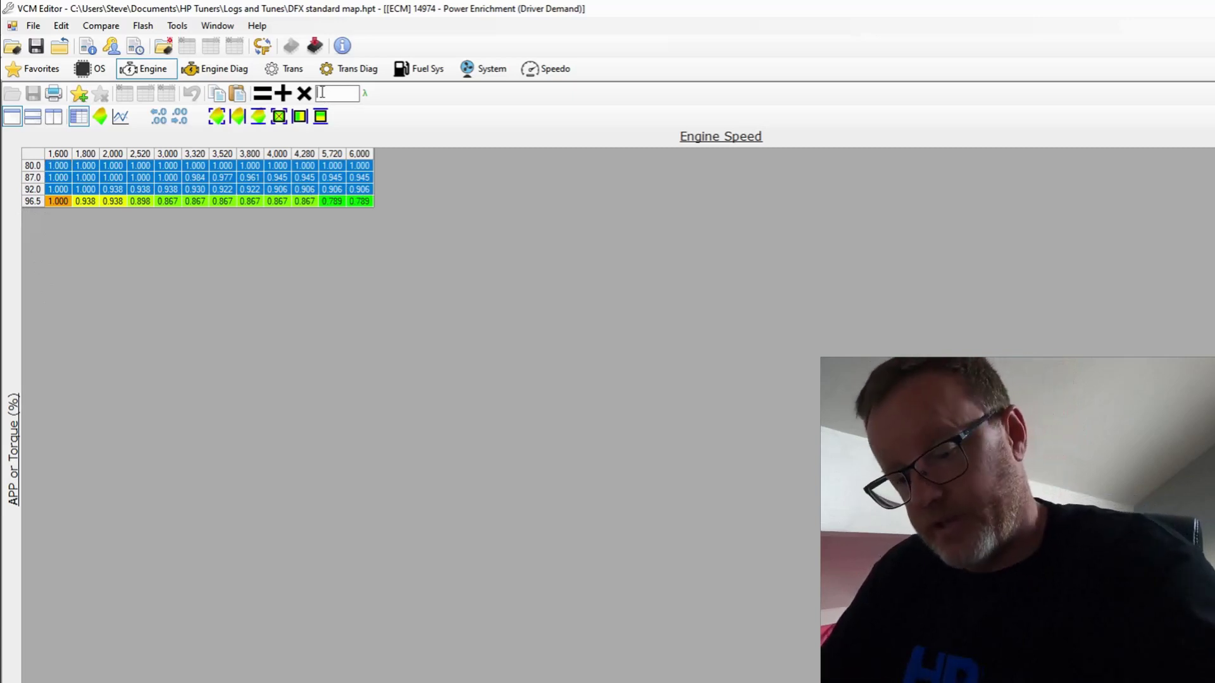
type("1")
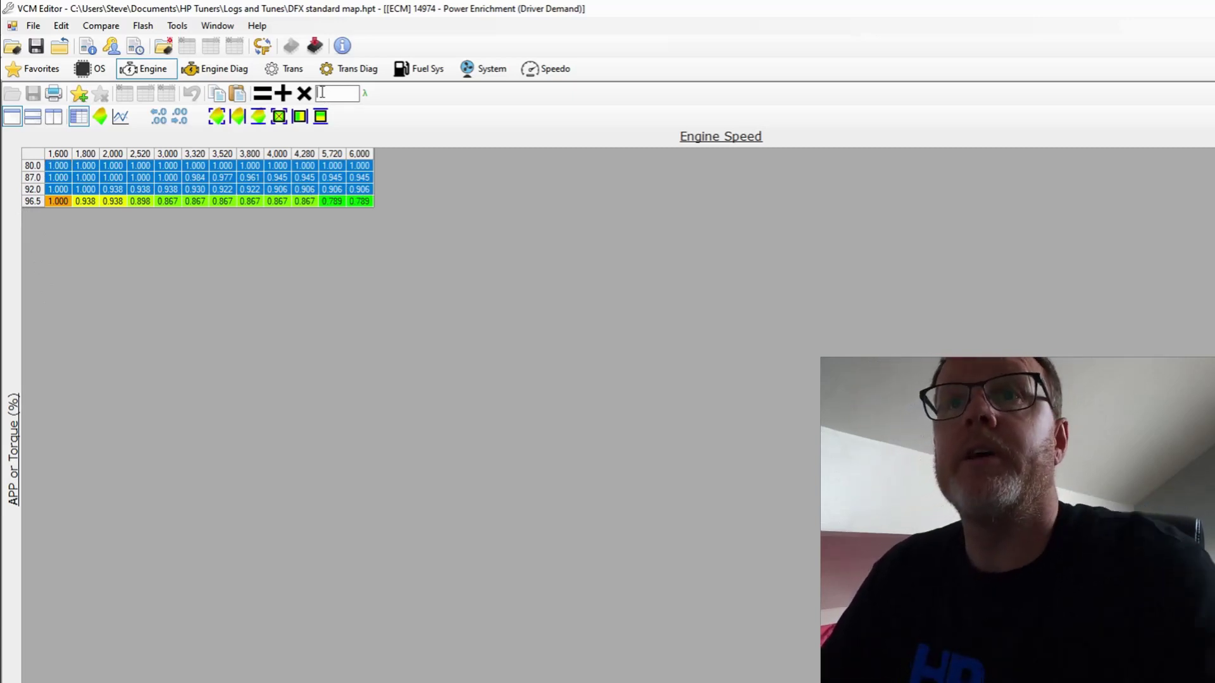
left_click(263, 95)
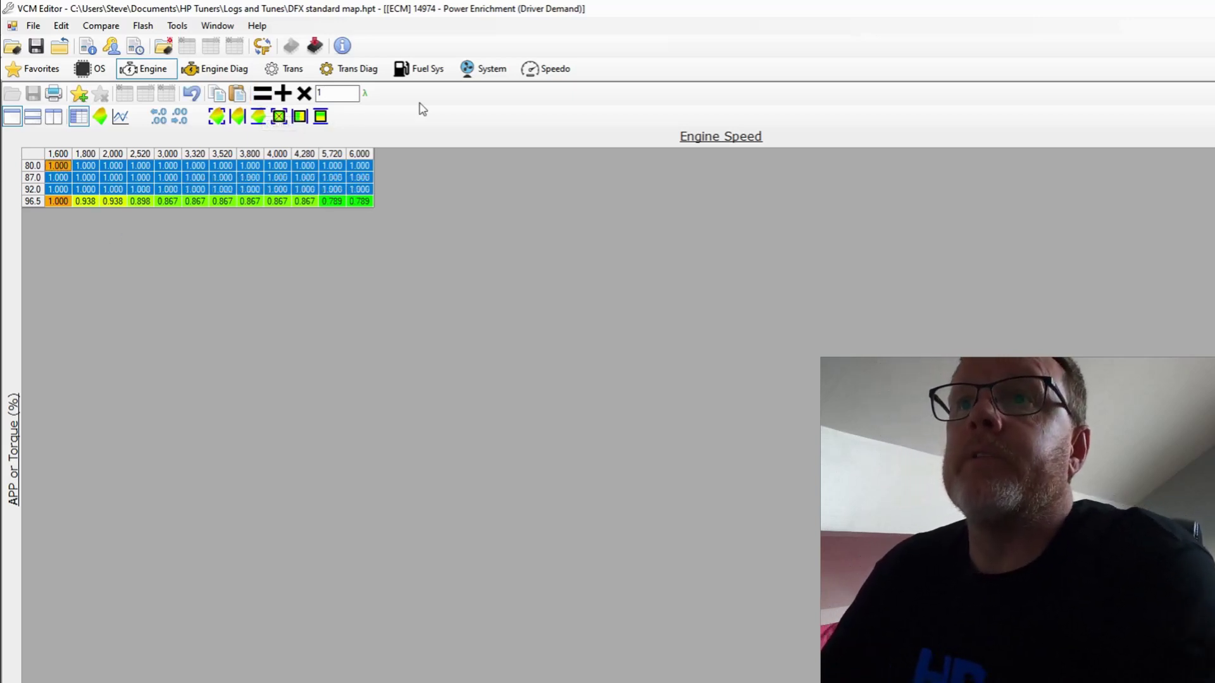
Switch the units of the Driver Demand table from lambda to AFR (14.7)
left_click(367, 96)
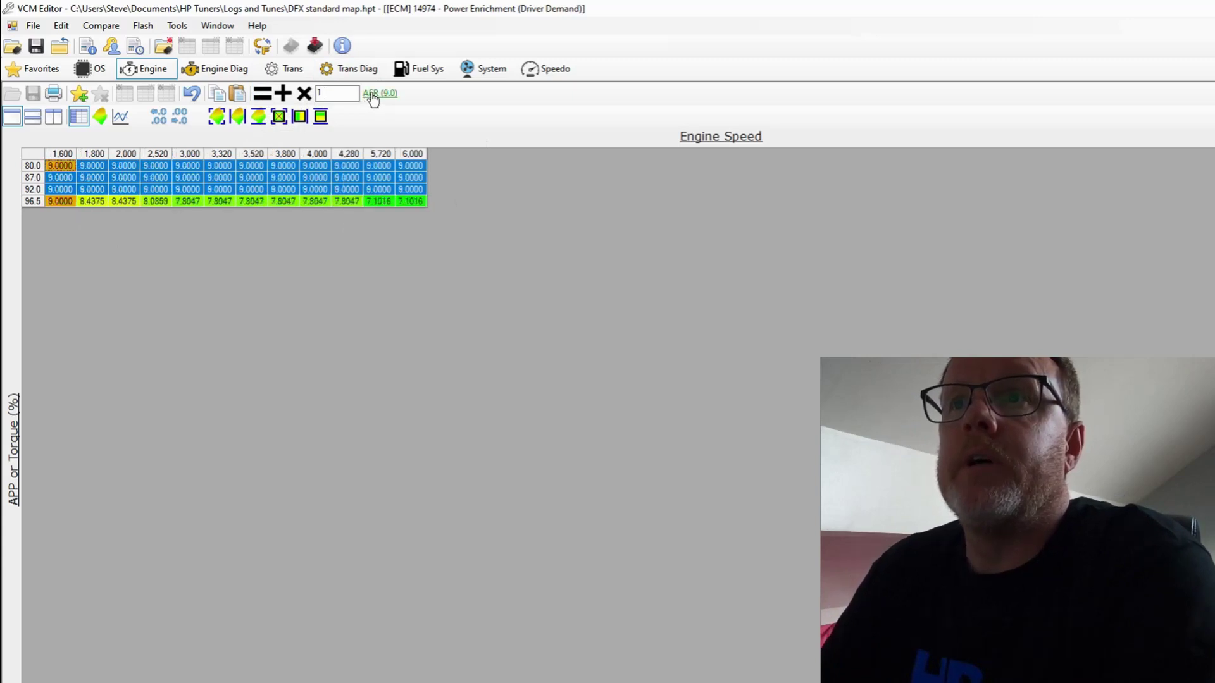
left_click(371, 96)
left_click(374, 97)
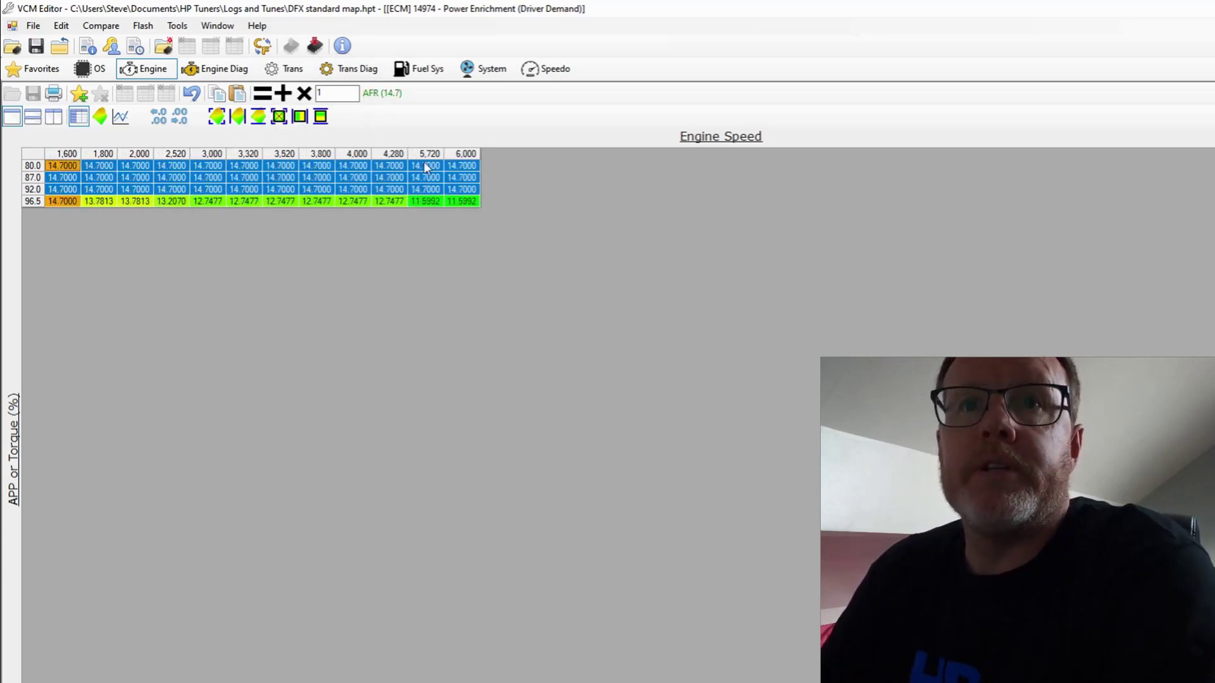
Rescale the table's APP or Torque row axis to run from 10% to 65%, interpolating the two breakpoints in between
right_click(35, 200)
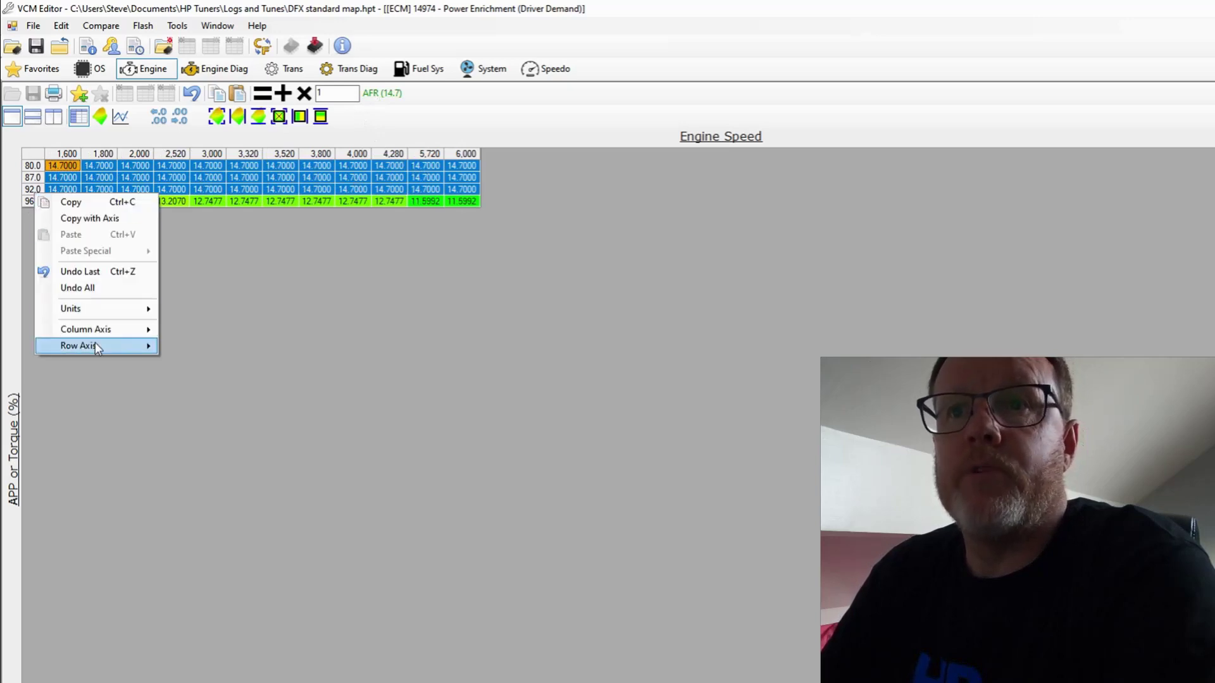
mouse_move(95, 345)
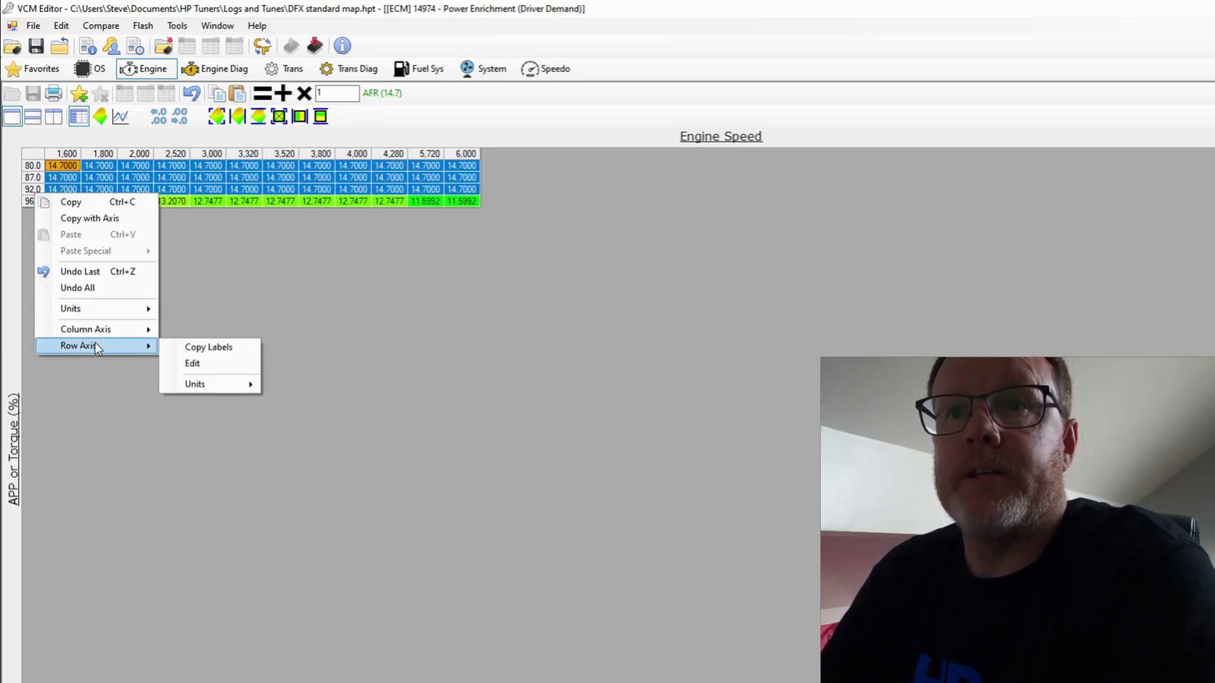
left_click(225, 365)
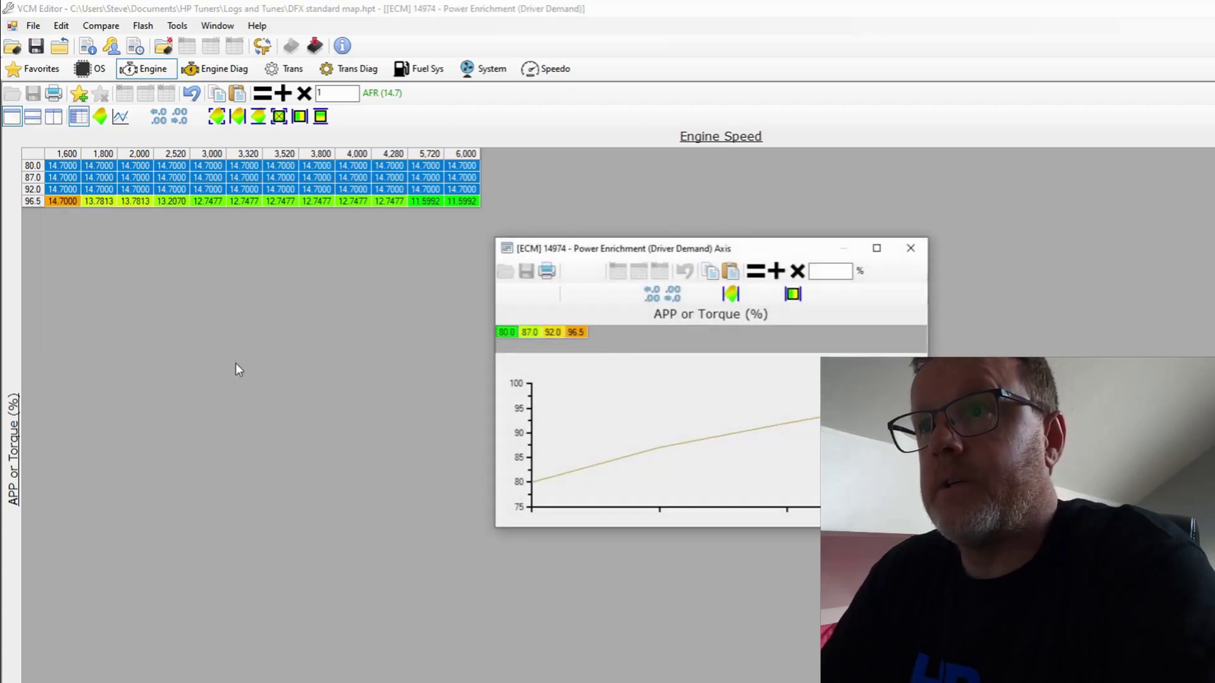
double_click(582, 332)
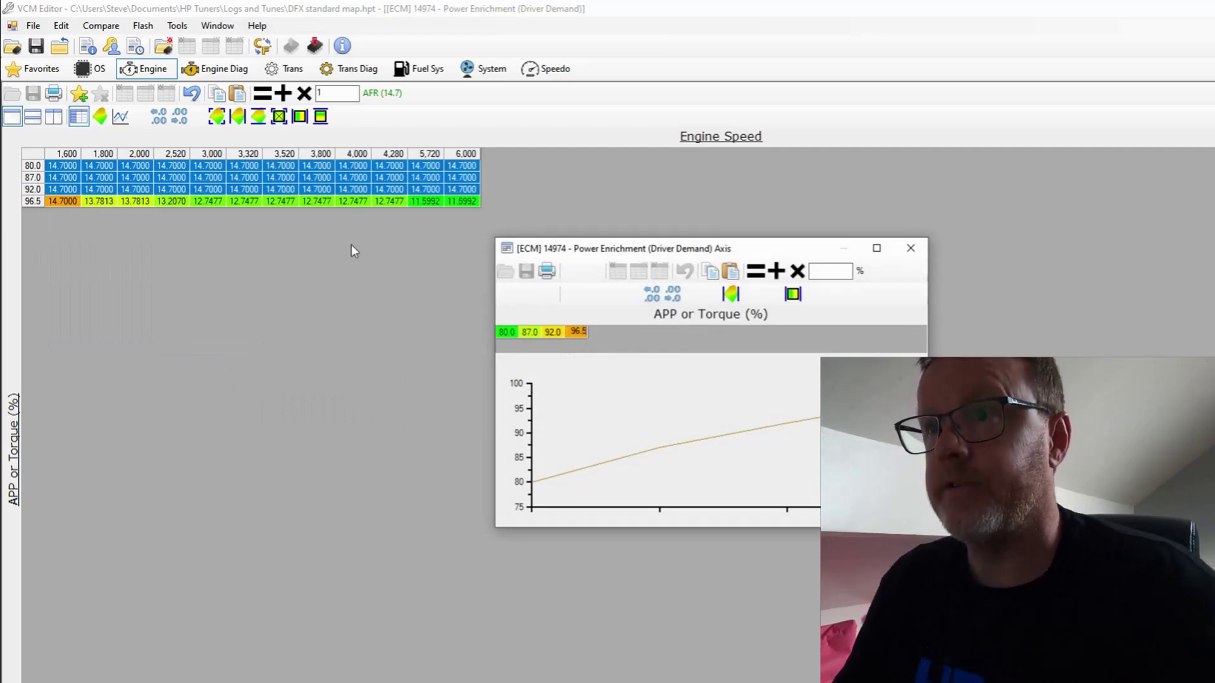
type("10")
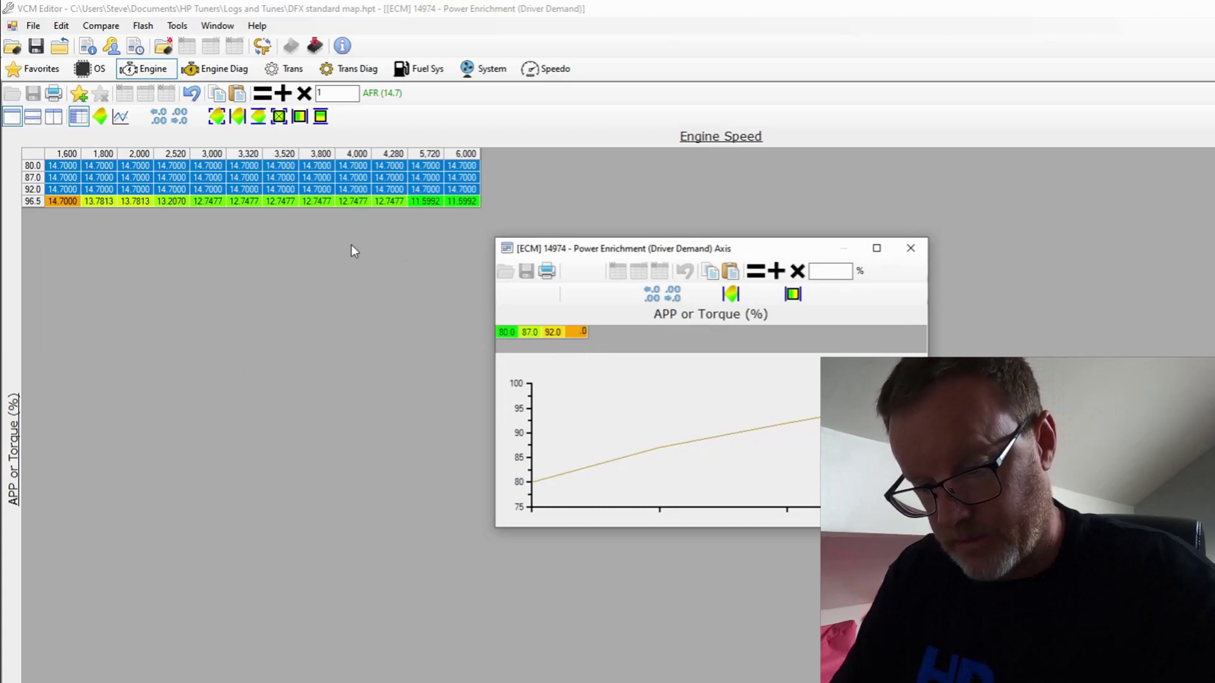
type("5.")
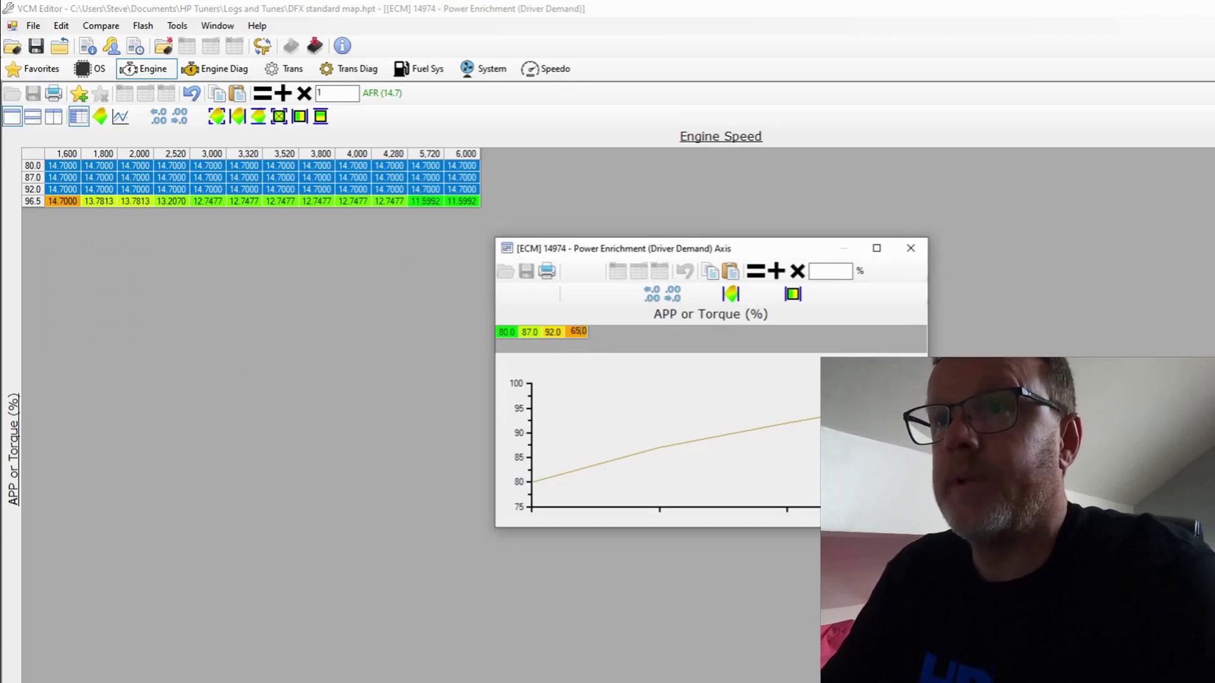
key("Return")
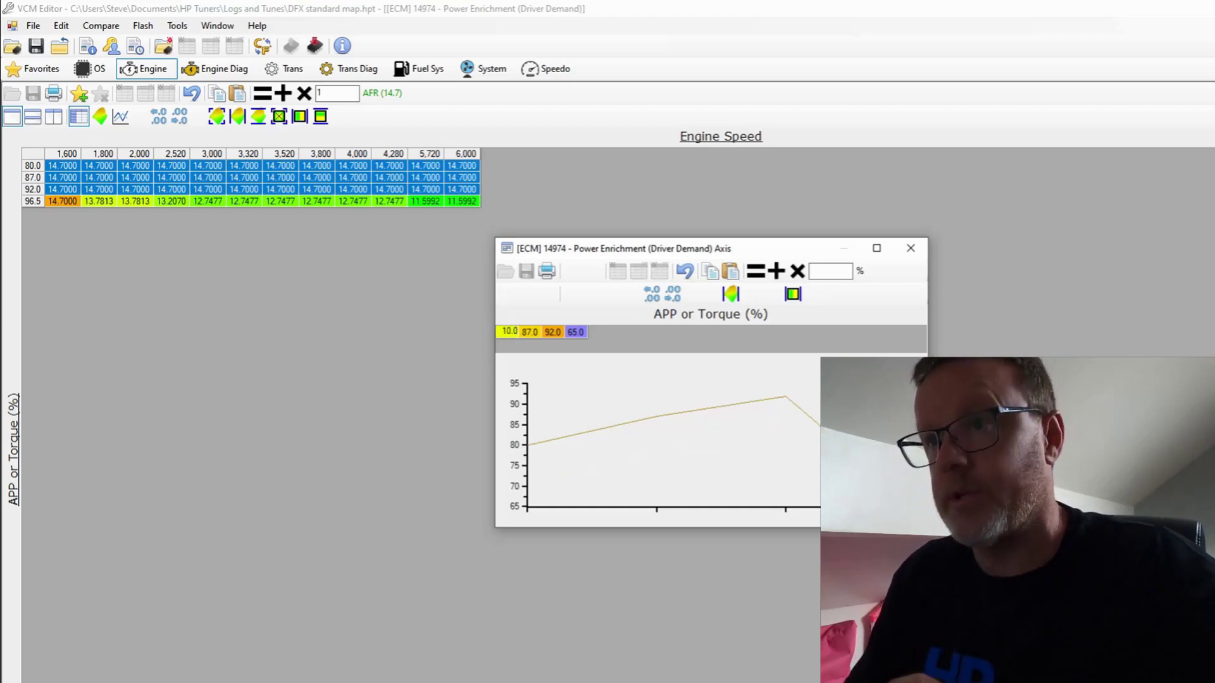
key("Return")
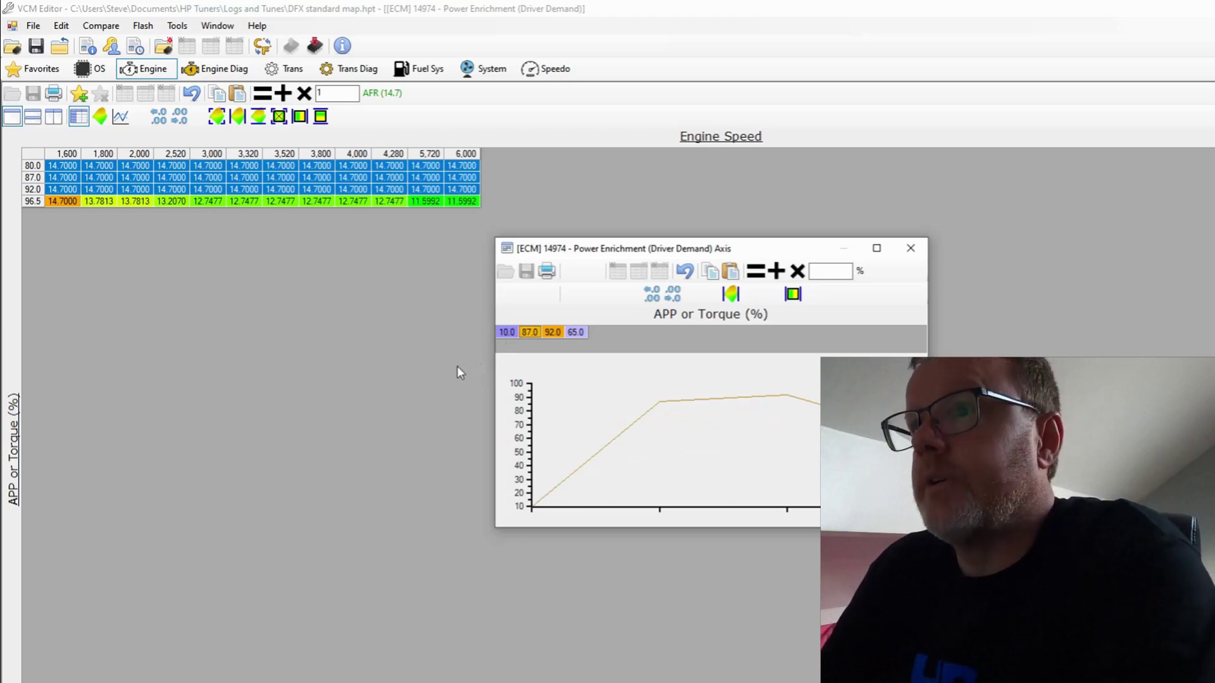
left_click(794, 295)
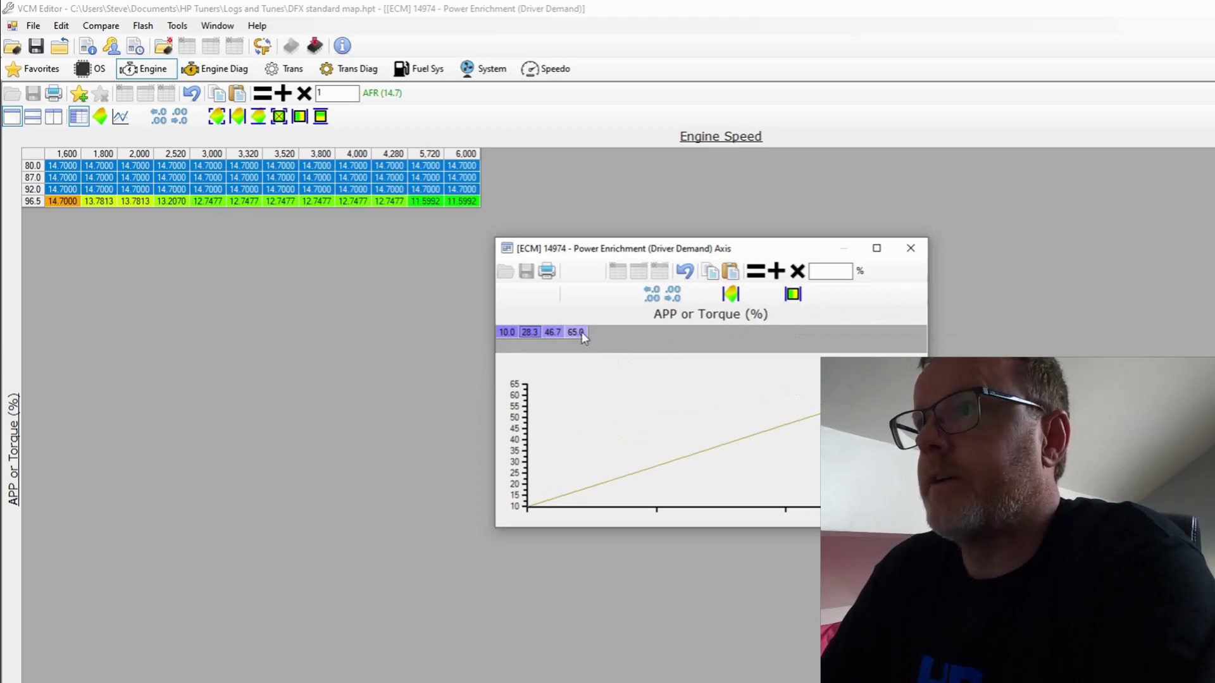
left_click(911, 248)
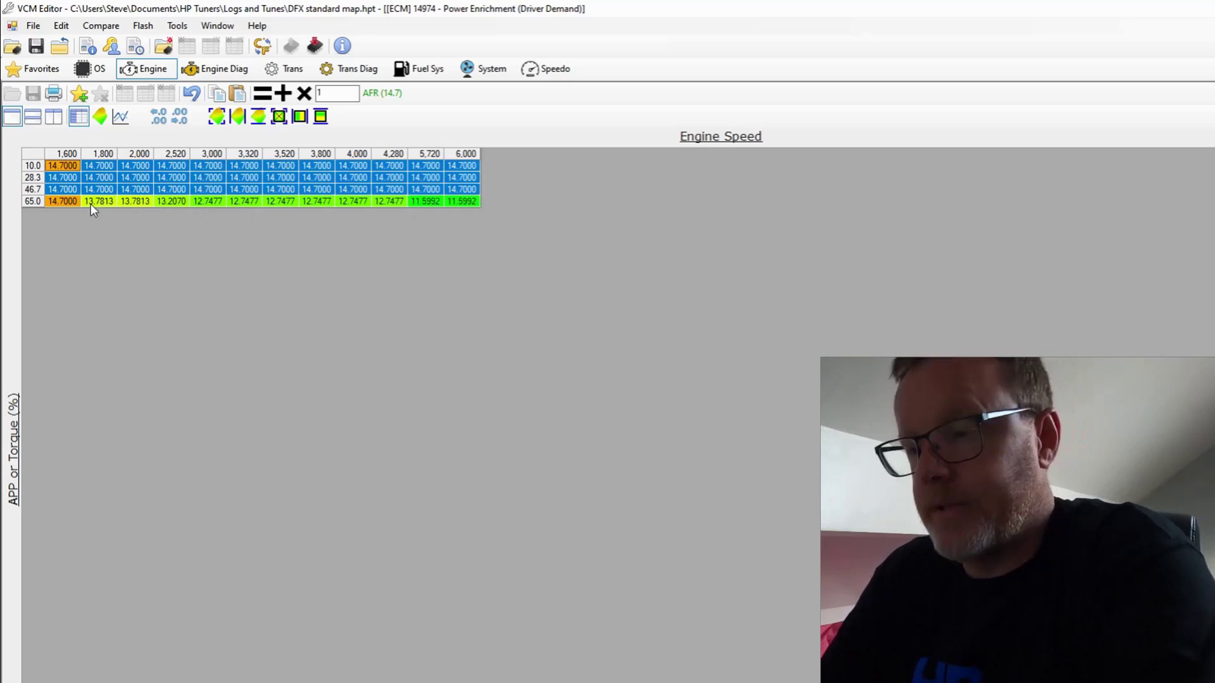
Set the 6,000 rpm cell of the 65% row to an AFR of 11.7
left_click(461, 203)
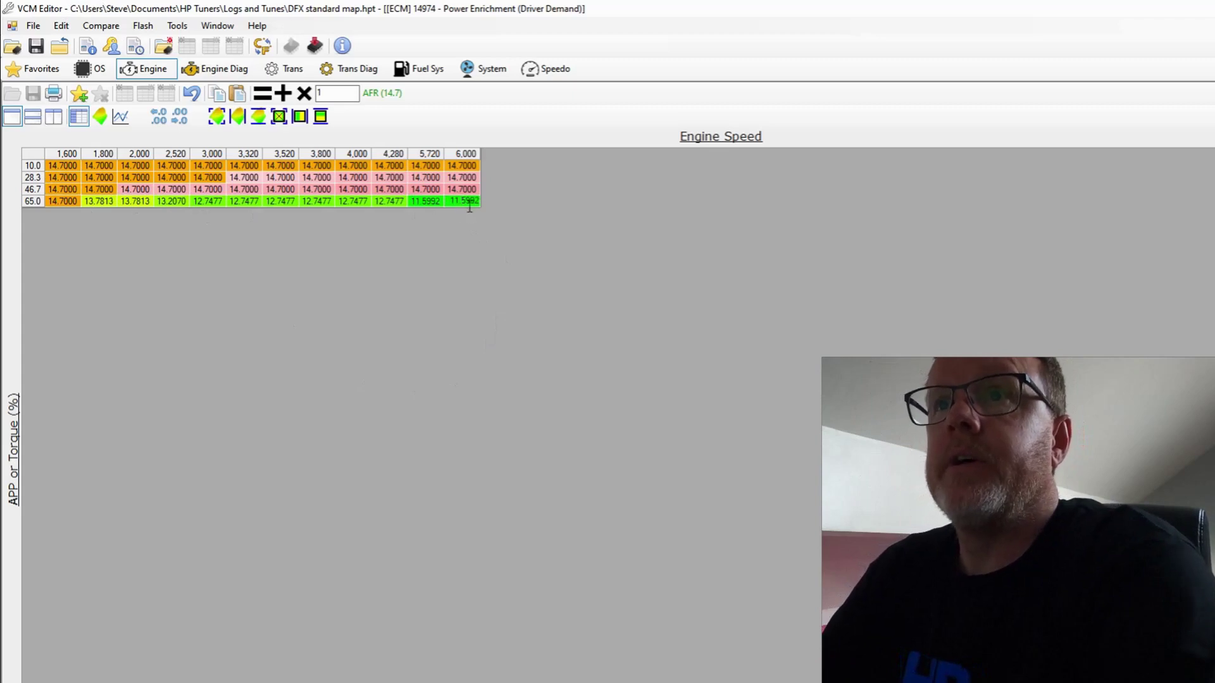
left_click(334, 95)
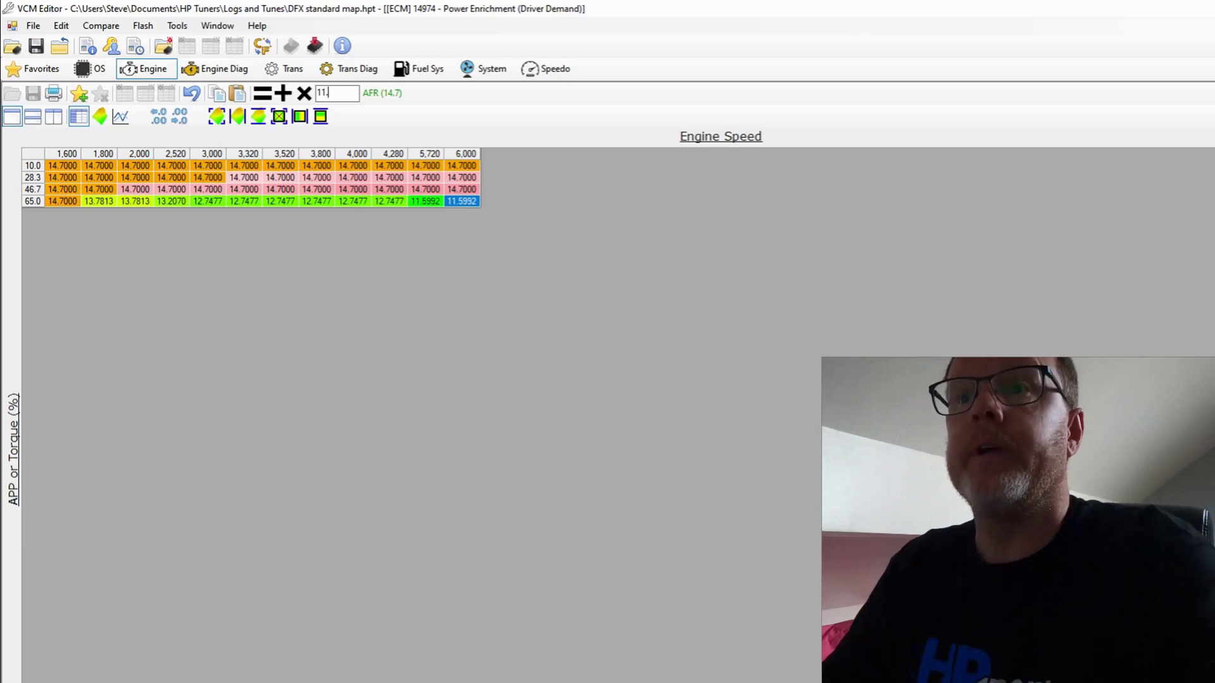
type(".7")
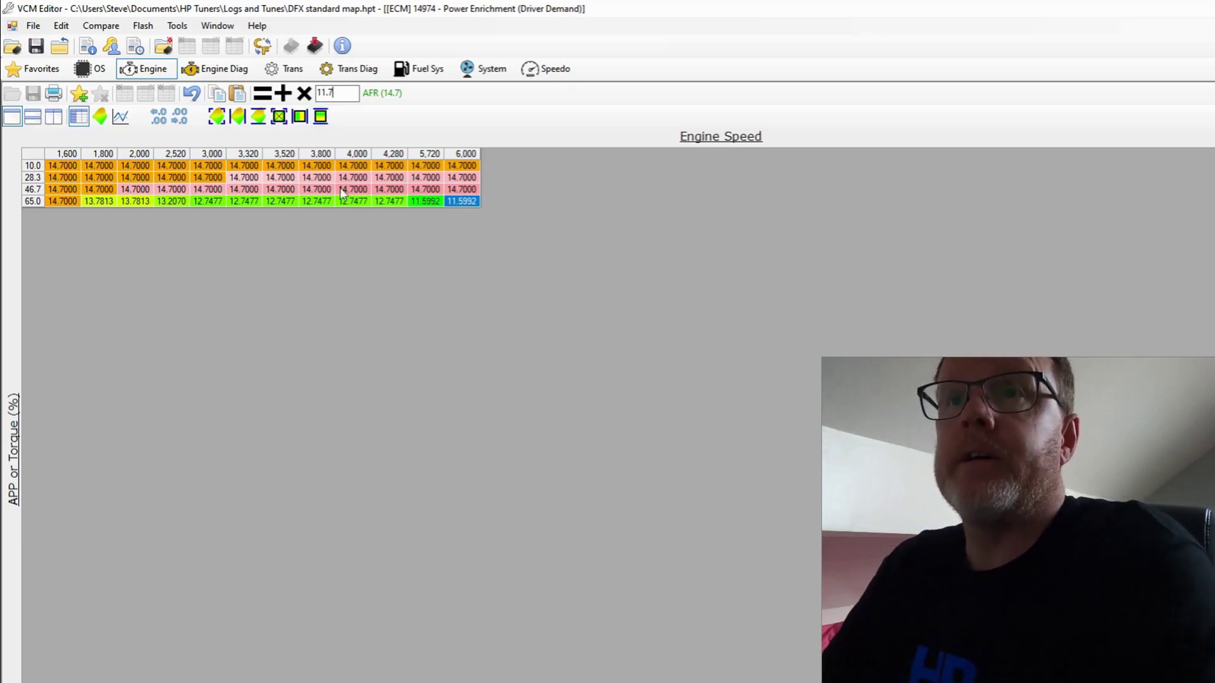
left_click(263, 93)
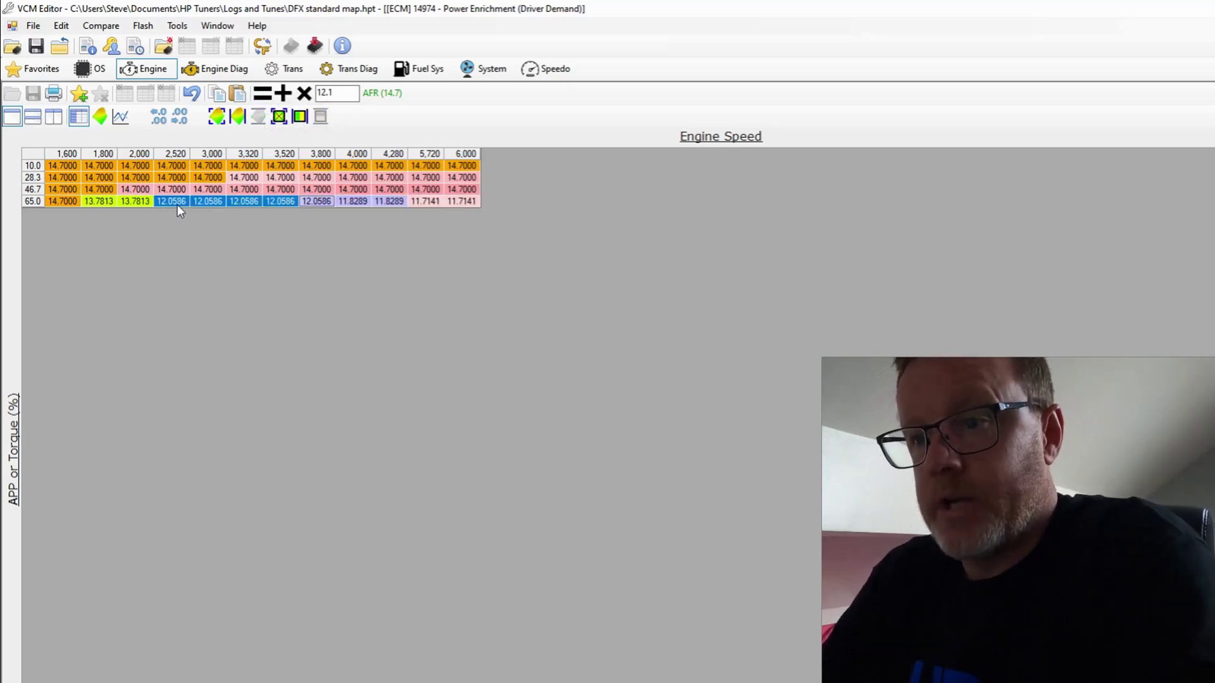
Set the 2,000 rpm cell of the 65% row to an AFR of 12.5 and close the Driver Demand table
left_click(138, 202)
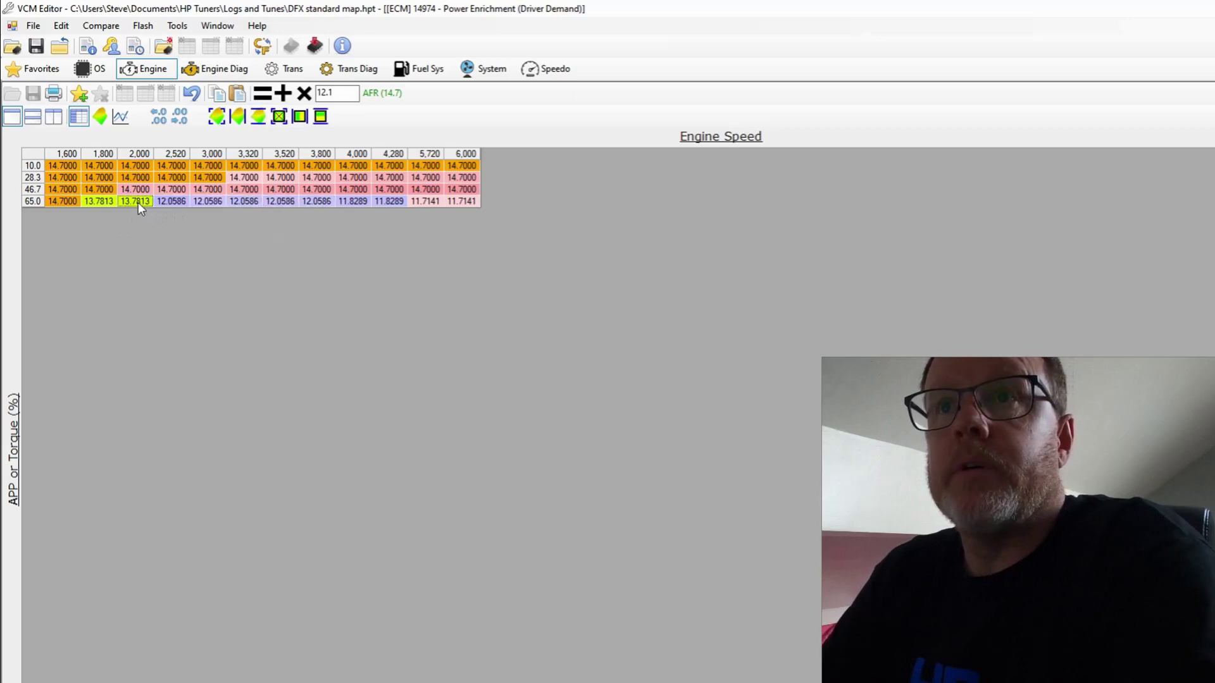
left_click(343, 93)
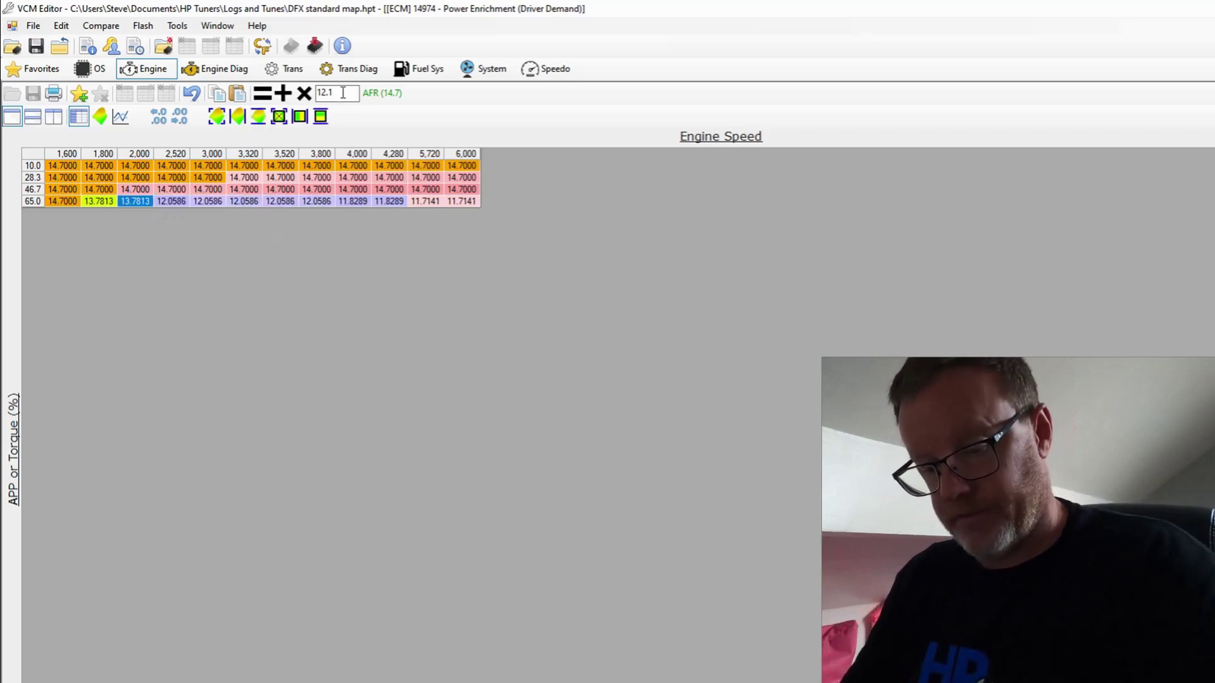
key("BackSpace")
type("5")
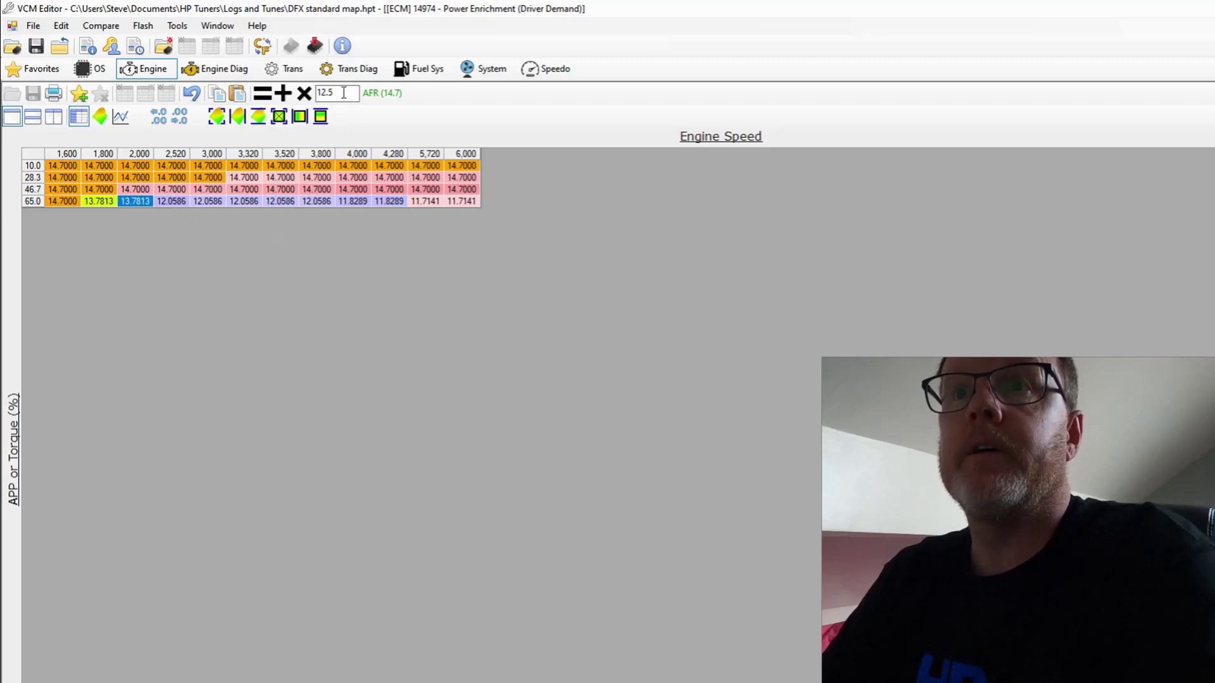
left_click(262, 93)
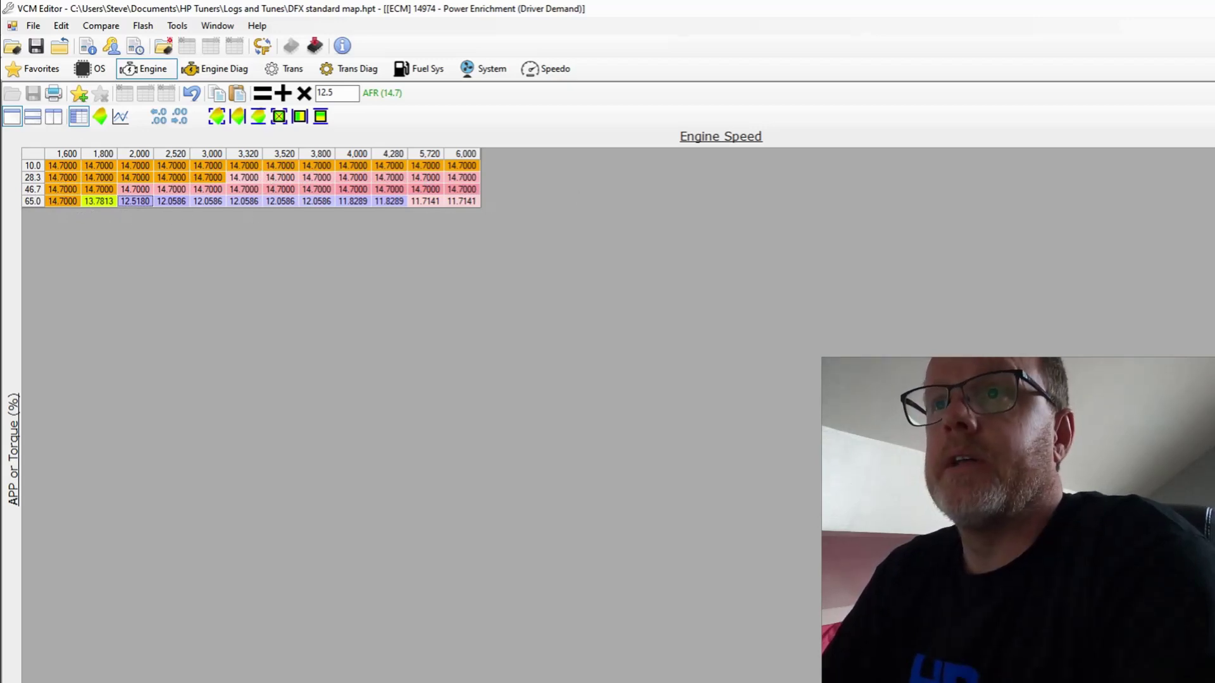
key("Escape")
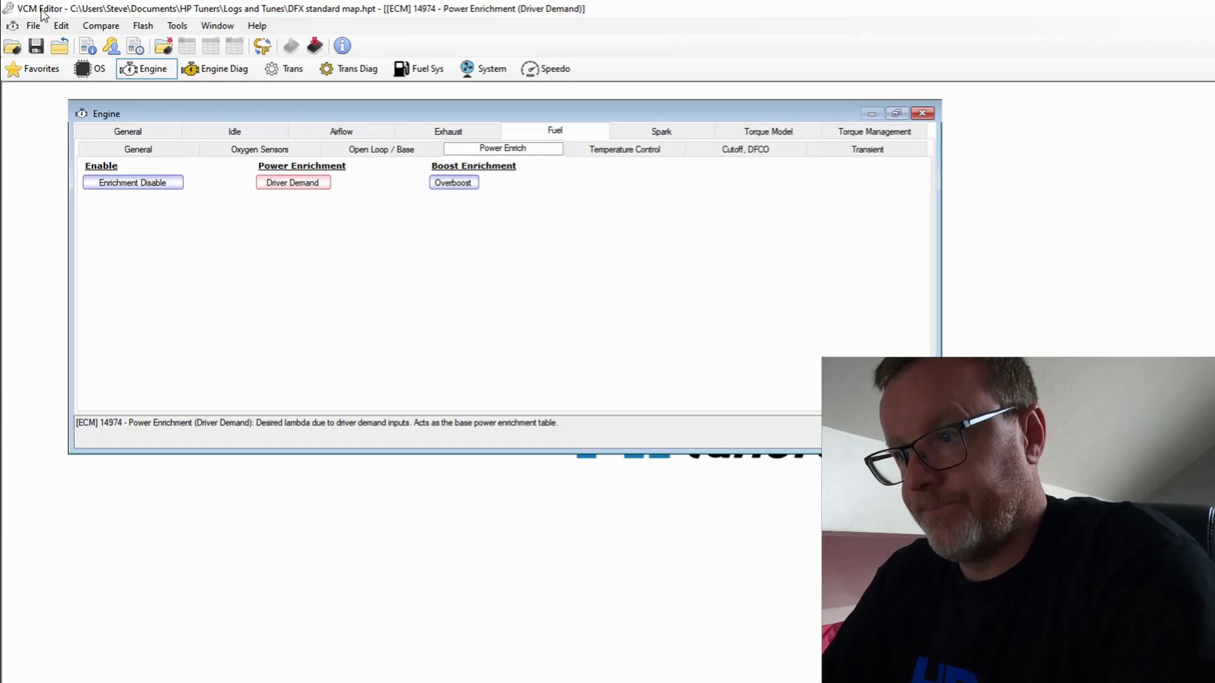
Review the fuel temperature control settings and the cutoff settings, including the Fuel Cut Offset table
left_click(600, 152)
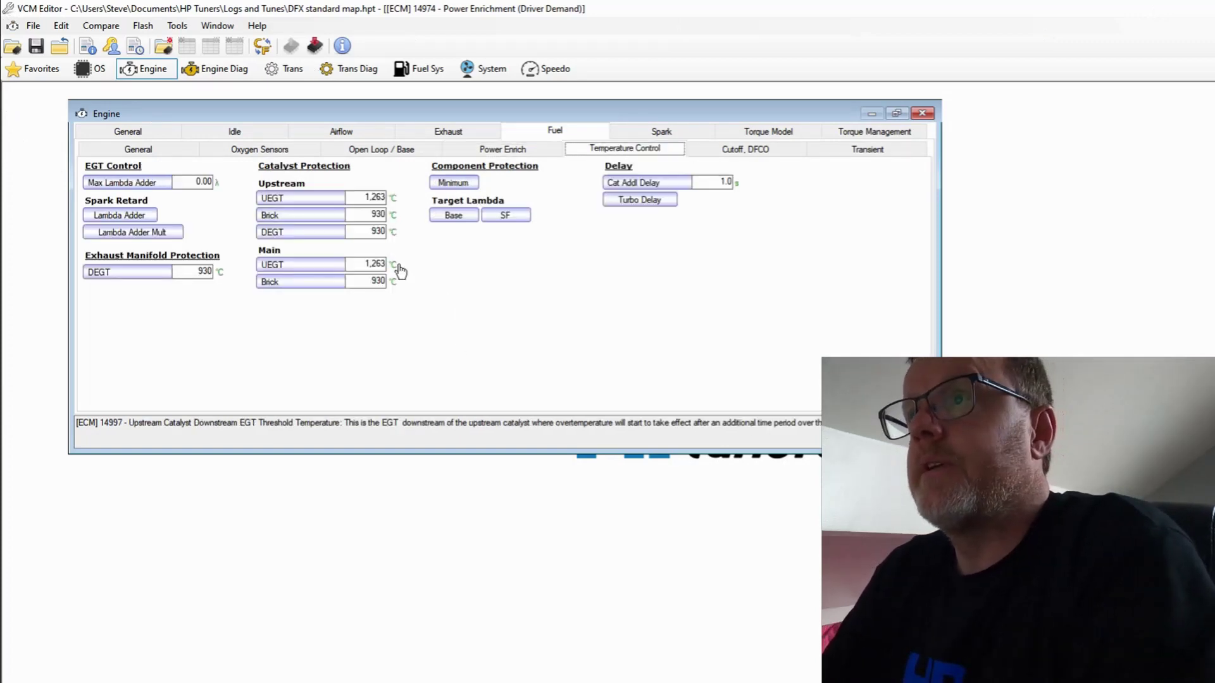
left_click(732, 152)
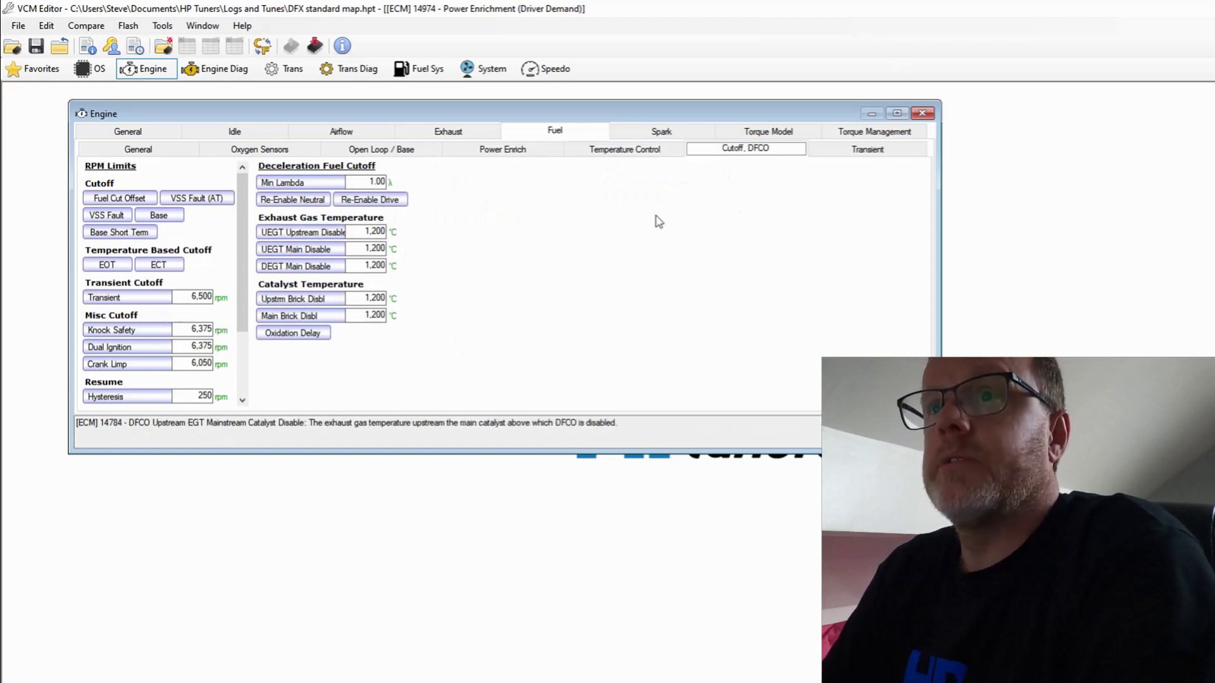
left_click(897, 113)
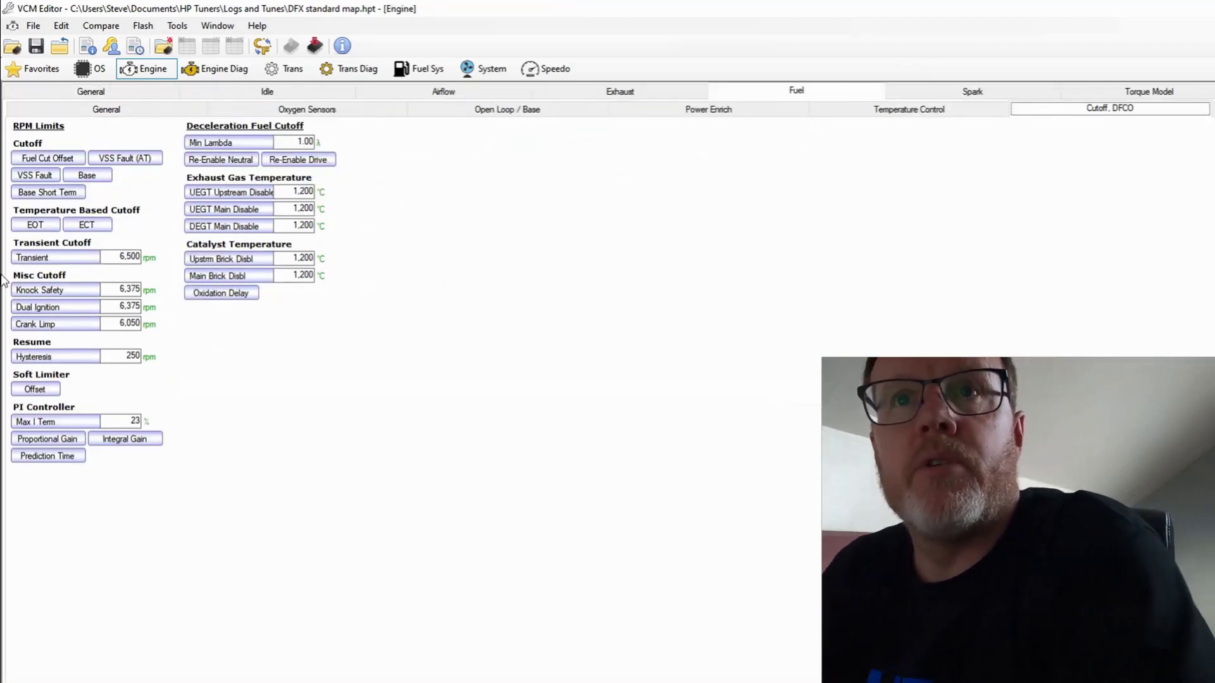
left_click(43, 161)
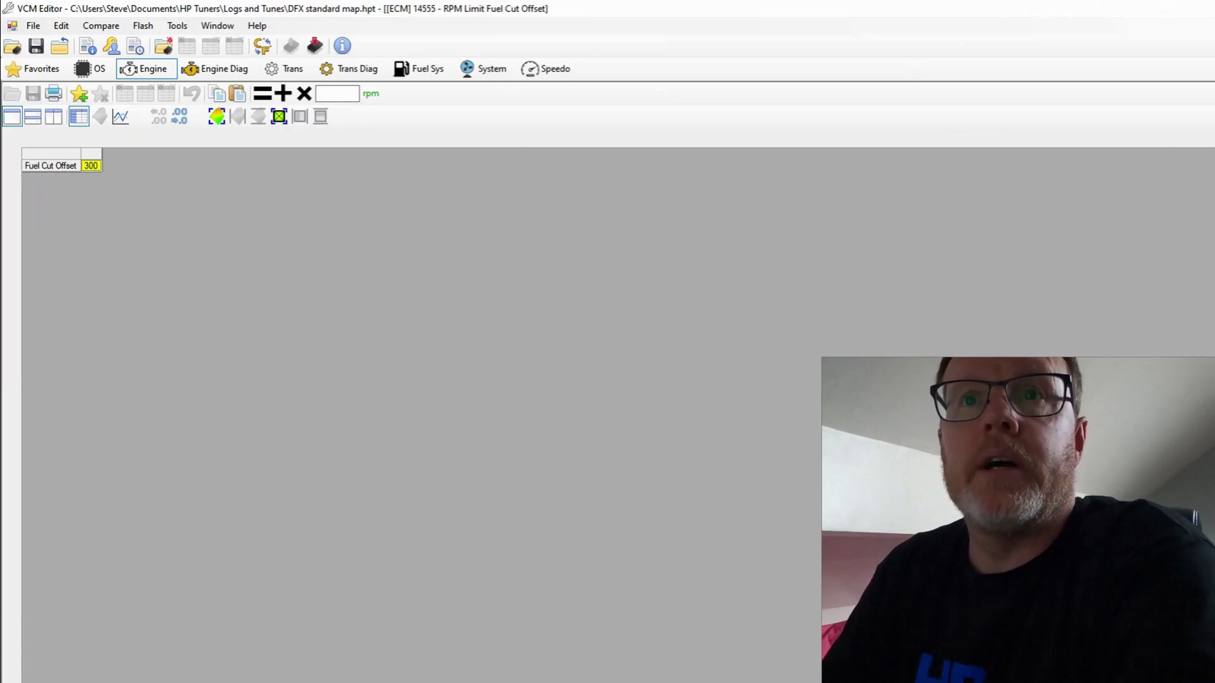
left_click(1207, 25)
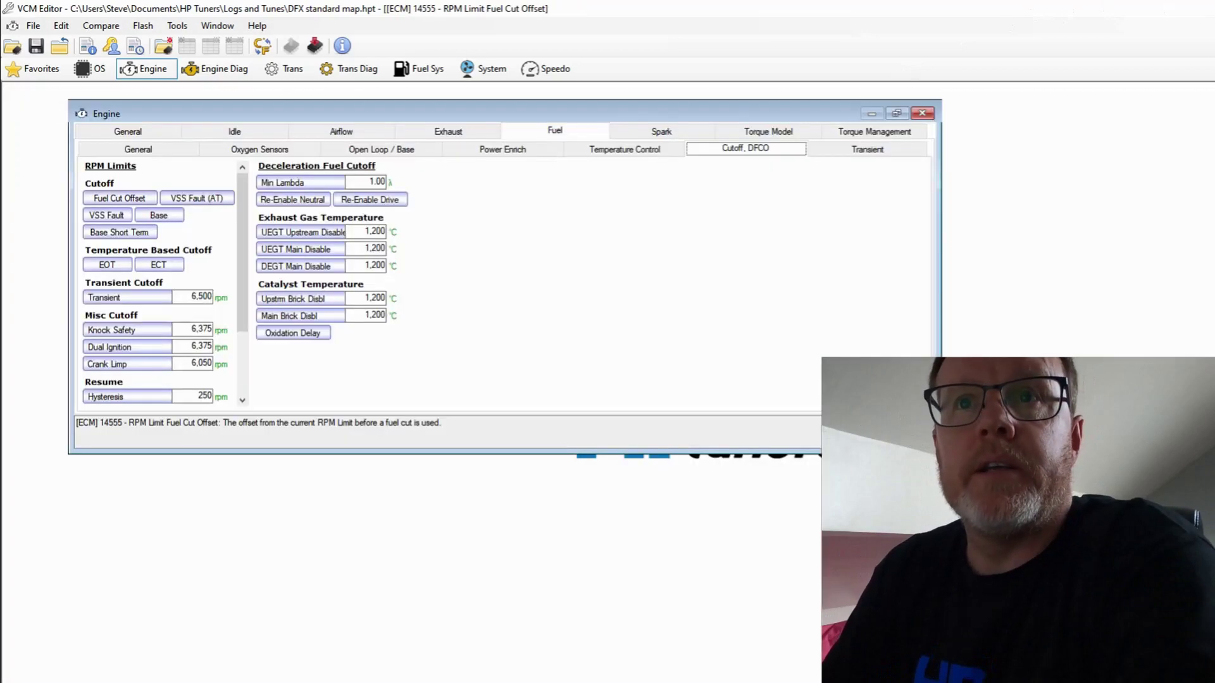
Set the VSS Fault (AT) RPM limit to 6,800 rpm for all gears and close its table
left_click(186, 202)
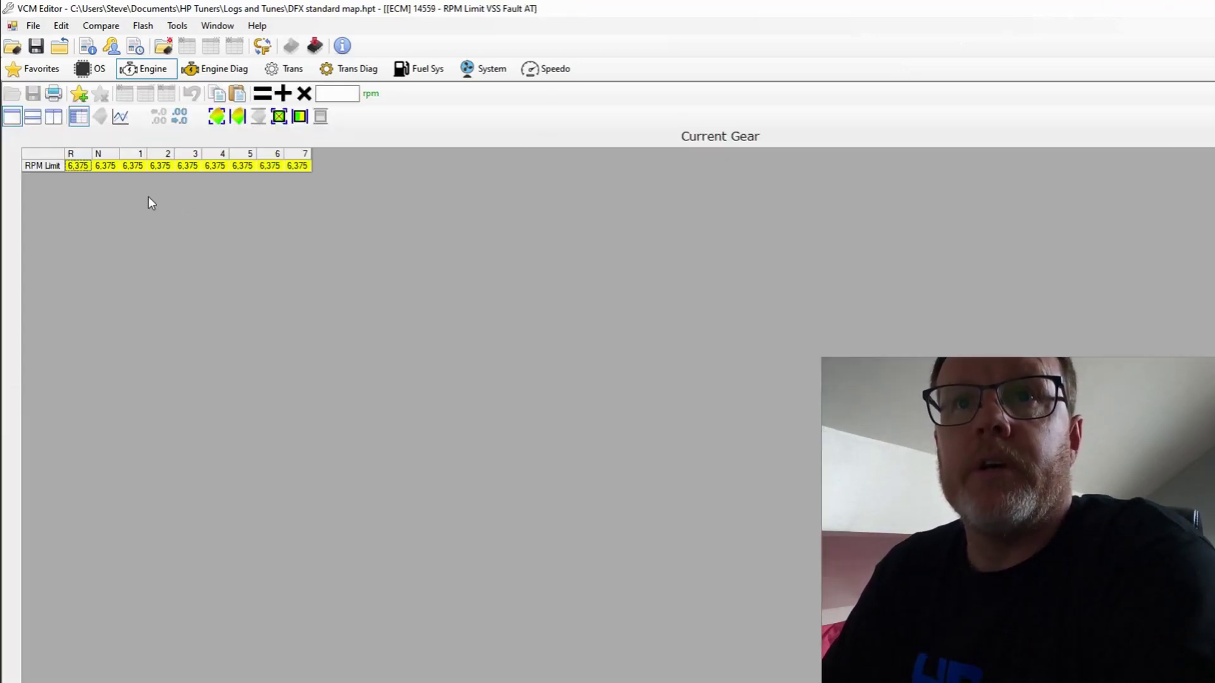
left_click_drag(202, 170, 304, 171)
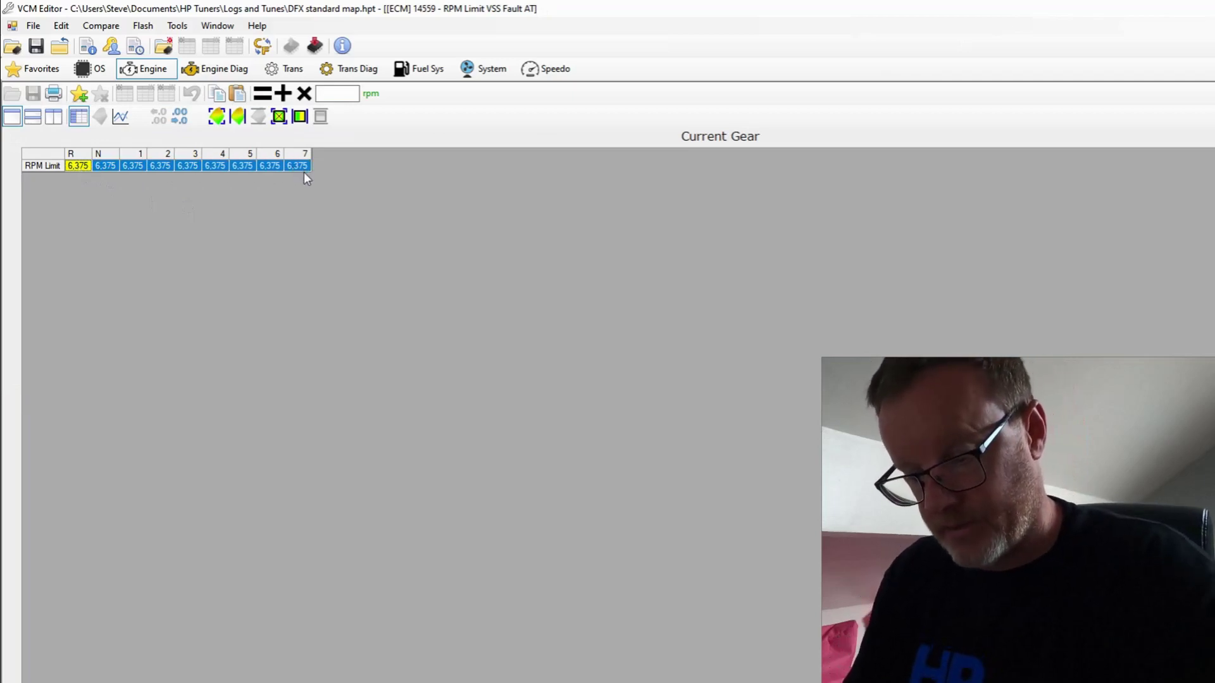
type("6800")
key("Return")
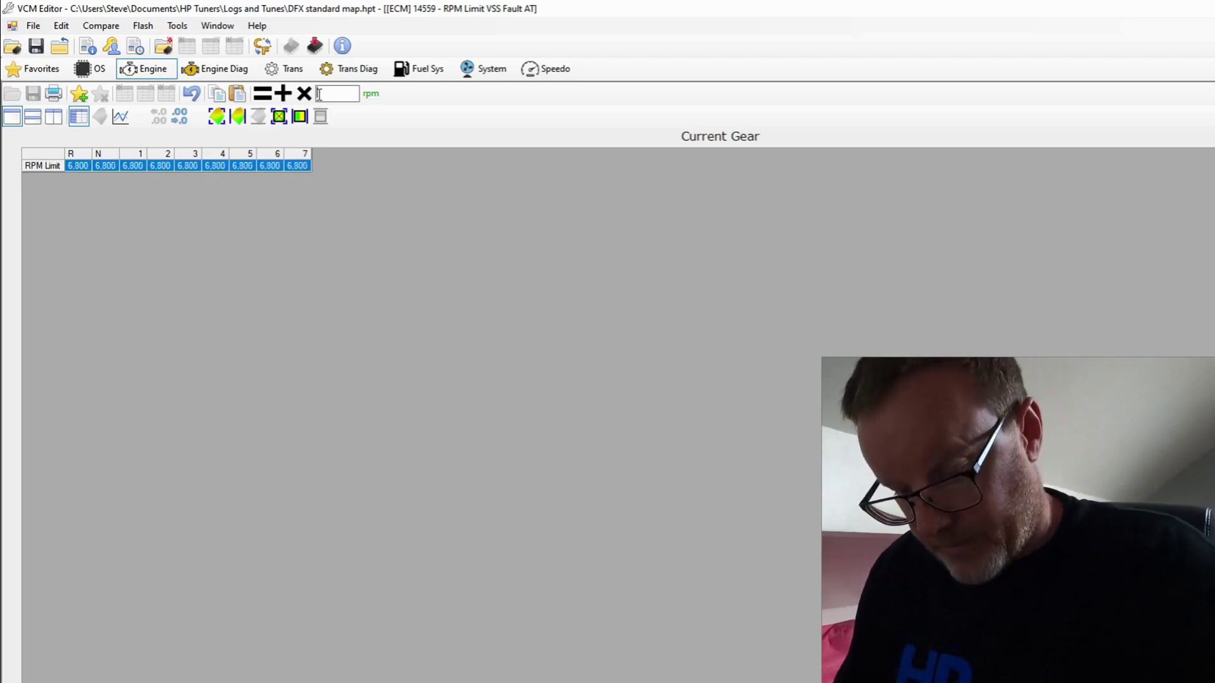
key("Escape")
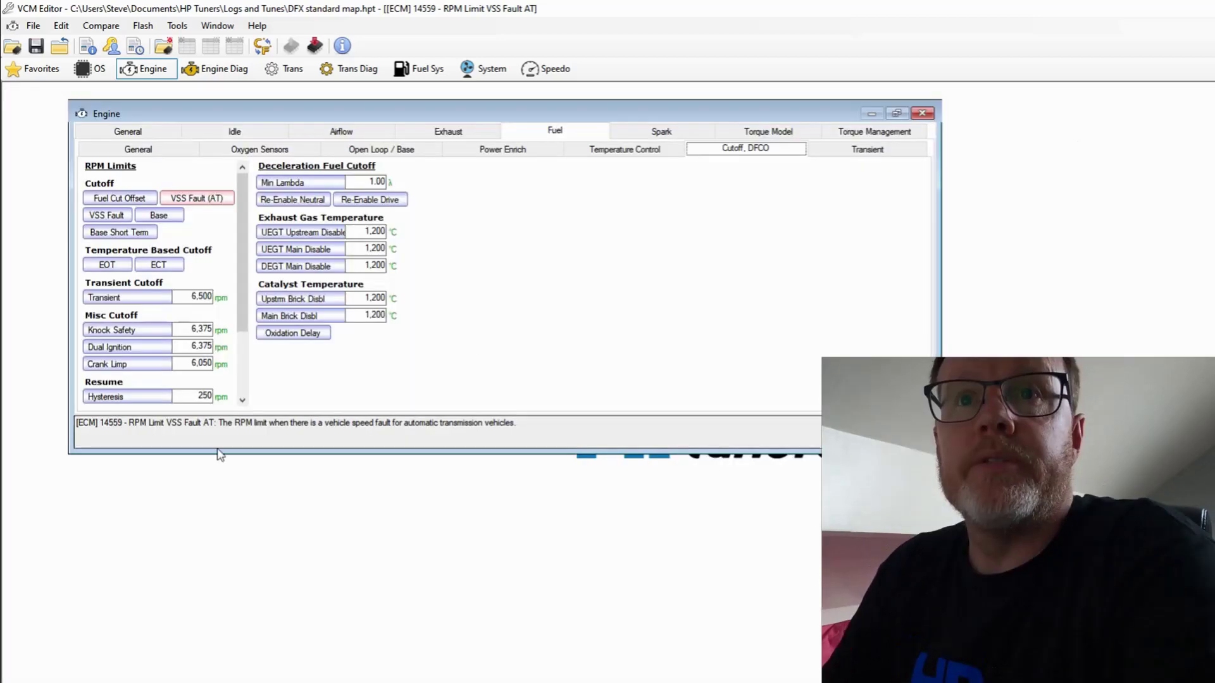
Set the single-value VSS Fault RPM limit to 6,800 rpm
left_click(103, 216)
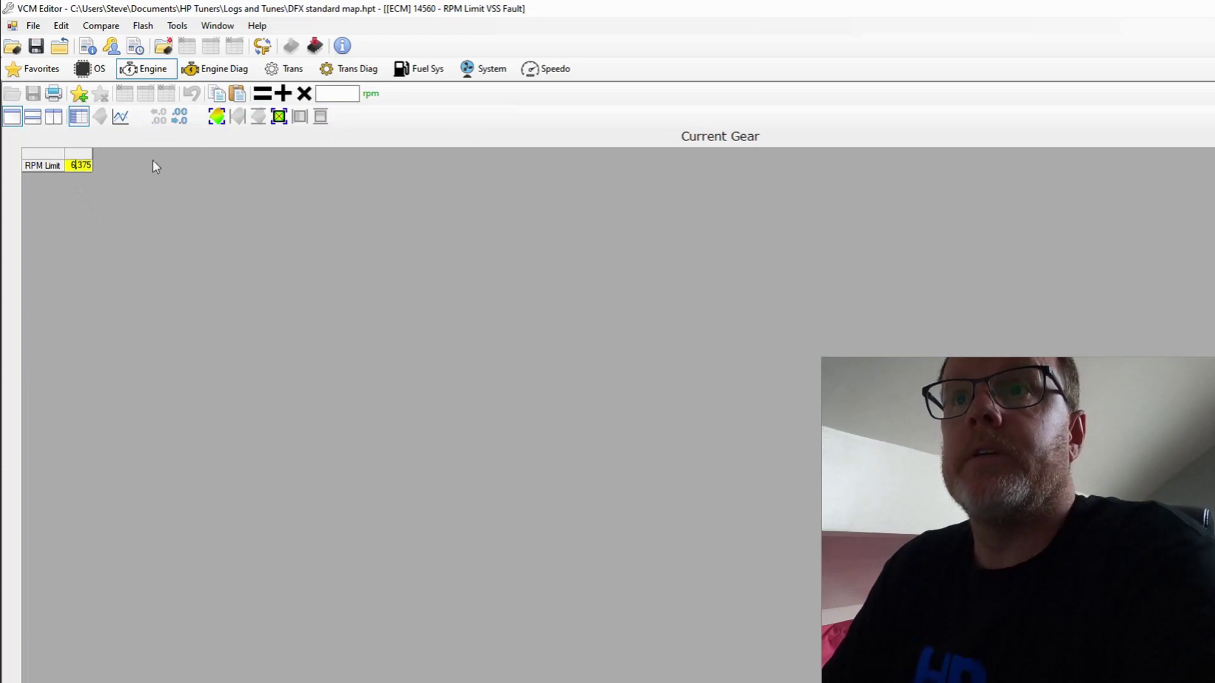
key("Return")
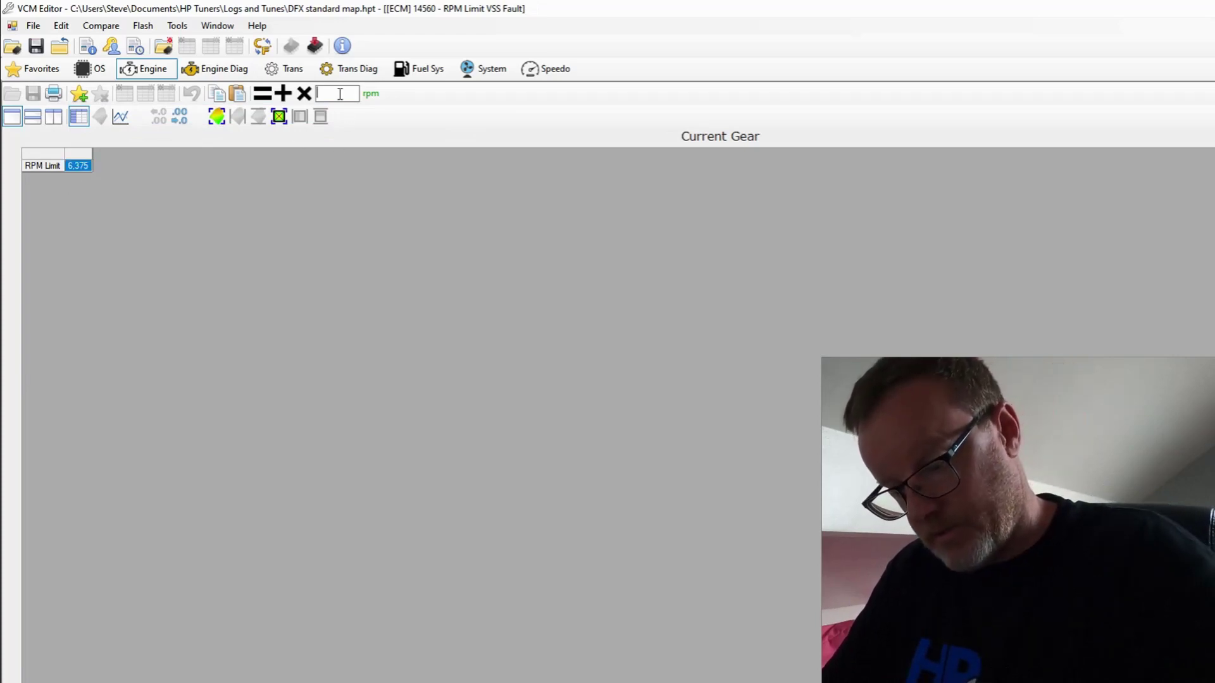
type("6800")
left_click(262, 94)
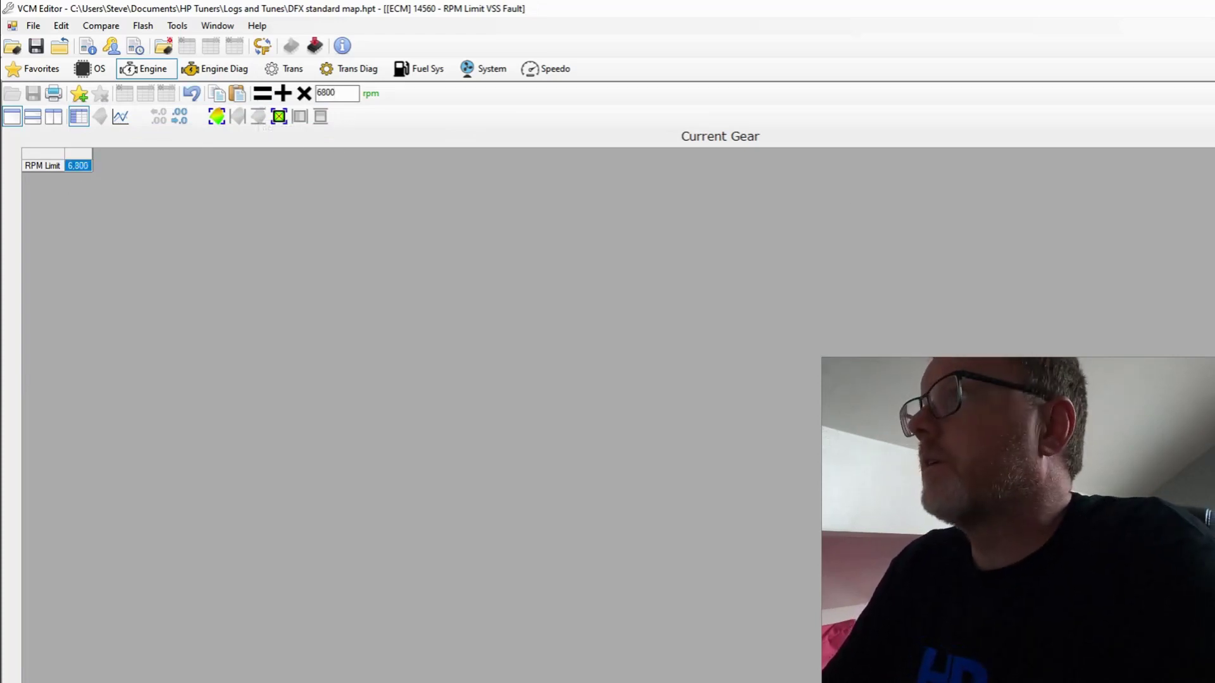
Set the Base RPM limit to 6,800 rpm for every gear and close its table
left_click(174, 216)
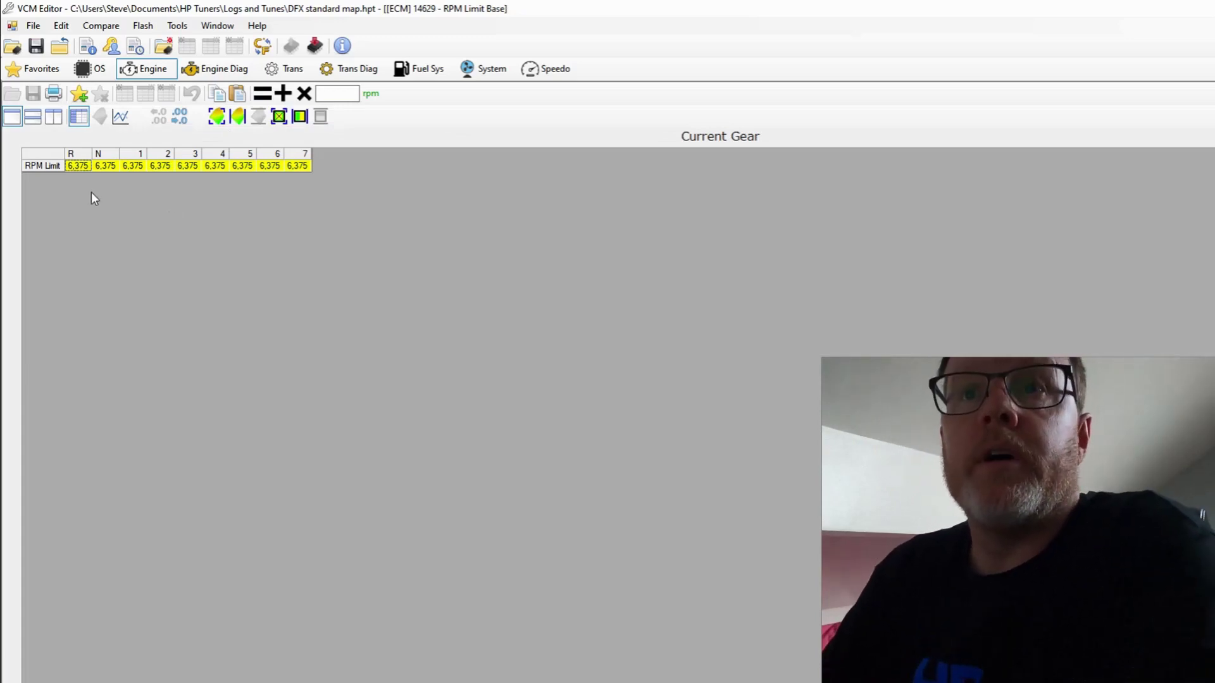
left_click(51, 153)
type("6")
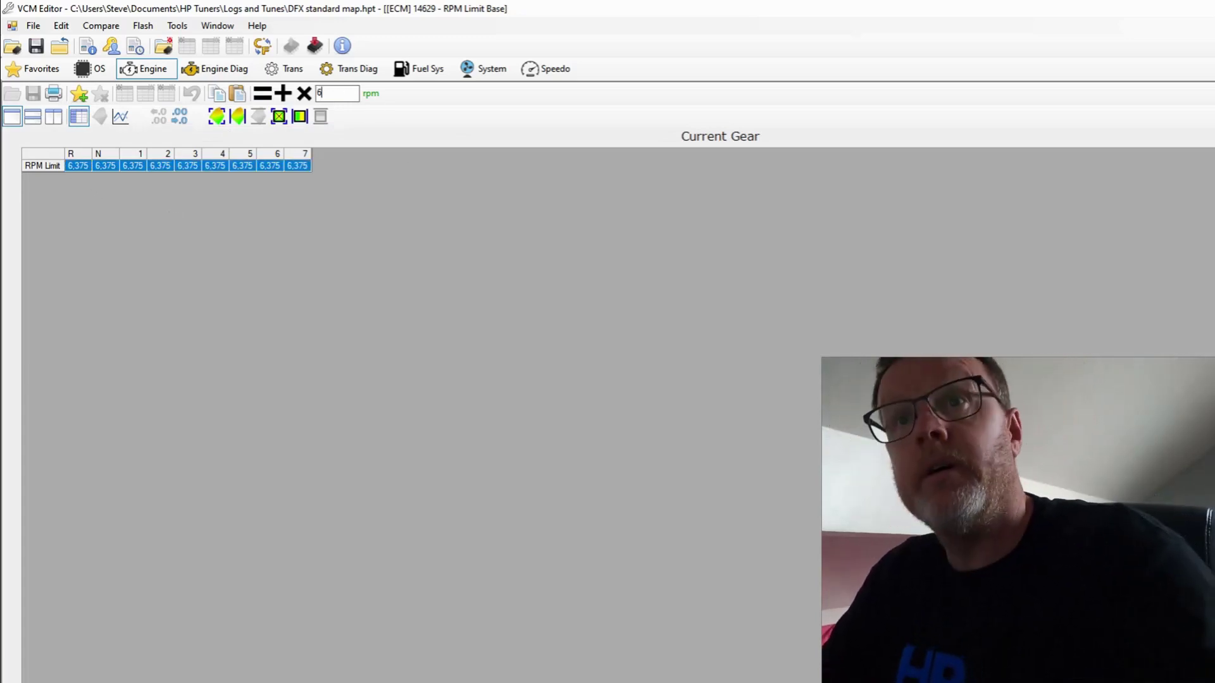
type("800")
key("Return")
key("Escape")
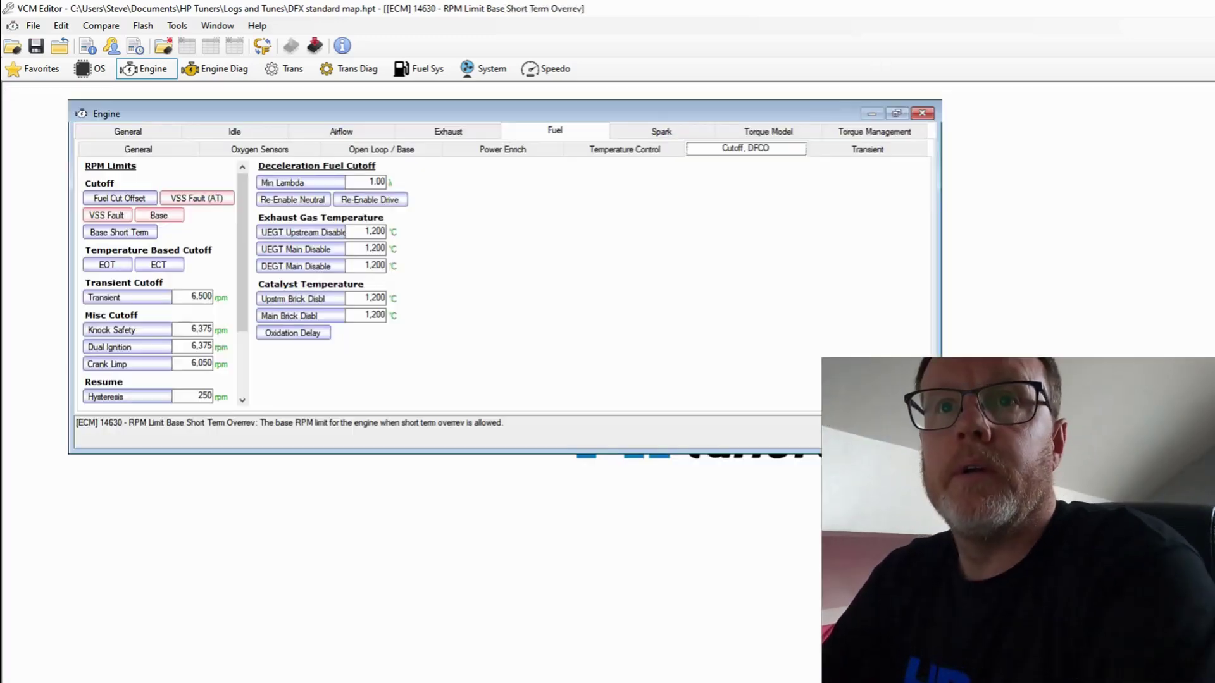
Set the Base Short Term overrev limit to 6,800 rpm across all gears and close its table
left_click(119, 232)
left_click(54, 157)
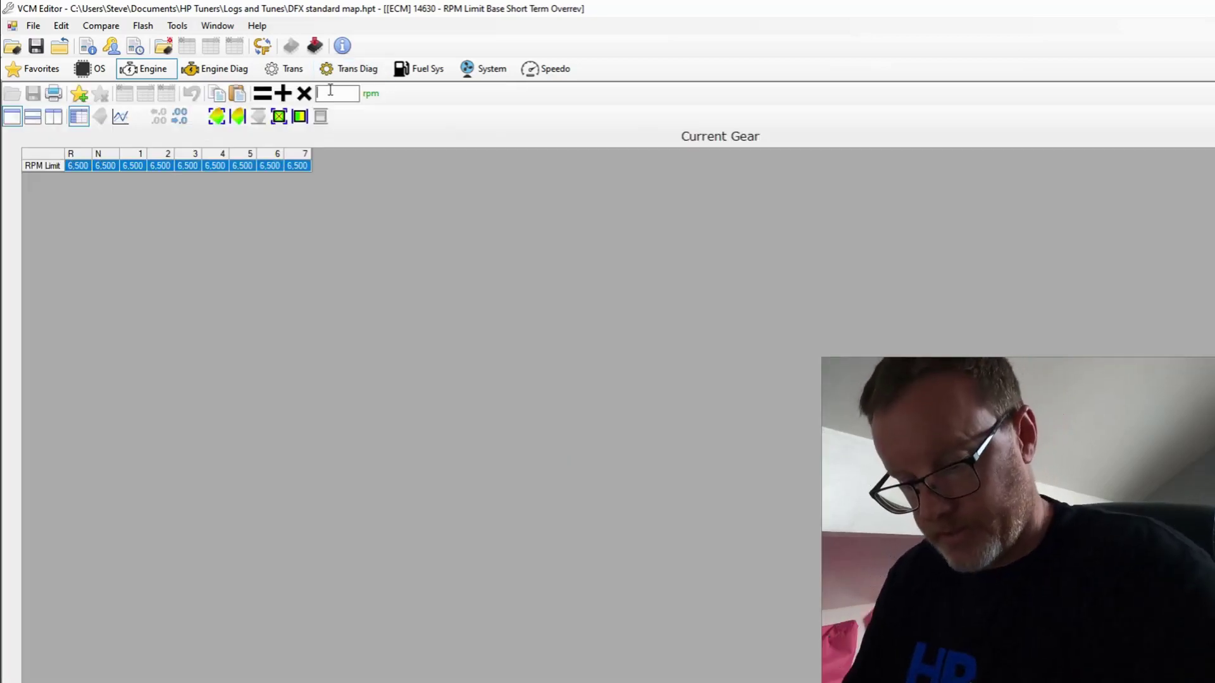
type("6800")
left_click(263, 93)
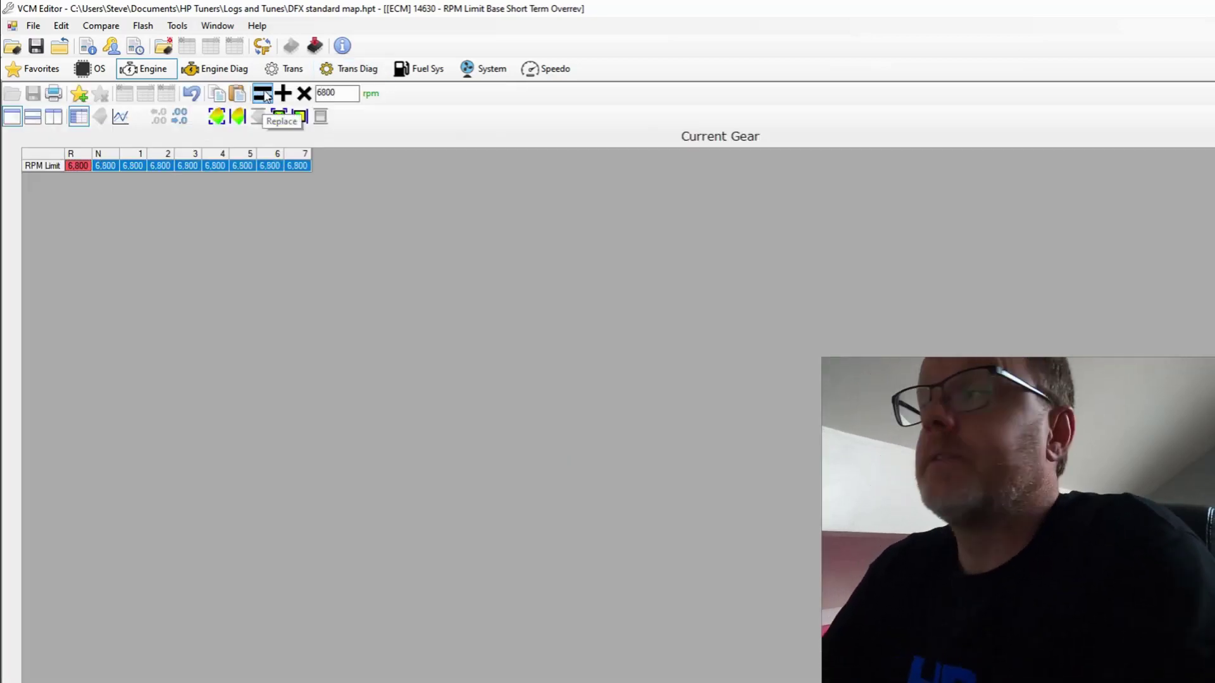
key("Escape")
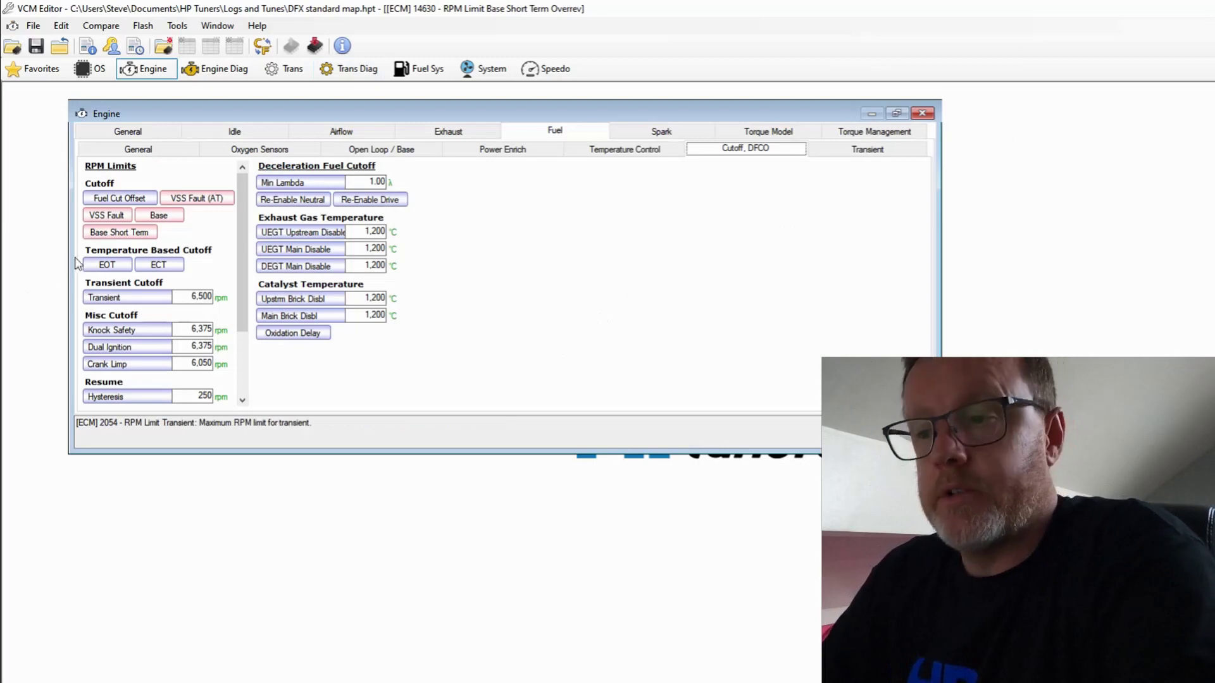
Set the Transient cutoff RPM limit to 6,800 rpm
left_click(201, 297)
type("6800")
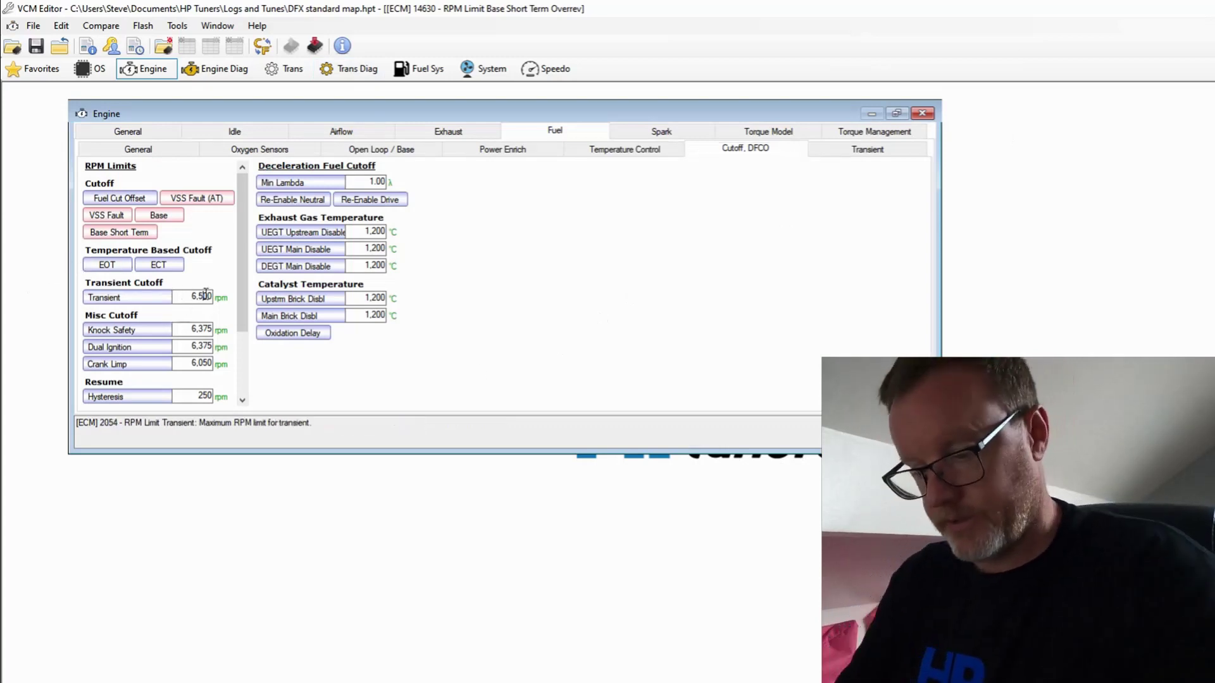
key("Return")
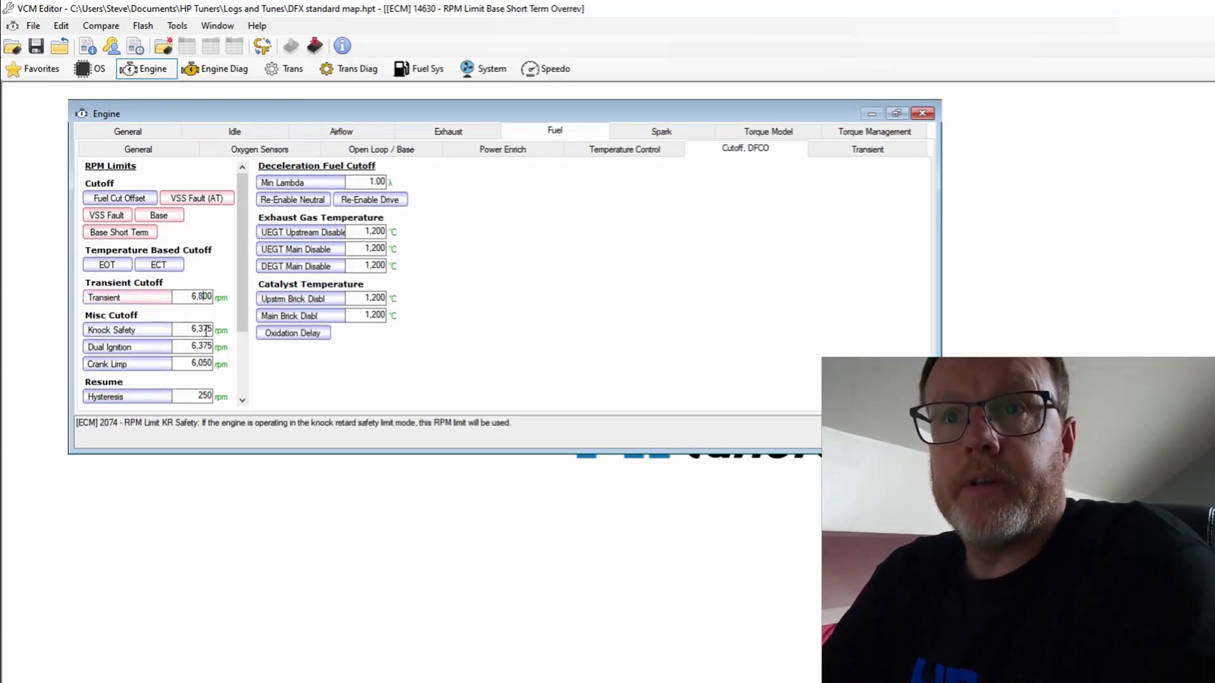
Set the Knock Safety and Dual Ignition cutoff limits to 6,800 rpm each
left_click(201, 328)
type("6800")
key("Return")
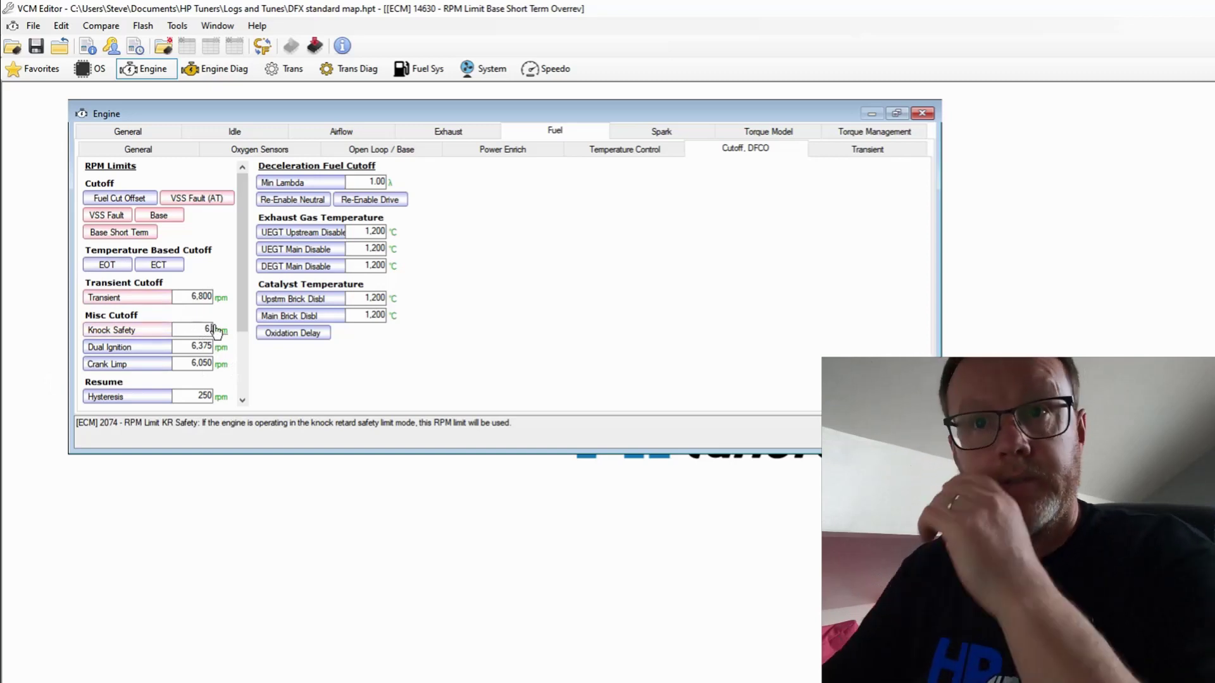
left_click(202, 345)
type("6800")
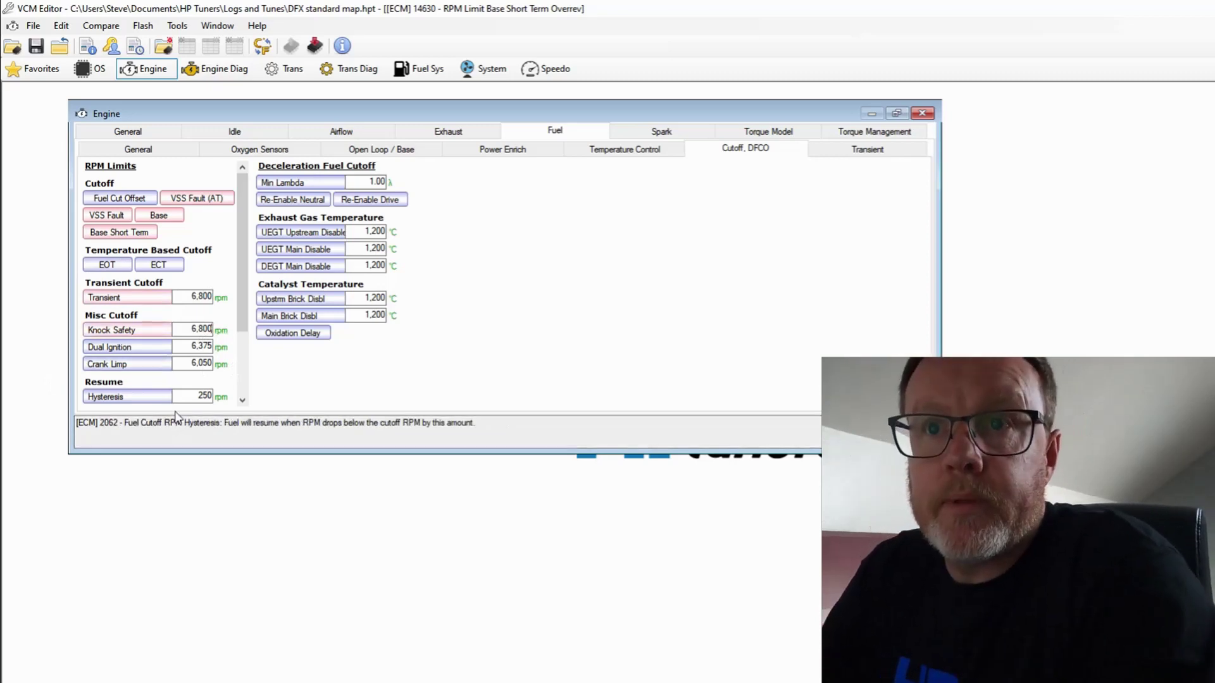
key("Return")
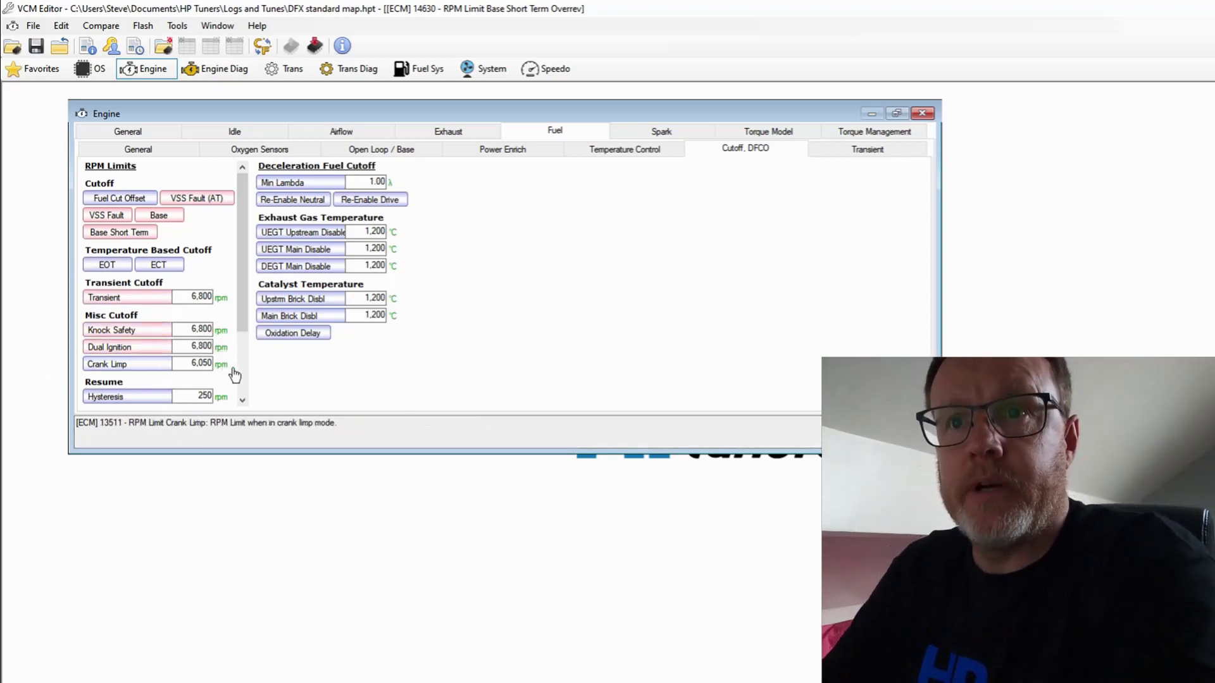
Examine the Soft Limiter Offset table by gear and the transient fuel settings
scroll(242, 402, "down", 4)
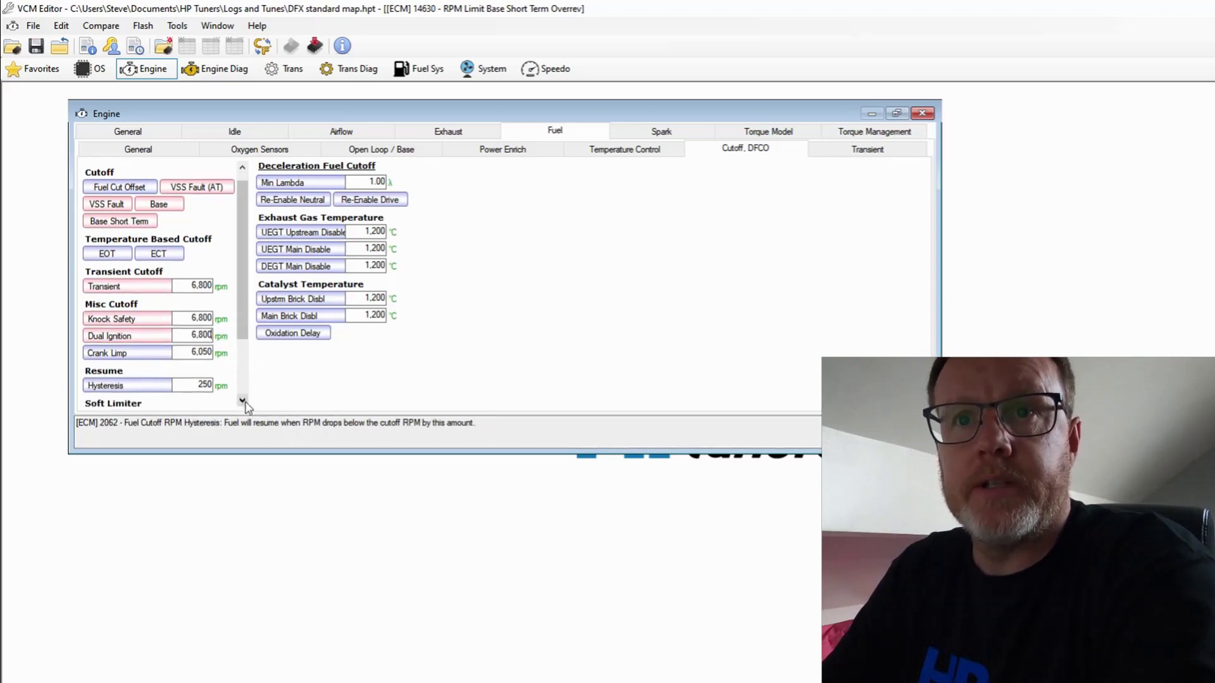
scroll(245, 405, "down", 2)
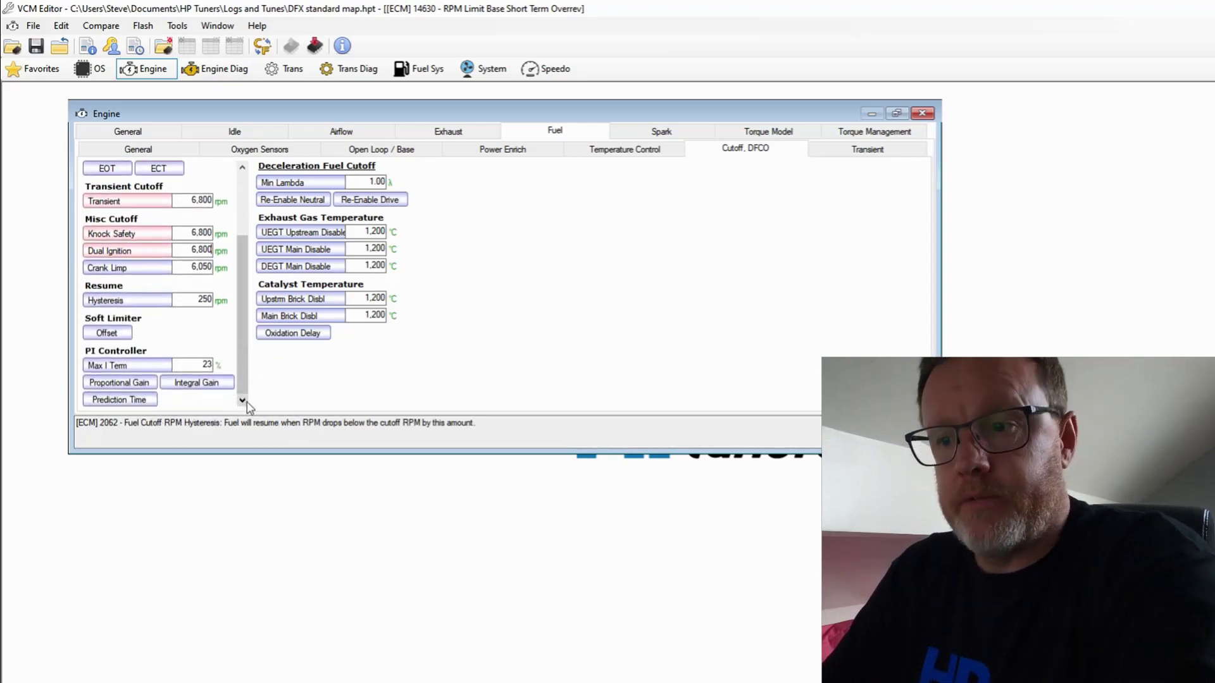
left_click(100, 332)
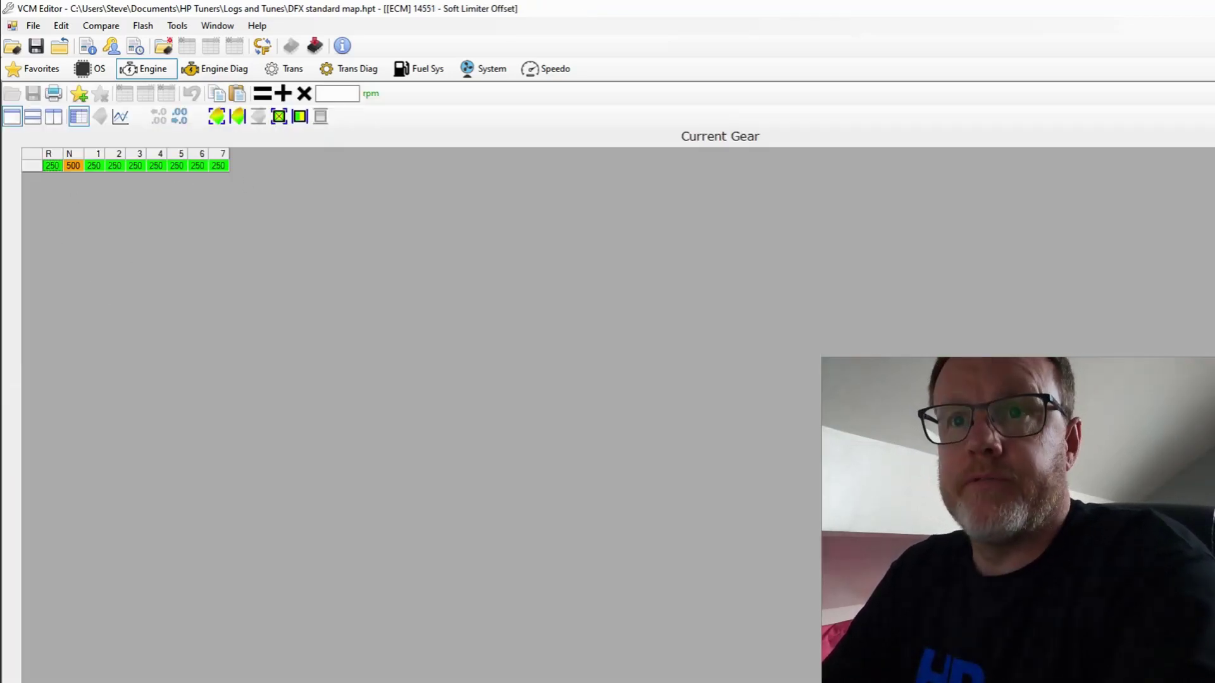
key("Escape")
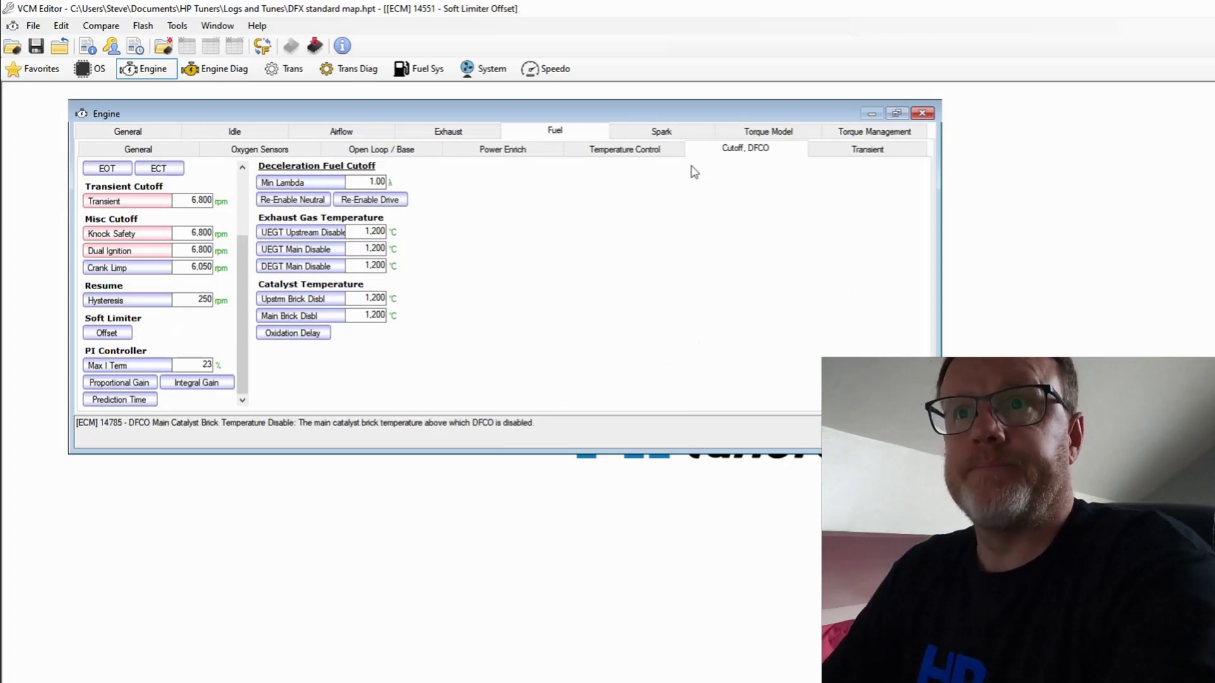
left_click(849, 150)
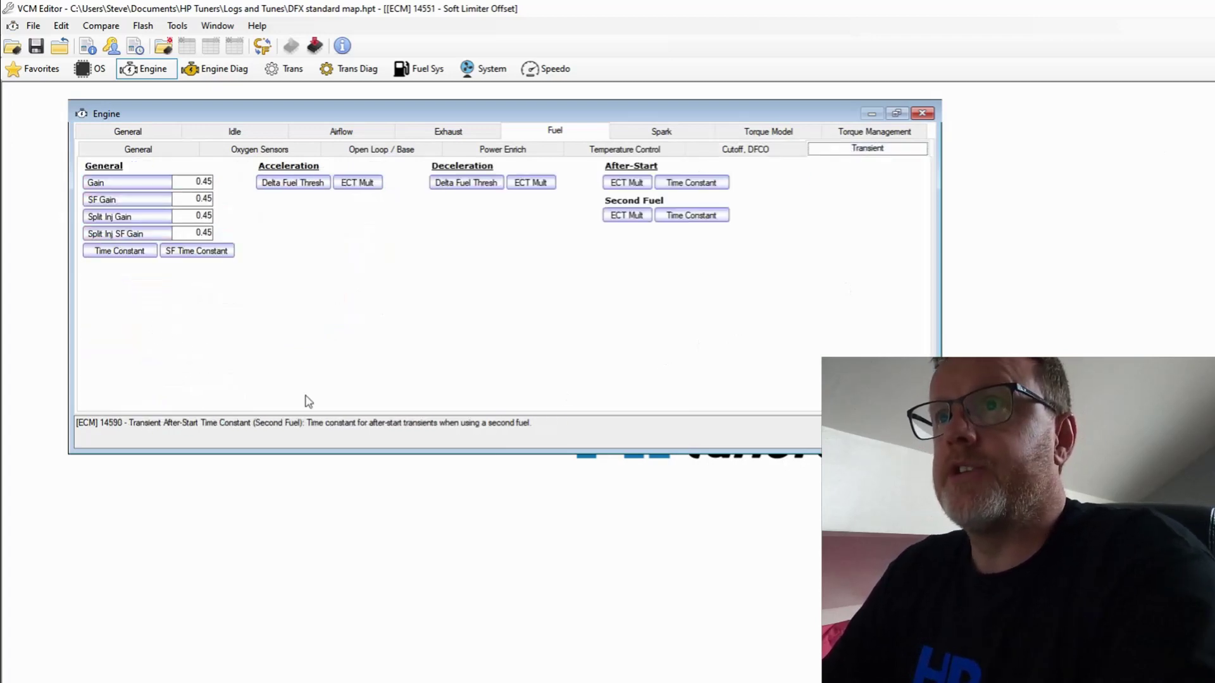
In the spark Knock Limit lambda correction table, multiply the 0.75 to 0.85 lambda cells from 1,520 to 6,000 rpm by 0.5 and close it
left_click(660, 133)
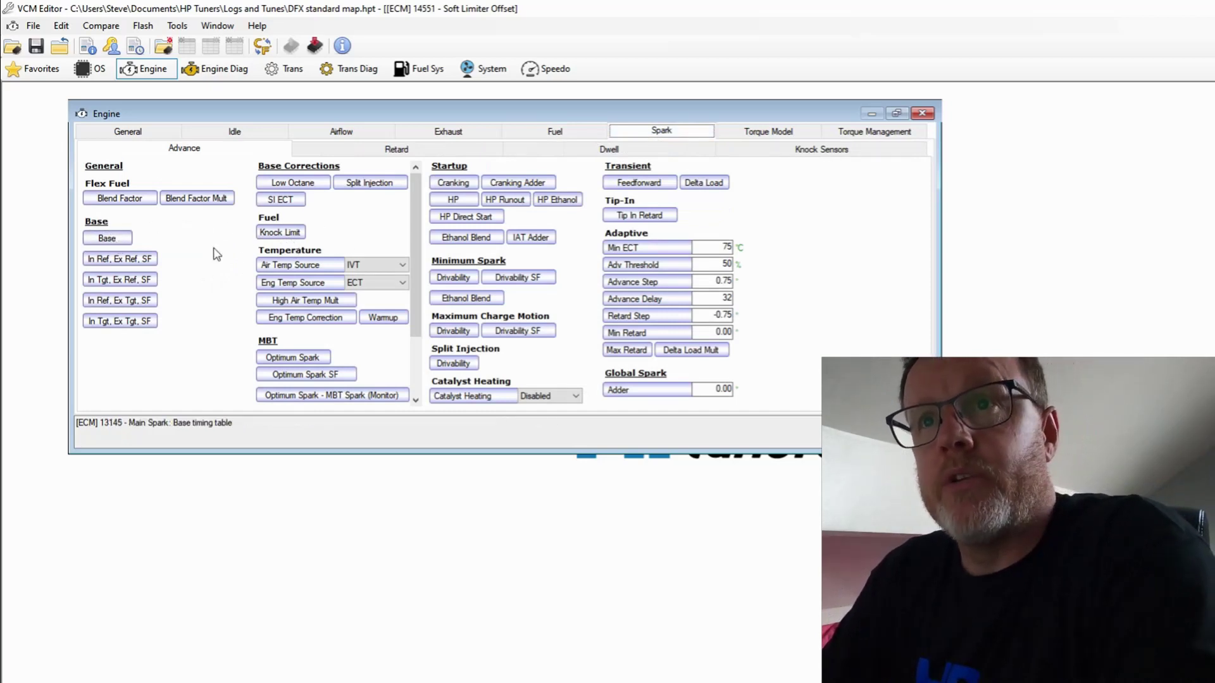
left_click(273, 235)
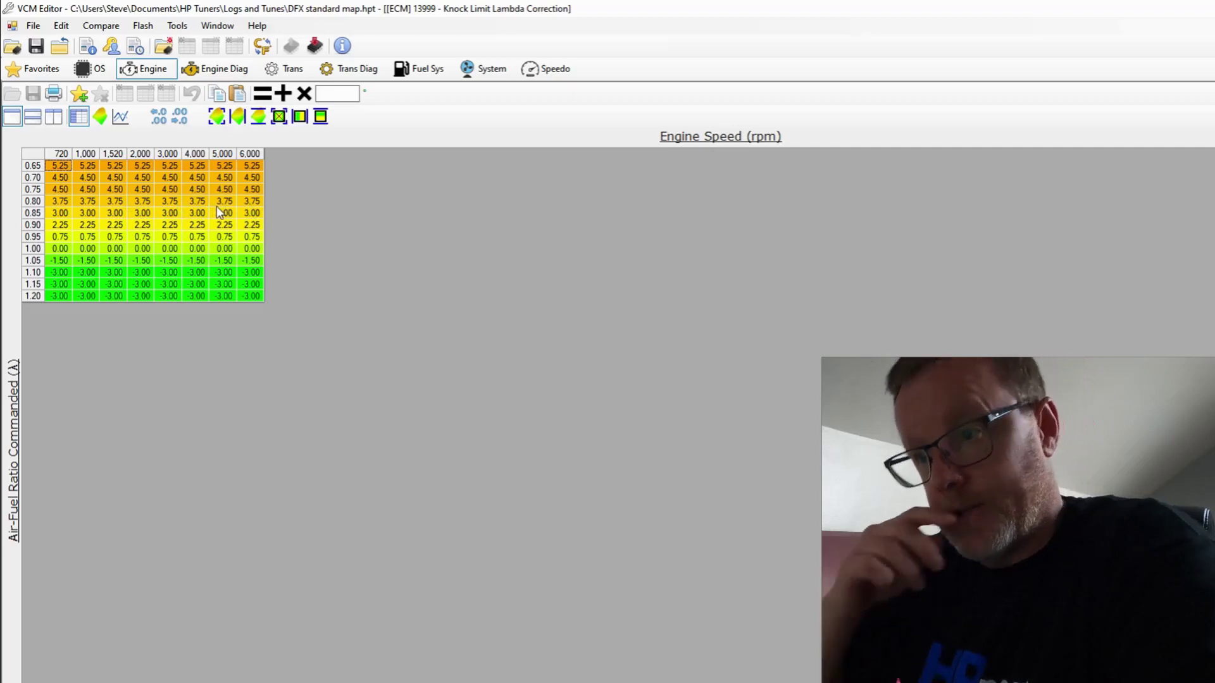
left_click_drag(115, 189, 253, 215)
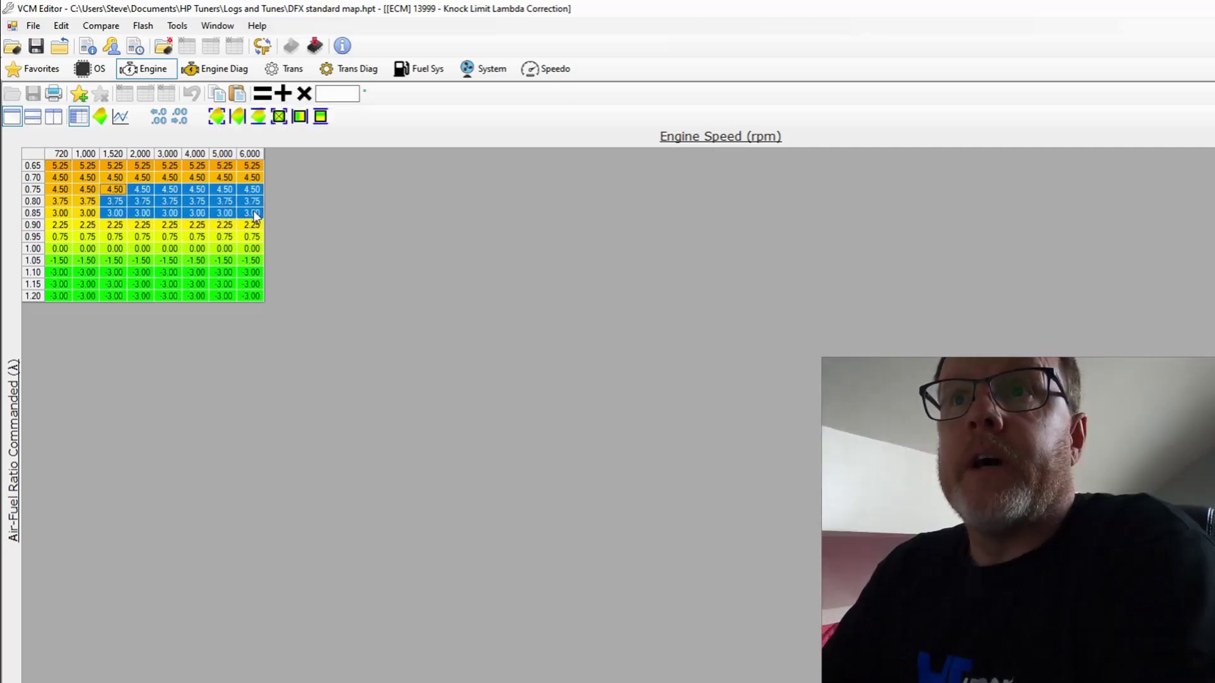
left_click(323, 95)
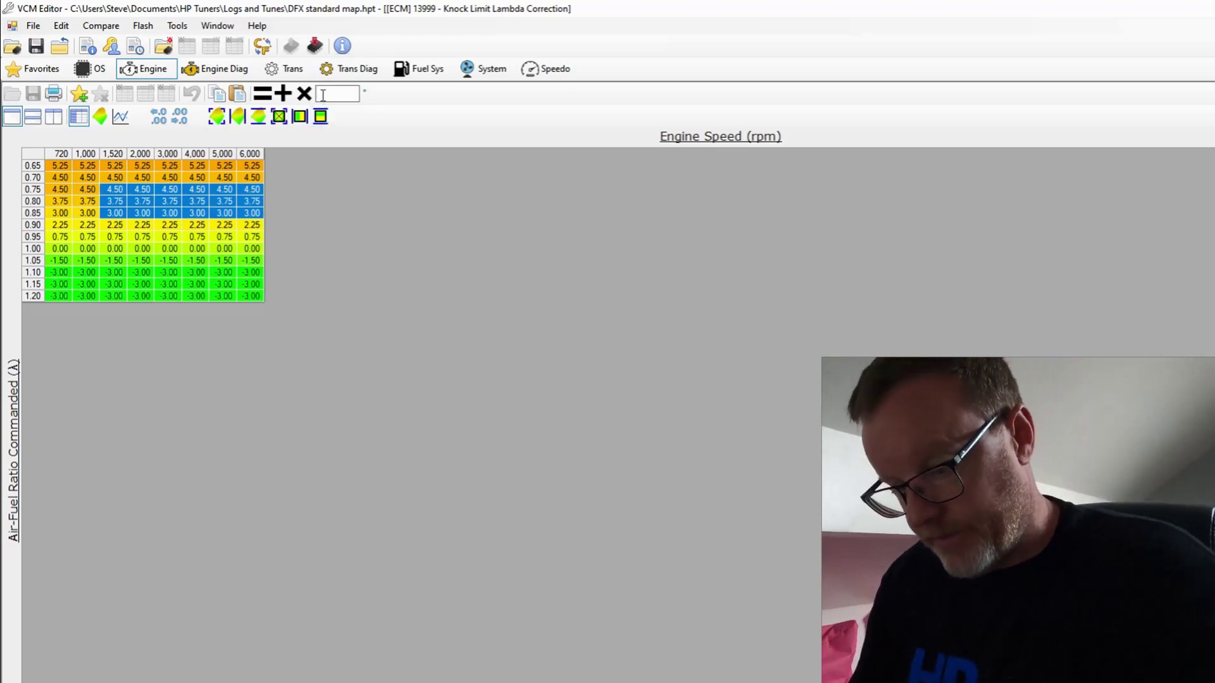
type("0.5")
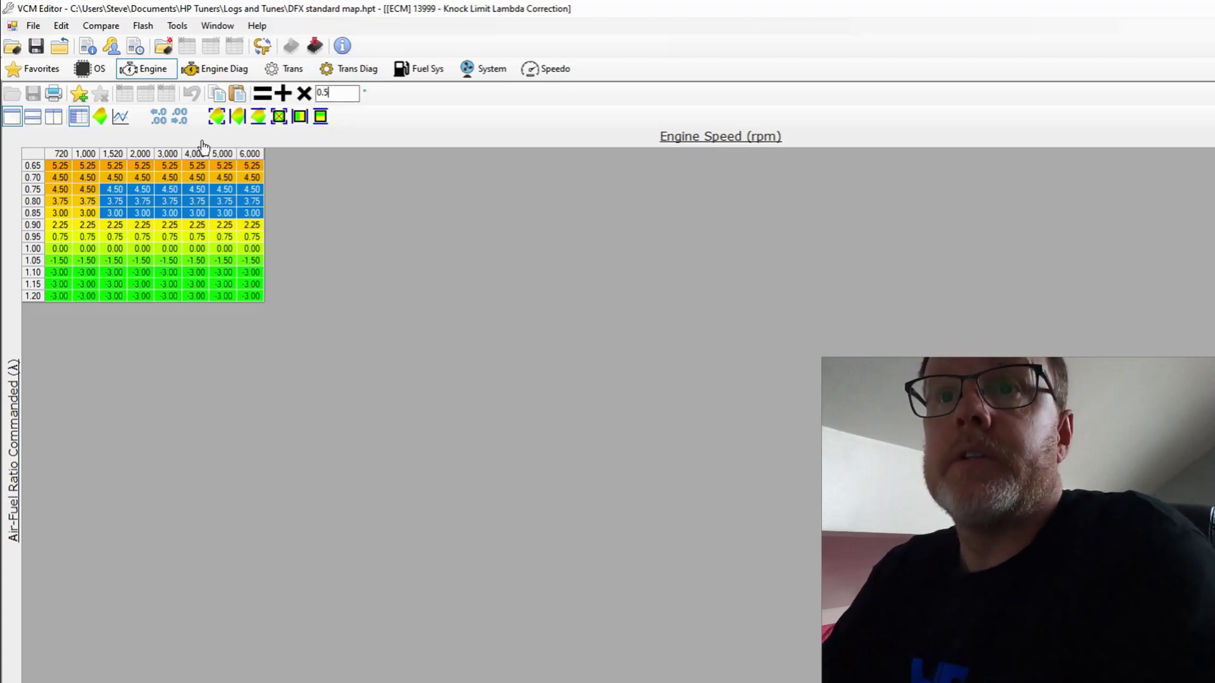
left_click(304, 94)
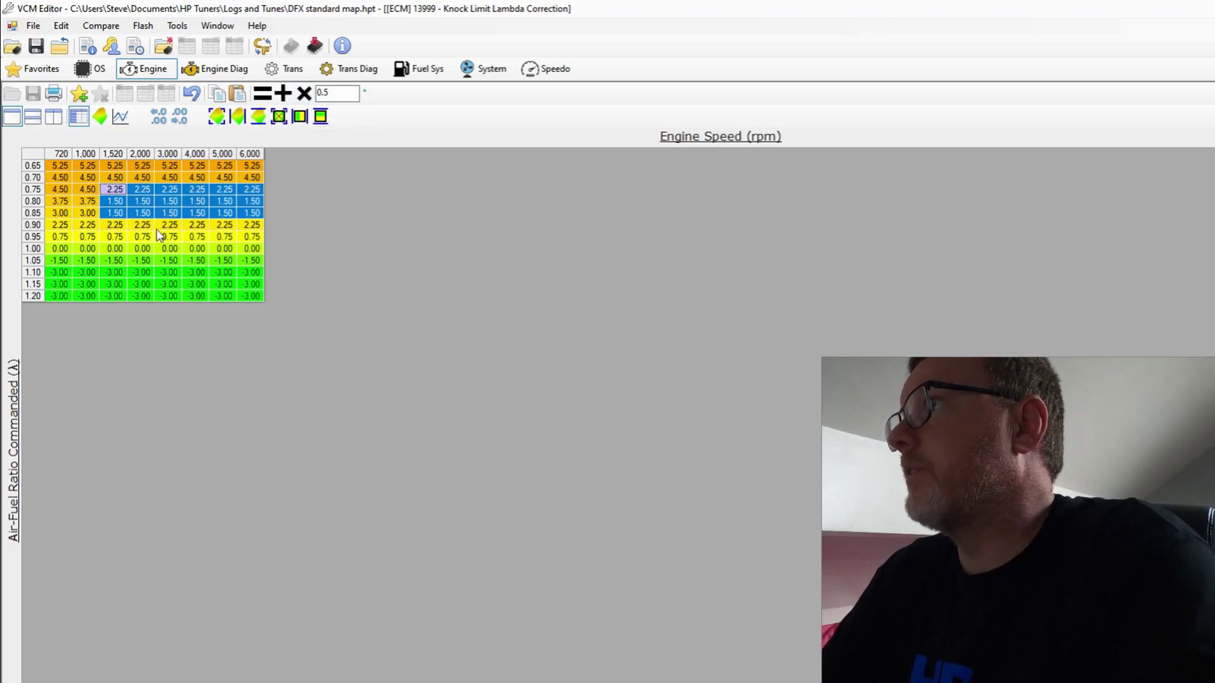
key("Escape")
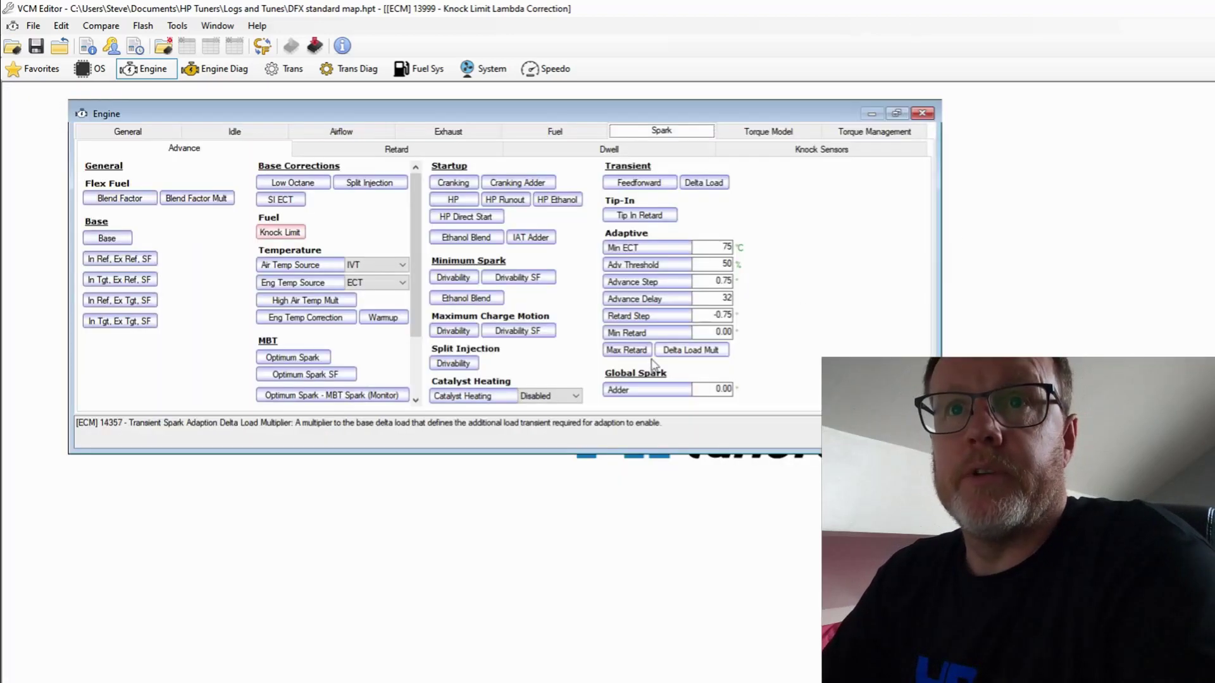
In the Base main spark table, multiply the 150% load cells from 2,520 to 6,520 rpm by 1.1, and the 6,520 rpm cell once more
left_click(106, 239)
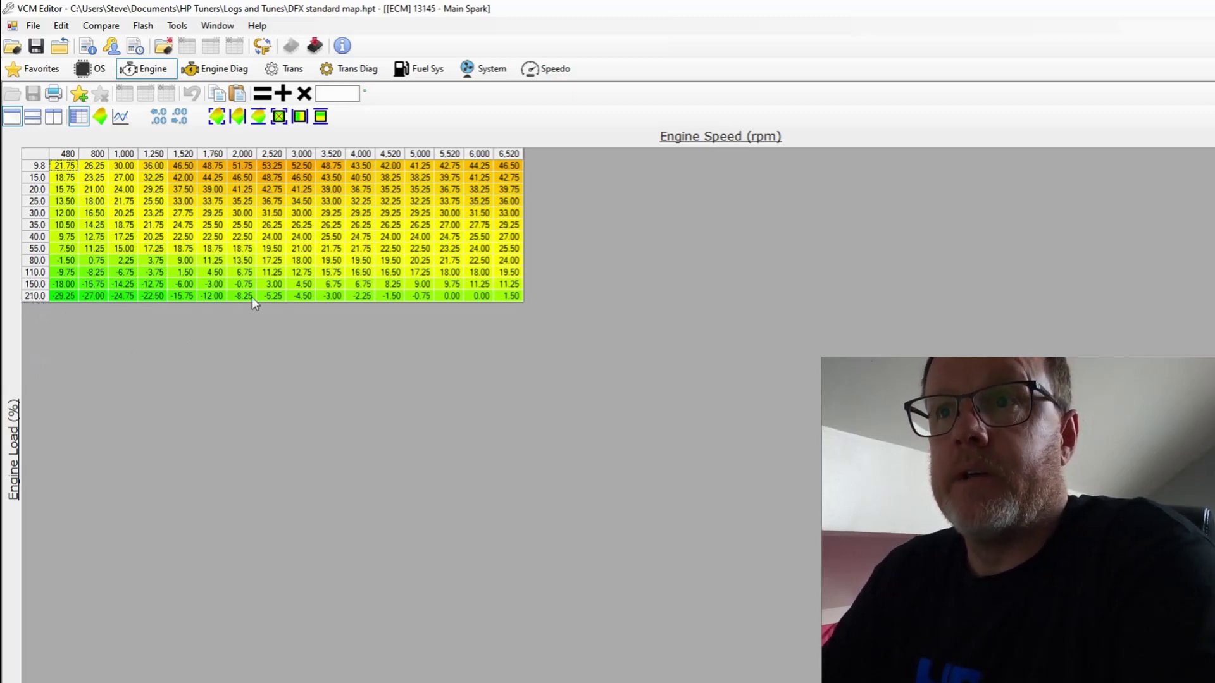
left_click(482, 285)
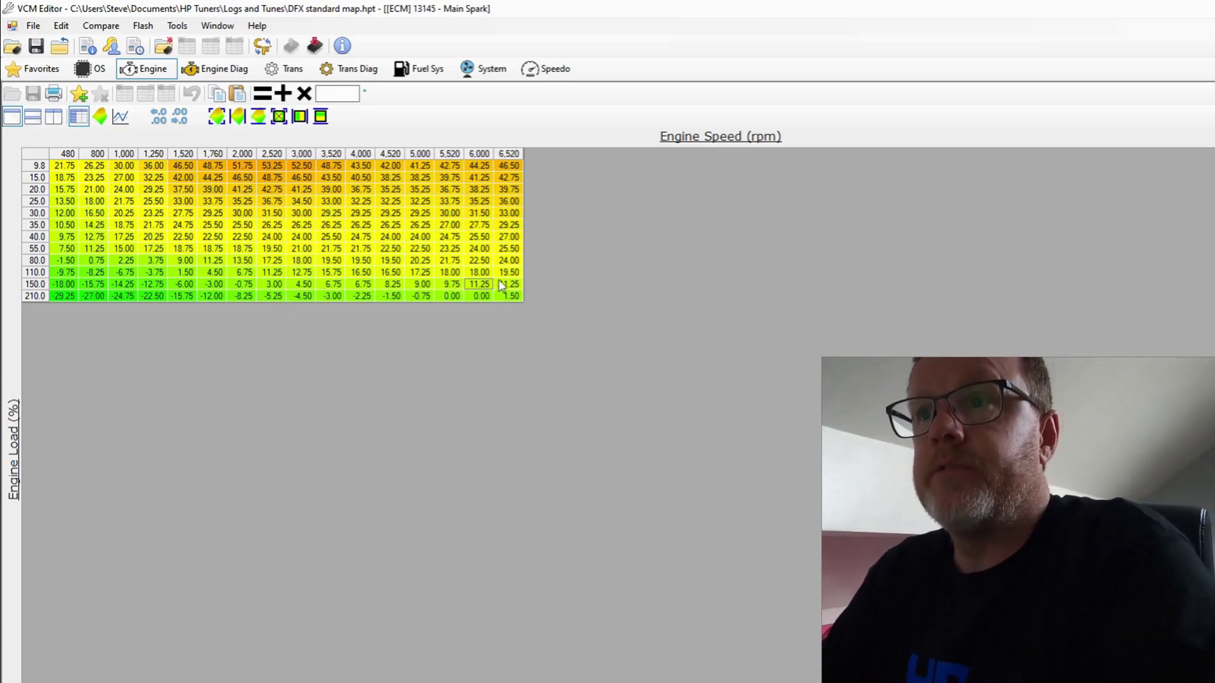
left_click_drag(506, 285, 283, 294)
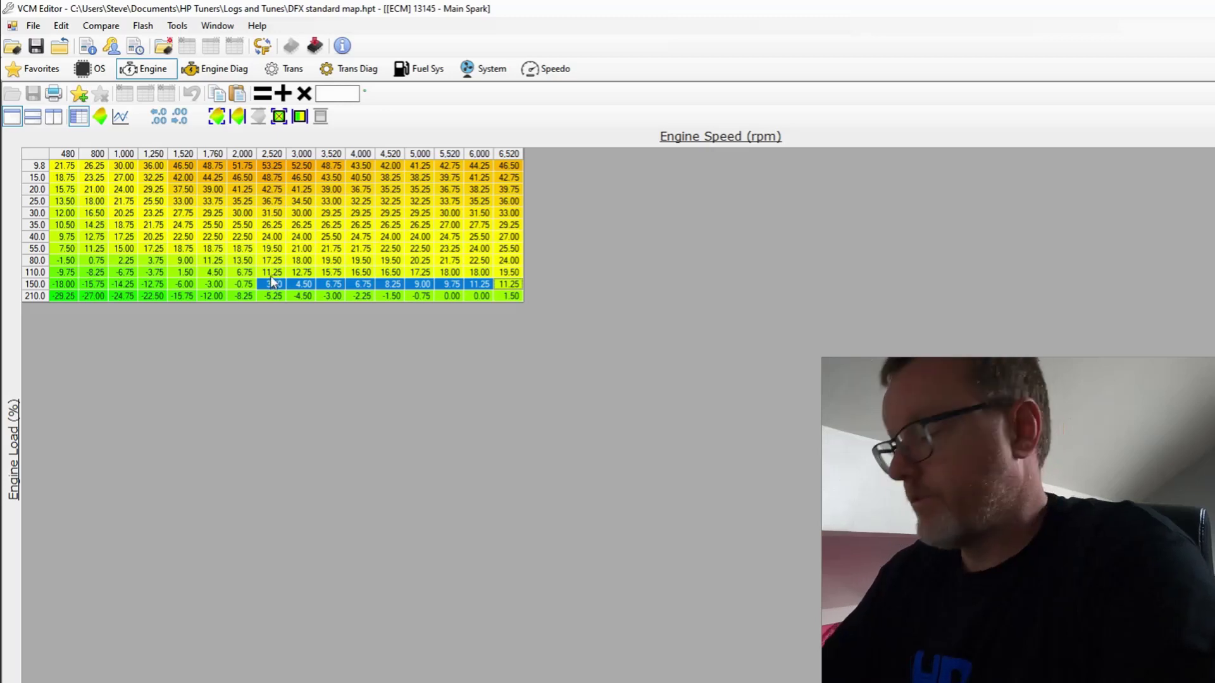
left_click(327, 91)
type("1.1")
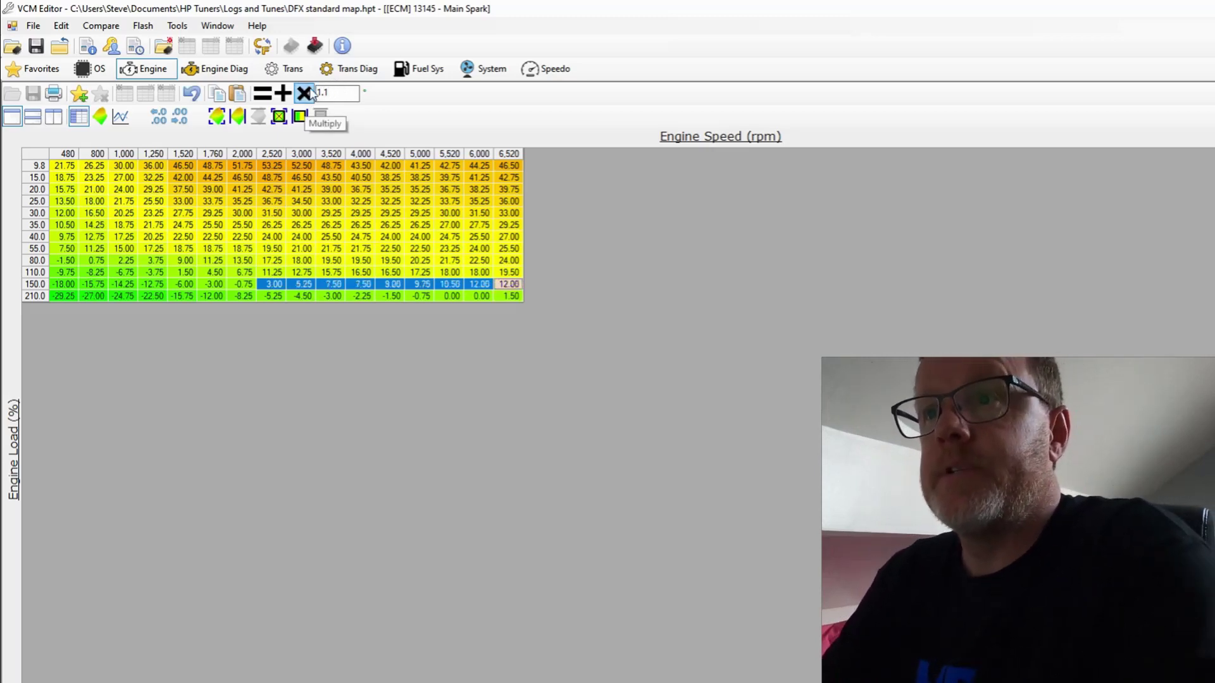
left_click_drag(515, 290, 516, 290)
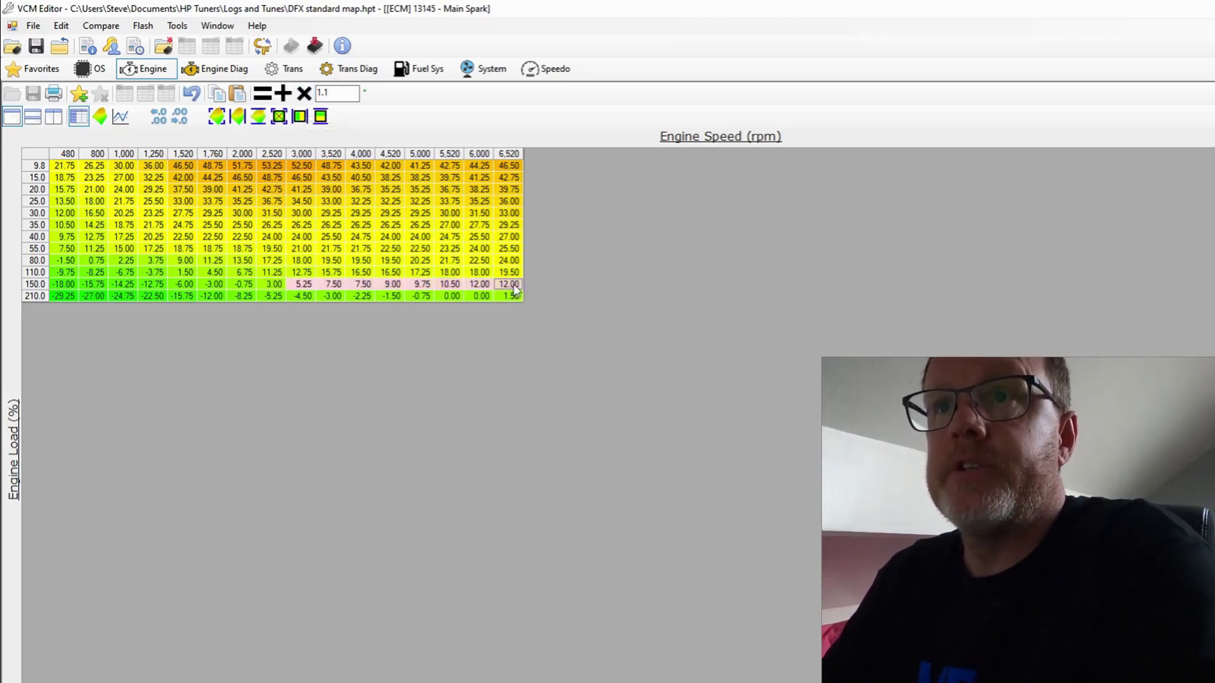
left_click(305, 95)
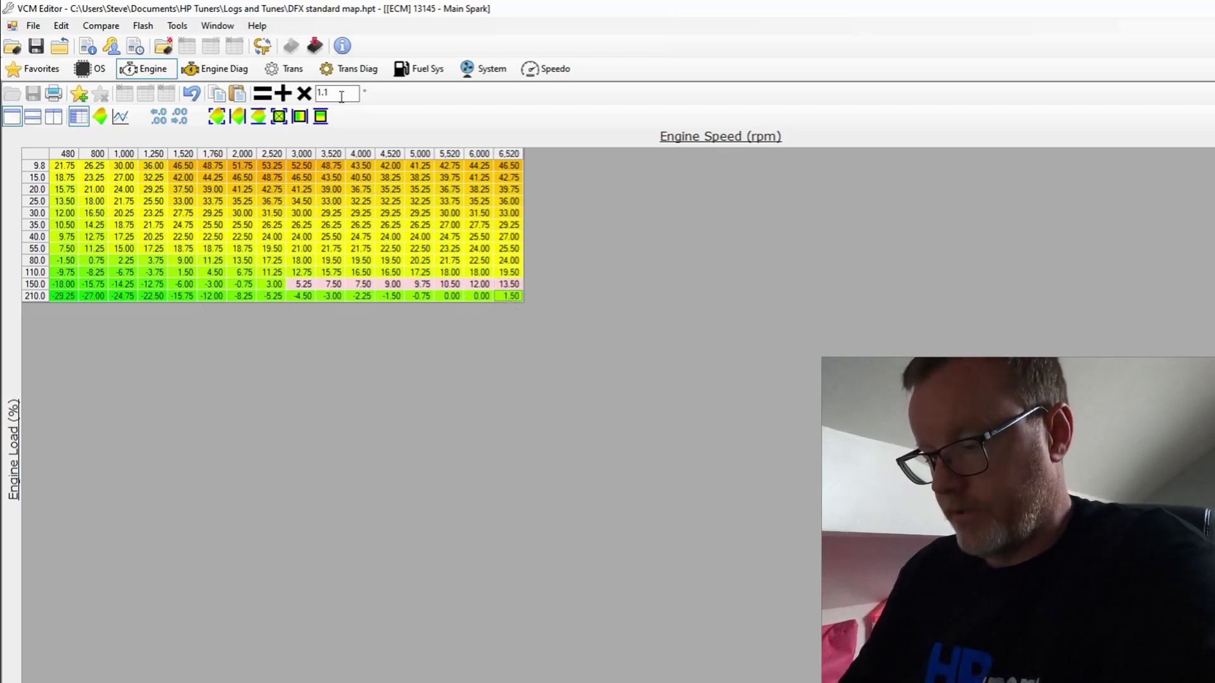
Set the main spark cell at 210% load and 6,520 rpm to 6 degrees
left_click(509, 296)
left_click(341, 96)
key("BackSpace")
key("BackSpace")
key("BackSpace")
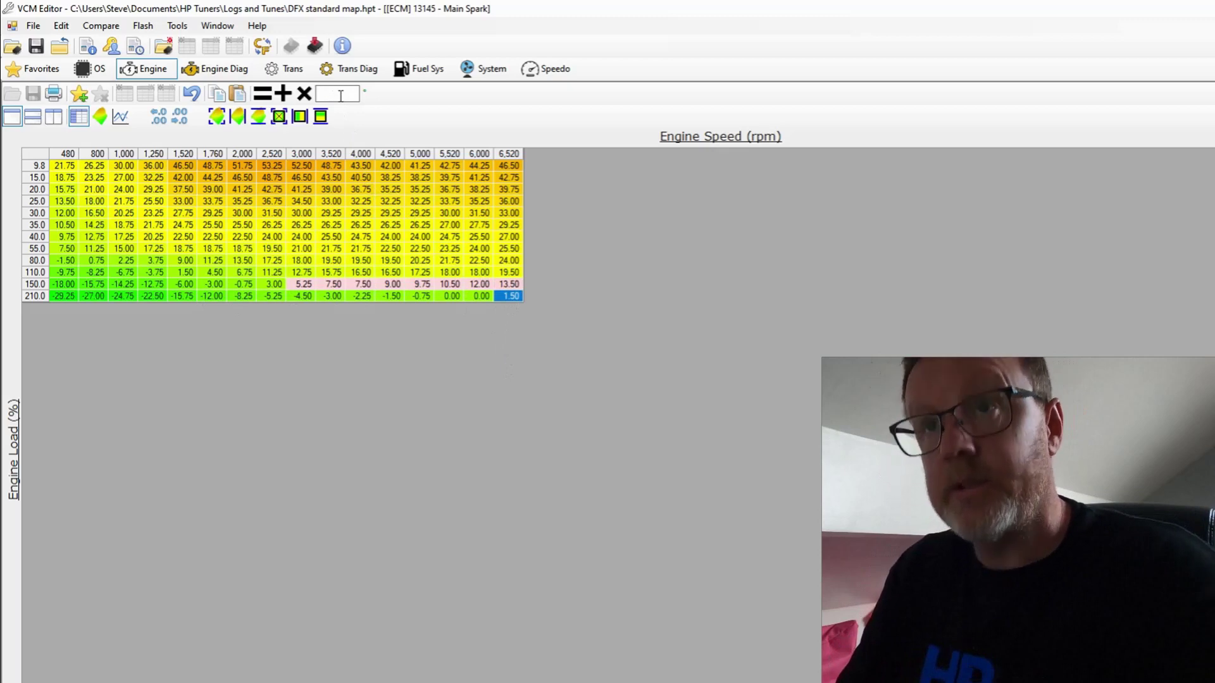
type("6")
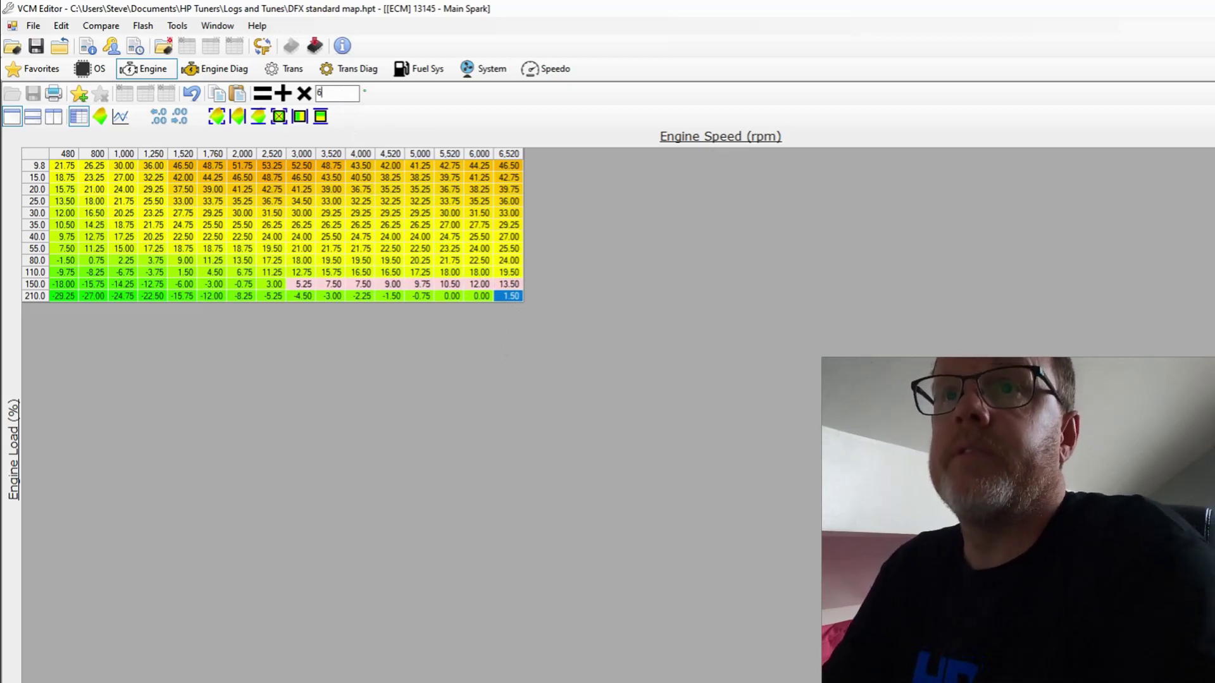
left_click(262, 94)
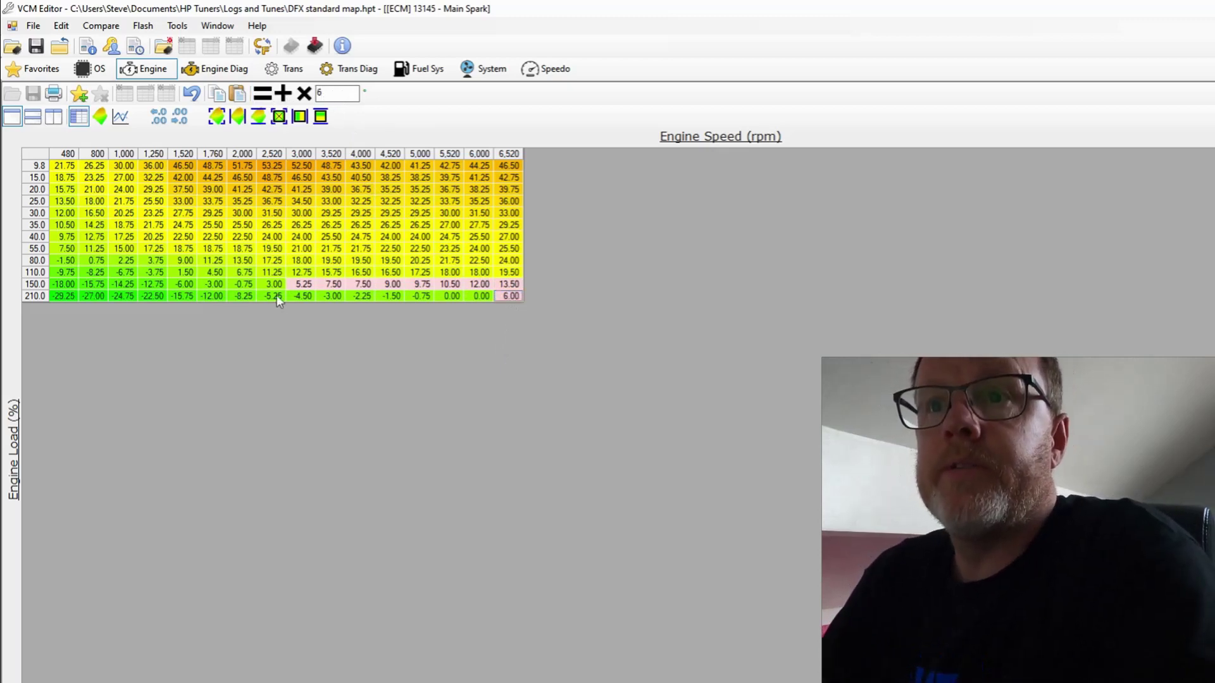
Set the 210% load, 3,000 rpm main spark cell to 0, interpolate horizontally from there to 6,520 rpm, and close the table
left_click(308, 296)
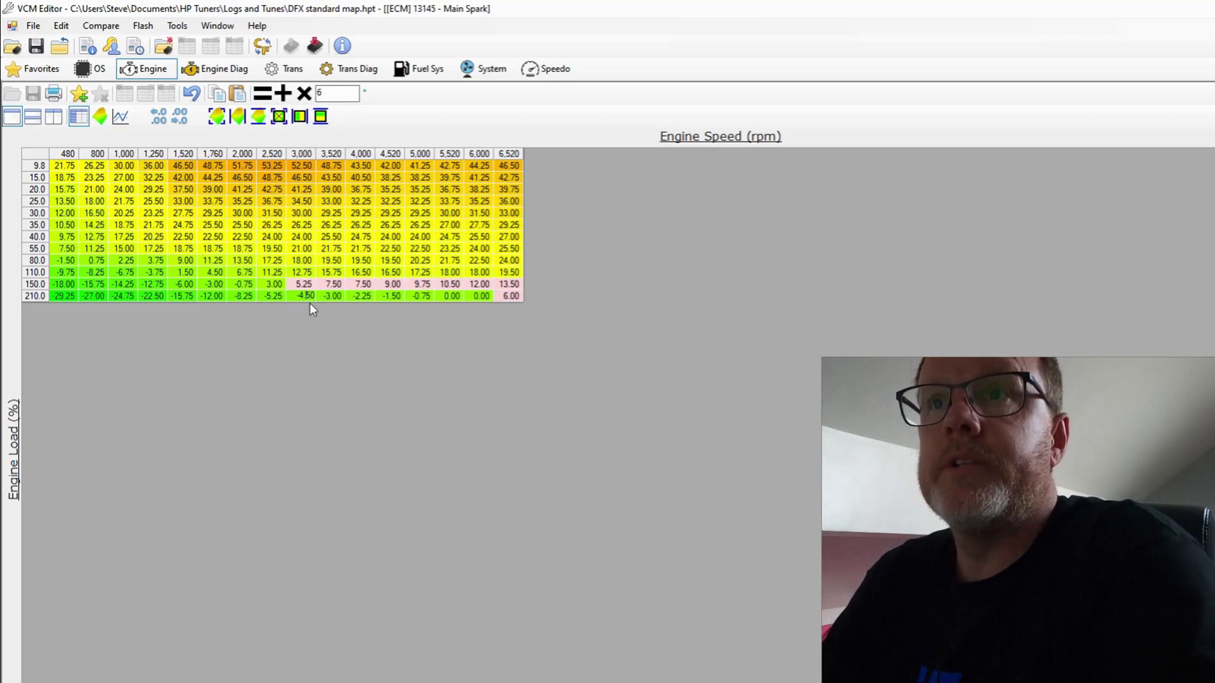
left_click(301, 296)
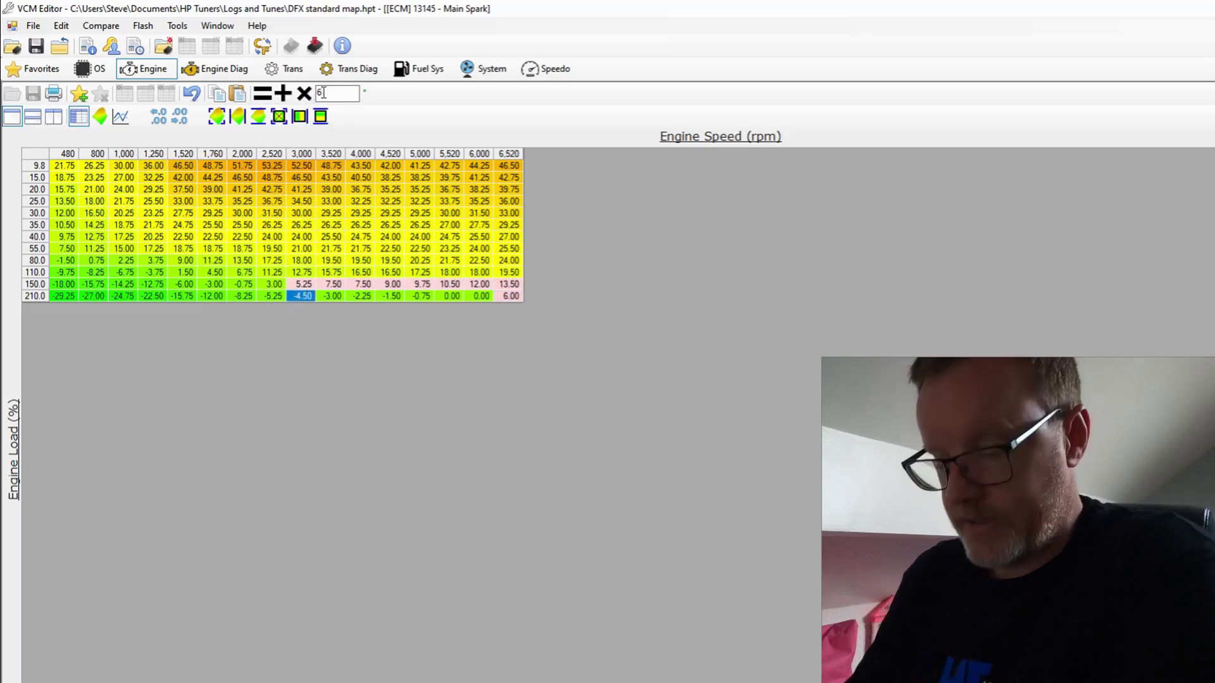
type("0")
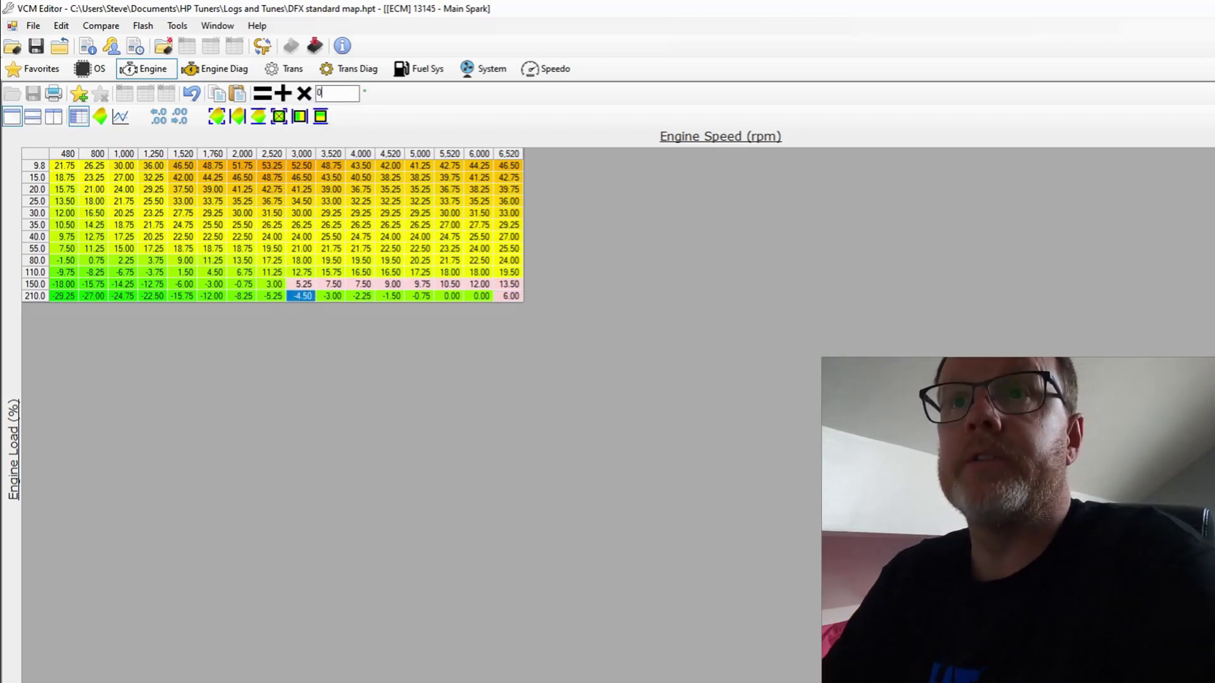
left_click(263, 94)
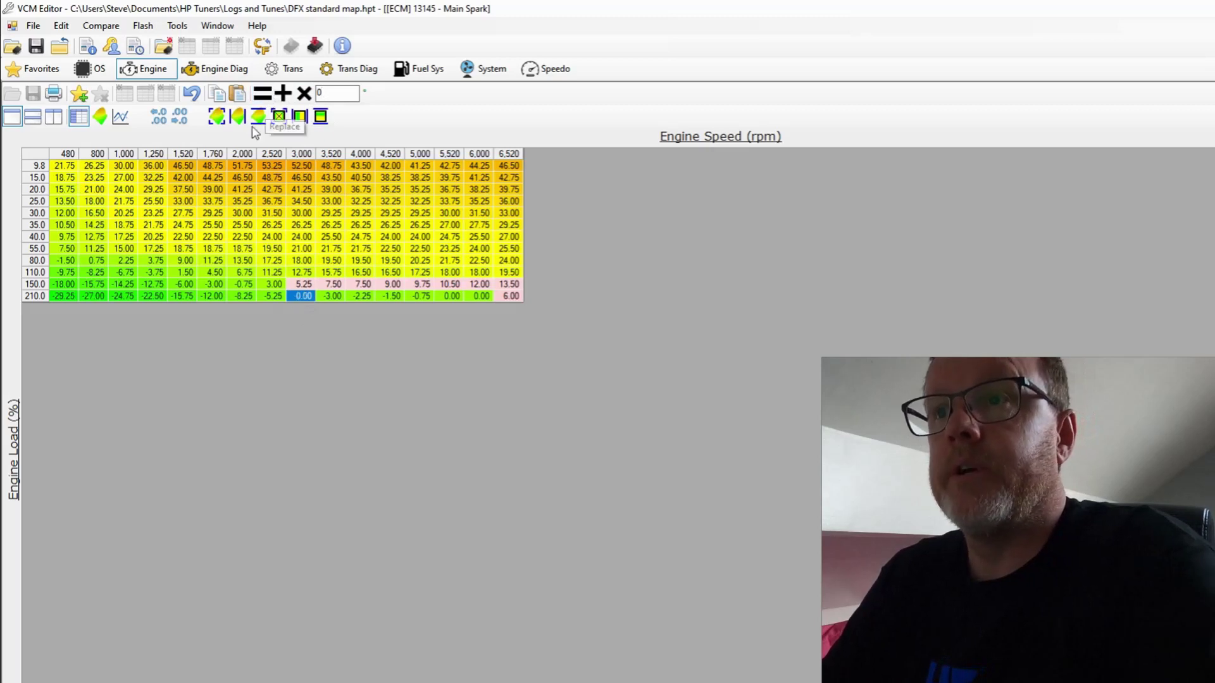
left_click_drag(479, 296, 382, 297)
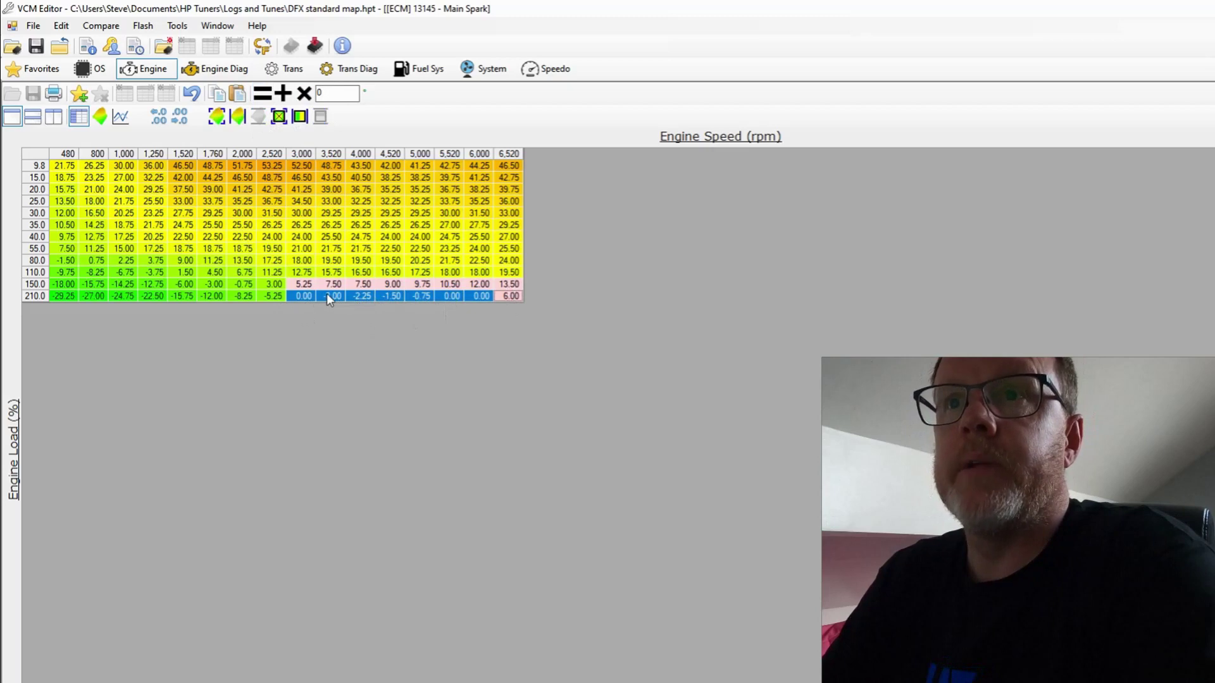
left_click(300, 117)
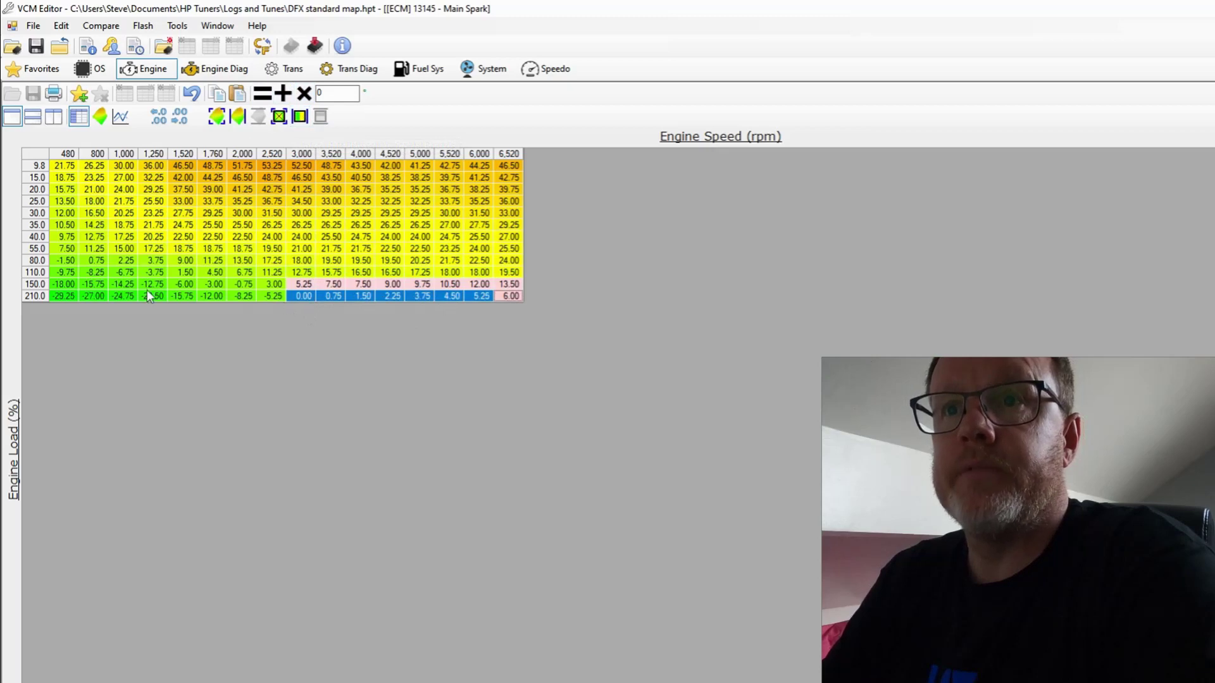
key("Escape")
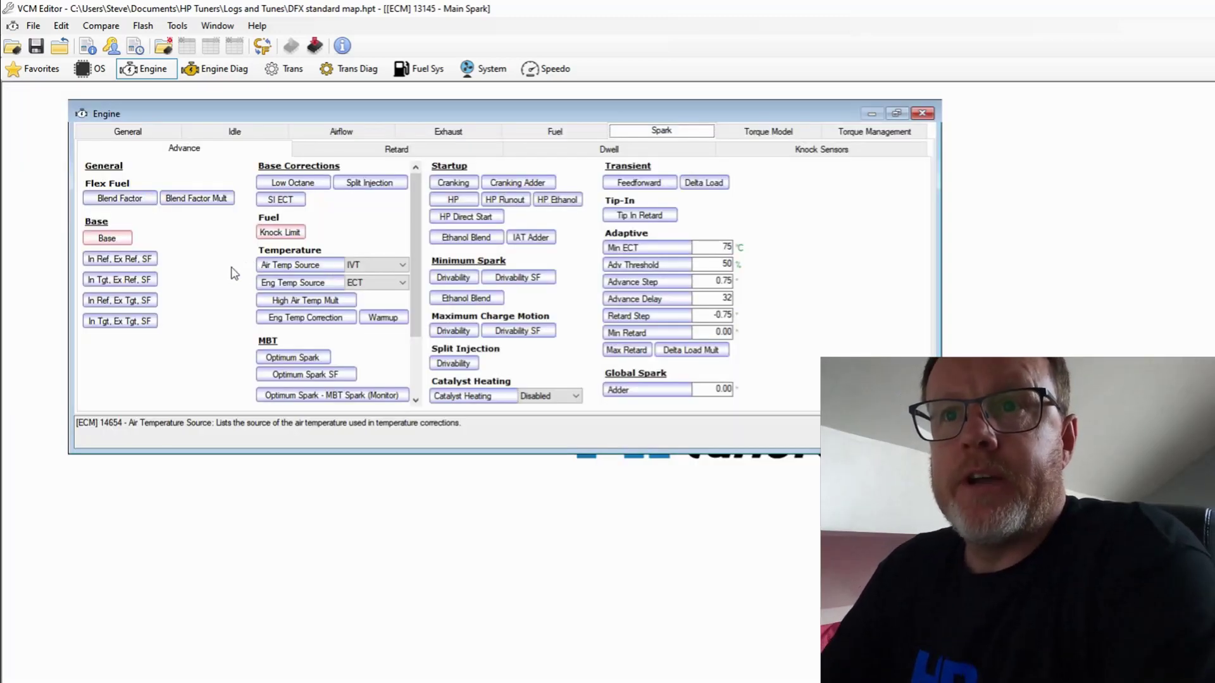
In the MBT Optimum Spark table, multiply the entire 210% load row by 1.1
left_click(284, 358)
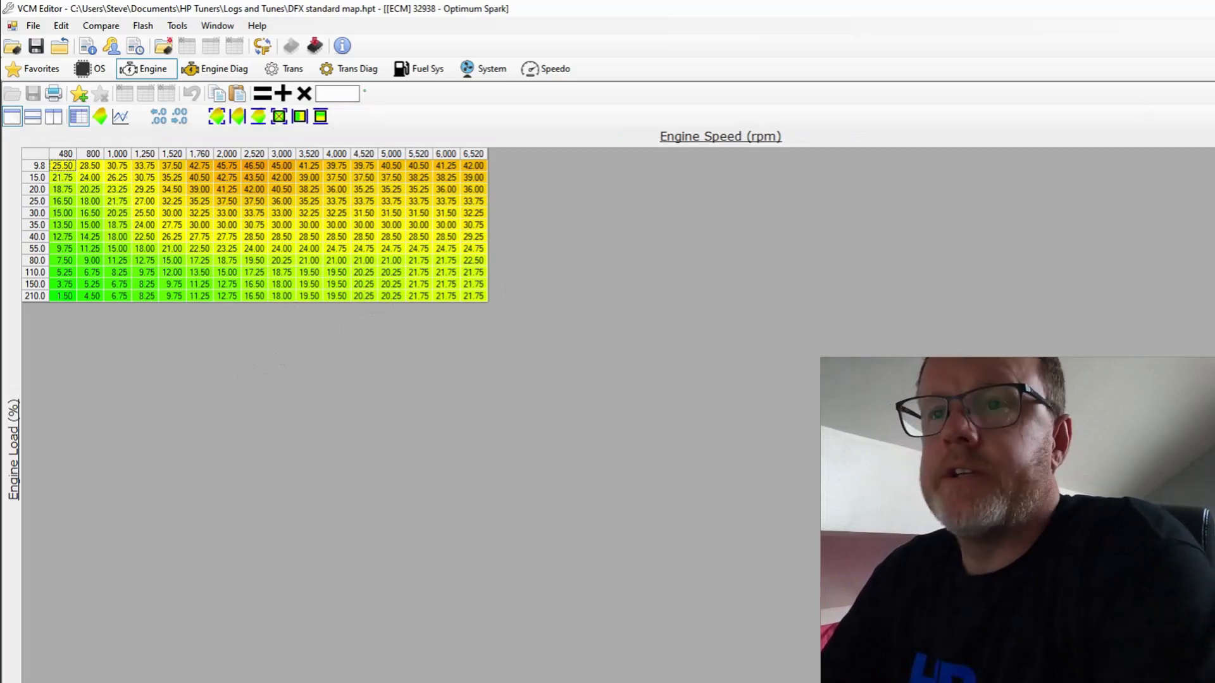
key("Escape")
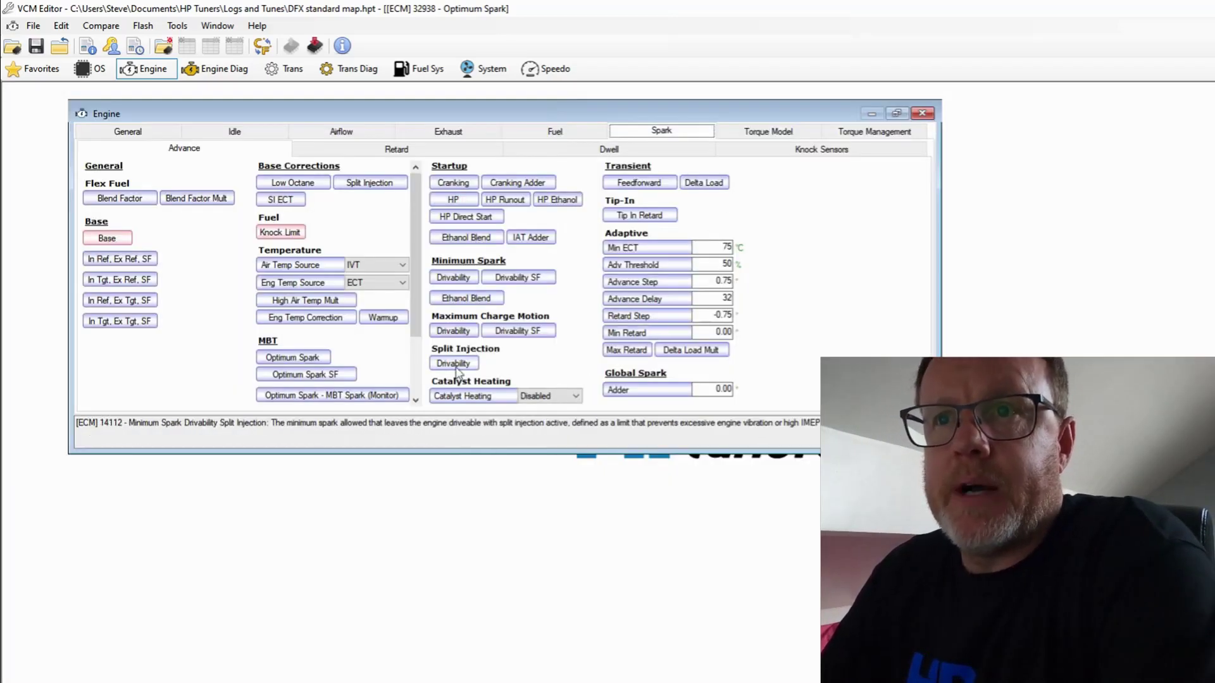
left_click(312, 358)
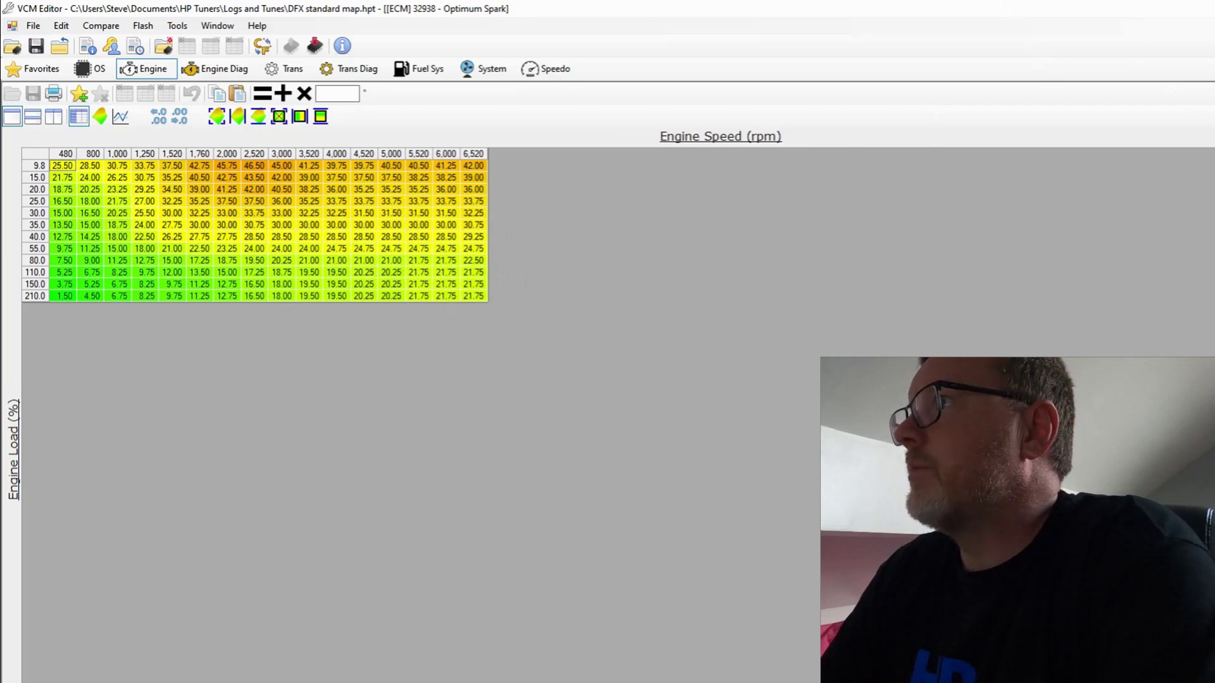
key("Escape")
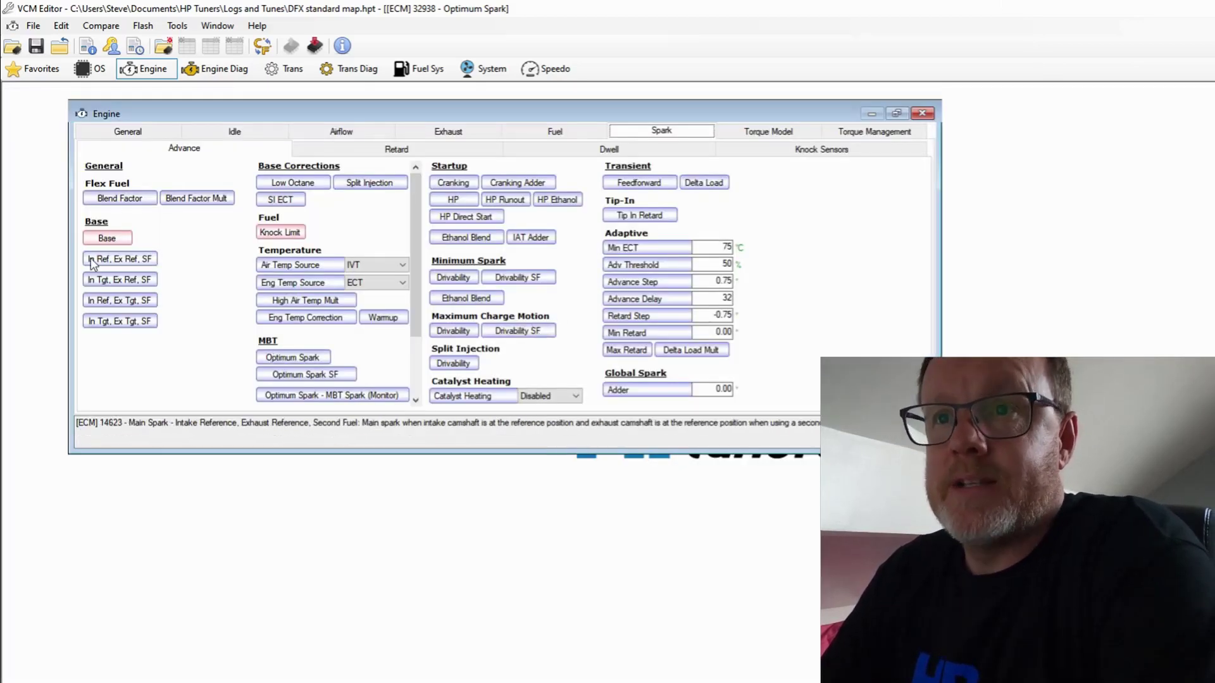
left_click(256, 356)
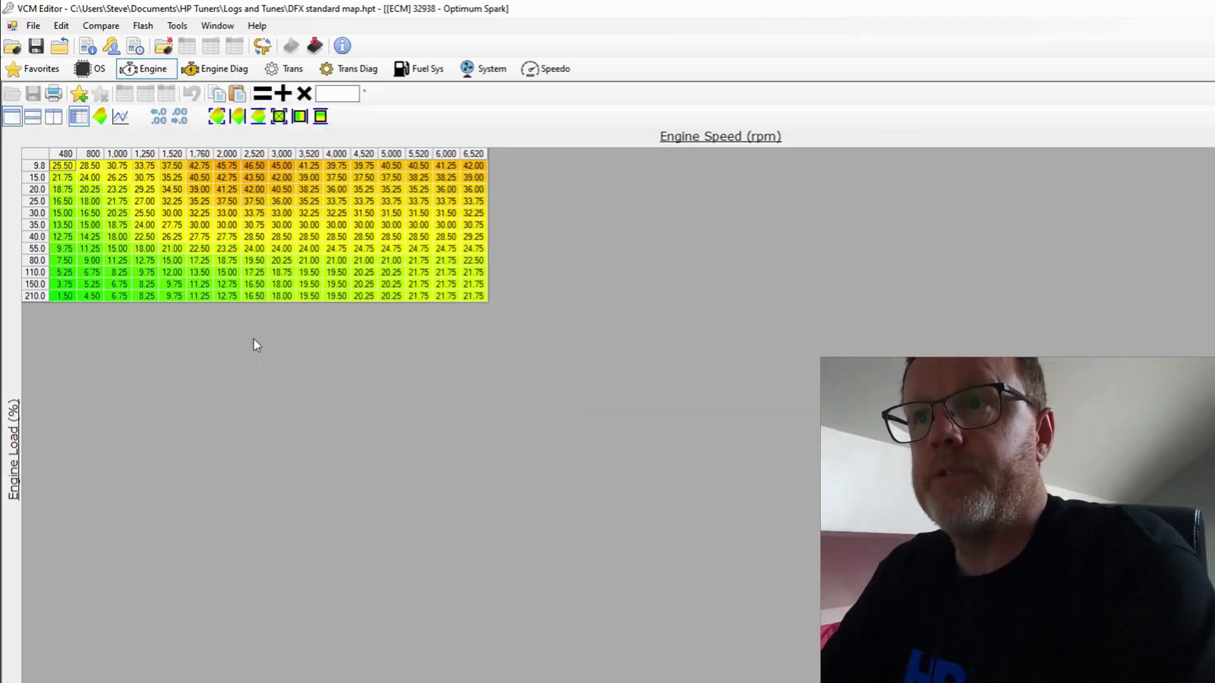
left_click_drag(481, 295, 143, 297)
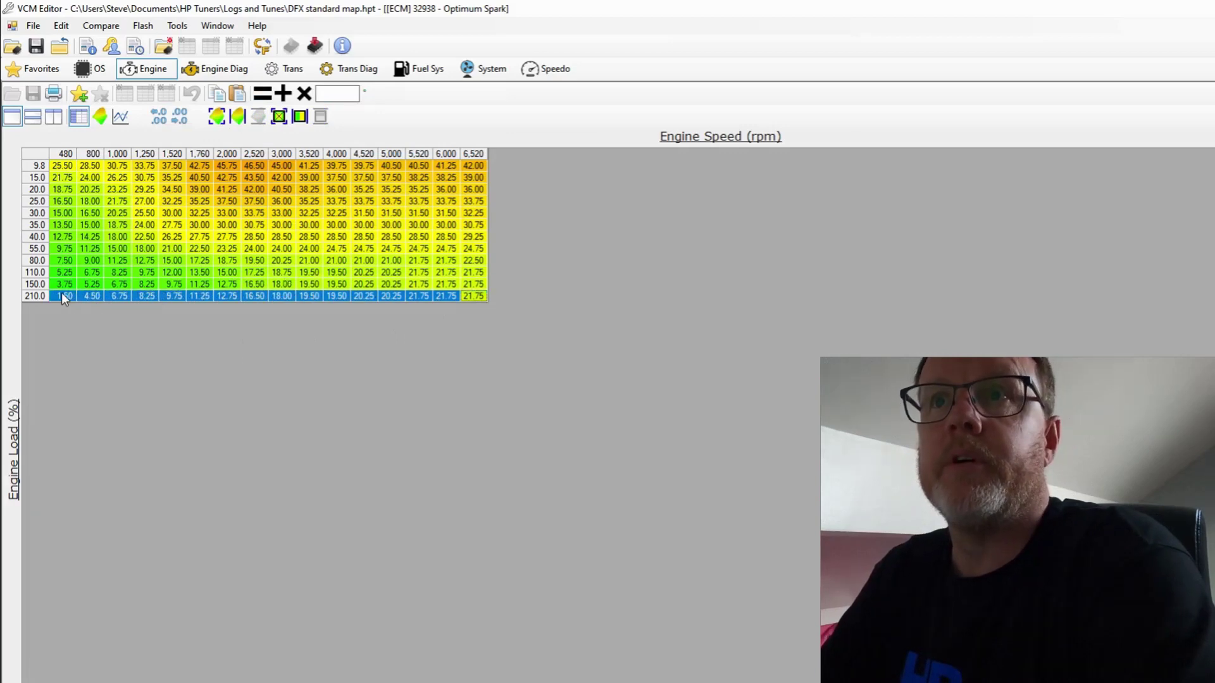
left_click(324, 95)
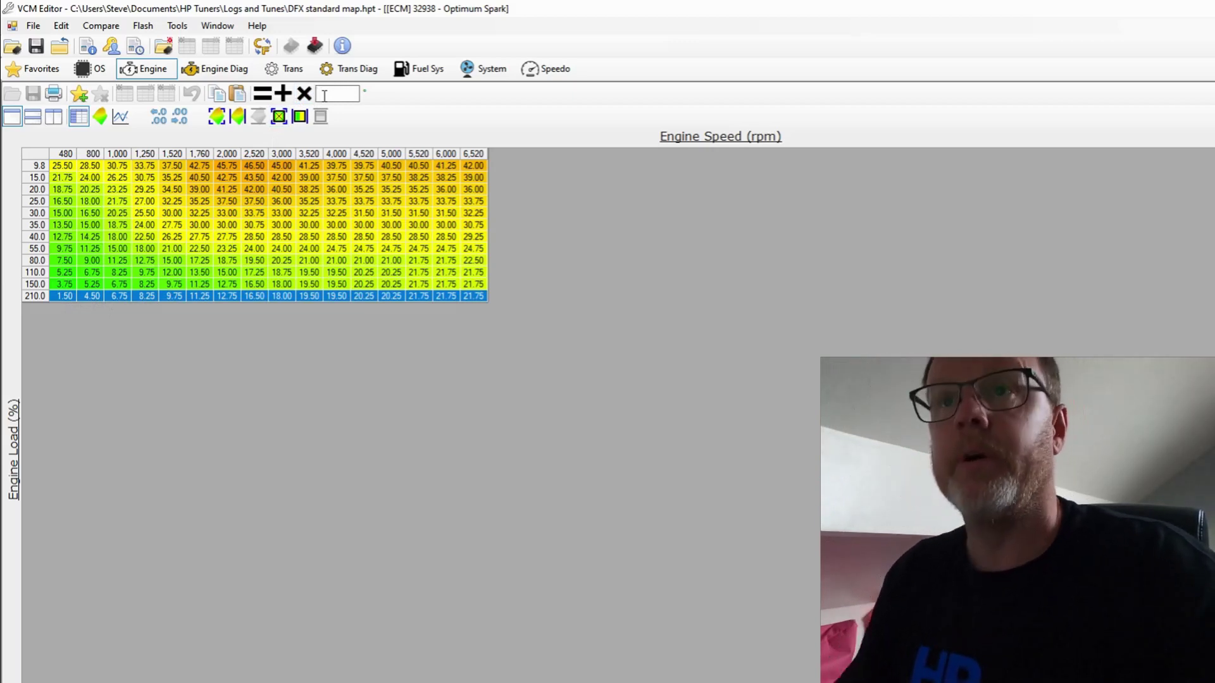
type("1.1")
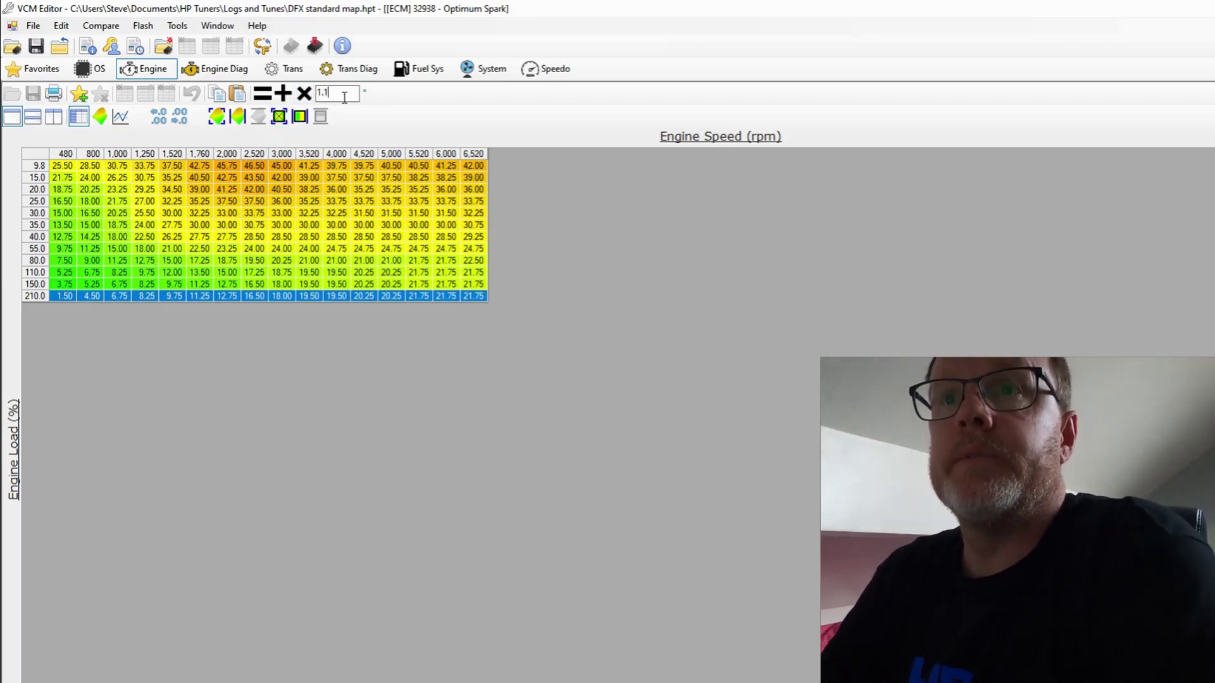
left_click(304, 94)
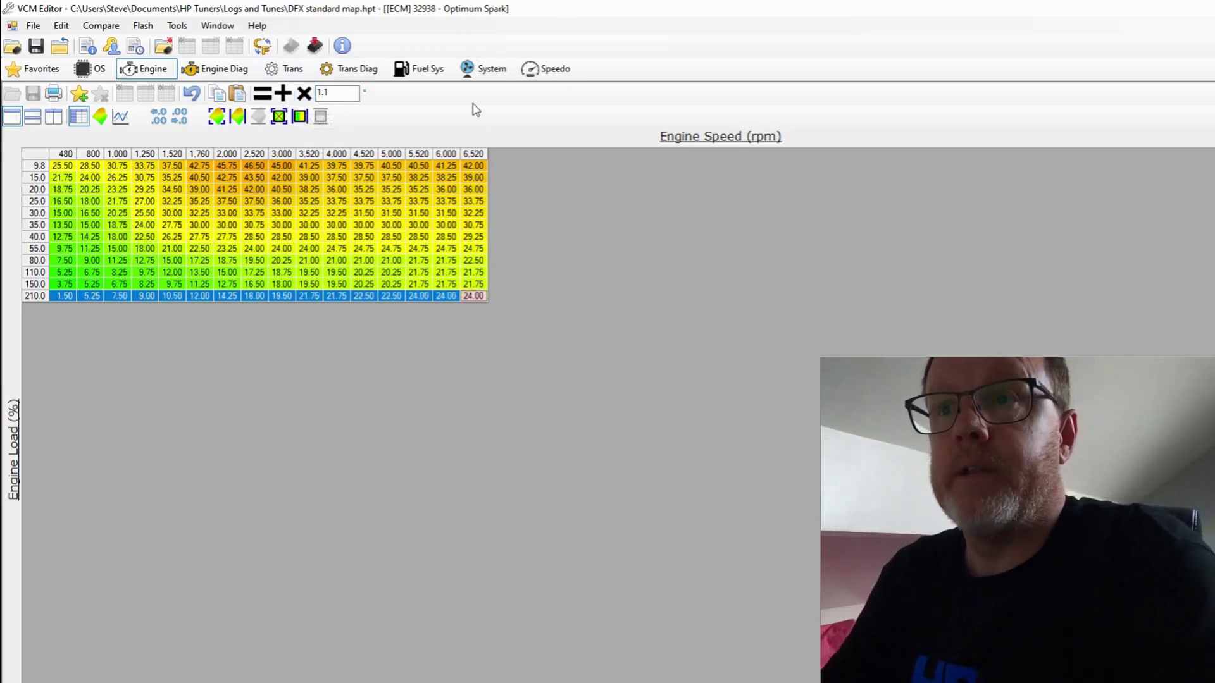
Interpolate the Optimum Spark cells vertically between 55% and 210% load across all engine speeds and close the table
left_click_drag(481, 296, 64, 252)
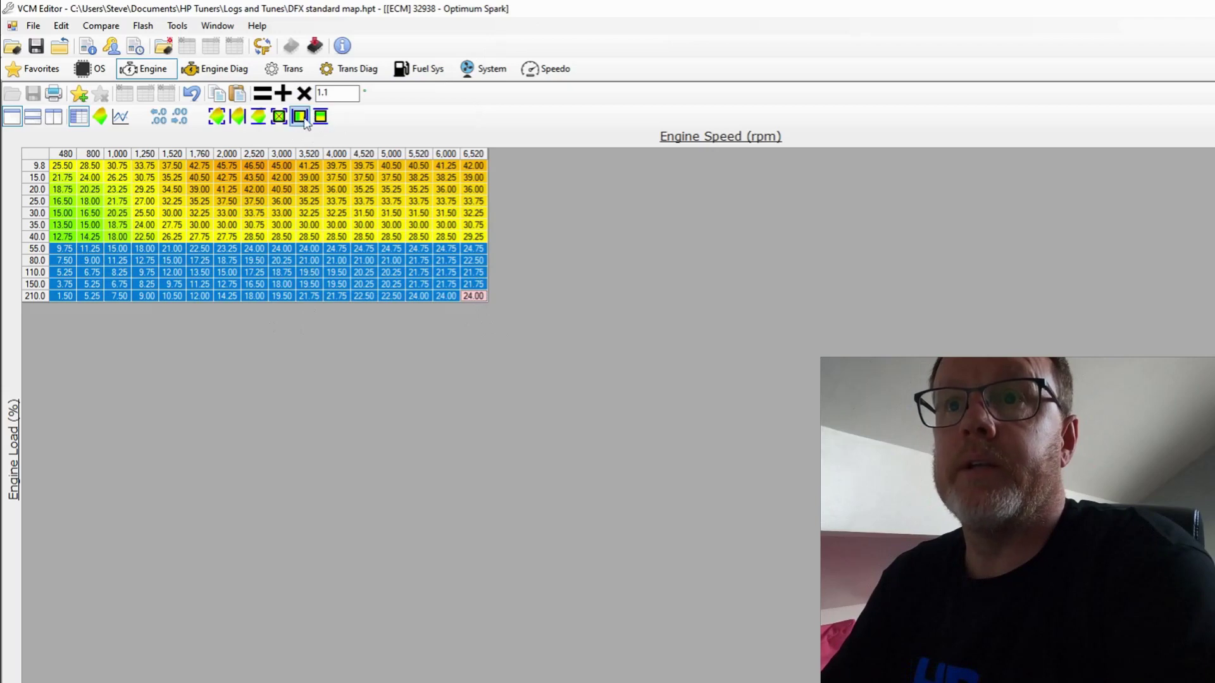
left_click(322, 117)
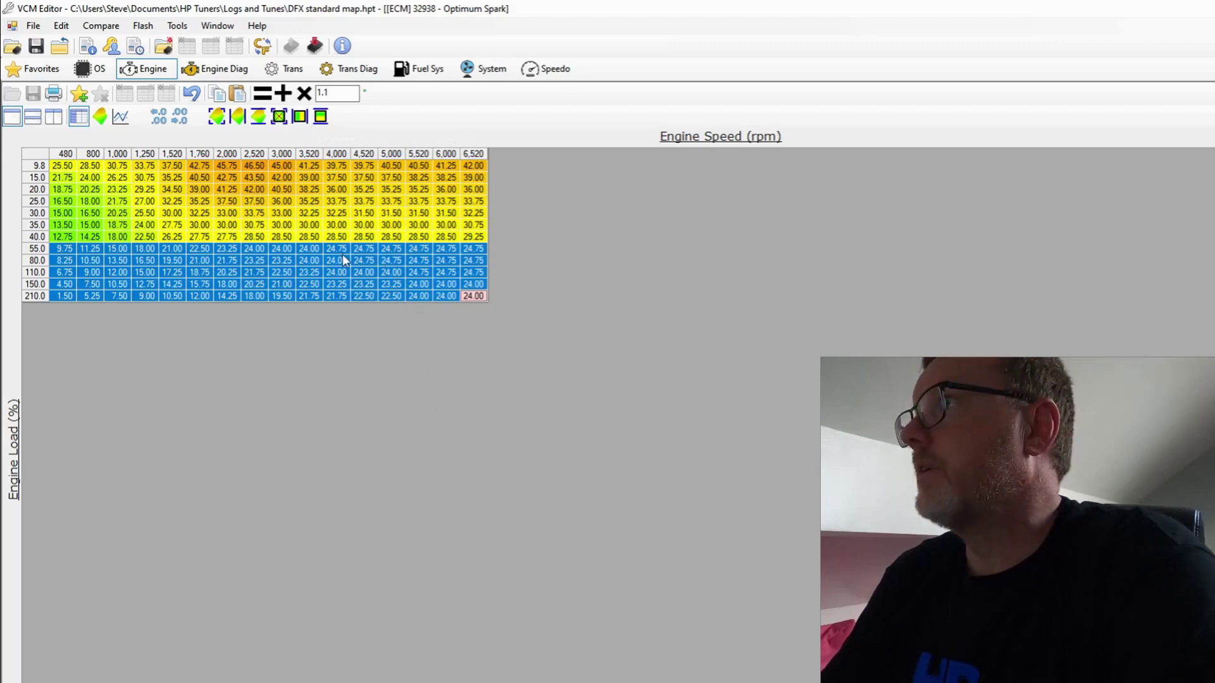
key("Escape")
In the Optimum Spark SF table, multiply the 210% load row by 1.1, then interpolate vertically from 55% to 210% load and close it
left_click(334, 376)
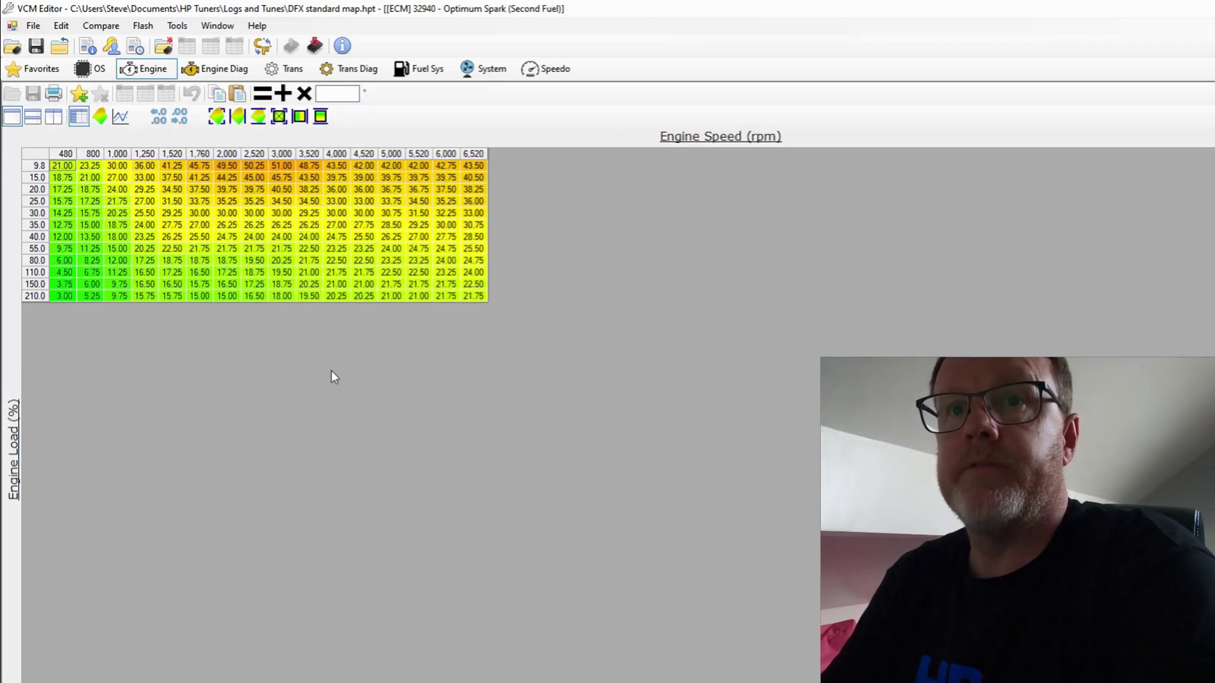
left_click_drag(473, 296, 68, 301)
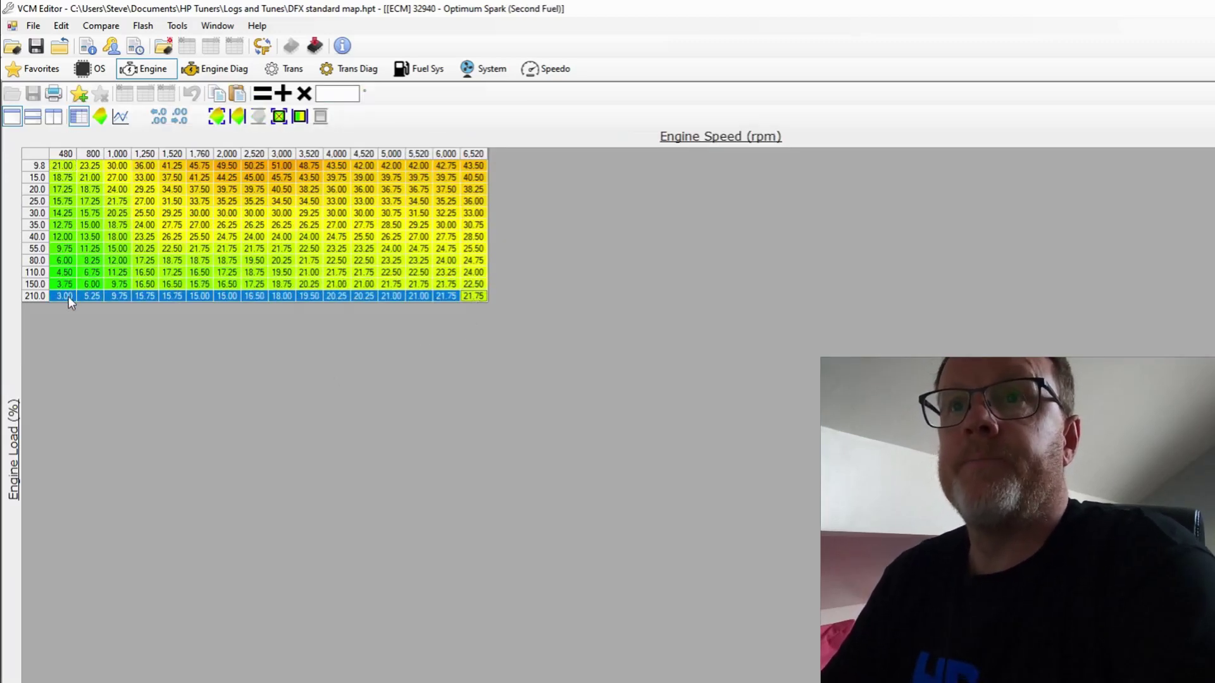
left_click(335, 94)
type("1.1")
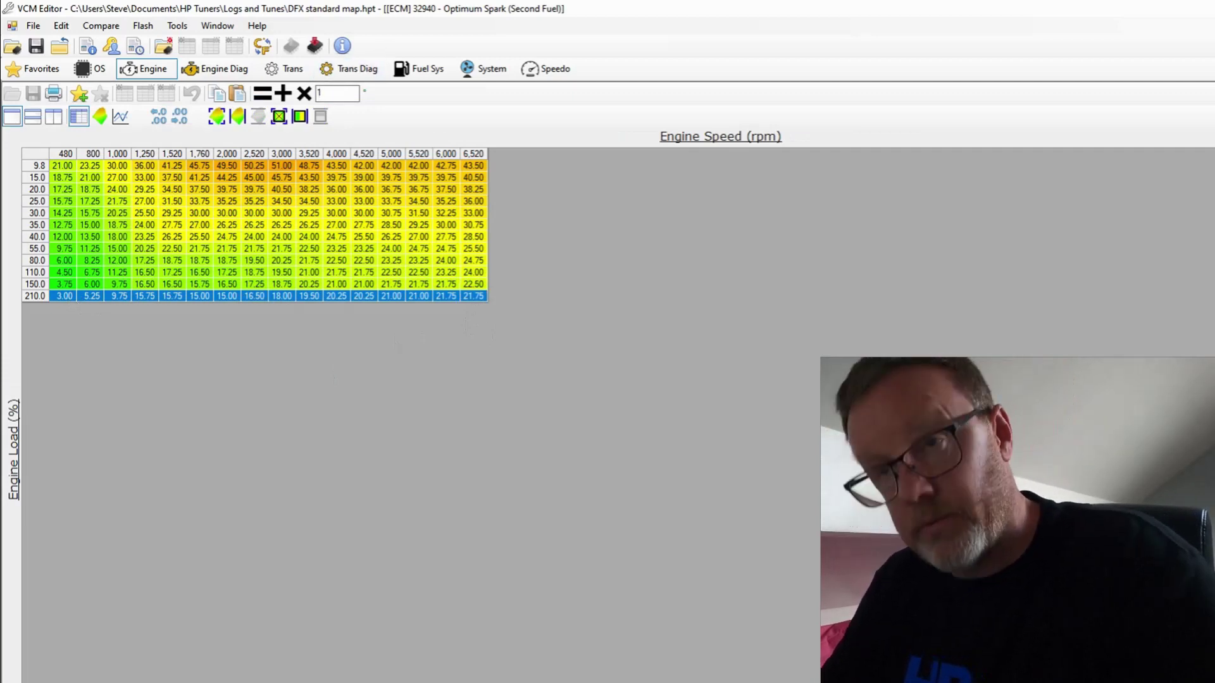
left_click(304, 94)
left_click_drag(473, 296, 63, 254)
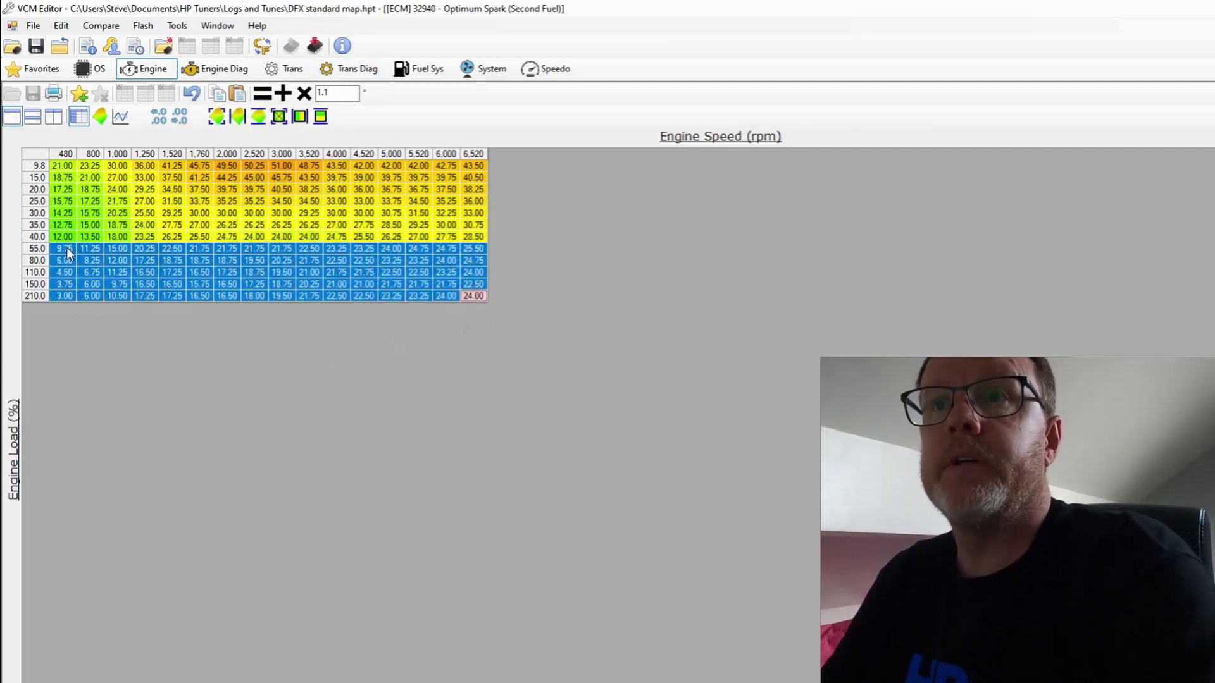
left_click(321, 117)
key("Escape")
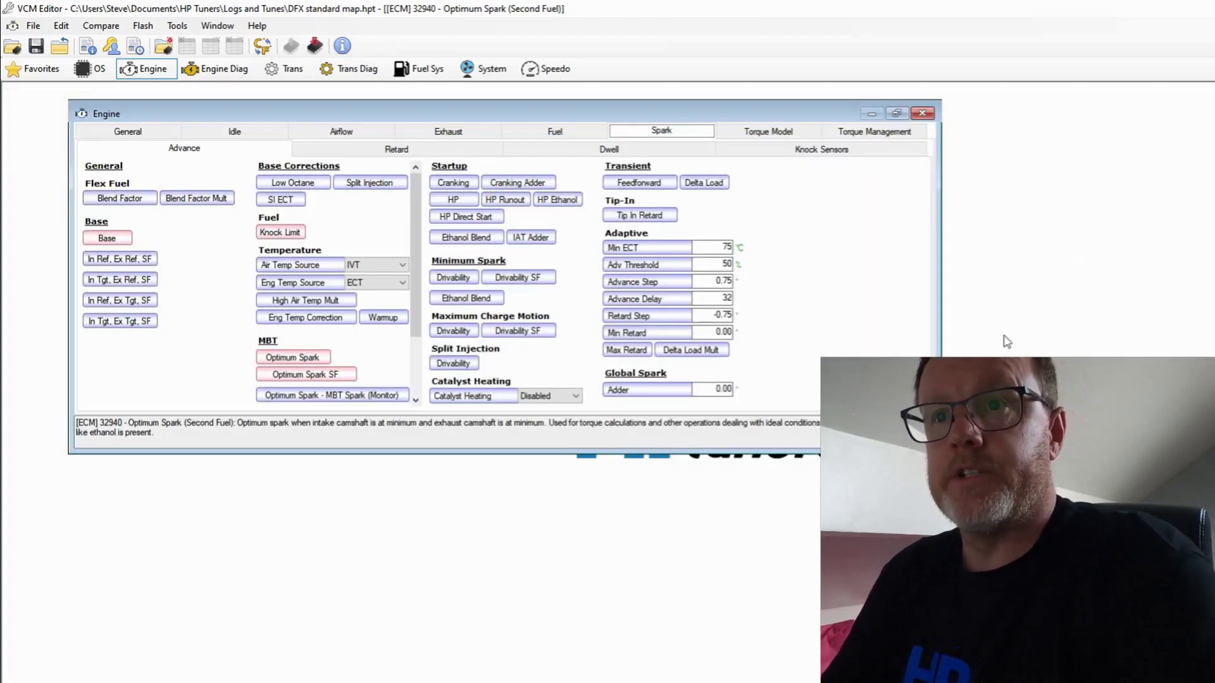
In the Optimum Spark - MBT Spark (Monitor) table, multiply the 110.3% to 180% load rows by 1.05 and close it
left_click(303, 396)
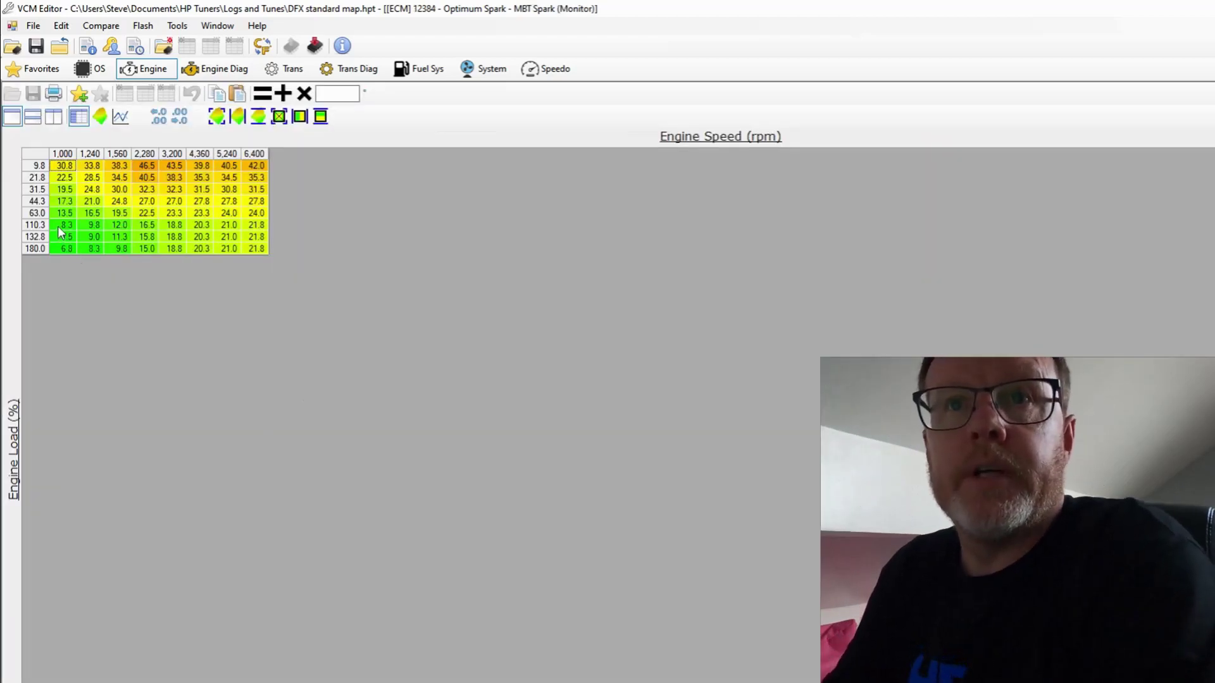
left_click_drag(58, 226, 263, 248)
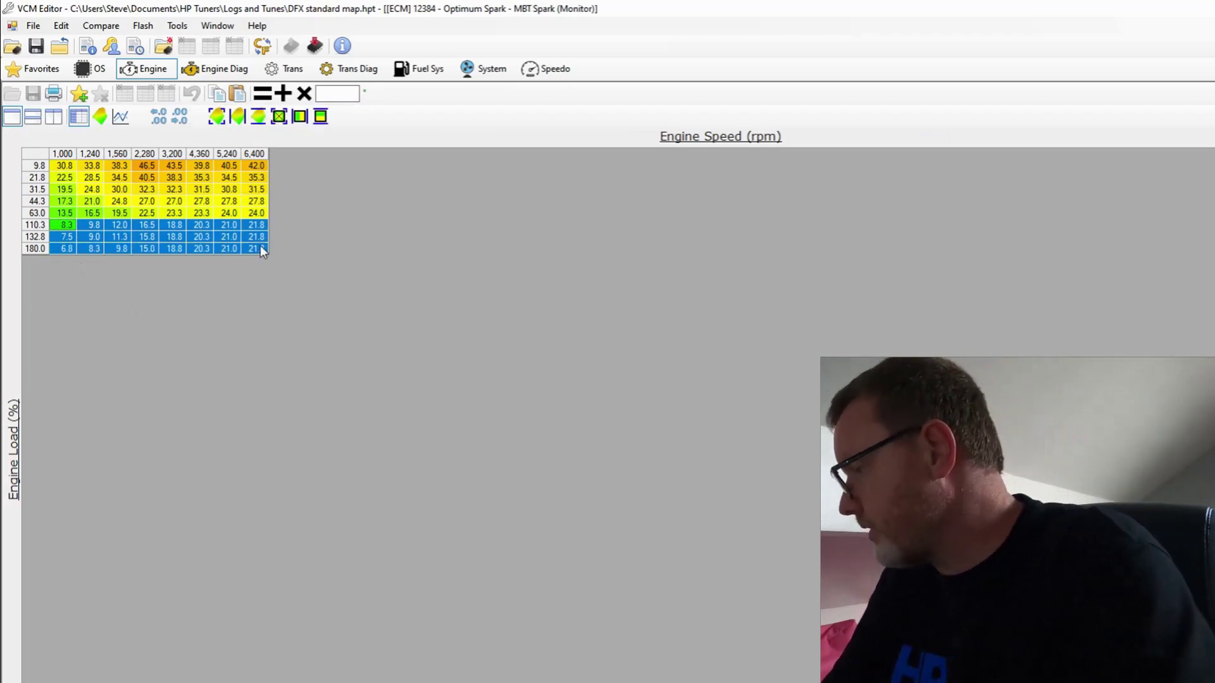
left_click(326, 93)
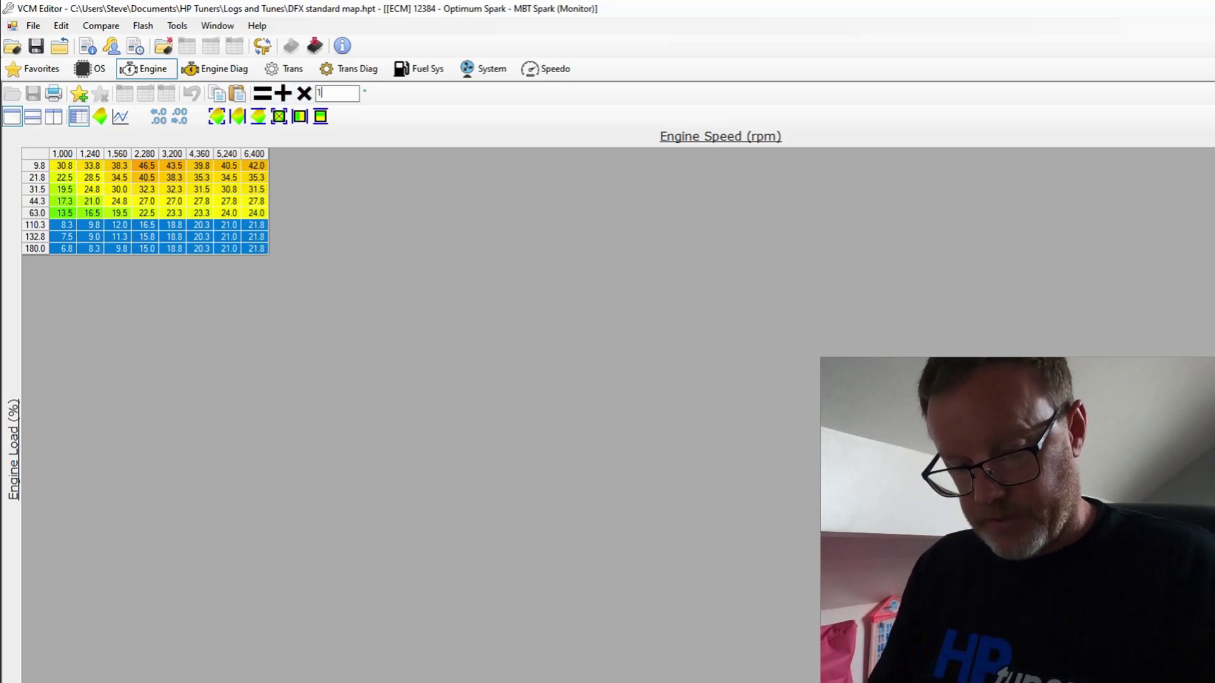
type("1.05")
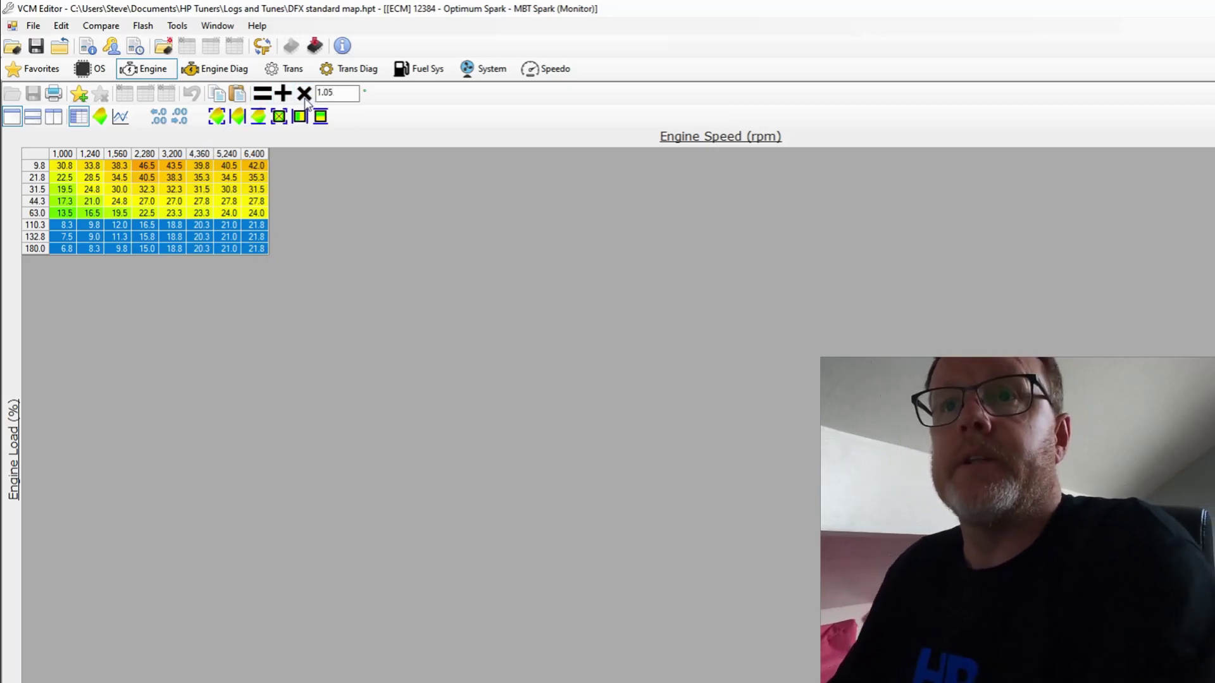
left_click(304, 94)
key("Escape")
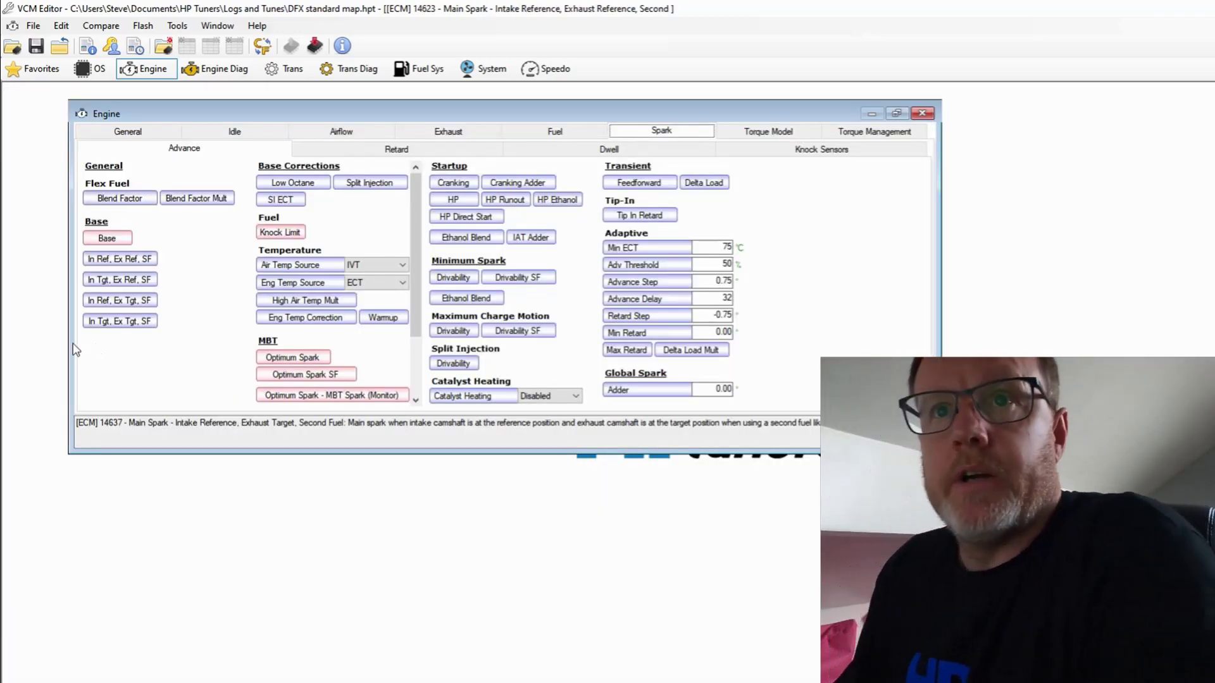
Review the fuel Knock Limit correction, the knock retard settings, and the Knock Retard Amount and Max Retard tables
left_click(281, 232)
left_click(381, 152)
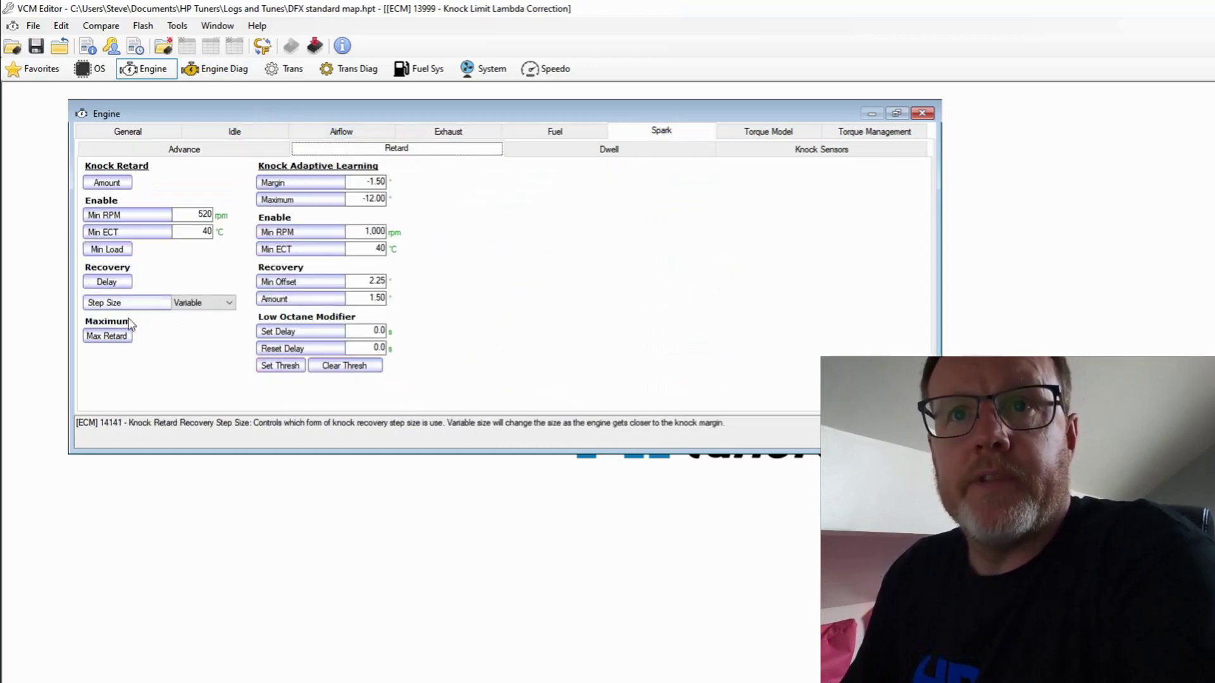
left_click(112, 336)
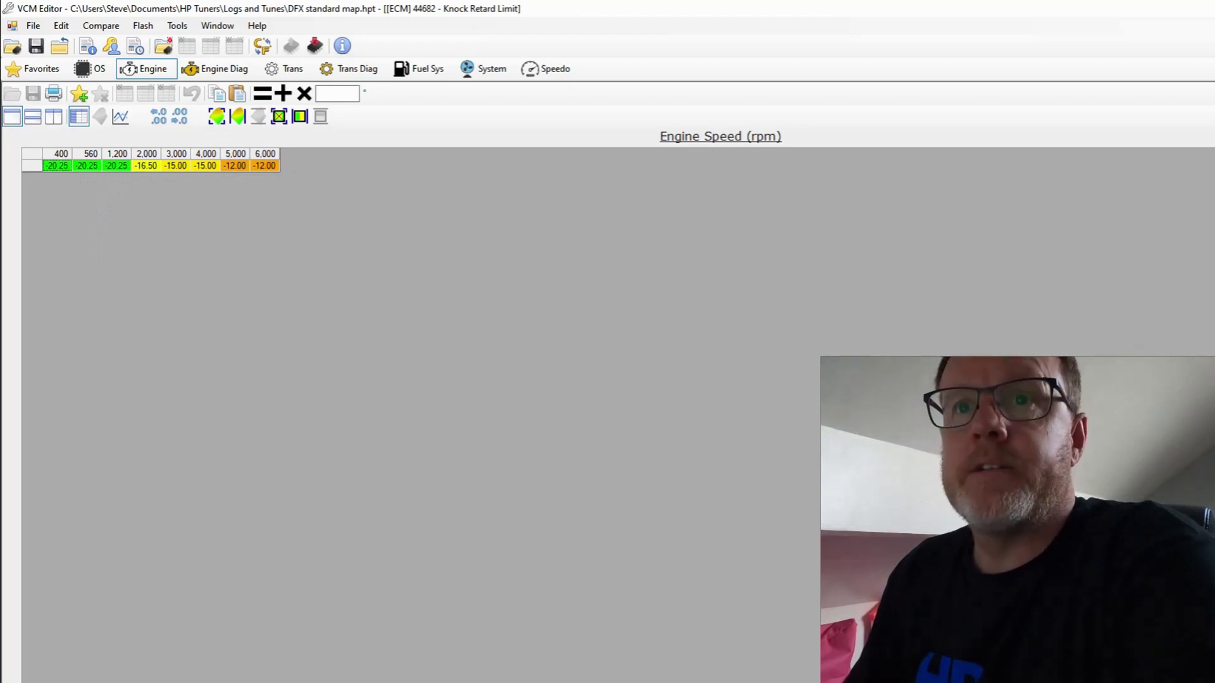
key("Escape")
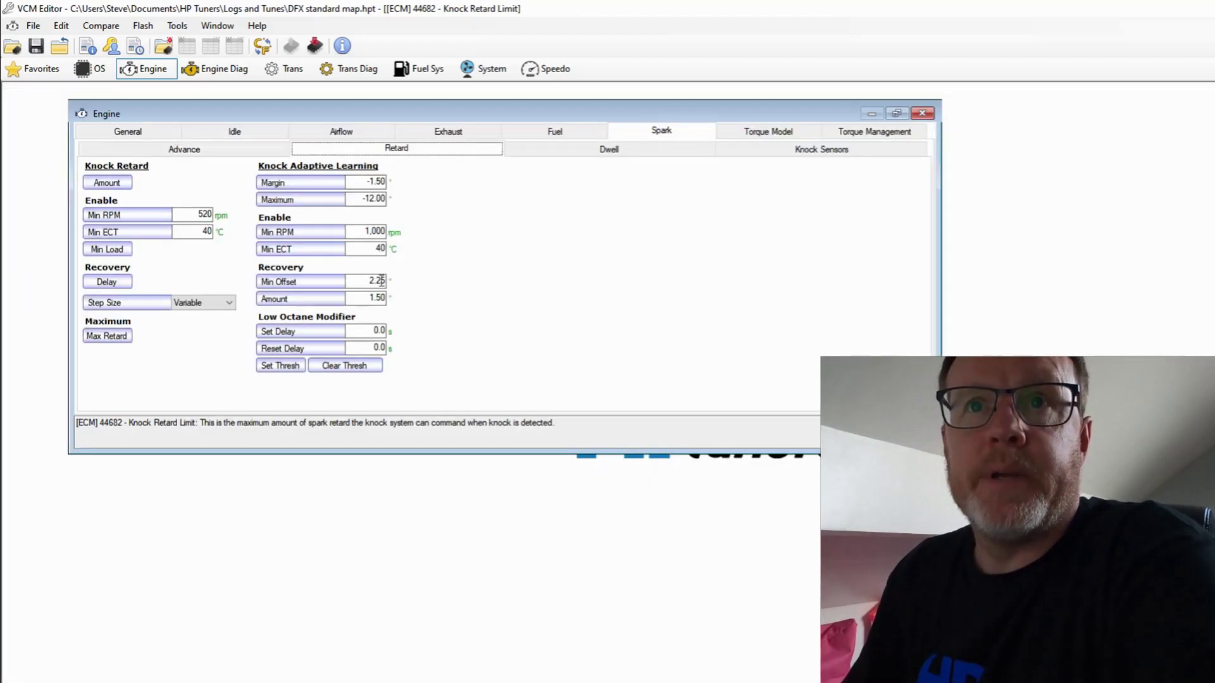
left_click(112, 182)
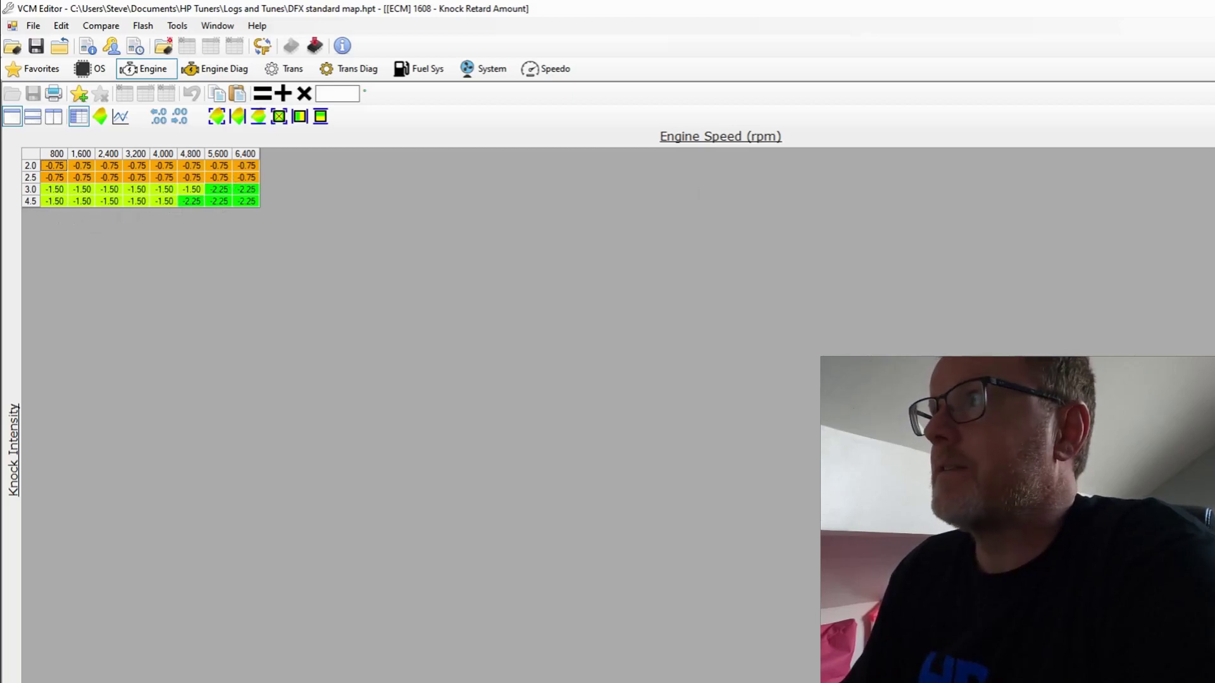
key("Escape")
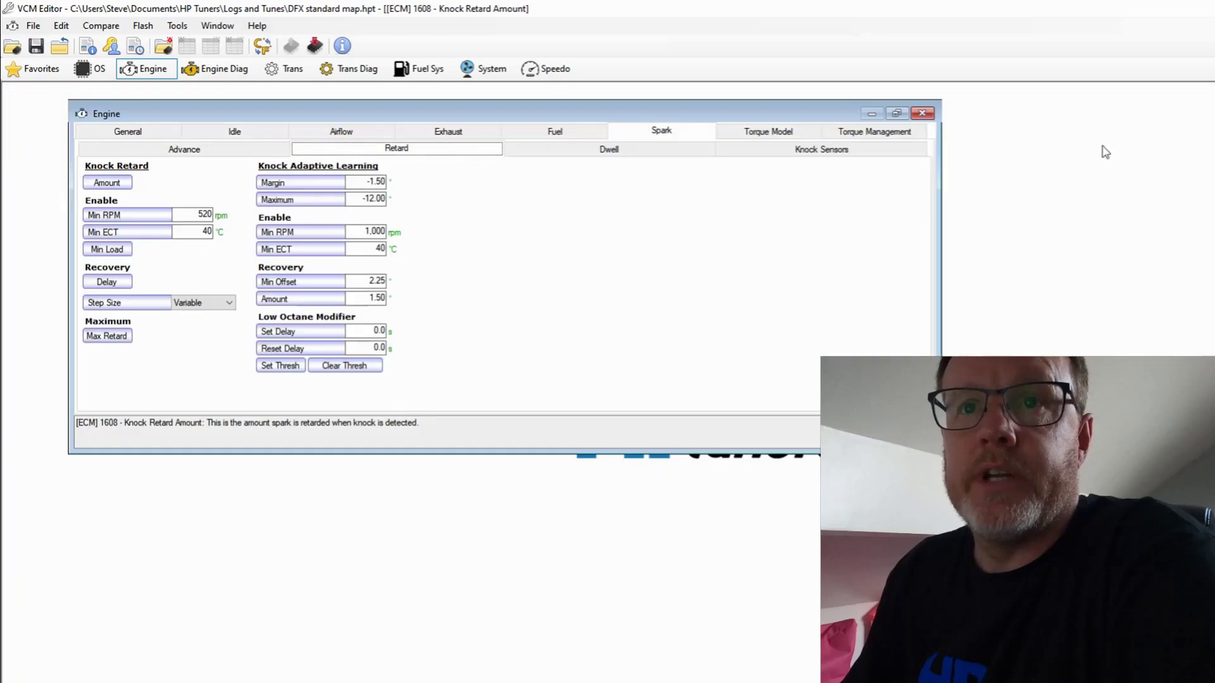
left_click(125, 338)
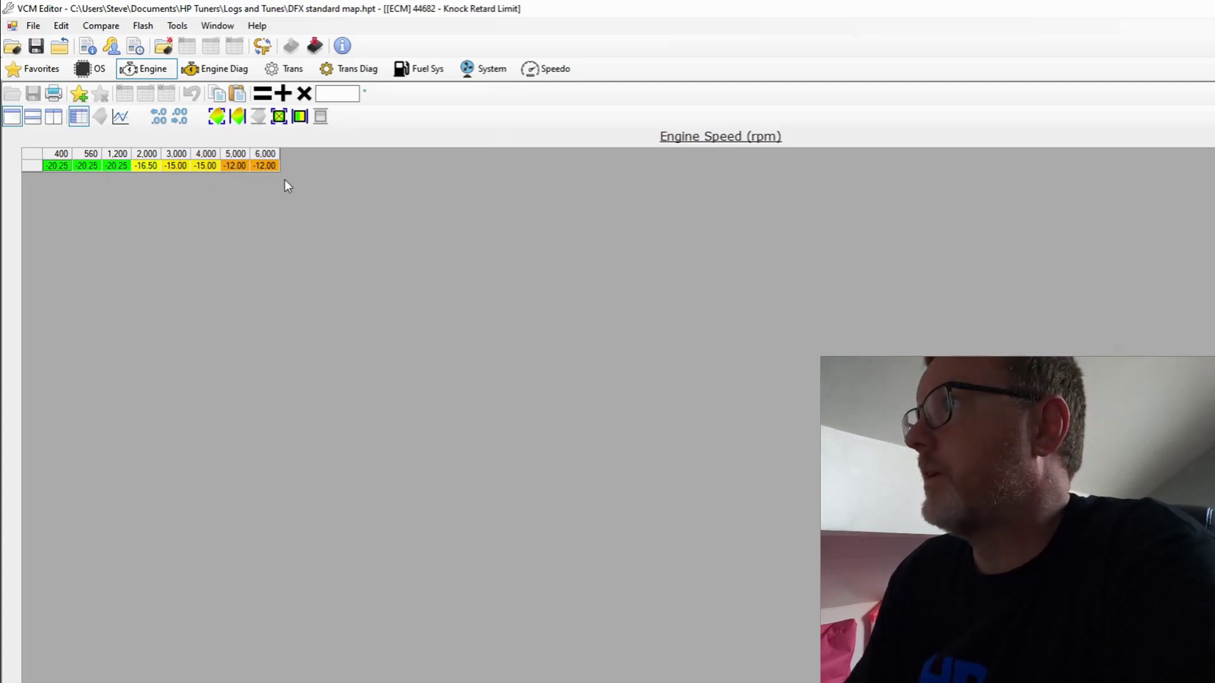
key("Escape")
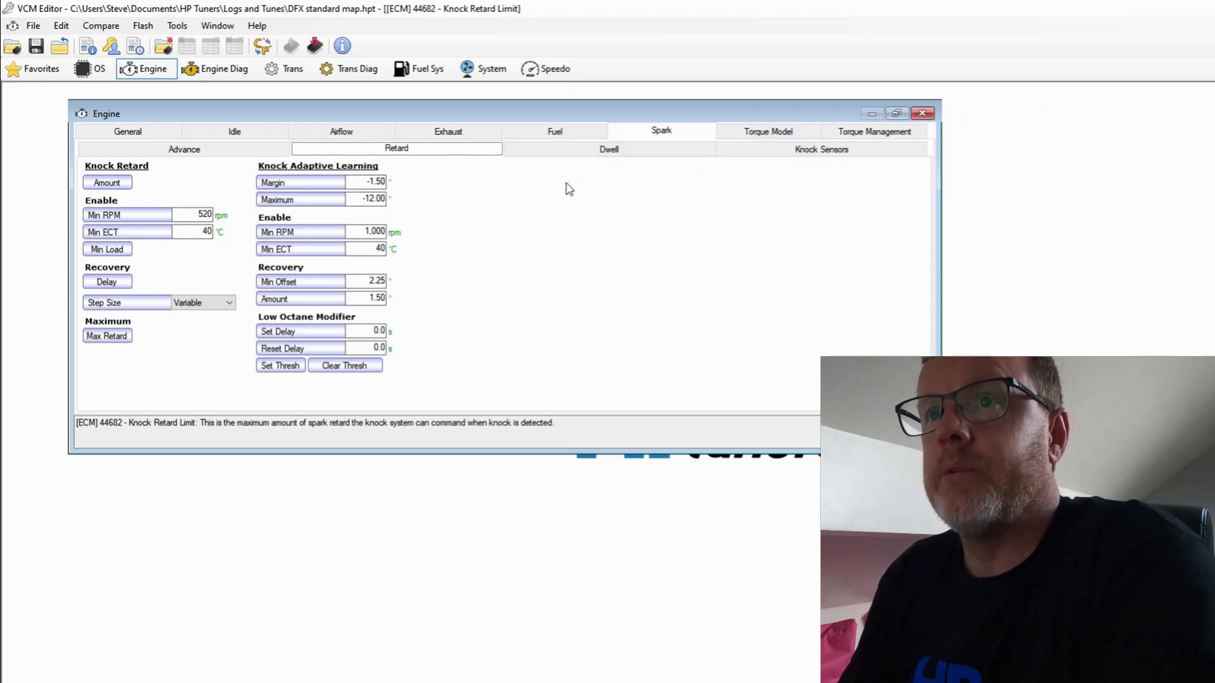
Review the spark dwell options and the knock threshold reference tables for cylinder groups 0 and 1
left_click(551, 150)
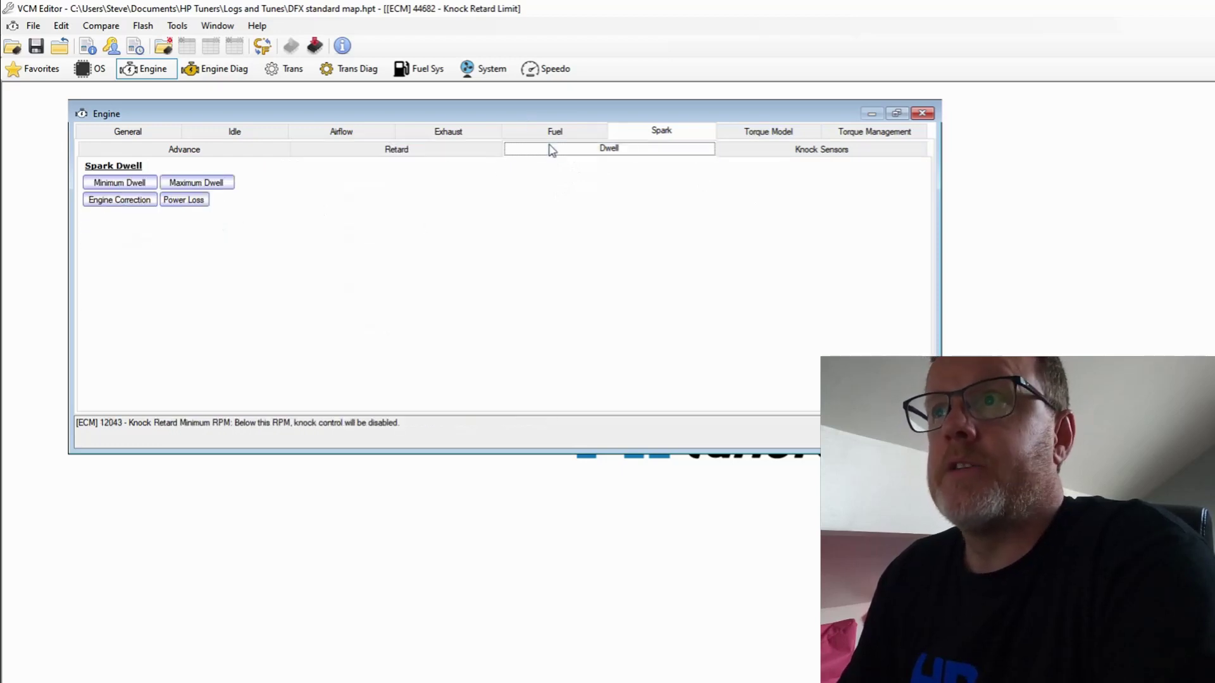
left_click(826, 152)
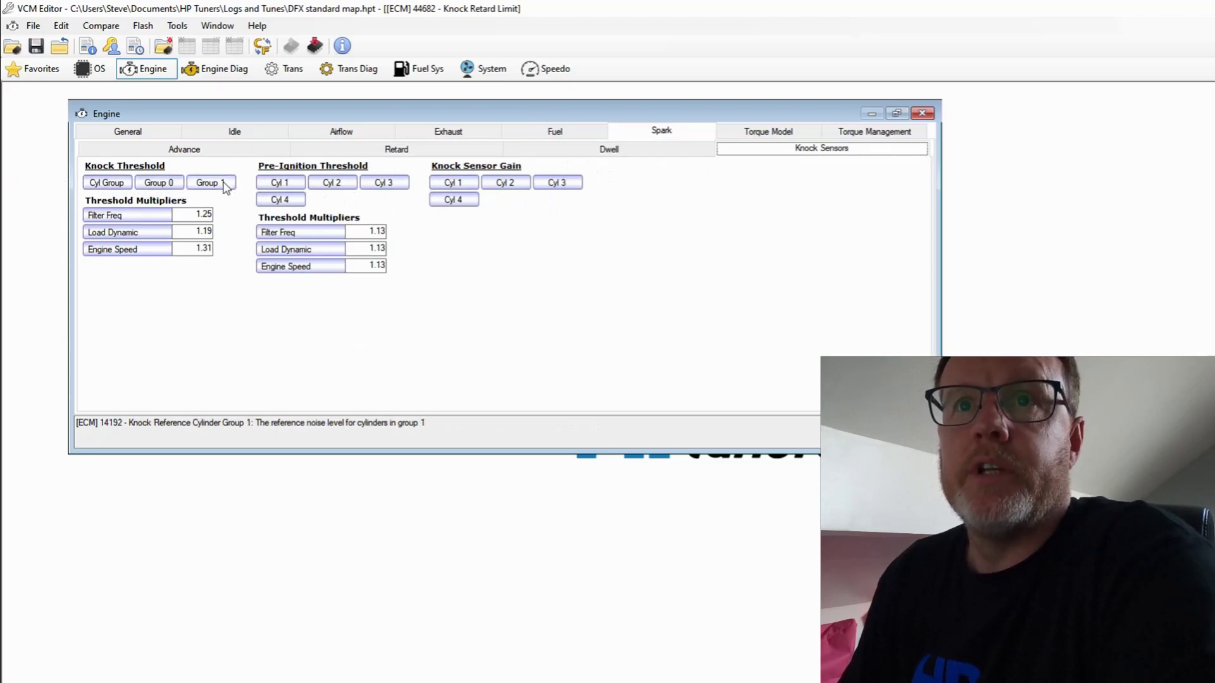
left_click(158, 183)
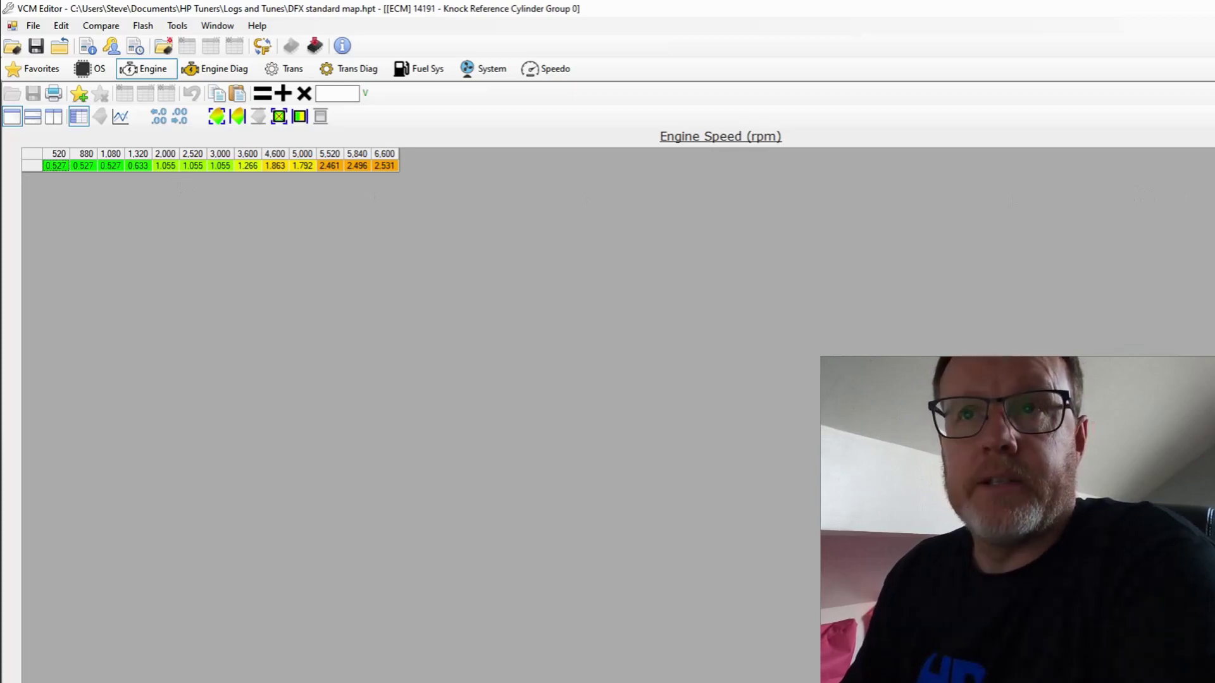
key("Escape")
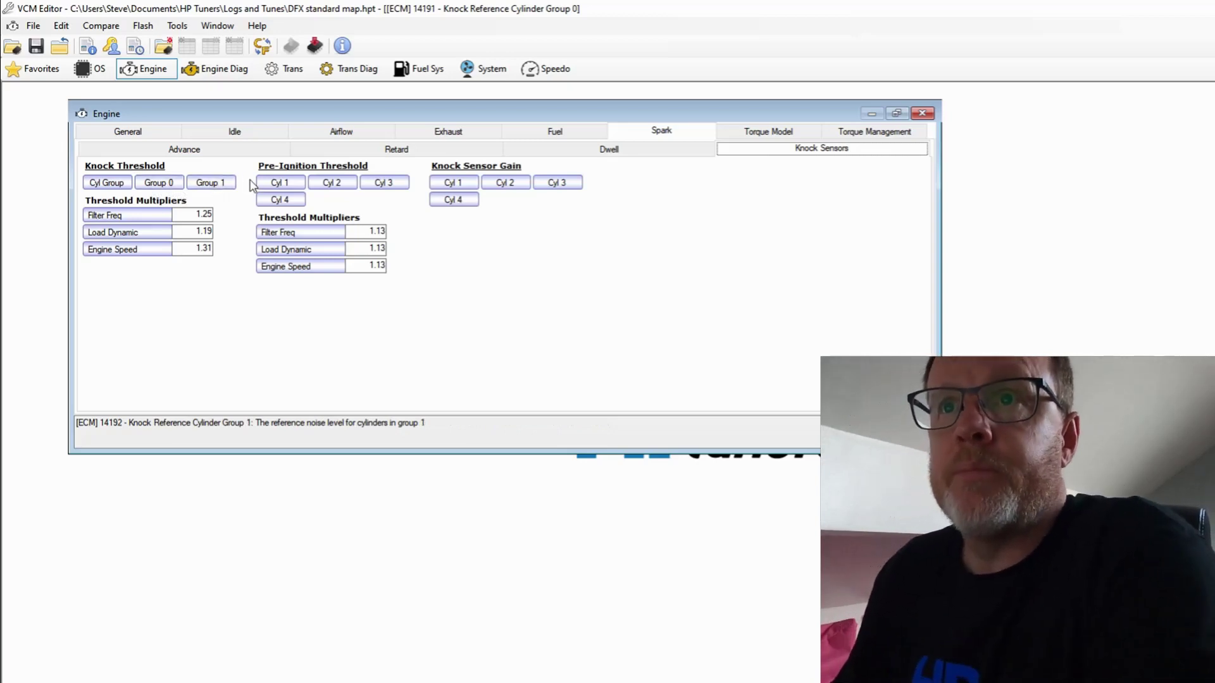
left_click(211, 183)
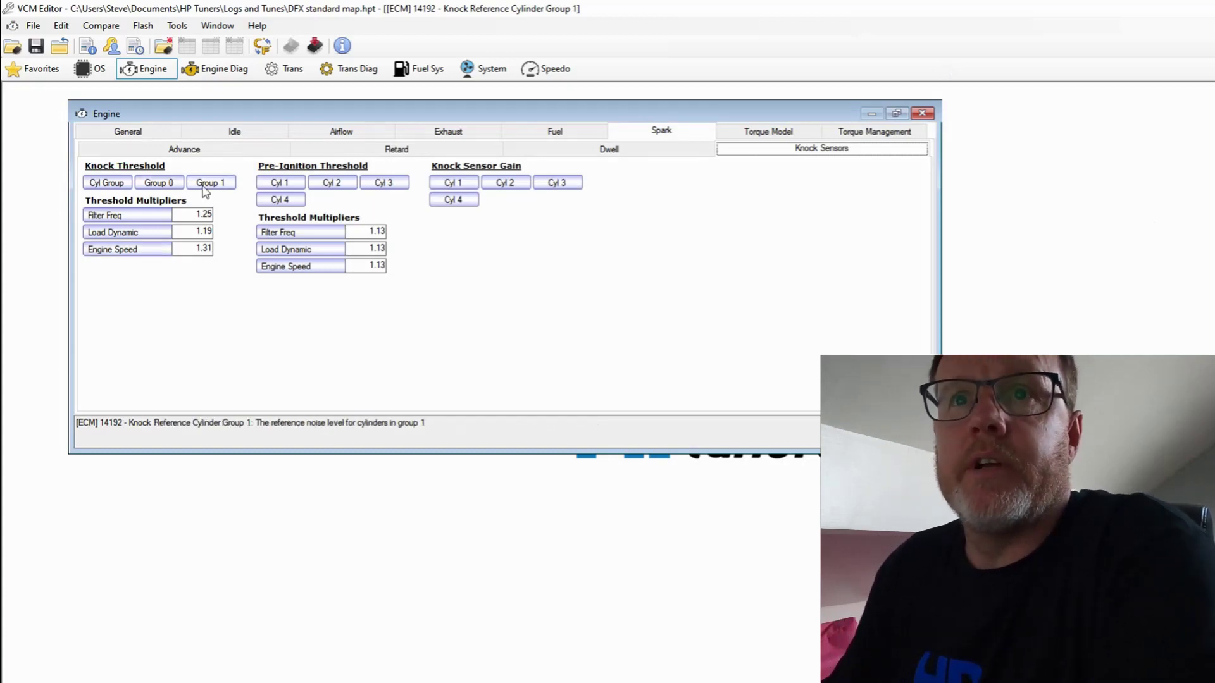
left_click(222, 188)
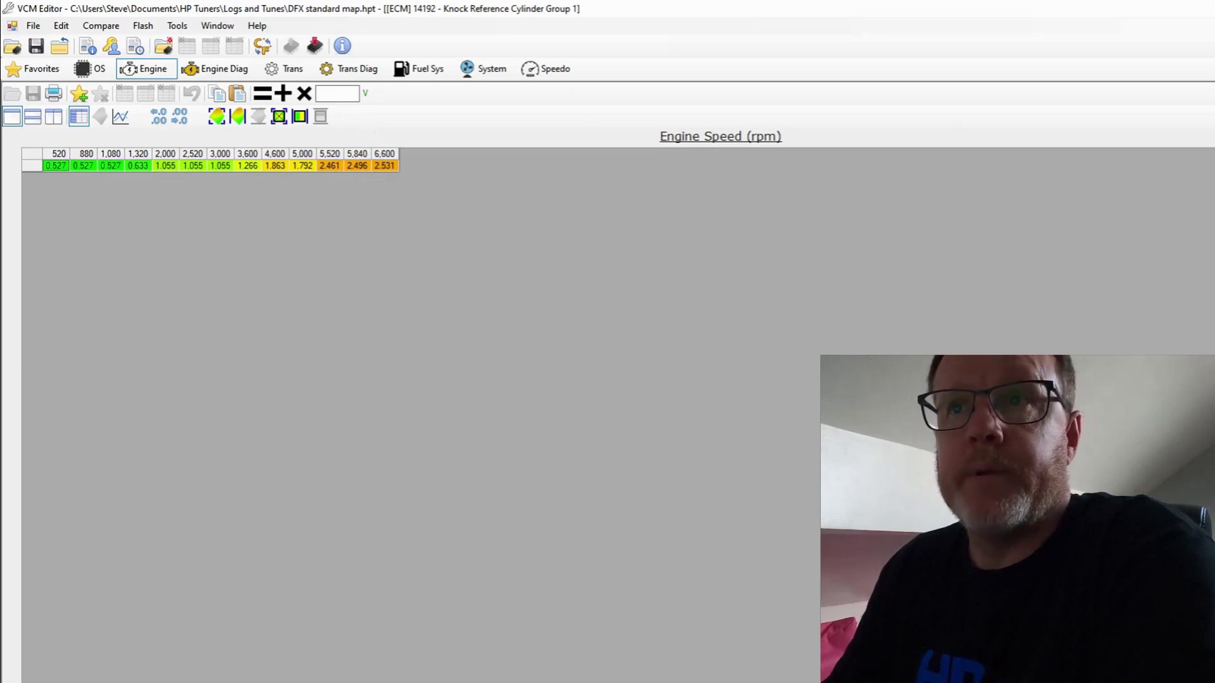
key("Escape")
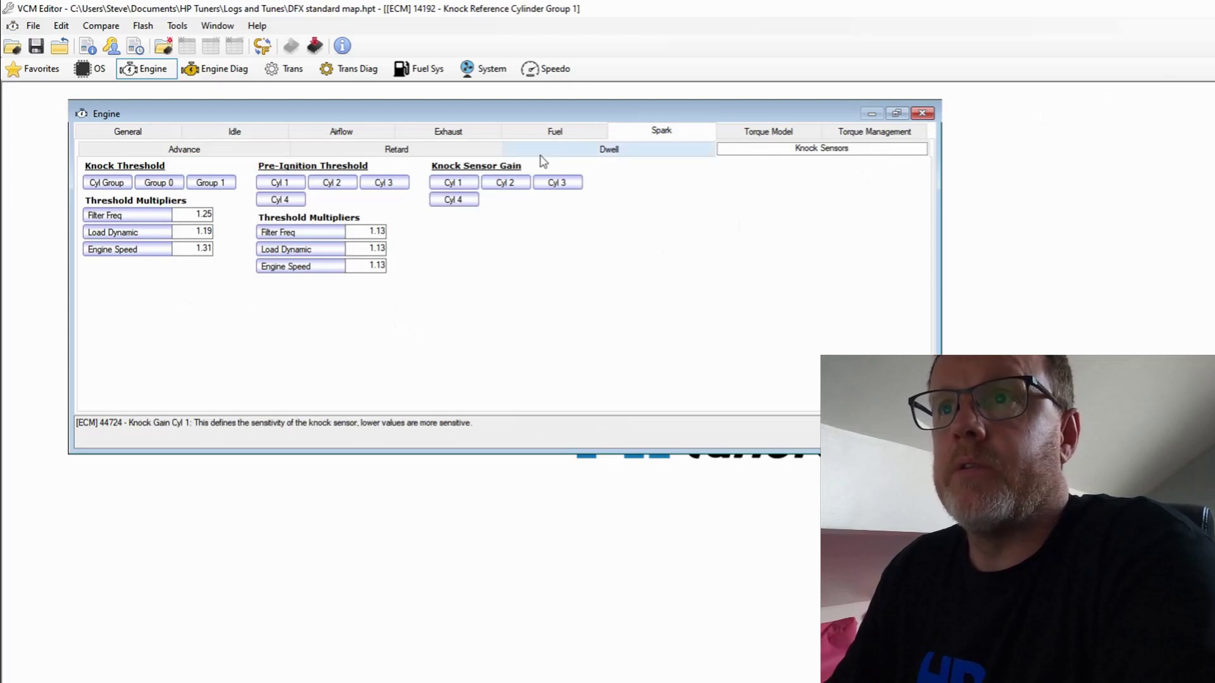
In the torque model's Optimum Torque table, multiply all three 220% load rows by 1.1 and close the table
left_click(771, 133)
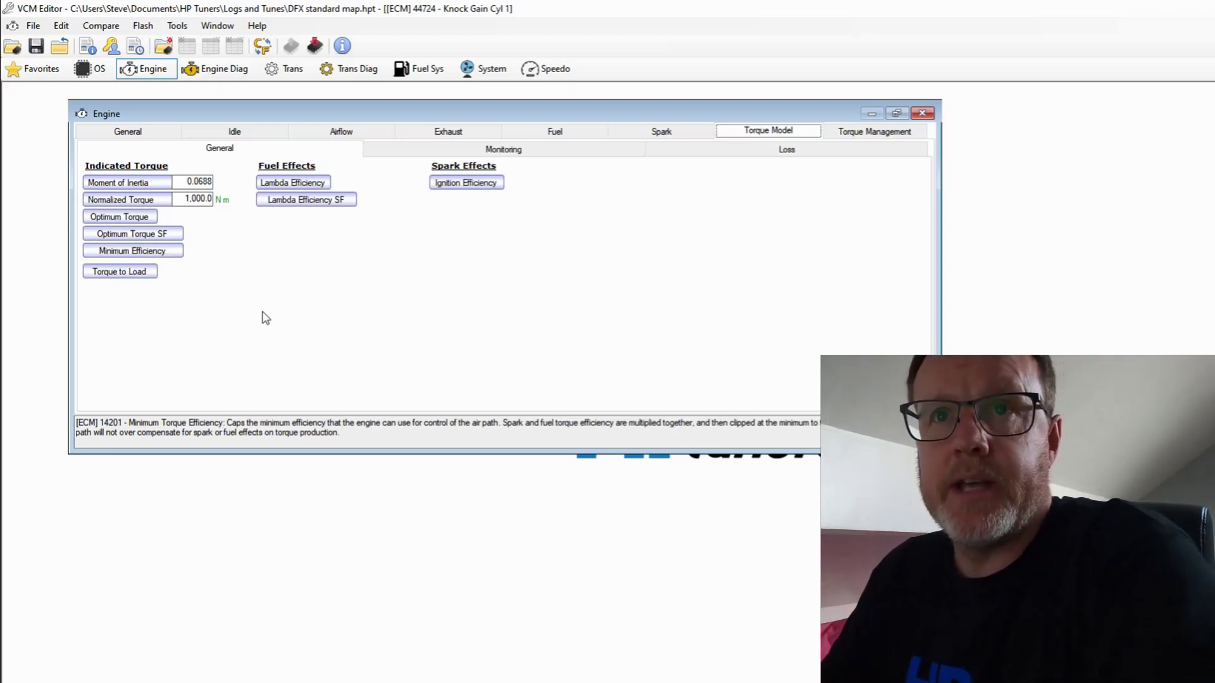
left_click(131, 224)
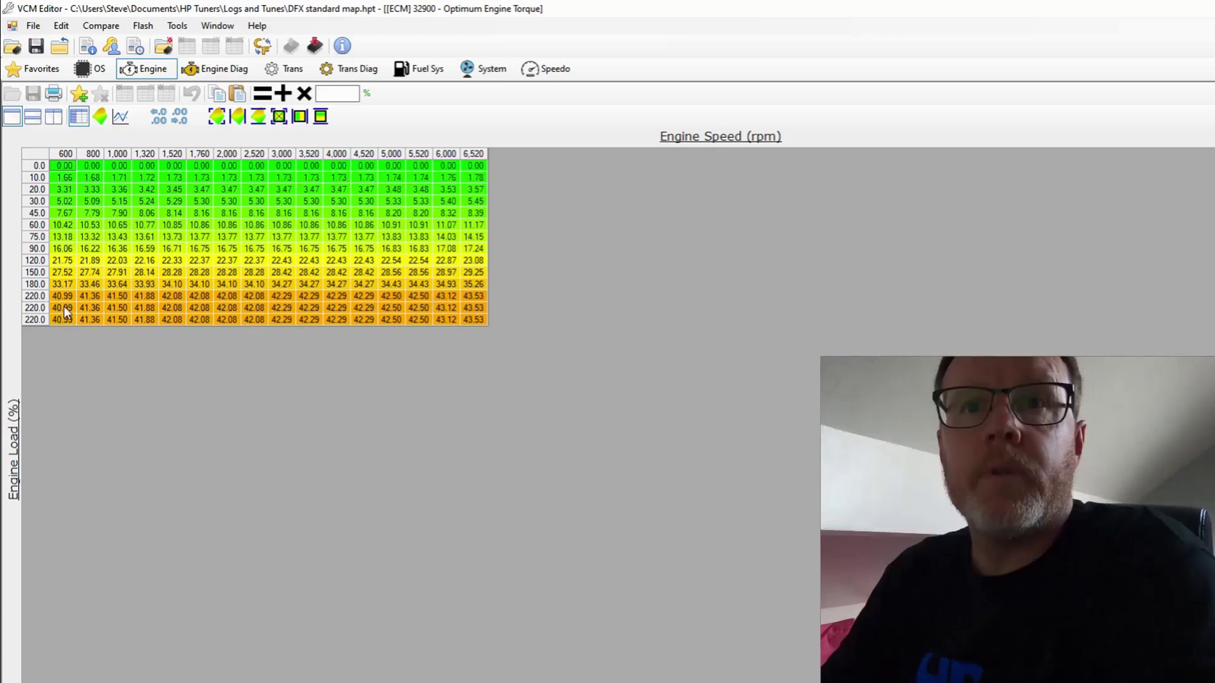
left_click_drag(62, 295, 483, 317)
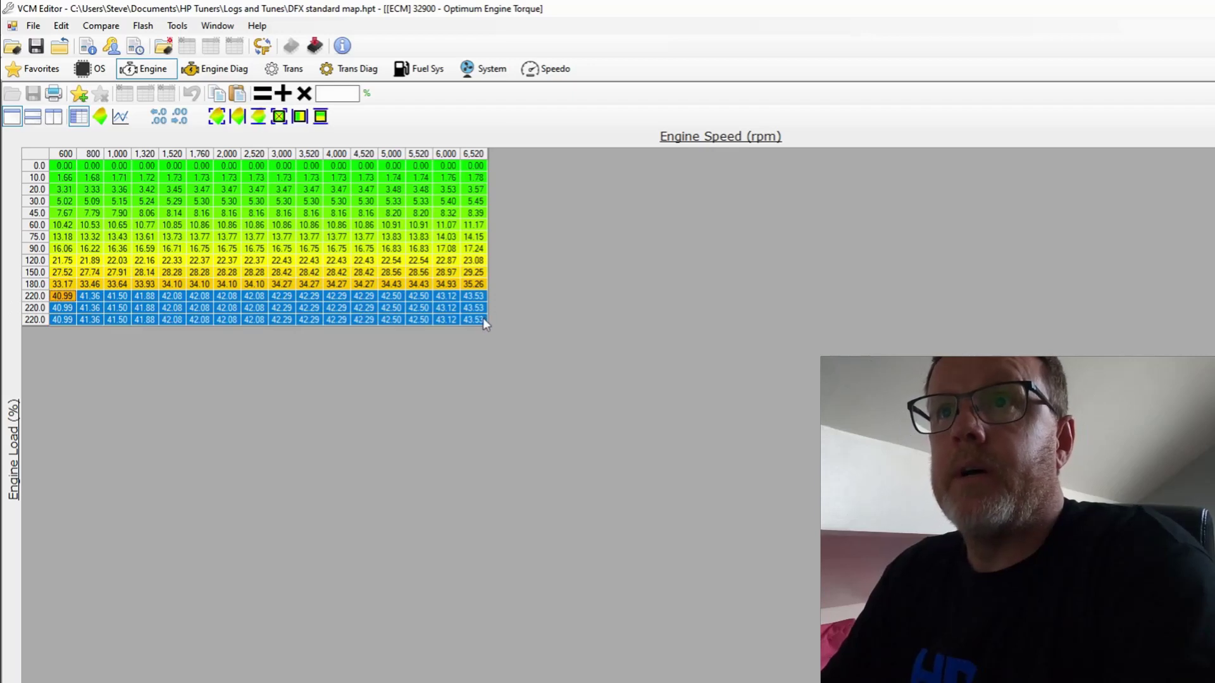
left_click(320, 90)
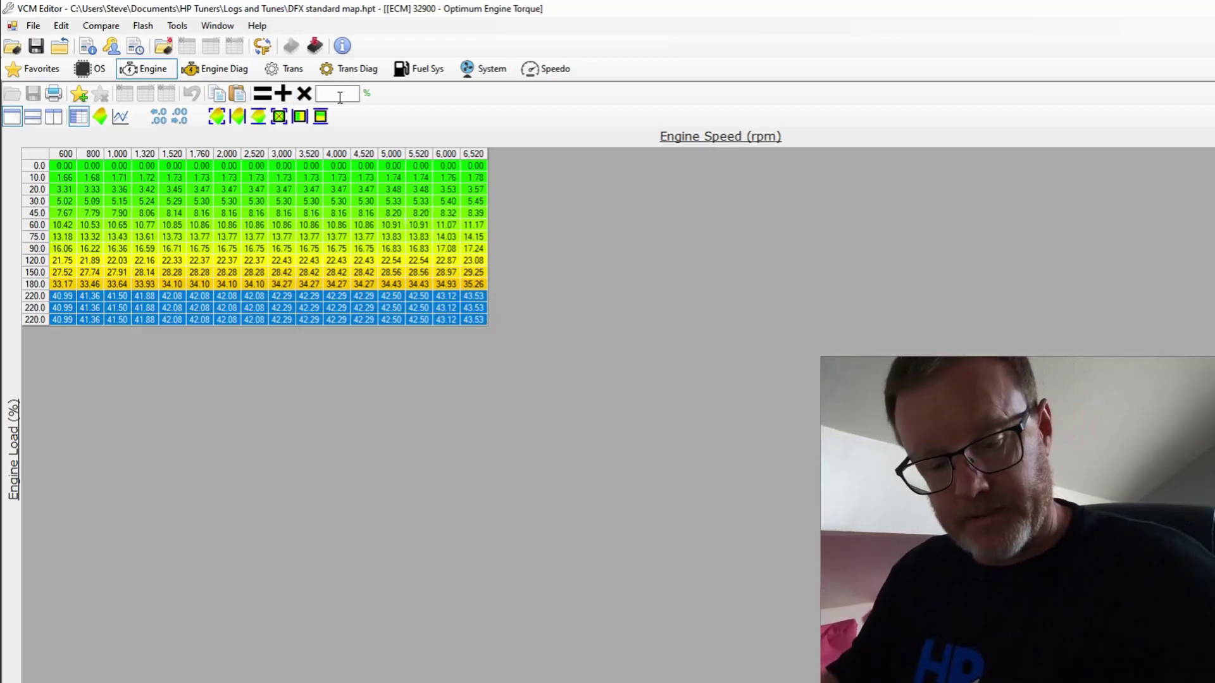
type("1.1")
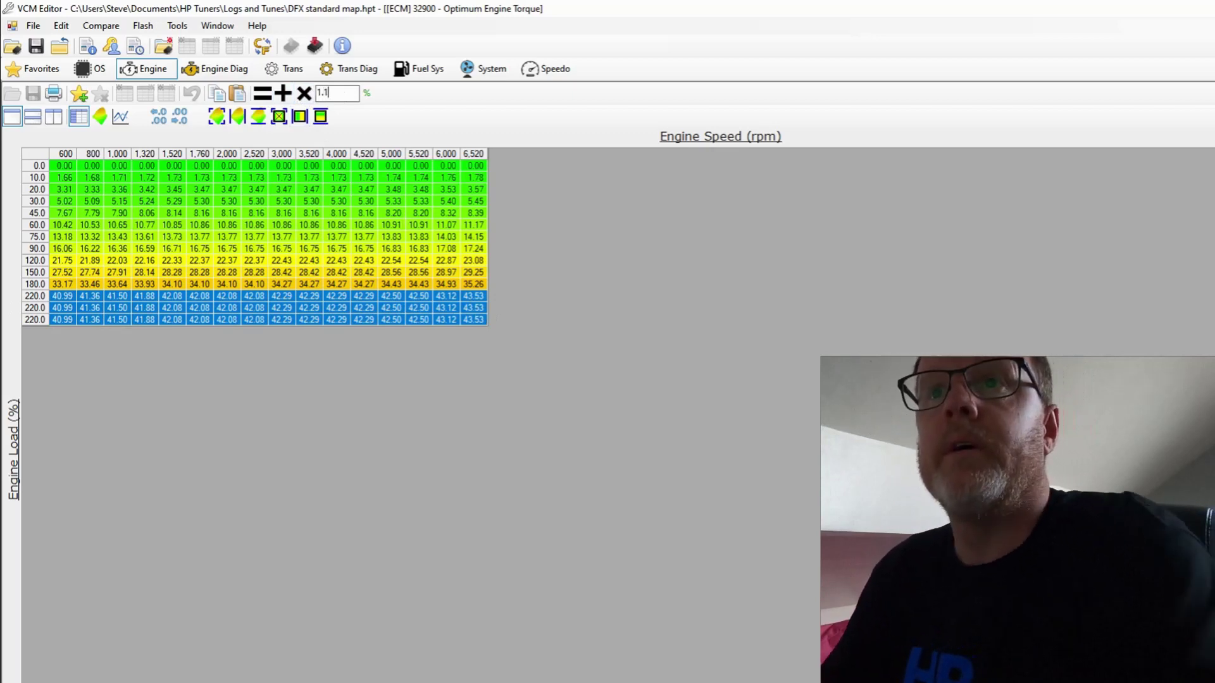
left_click(304, 95)
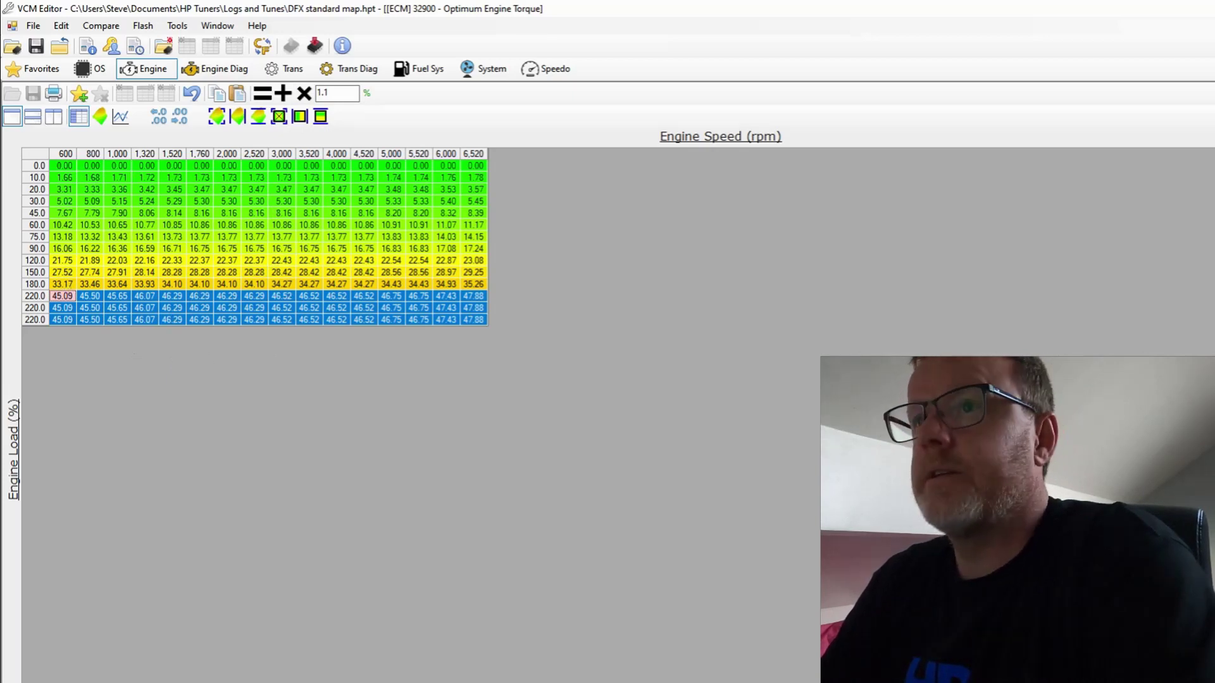
key("ctrl+F4")
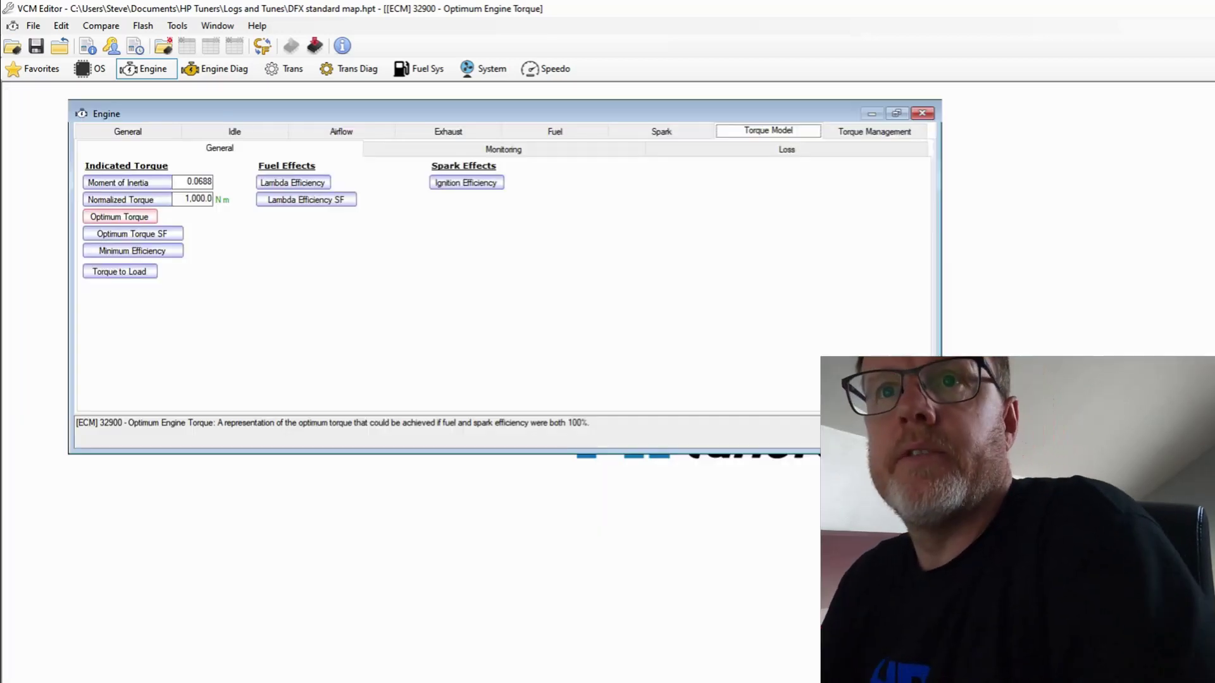
In the Optimum Torque SF table, multiply the 110% to 210% load rows by 1.1 across all engine speeds and close it
left_click(127, 235)
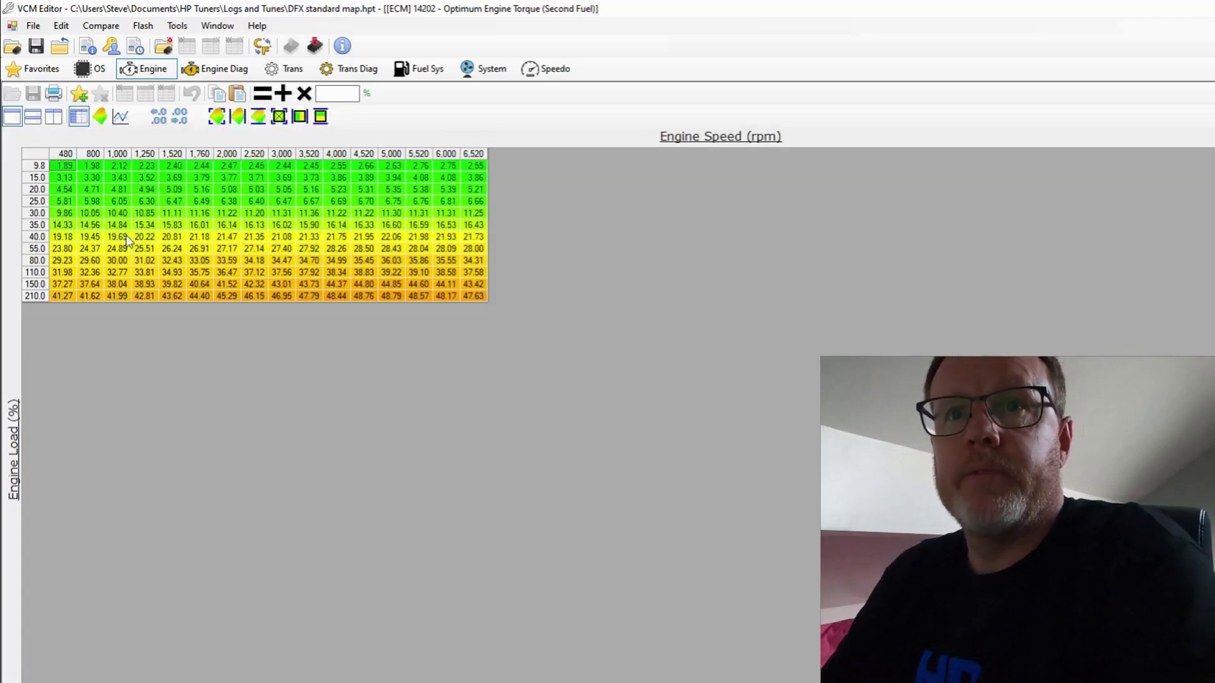
left_click_drag(60, 272, 466, 295)
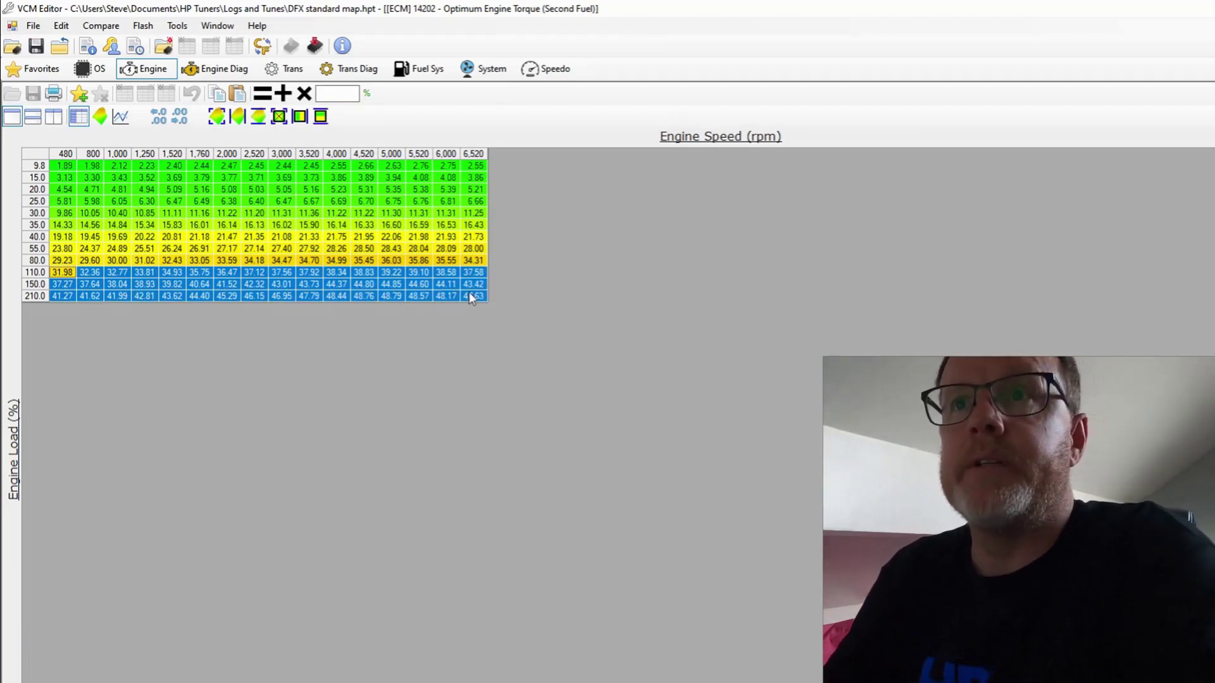
left_click(322, 93)
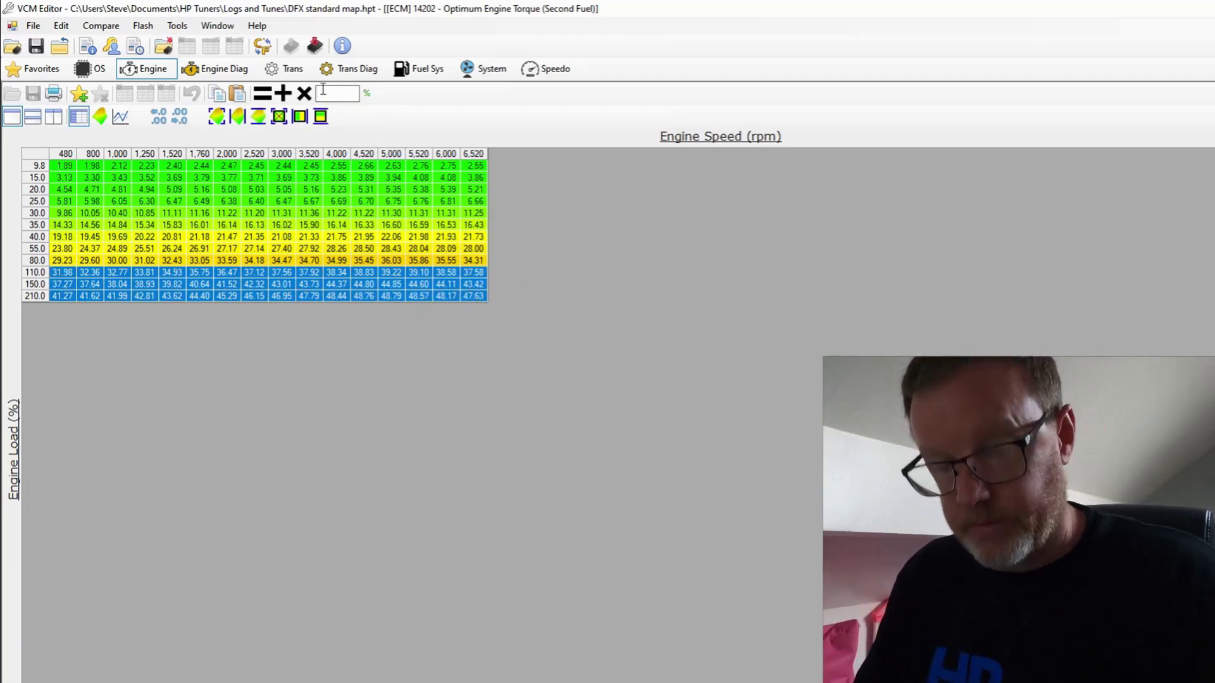
type("1.1")
left_click(304, 94)
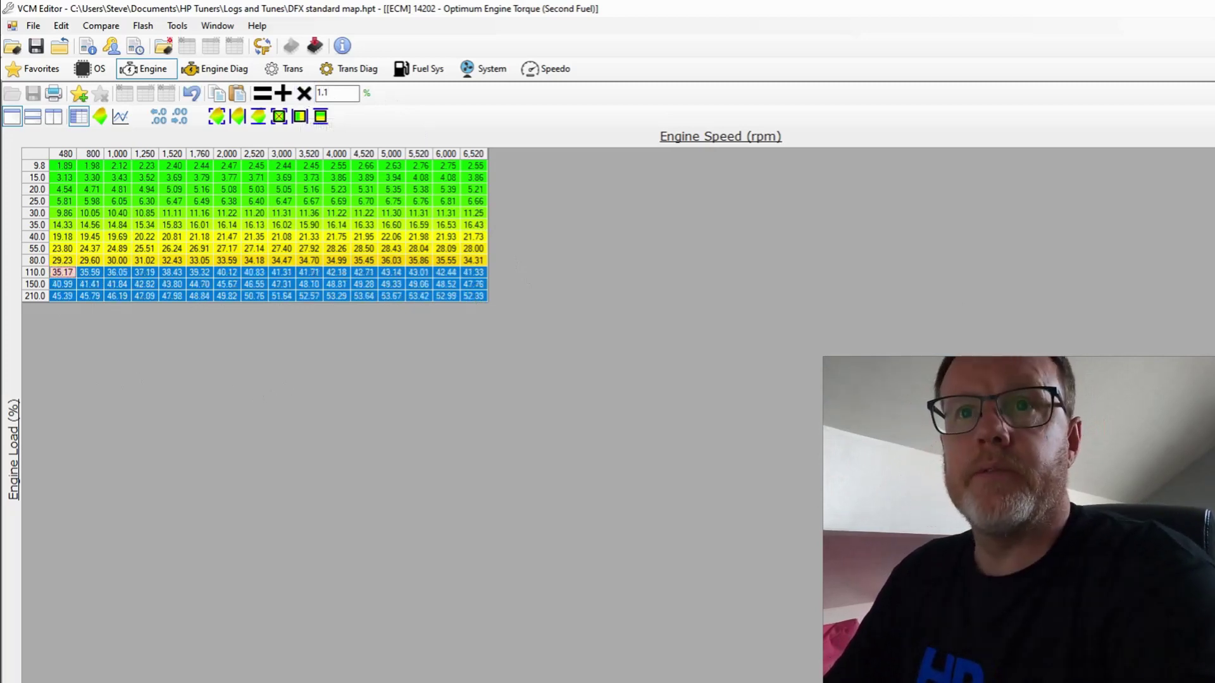
key("Escape")
In the torque model's Torque to Load table, multiply the 45% engine torque row by 1.1 across all engine speeds
left_click(93, 271)
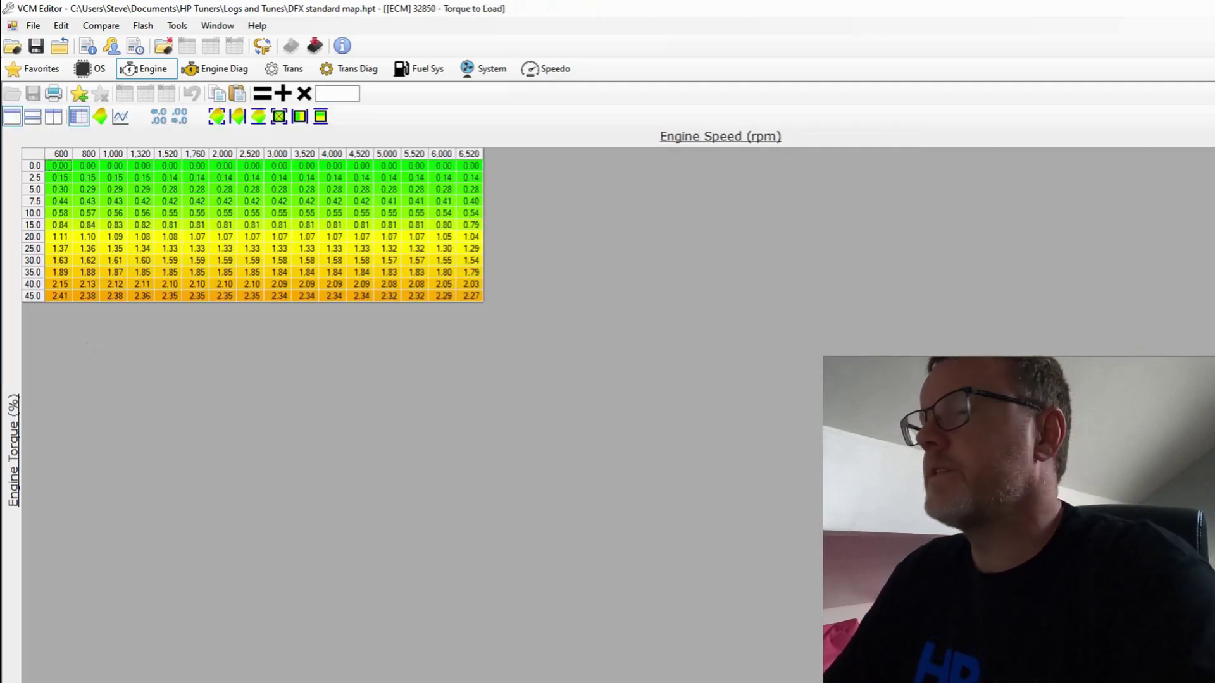
key("Escape")
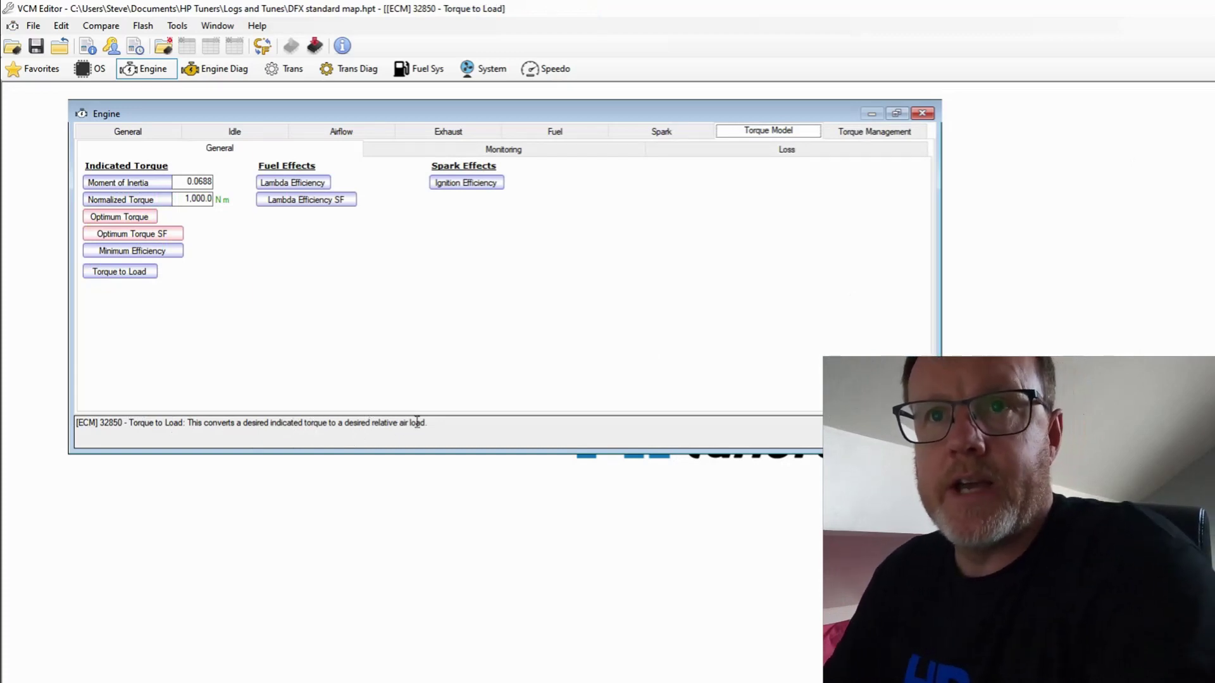
left_click(118, 273)
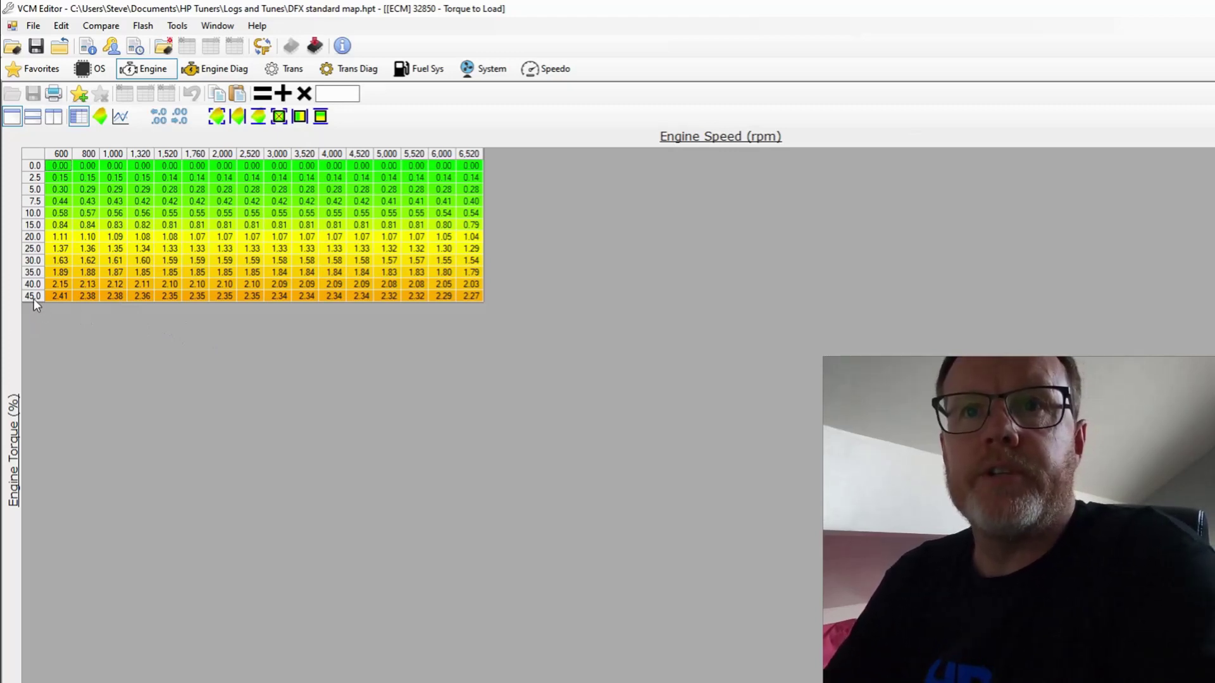
left_click_drag(62, 297, 324, 302)
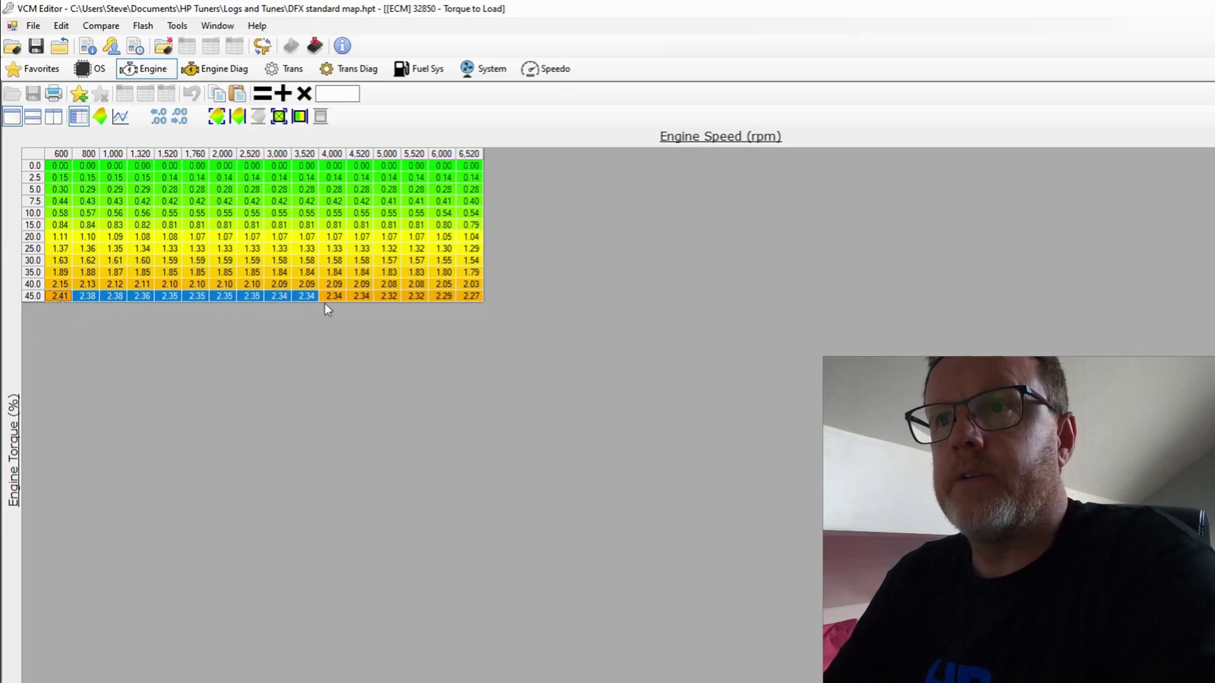
left_click_drag(436, 297, 466, 294)
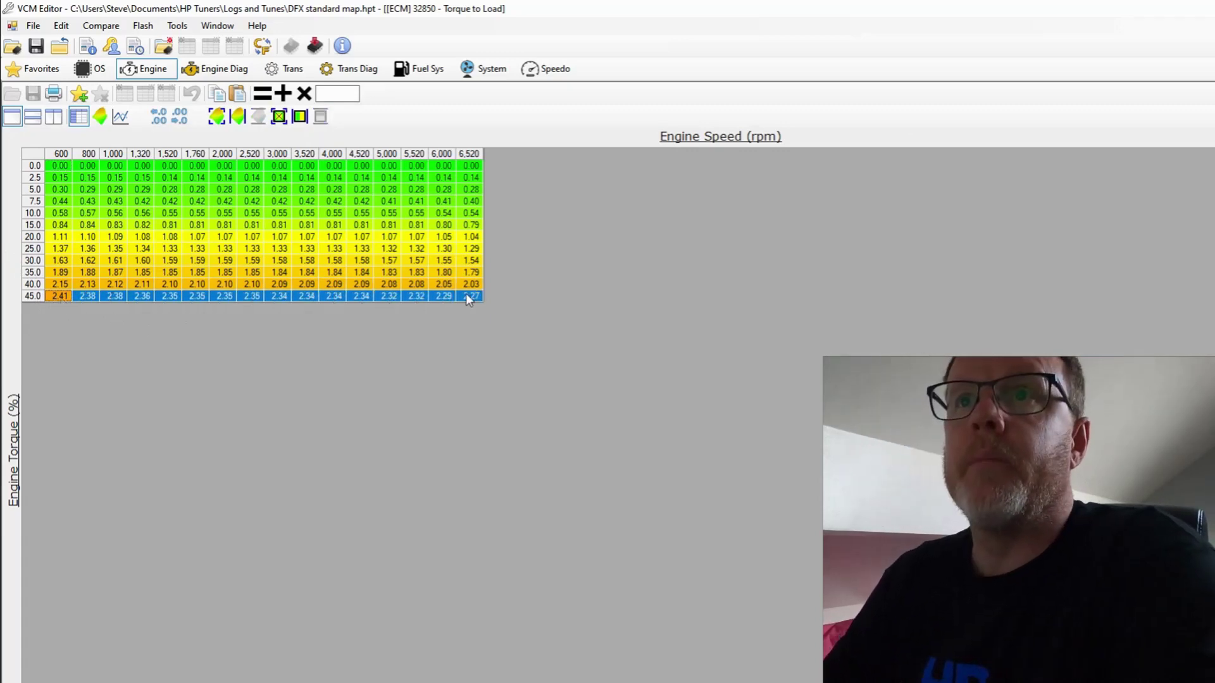
left_click(326, 94)
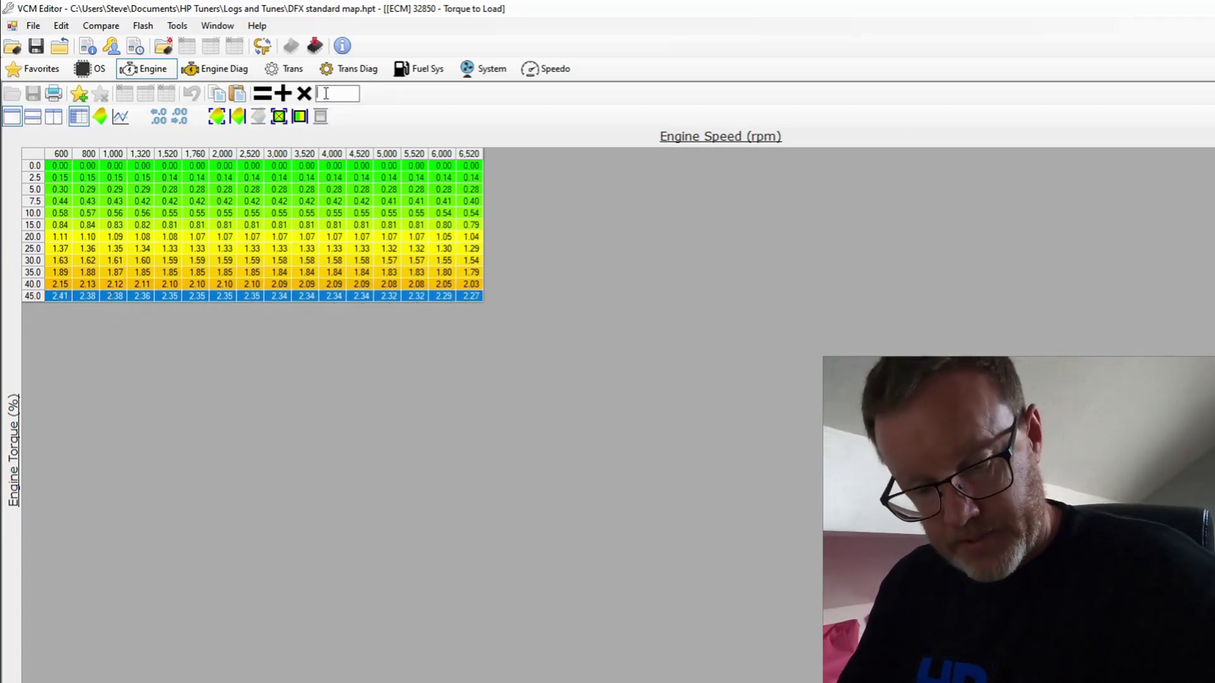
type("1.1")
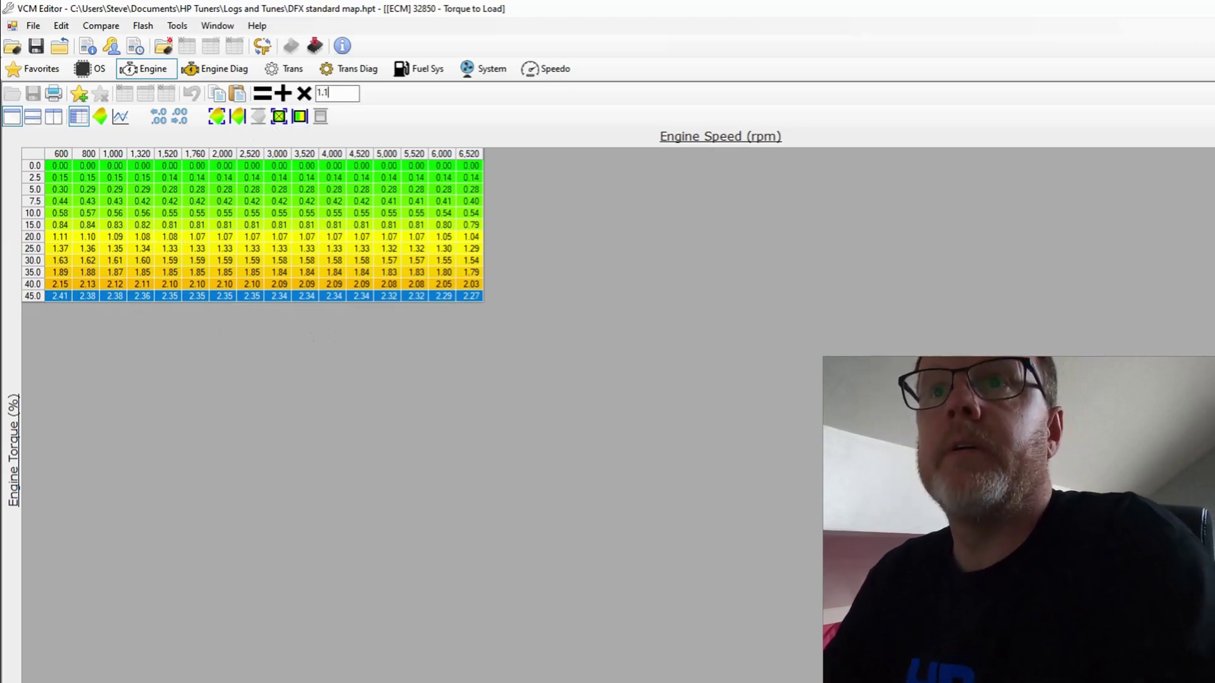
left_click(303, 94)
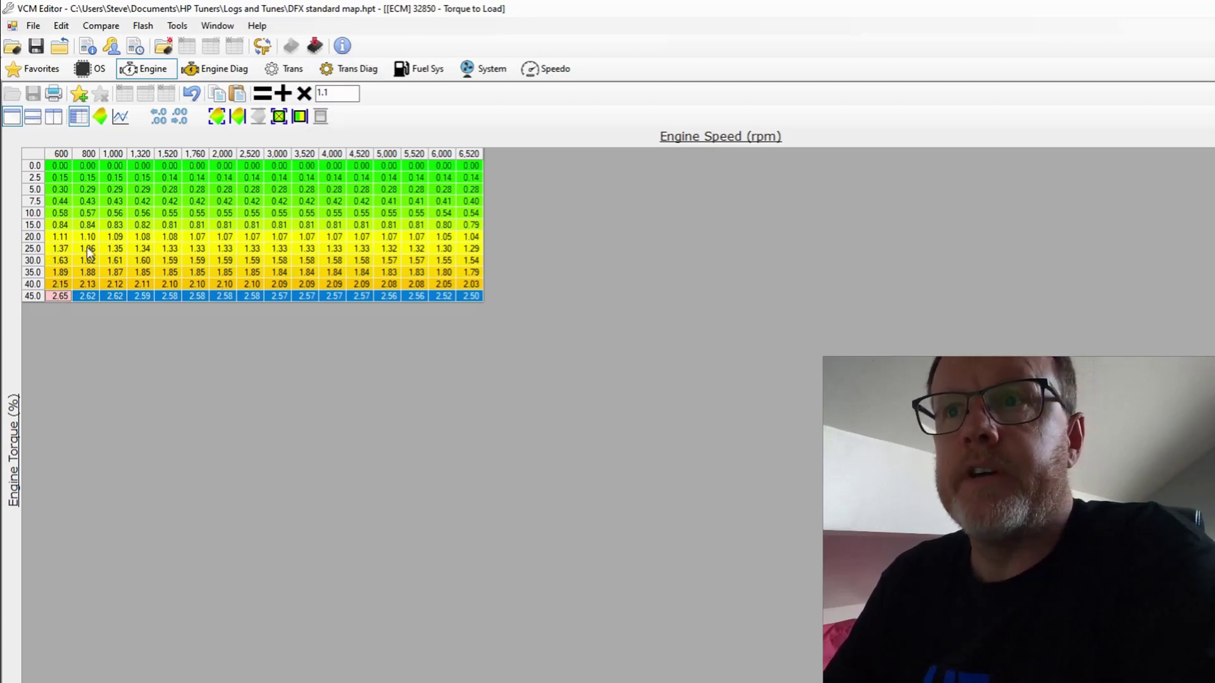
Interpolate the Torque to Load table vertically between the 25% and 45% torque rows at all engine speeds and close it
left_click_drag(481, 295, 65, 252)
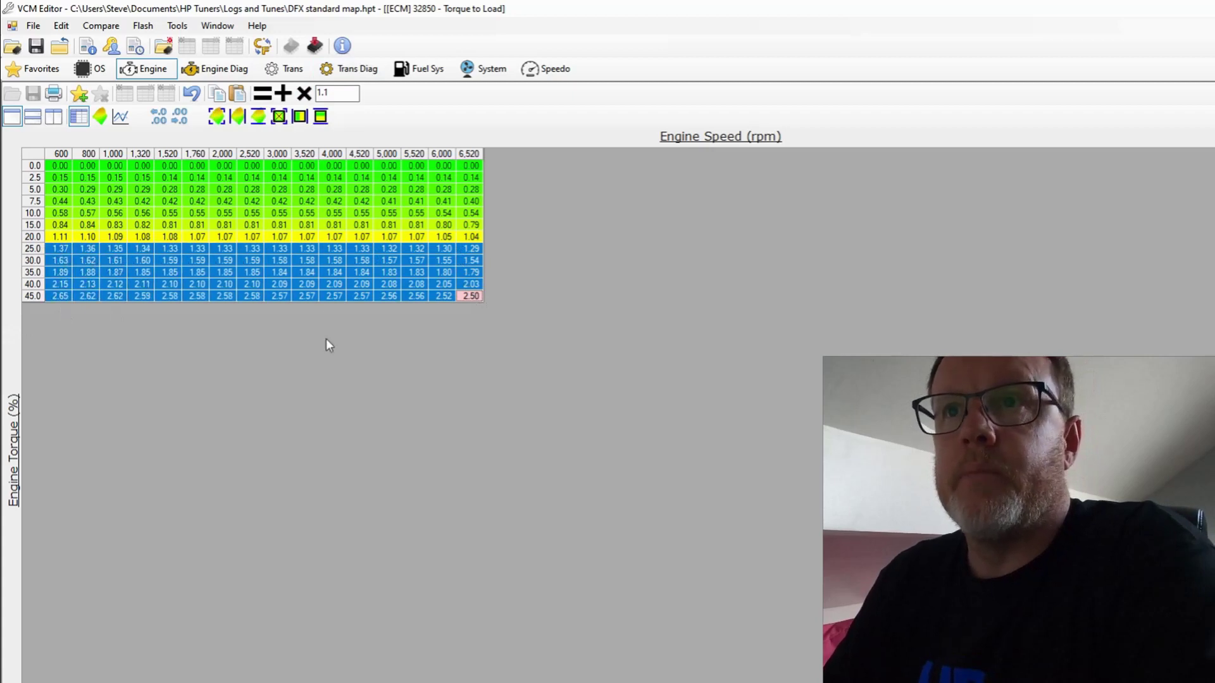
left_click(322, 117)
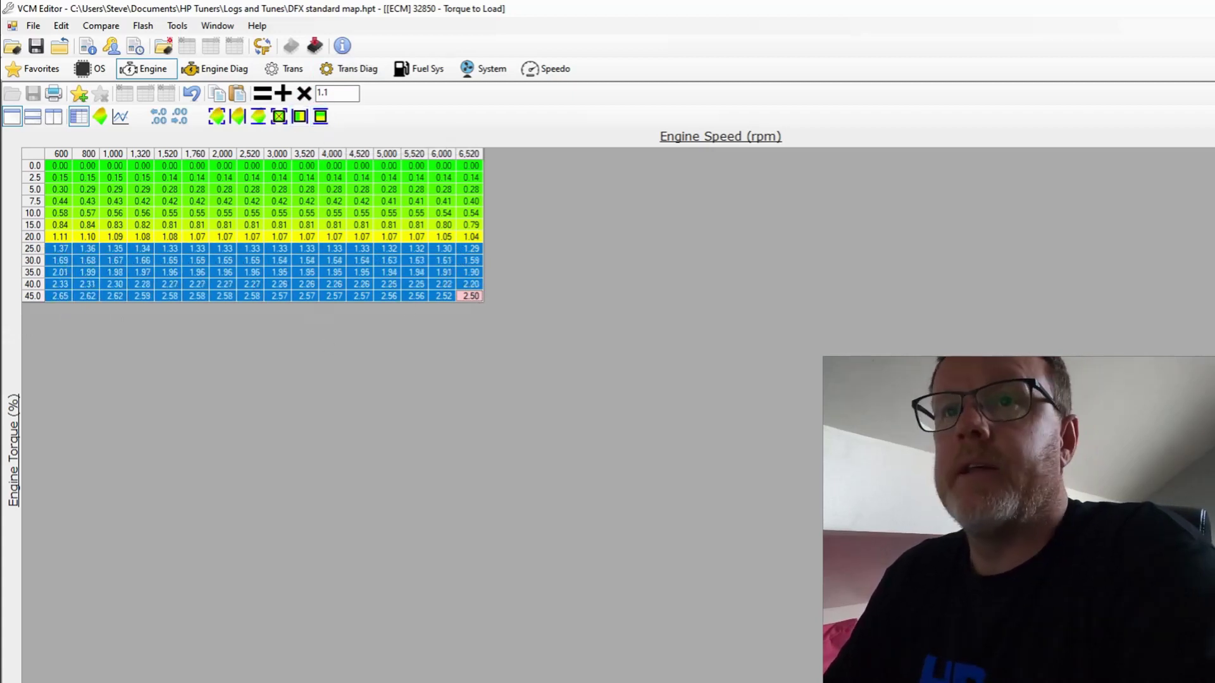
key("Escape")
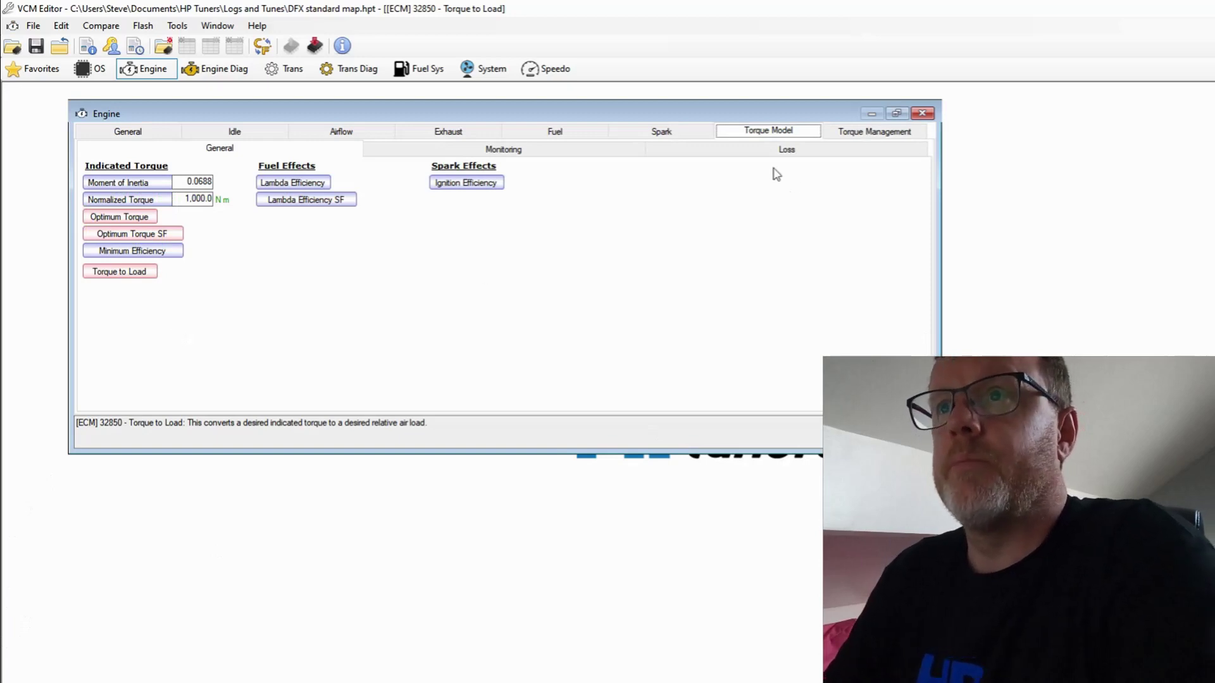
In torque management, multiply the maximum indicated torque limit by 1.2 at all engine speeds
left_click(490, 153)
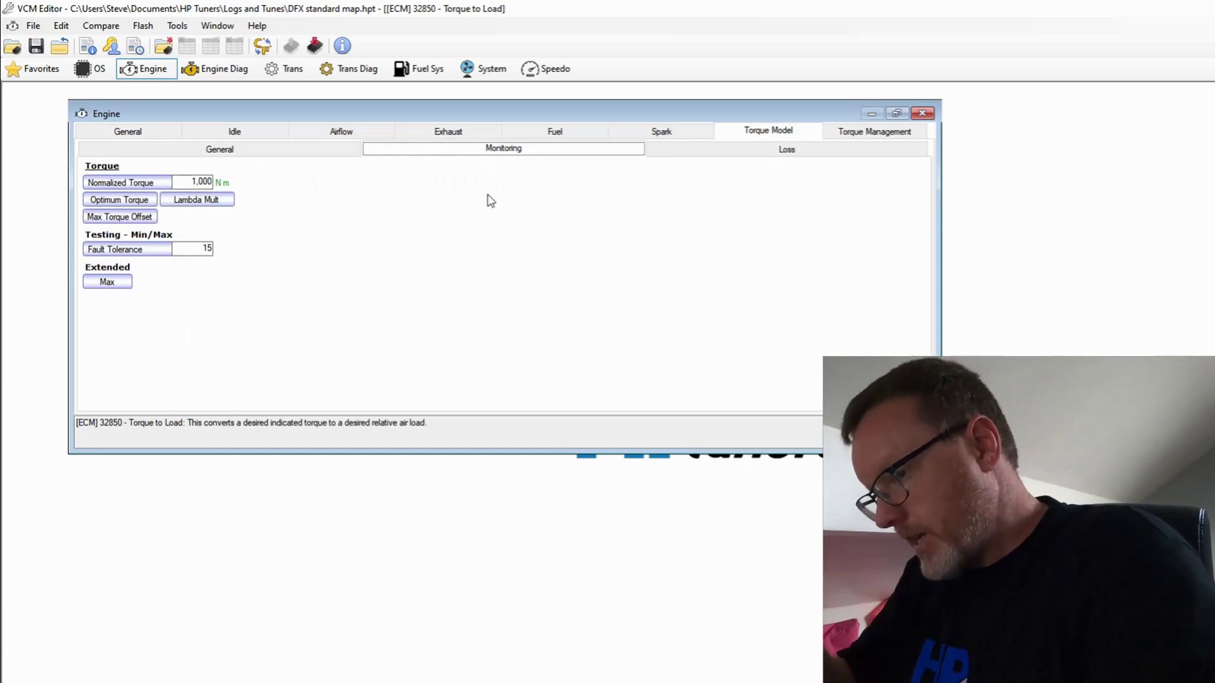
left_click(751, 150)
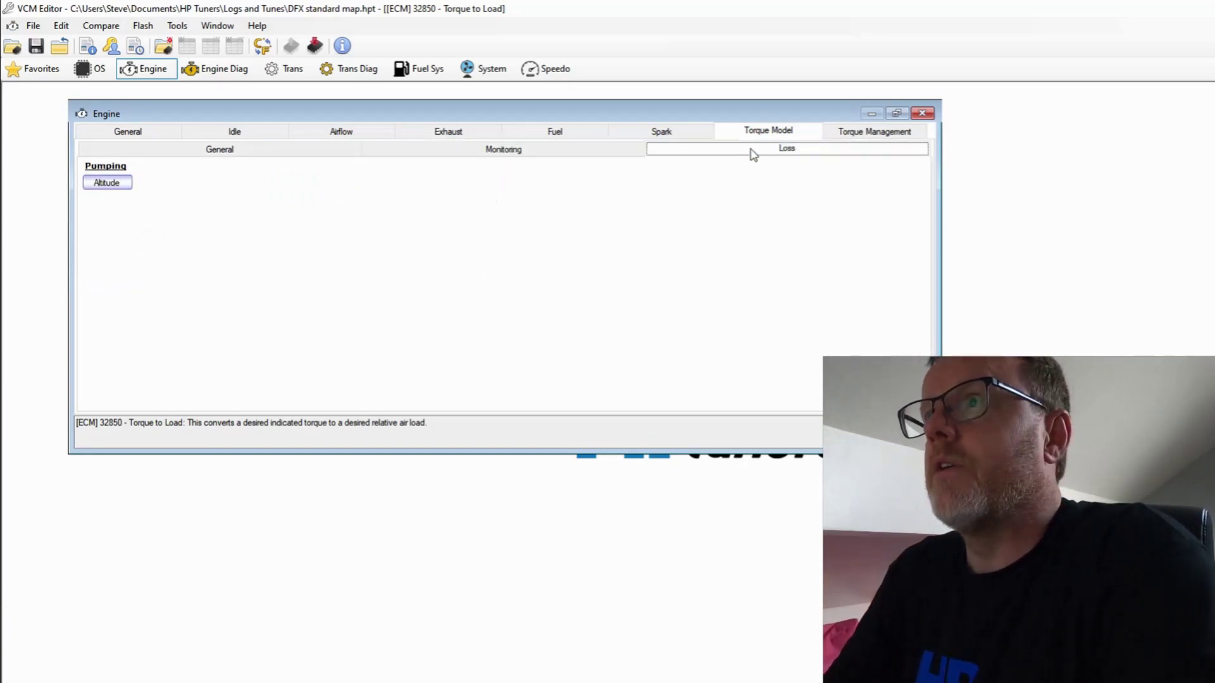
left_click(873, 132)
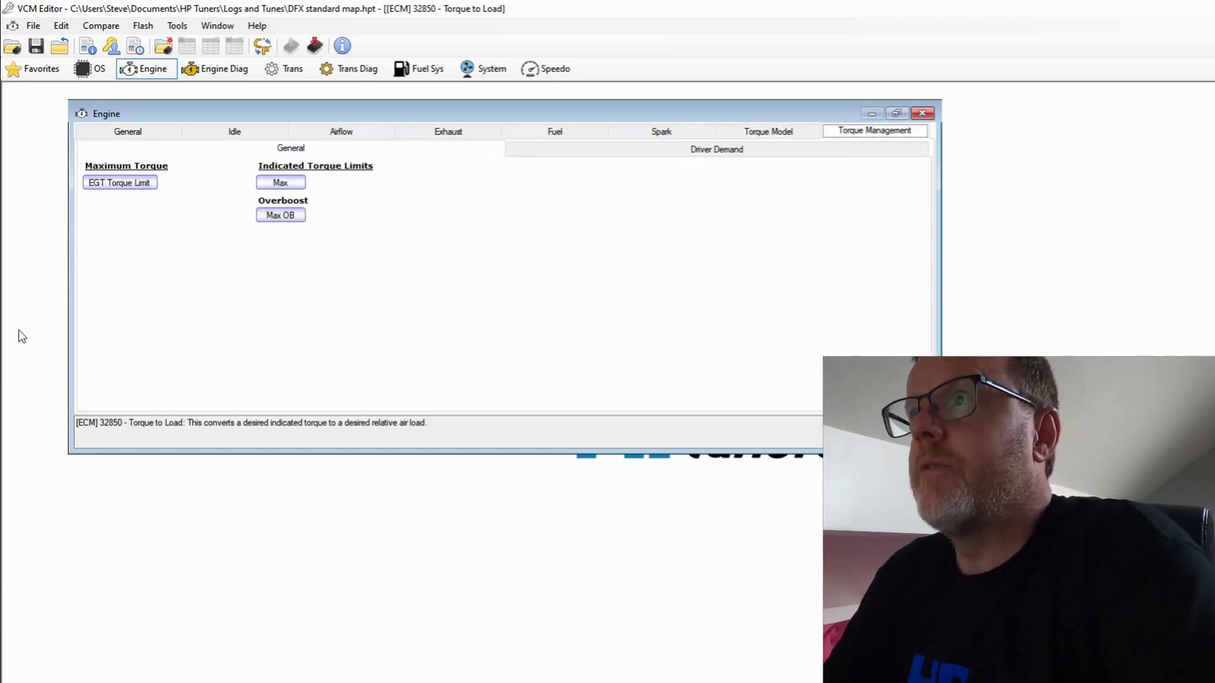
left_click(280, 182)
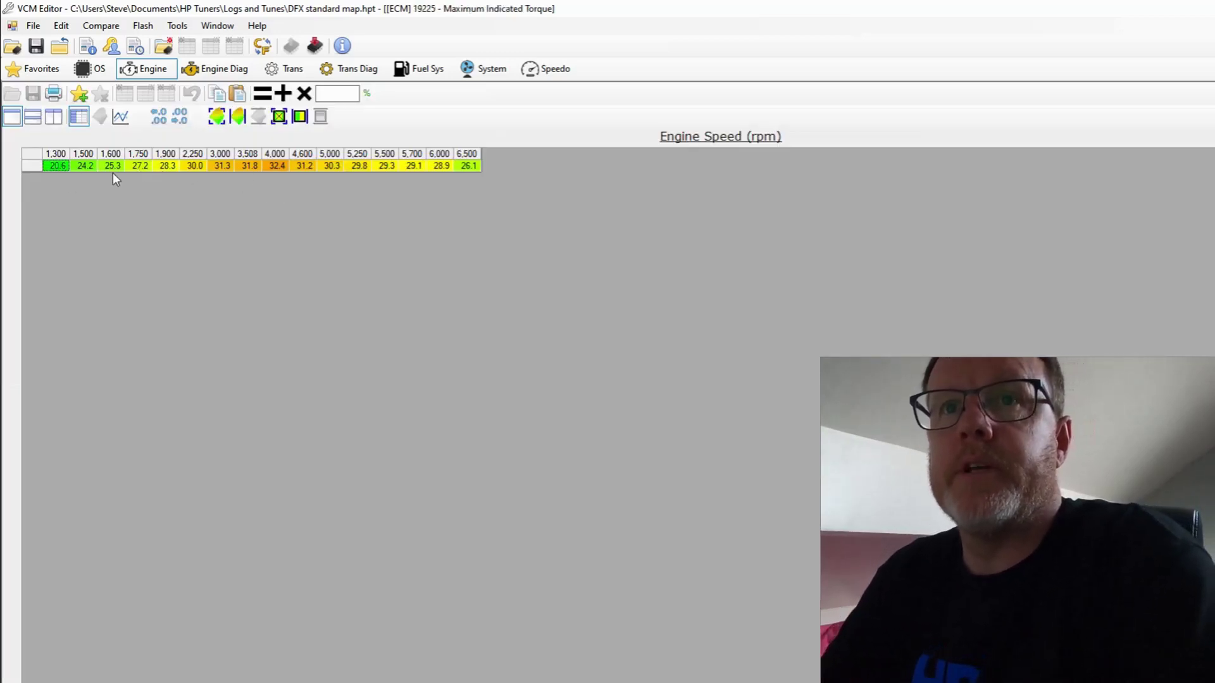
left_click(42, 154)
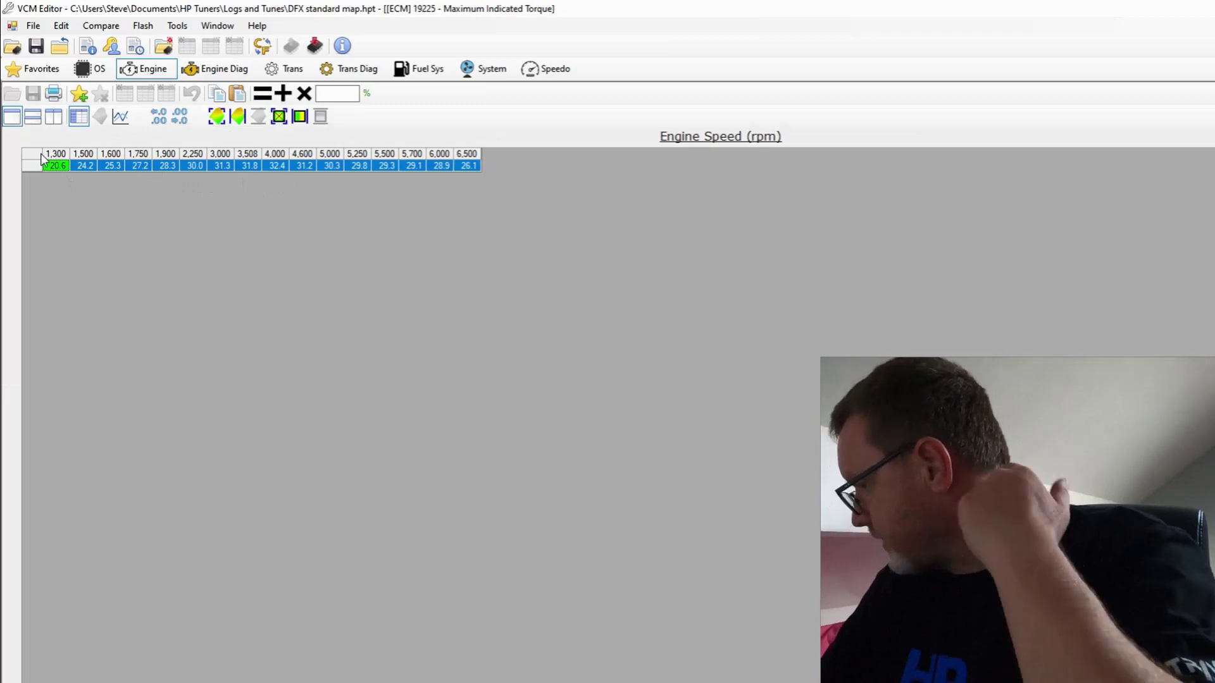
left_click(326, 93)
type("1")
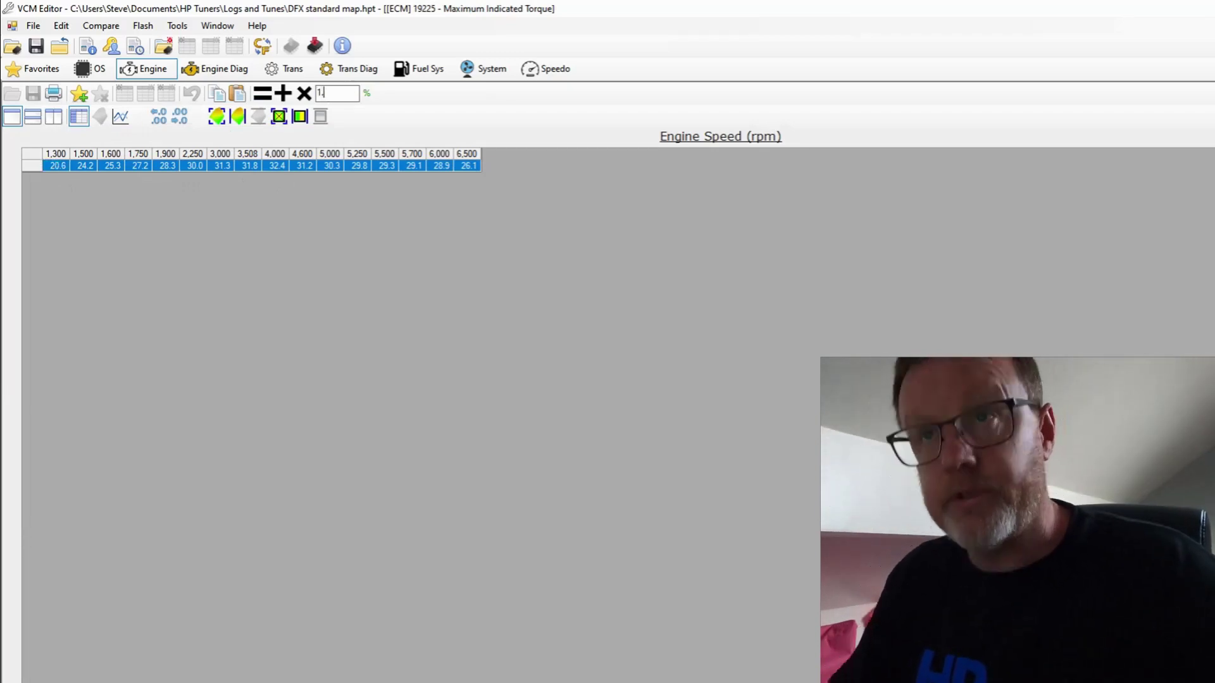
type(".2")
left_click(304, 94)
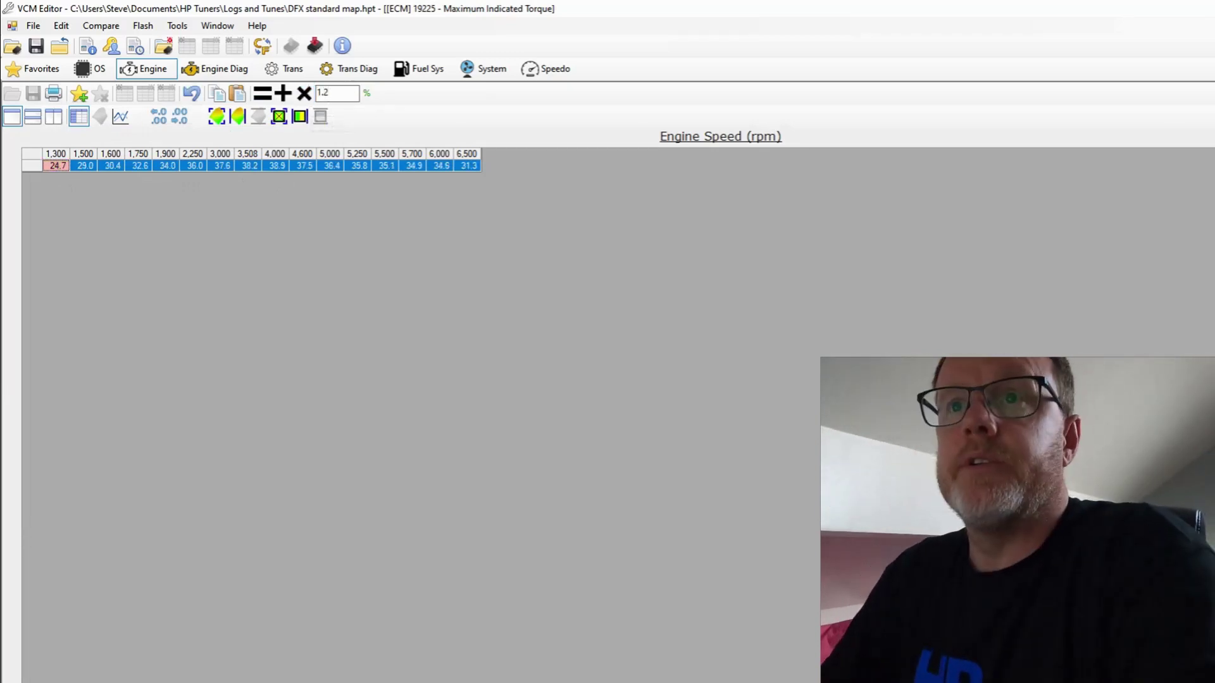
Multiply the overboost maximum indicated torque limit by 1.2 at all engine speeds and close the table
left_click(146, 69)
left_click(294, 215)
left_click(34, 157)
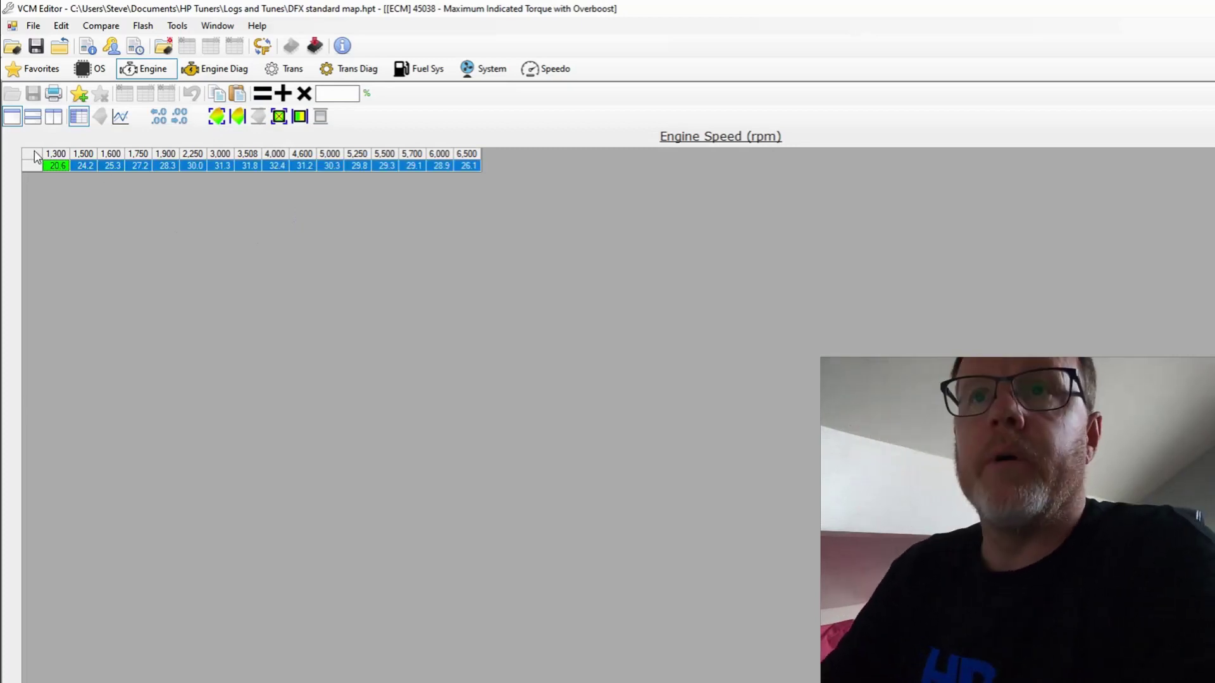
left_click(329, 94)
type("1.2")
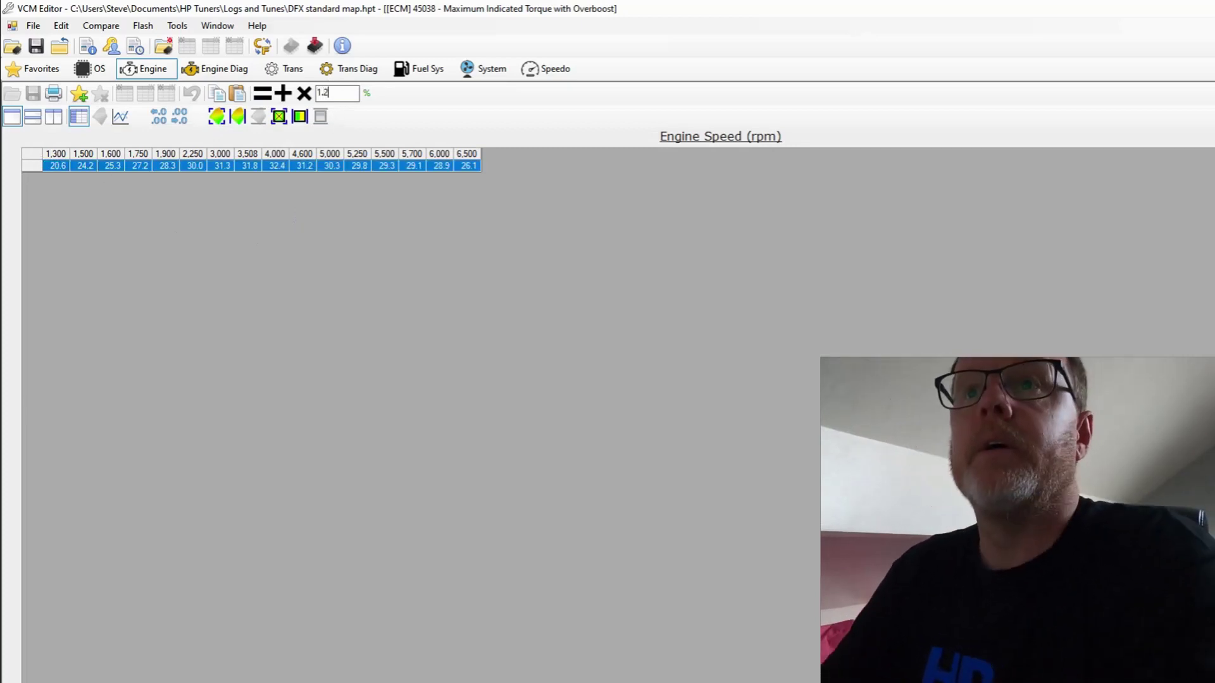
left_click(304, 93)
key("Escape")
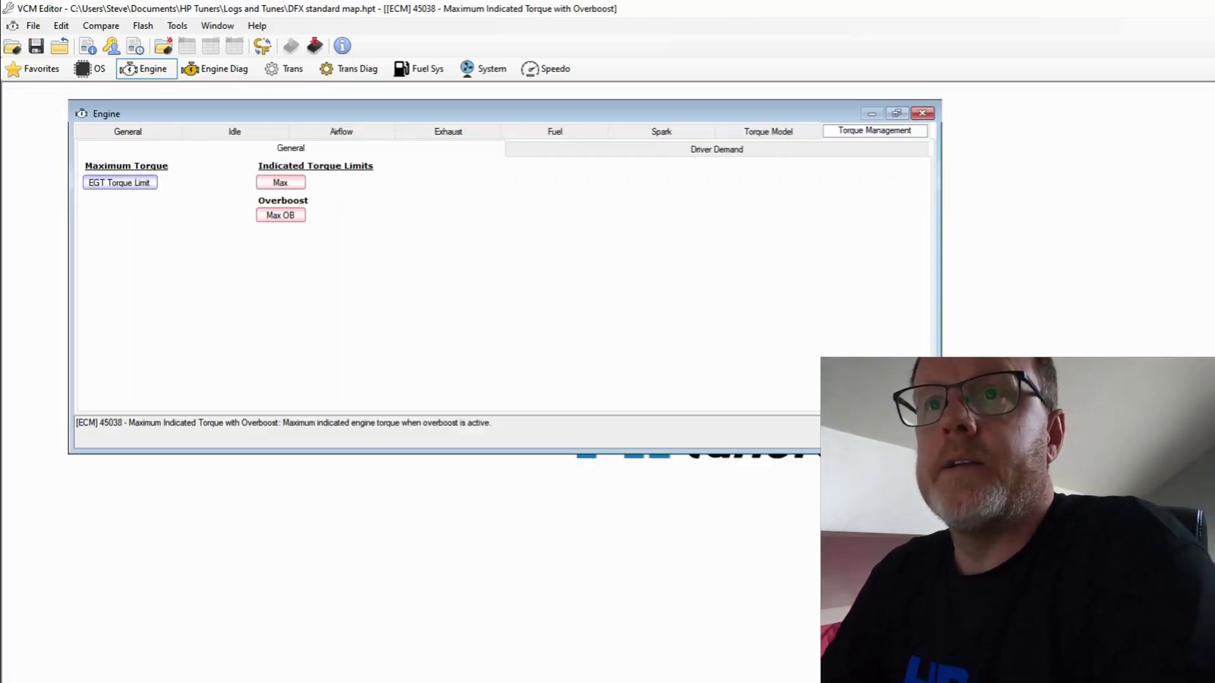
In the Driver Demand Drive table, multiply the 100% accelerator pedal column by 1.2 at all engine speeds
left_click(602, 152)
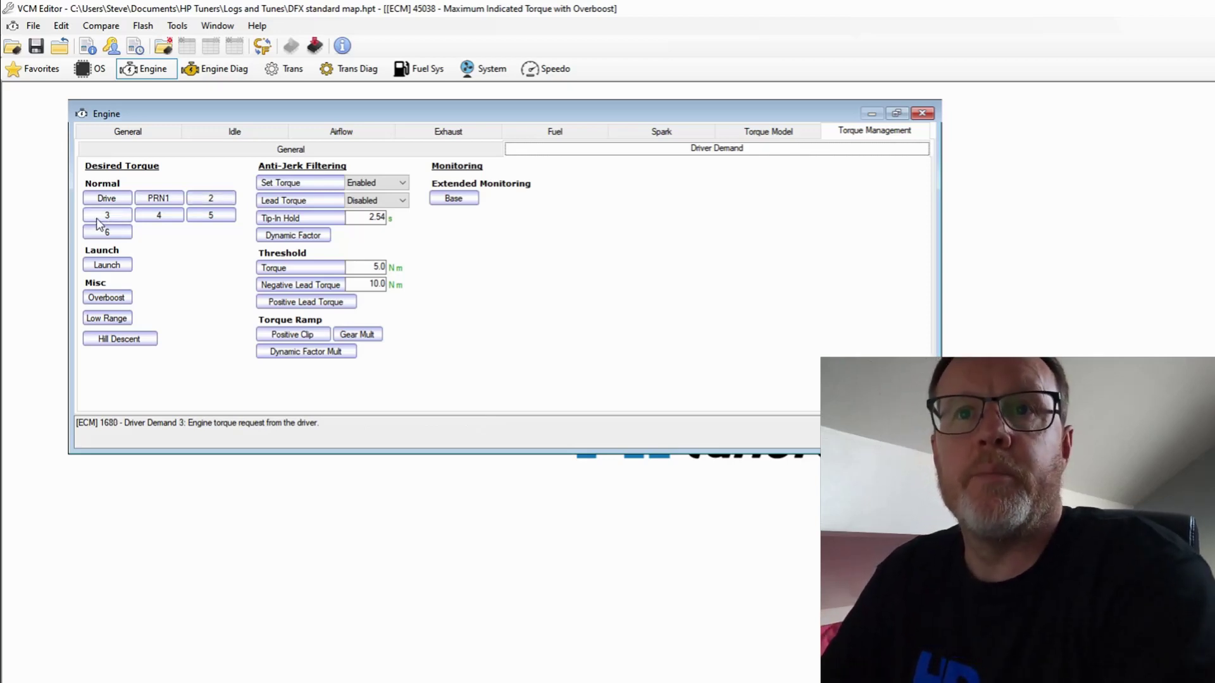
left_click(158, 198)
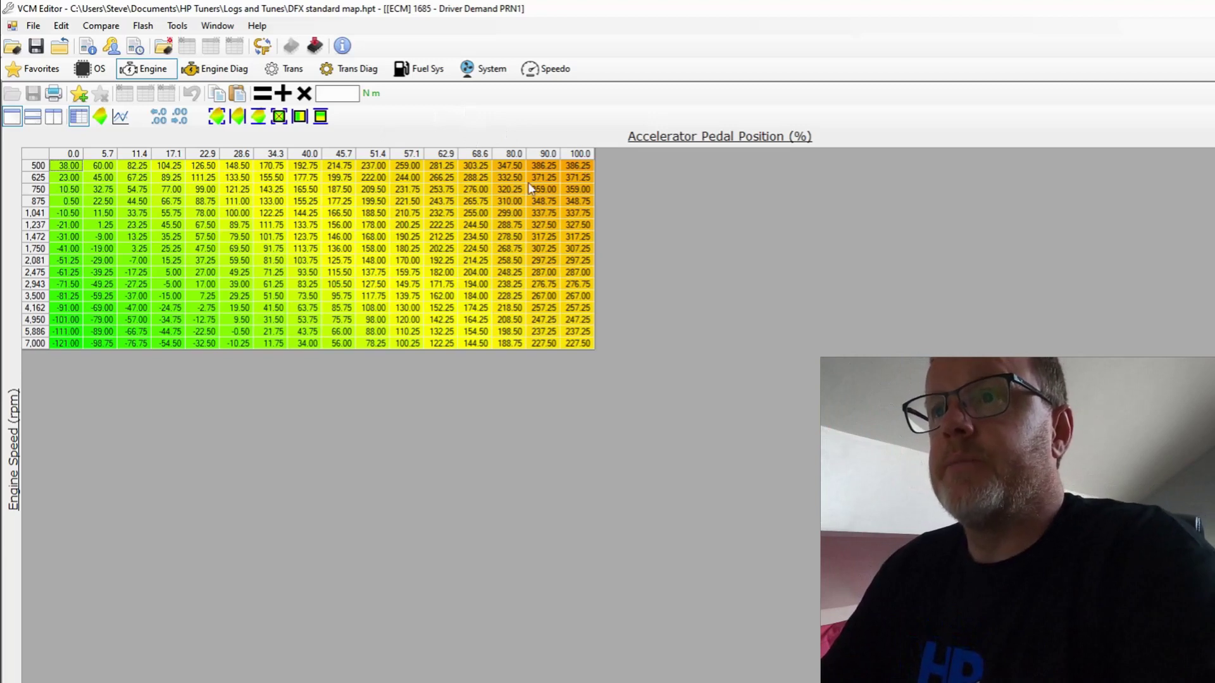
key("ctrl+Tab")
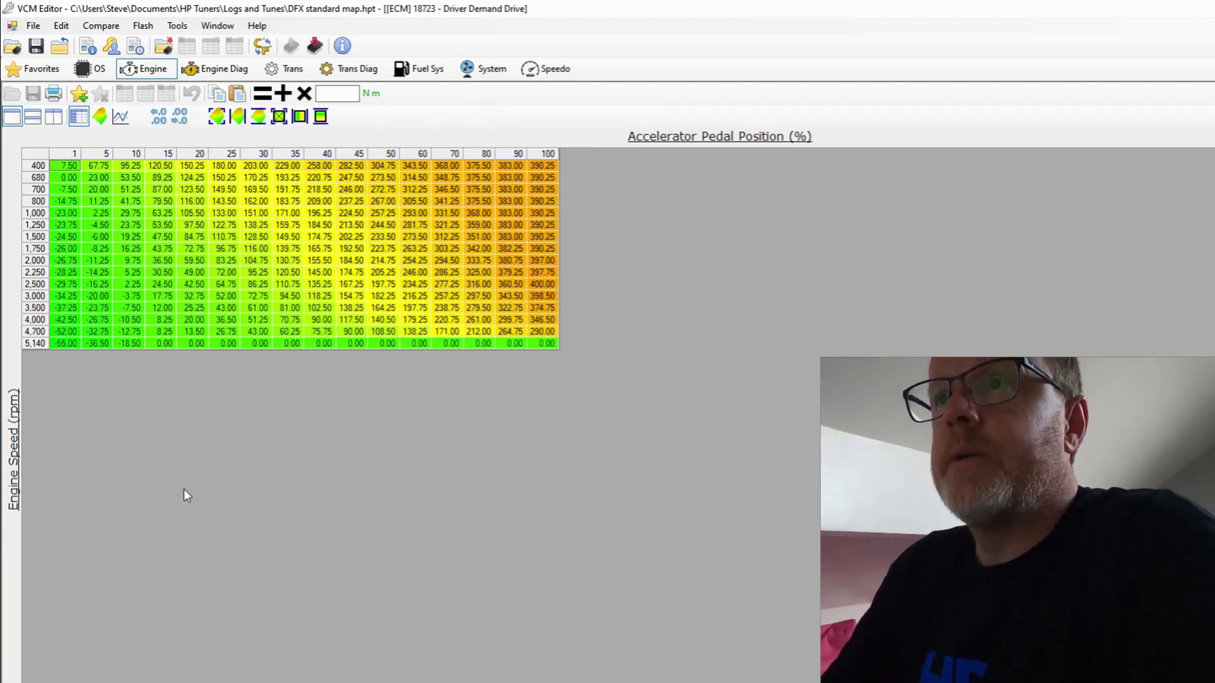
left_click(539, 156)
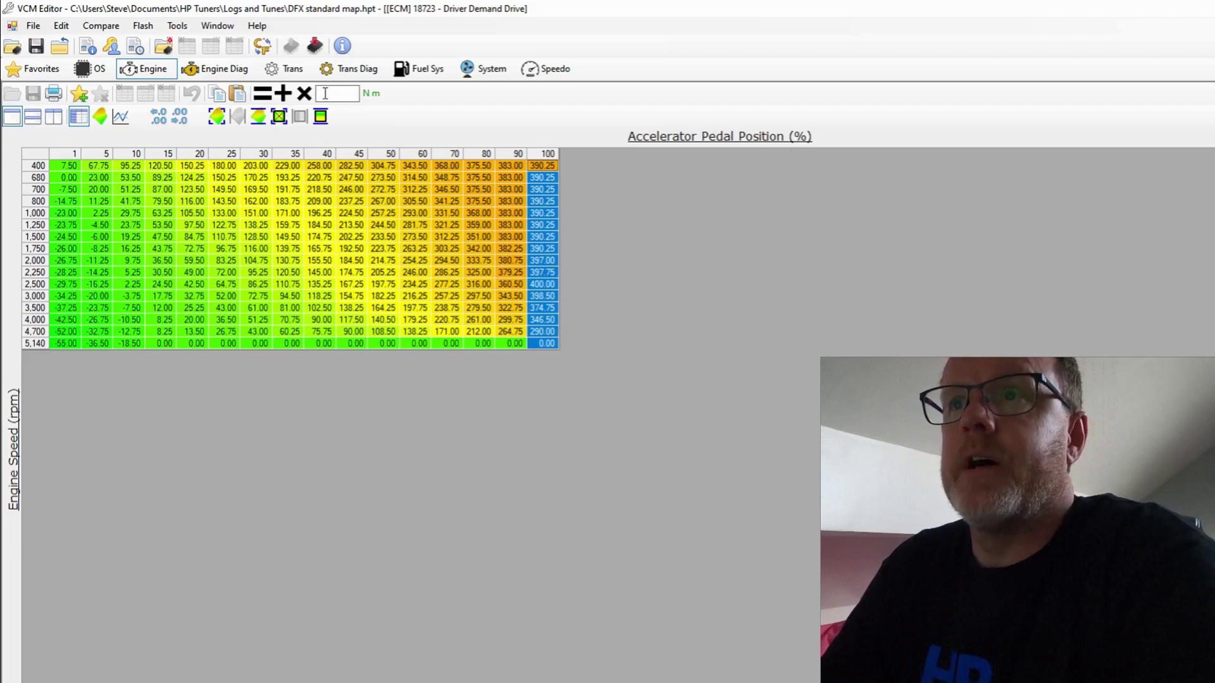
left_click(325, 93)
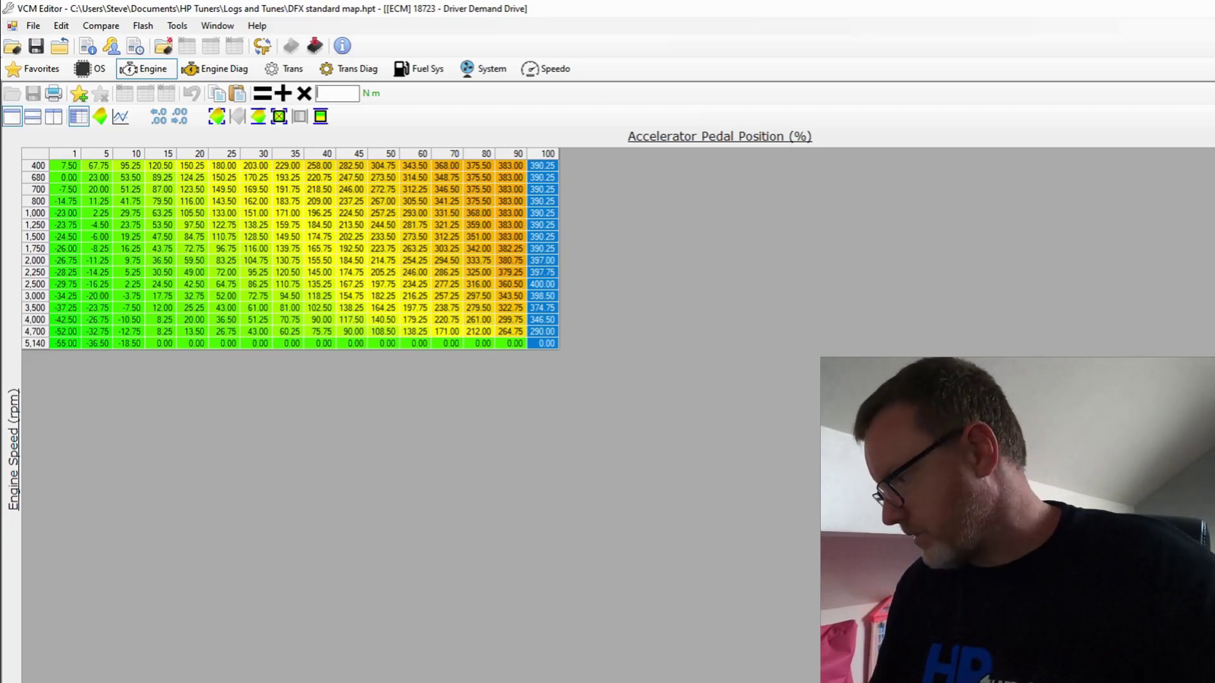
type("1")
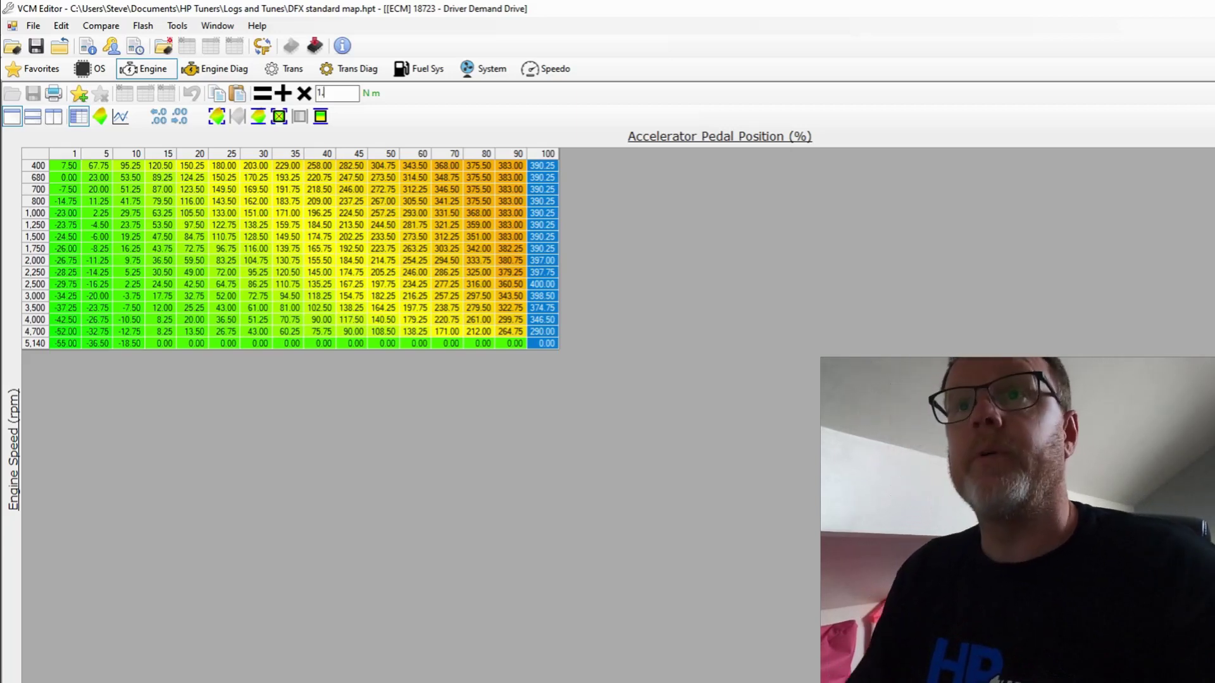
type(".2")
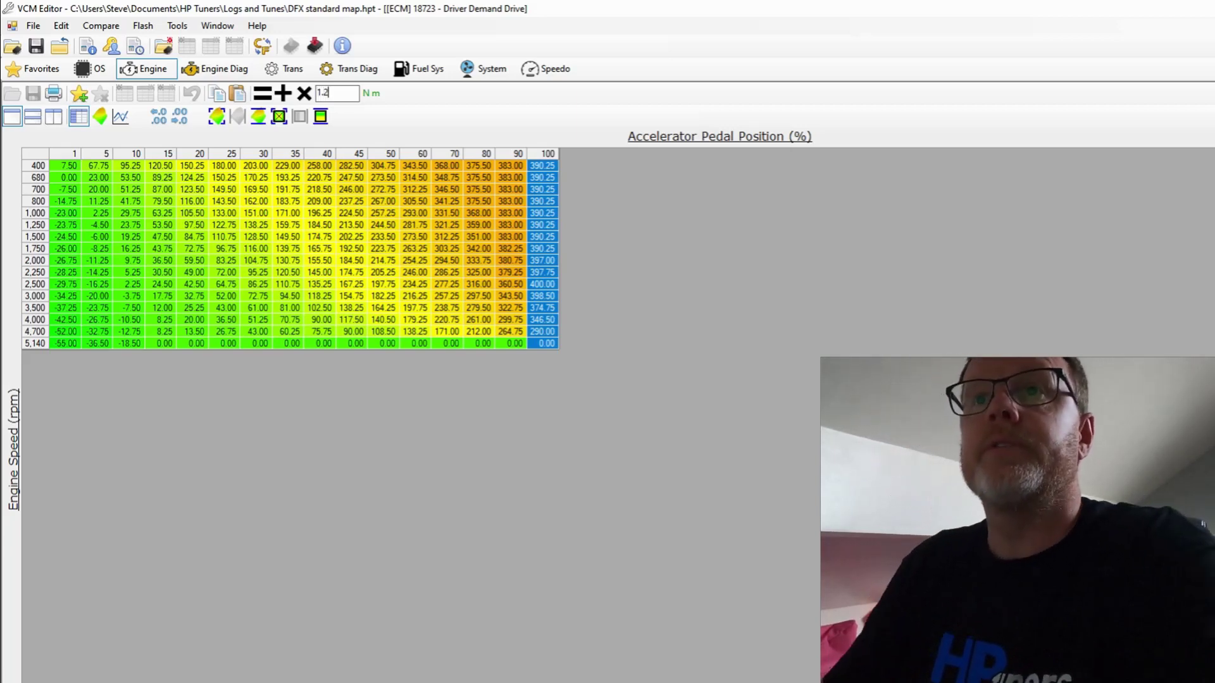
left_click(304, 93)
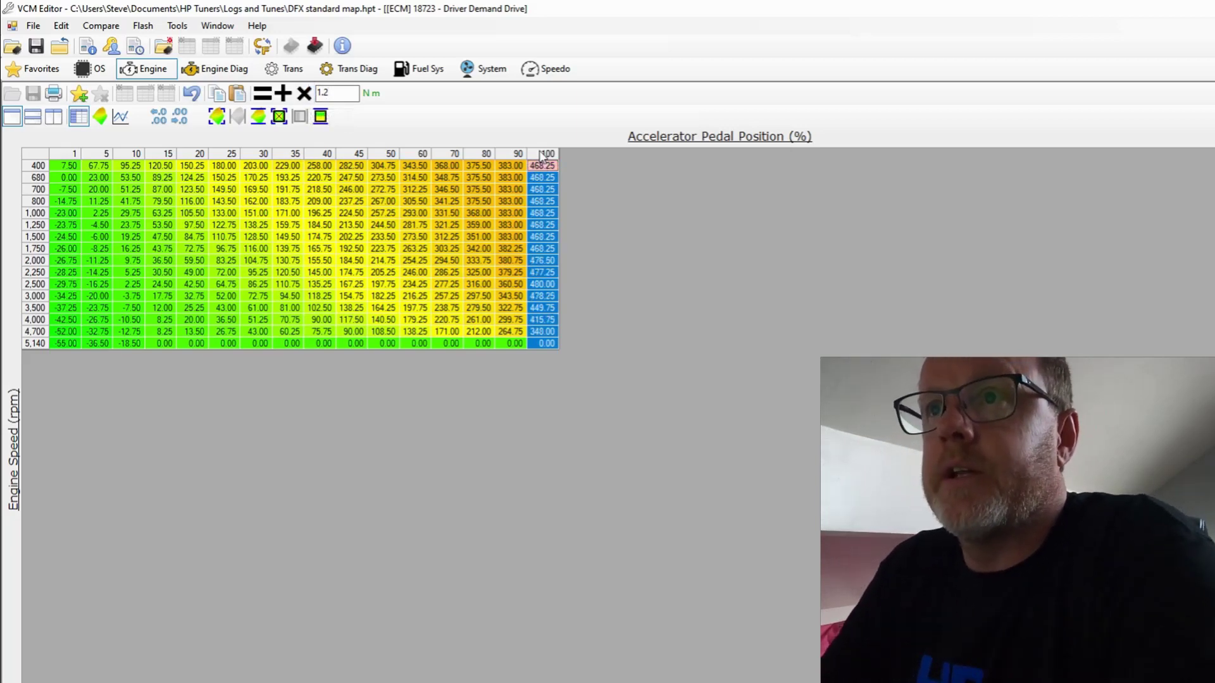
Interpolate the Driver Demand Drive table horizontally between the 80% and 100% pedal columns and close it
left_click_drag(543, 154, 485, 155)
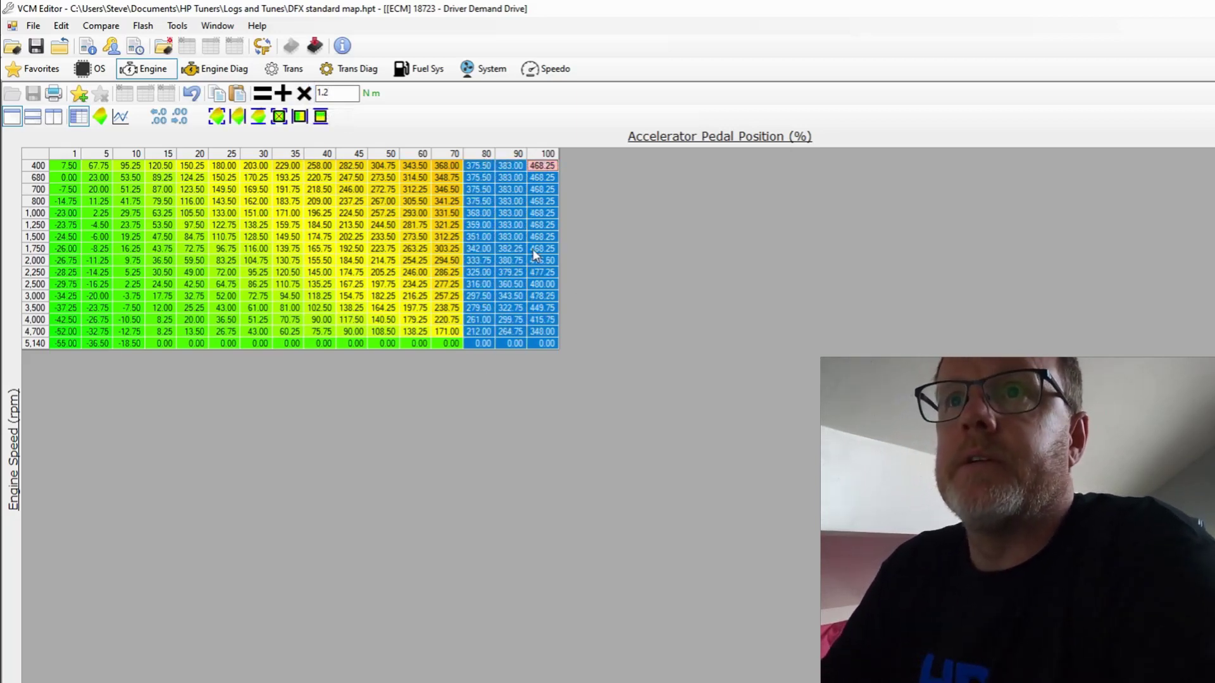
left_click(300, 117)
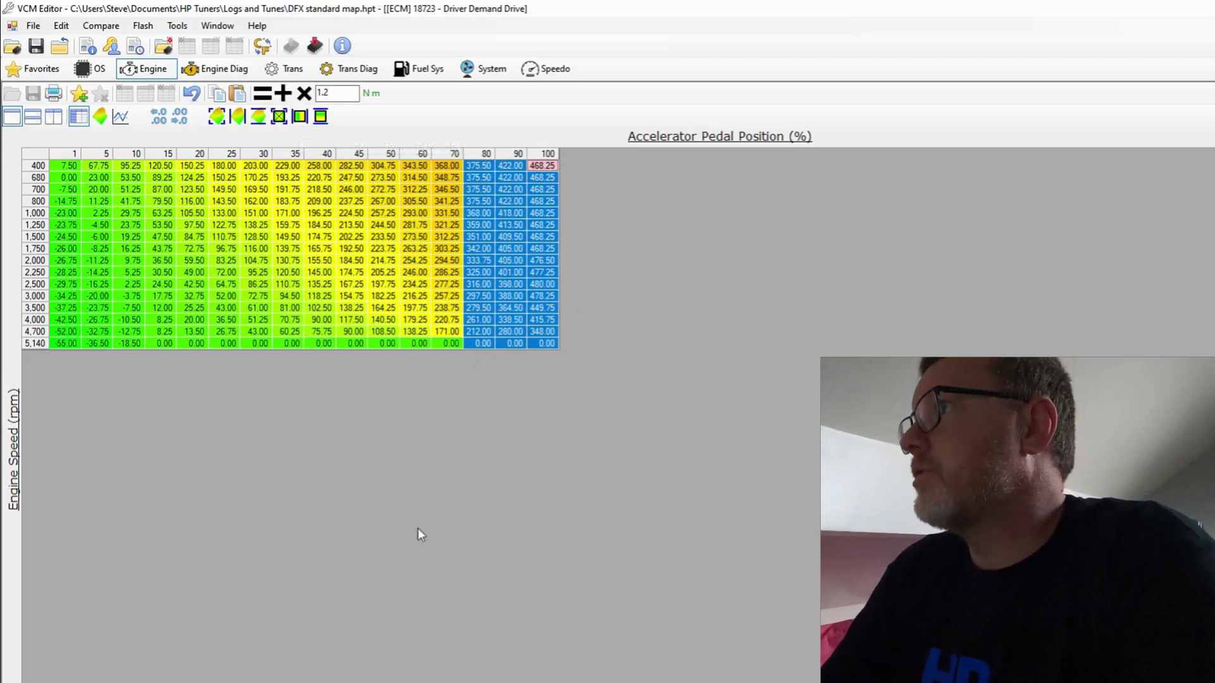
key("Escape")
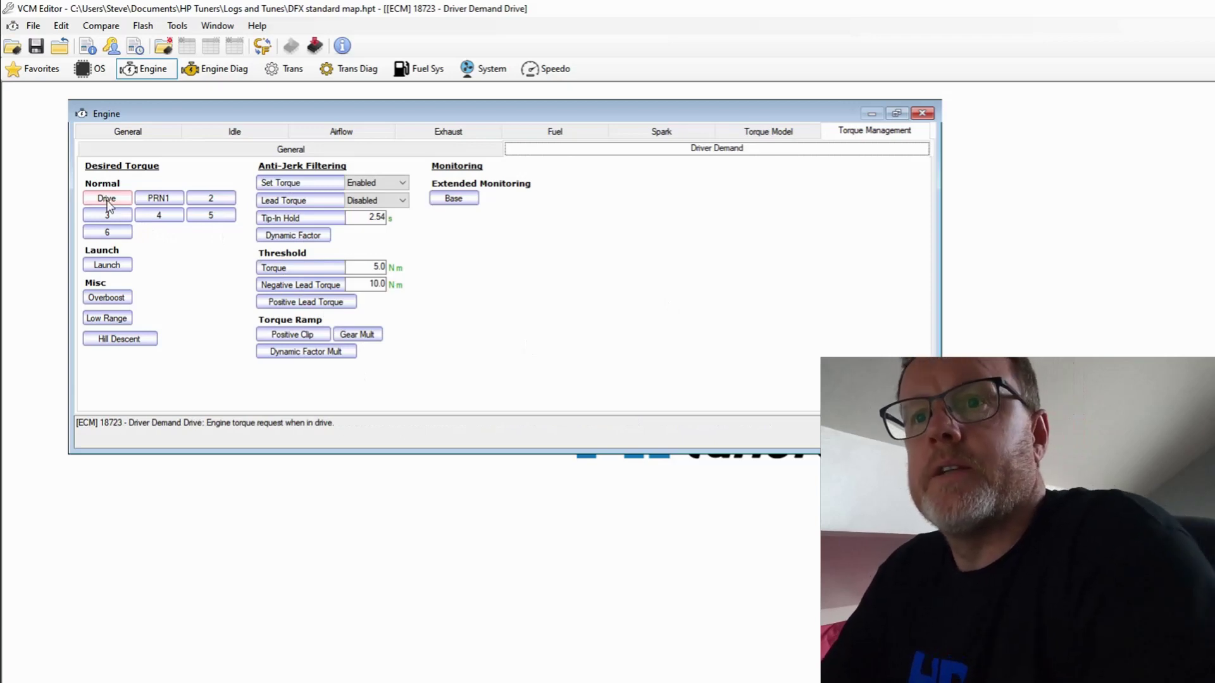
In the Driver Demand PRN1 table, multiply the 100% pedal column by 1.2 and interpolate horizontally between the 80% and 100% columns
left_click(157, 198)
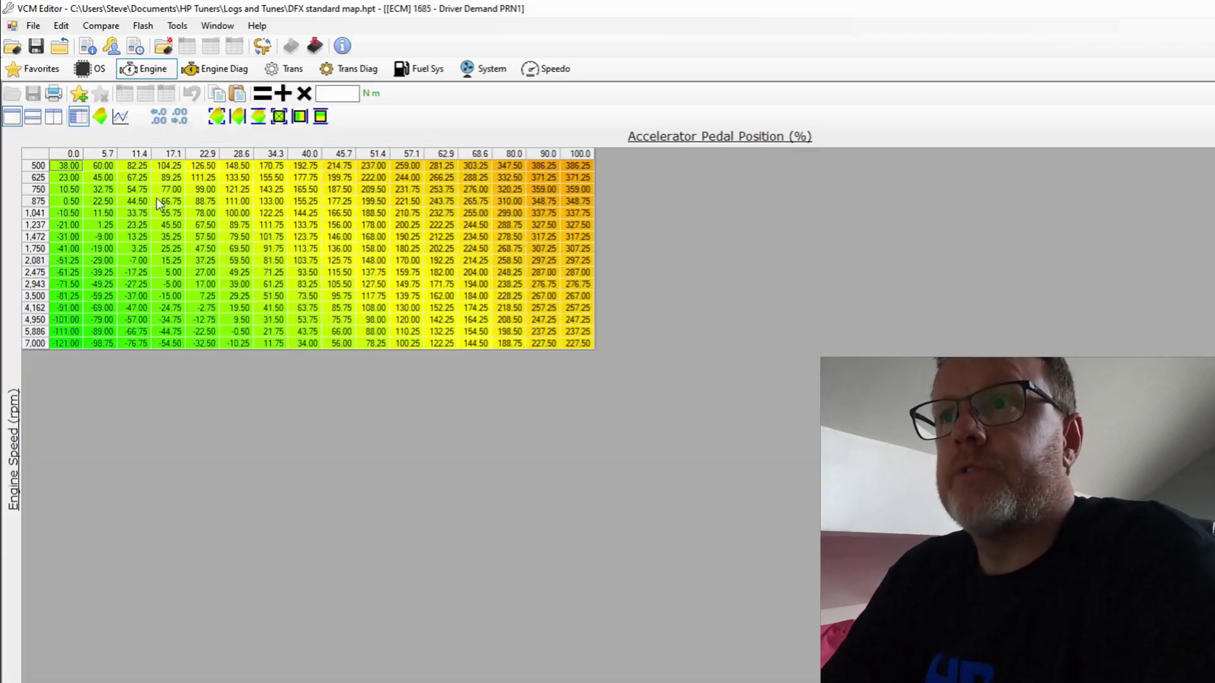
left_click(569, 154)
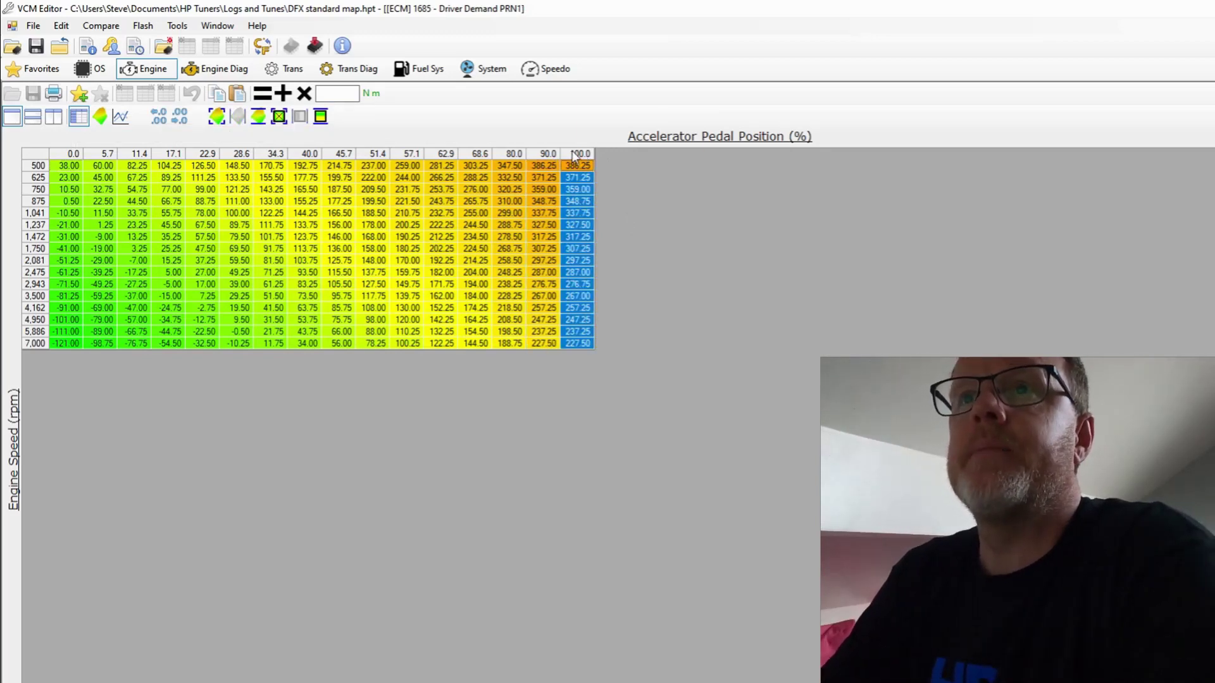
left_click(320, 94)
type("1.2")
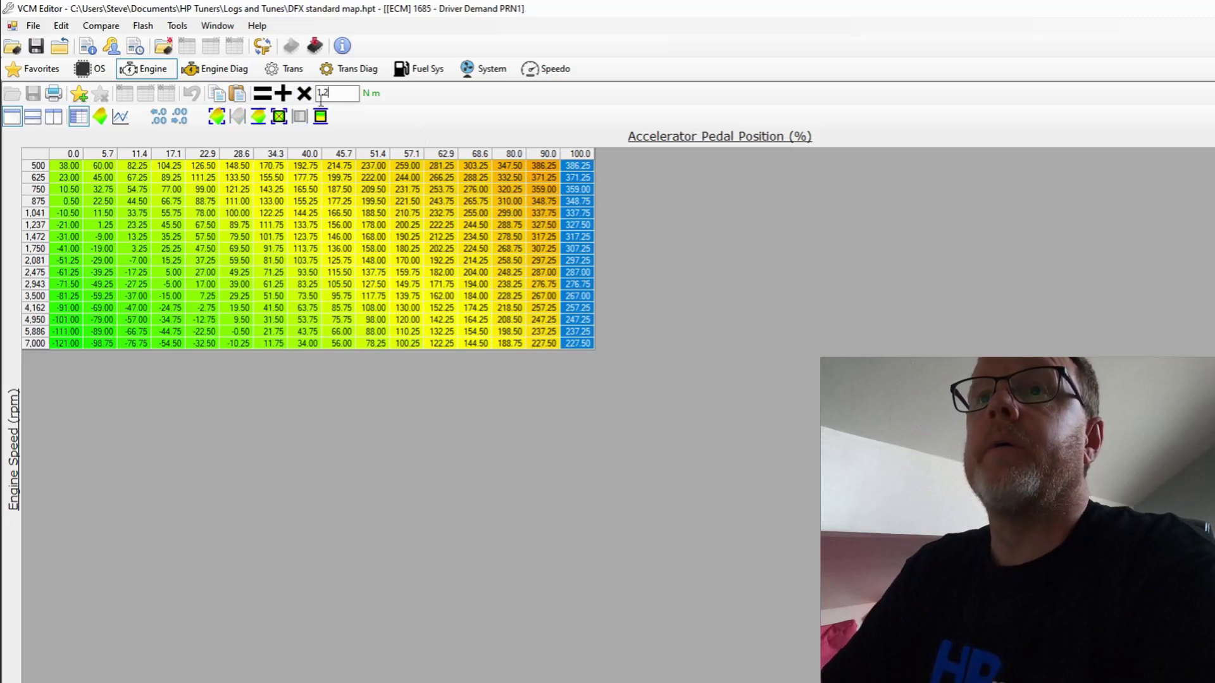
left_click(304, 93)
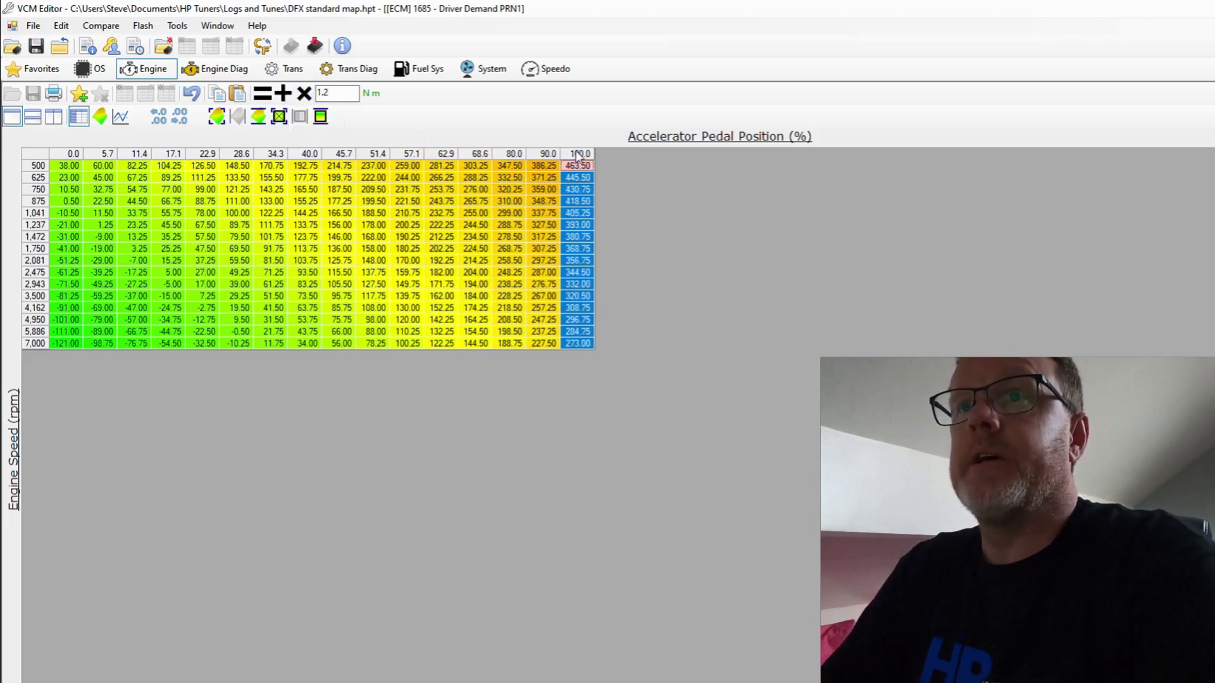
left_click(510, 154, "shift")
left_click(321, 116)
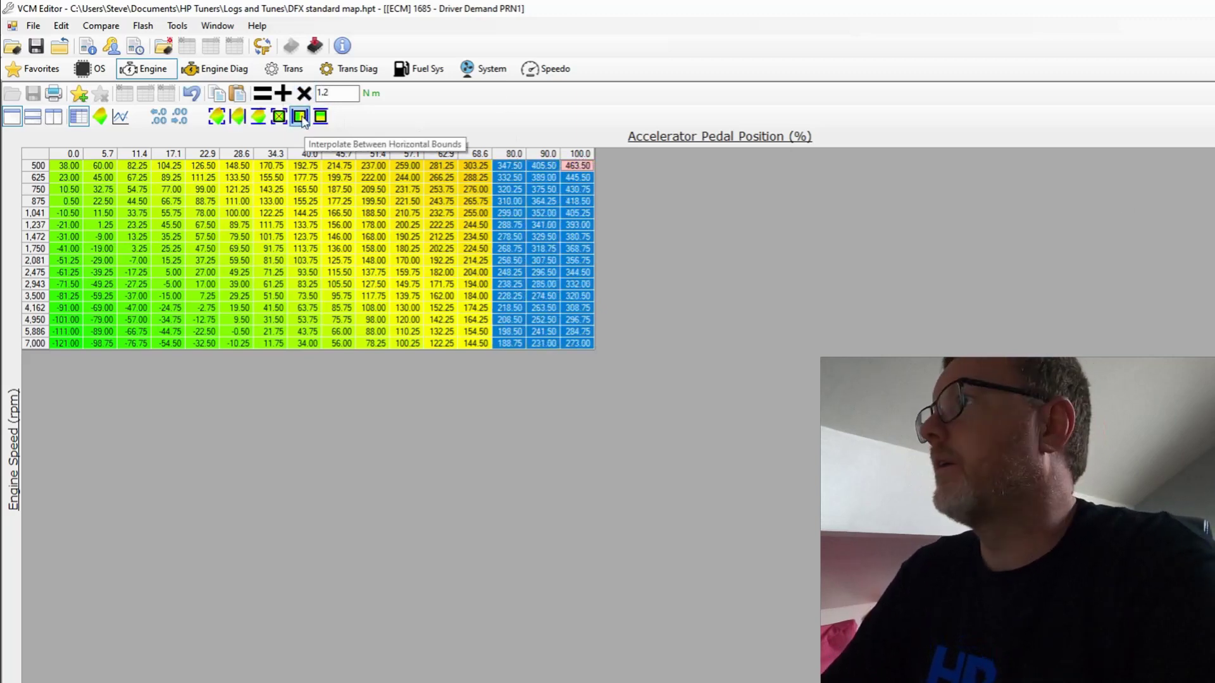
left_click(144, 68)
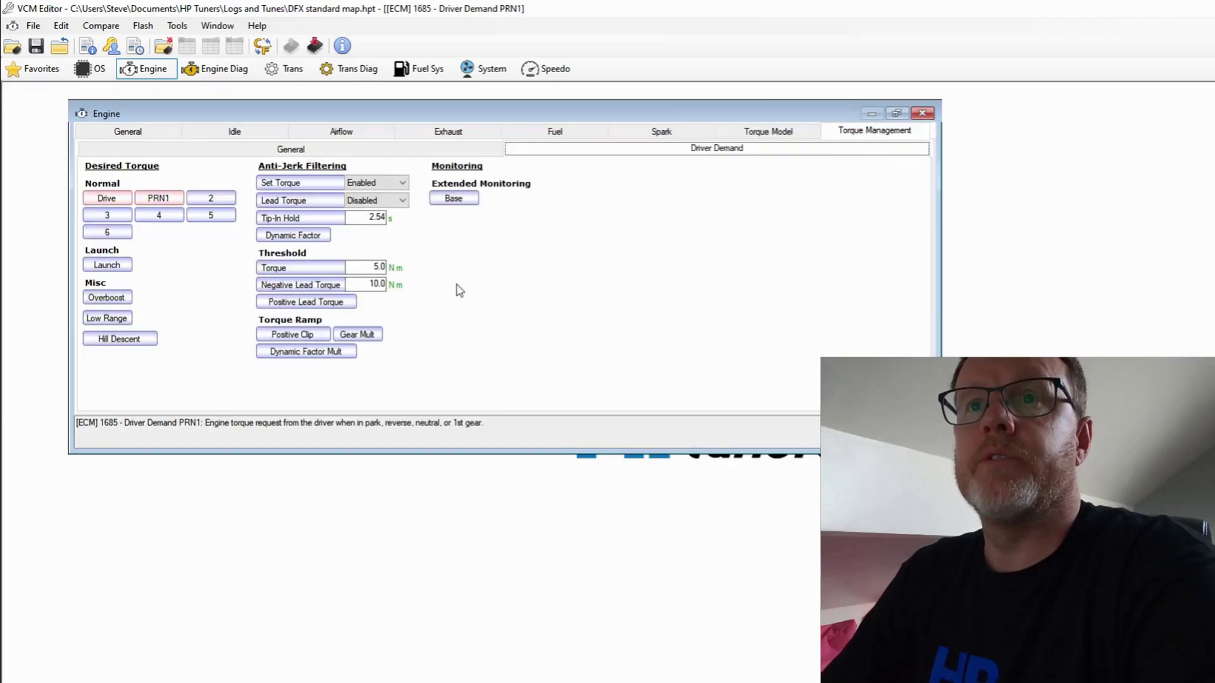
In the Driver Demand 2 table, multiply the 100% pedal column by 1.25 and interpolate horizontally between the 80% and 100% columns
left_click(226, 199)
left_click(579, 153)
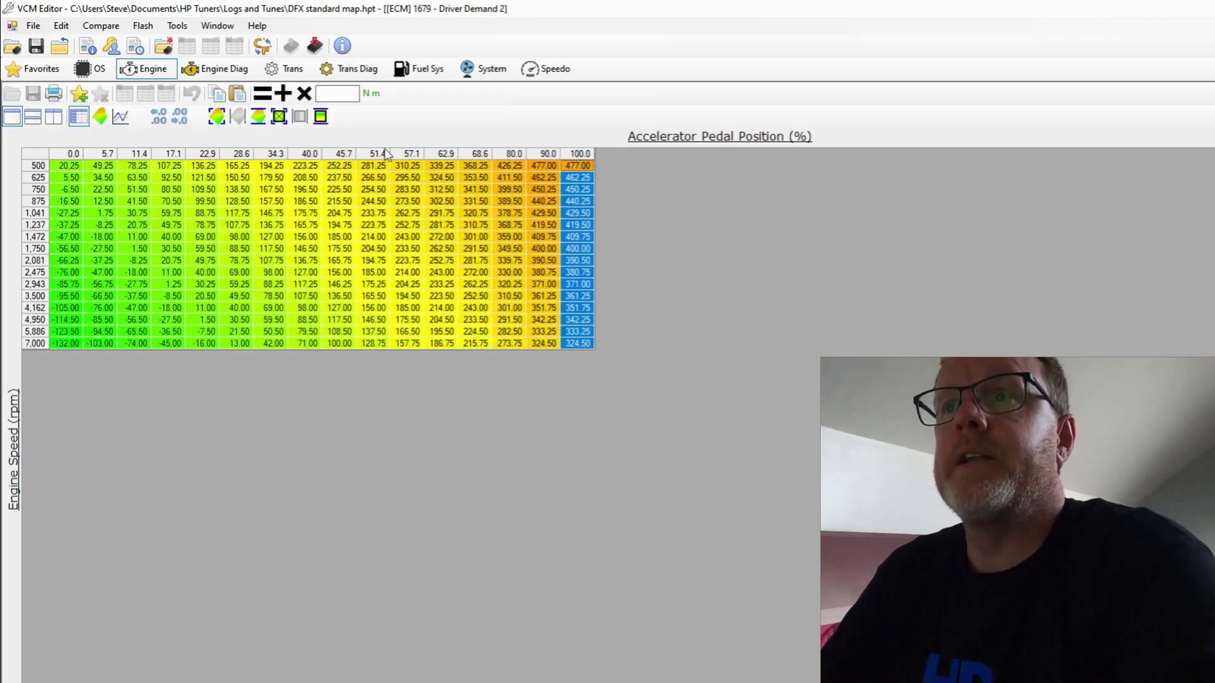
left_click(322, 94)
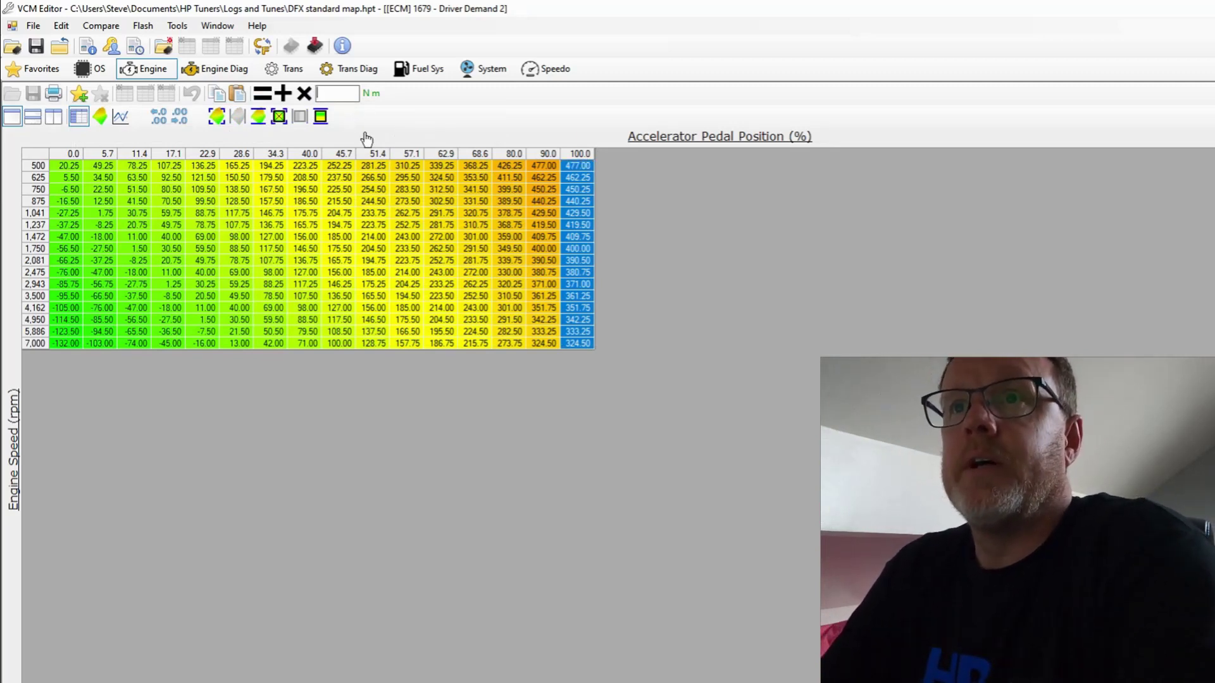
type("1.25")
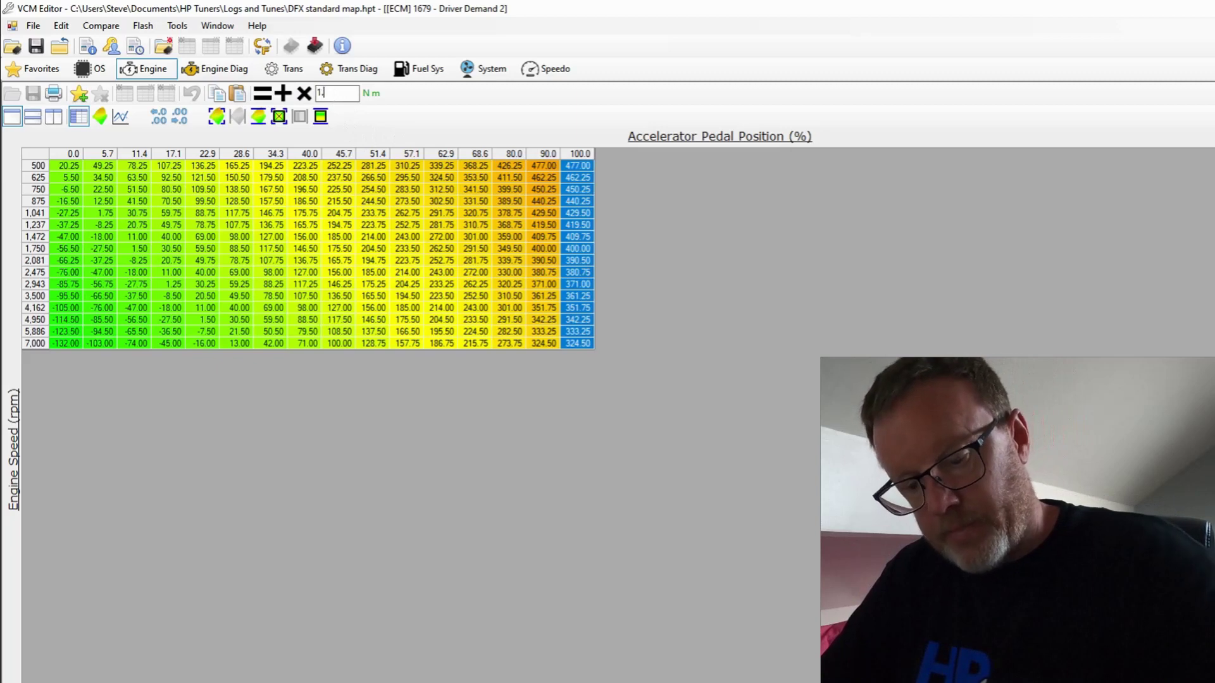
left_click(304, 93)
left_click_drag(573, 154, 522, 154)
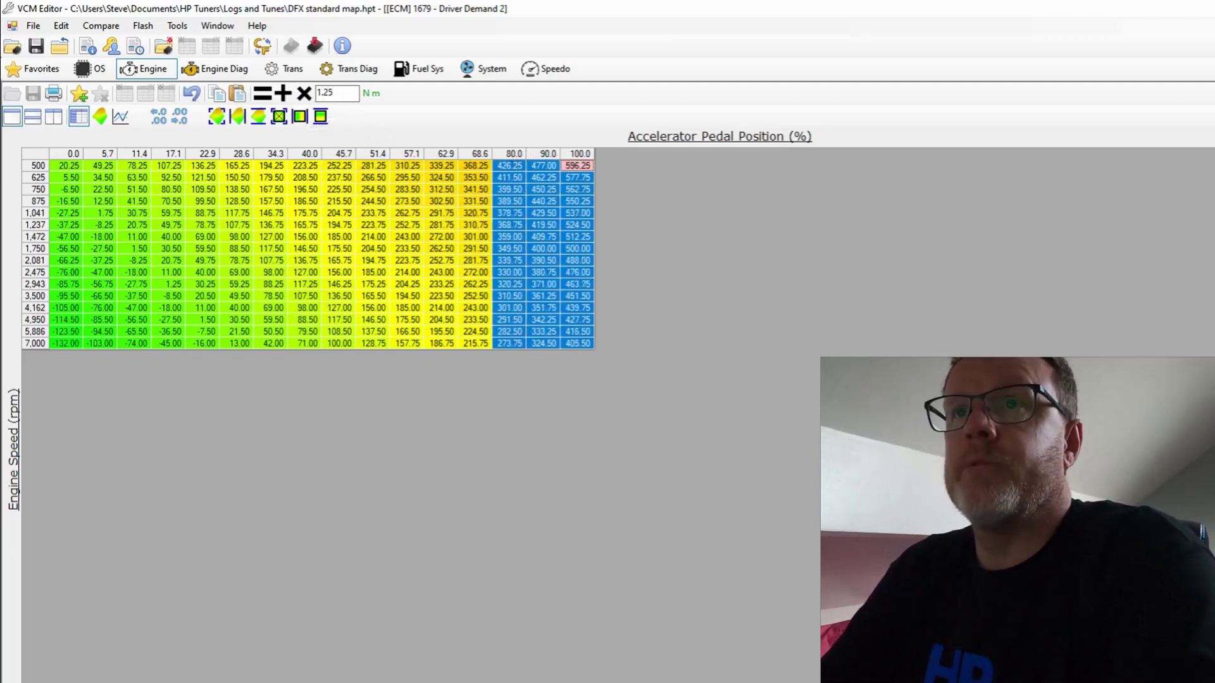
left_click(300, 118)
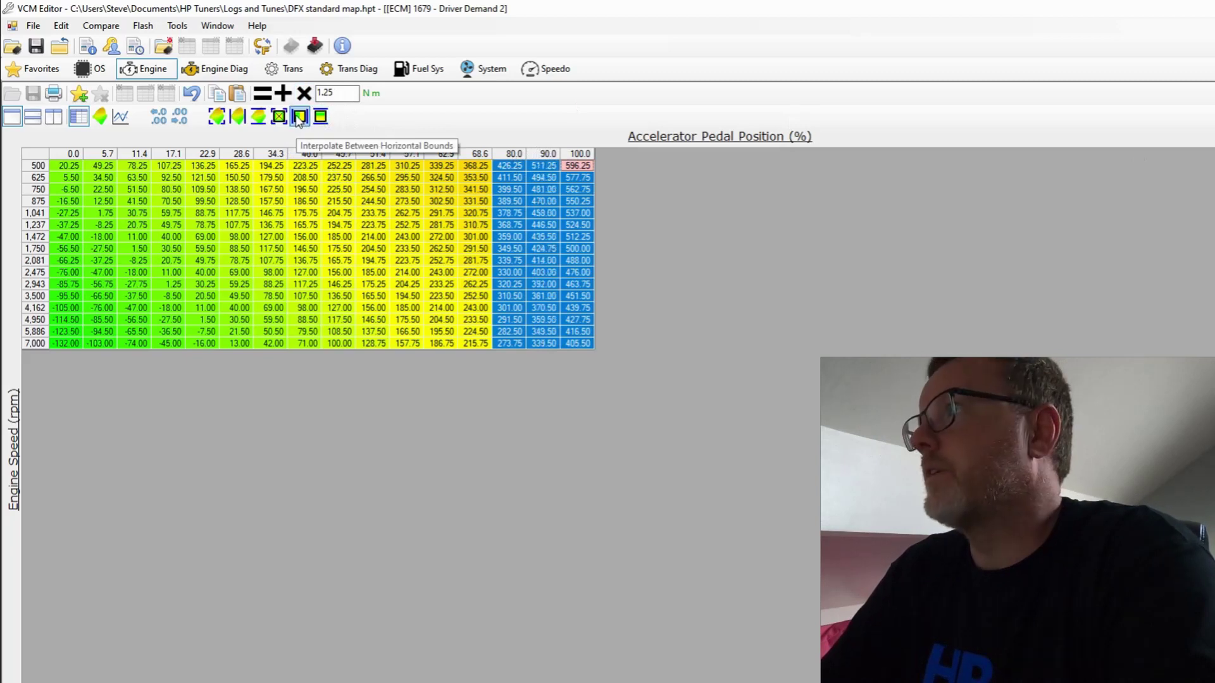
key("Escape")
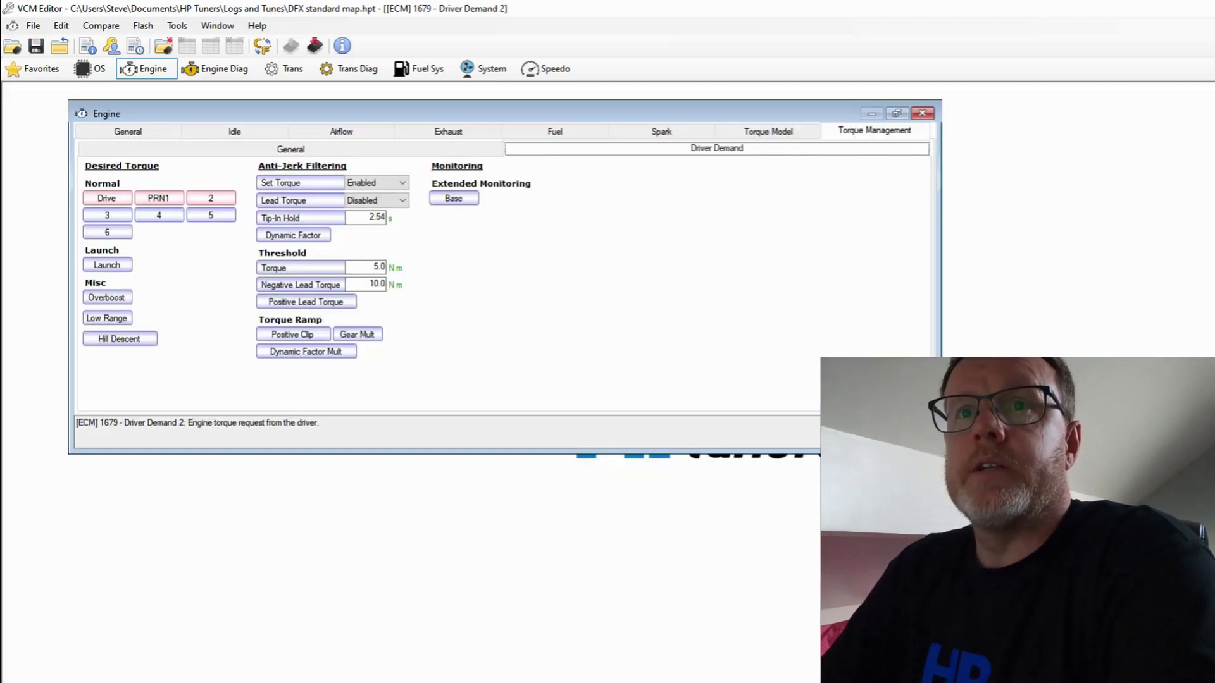
In the Driver Demand 3 table, multiply the 100% pedal column by 1.3 and interpolate horizontally between the 80% and 100% columns
left_click(112, 217)
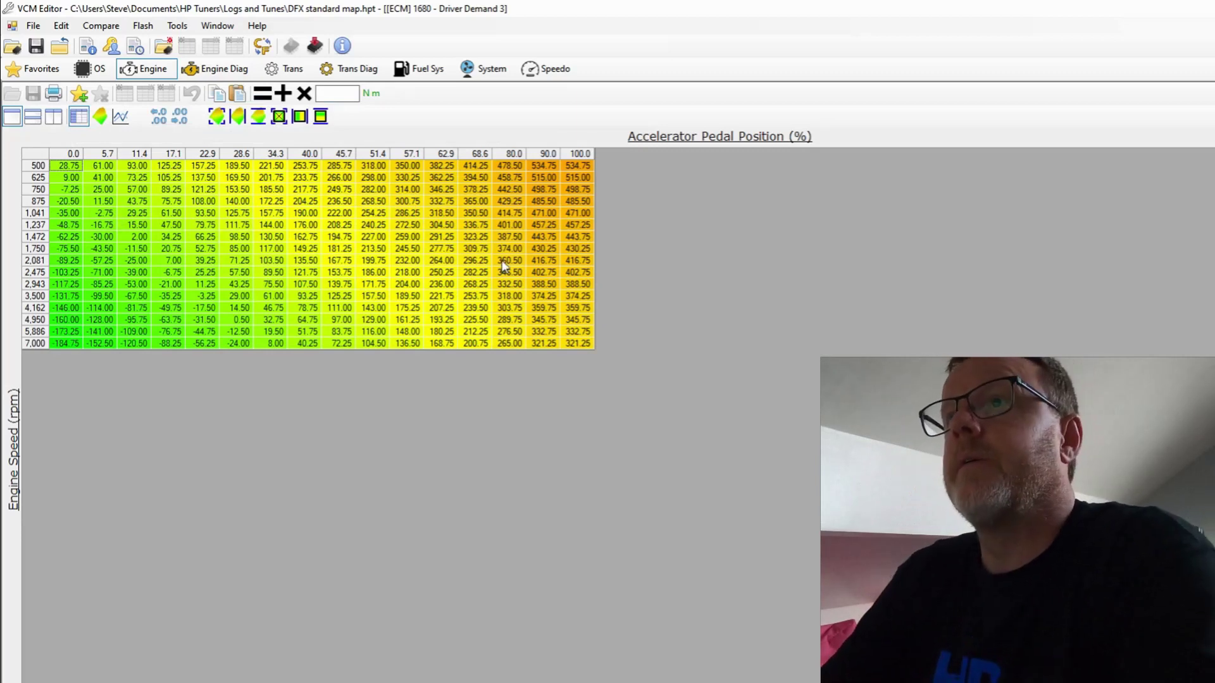
left_click(575, 154)
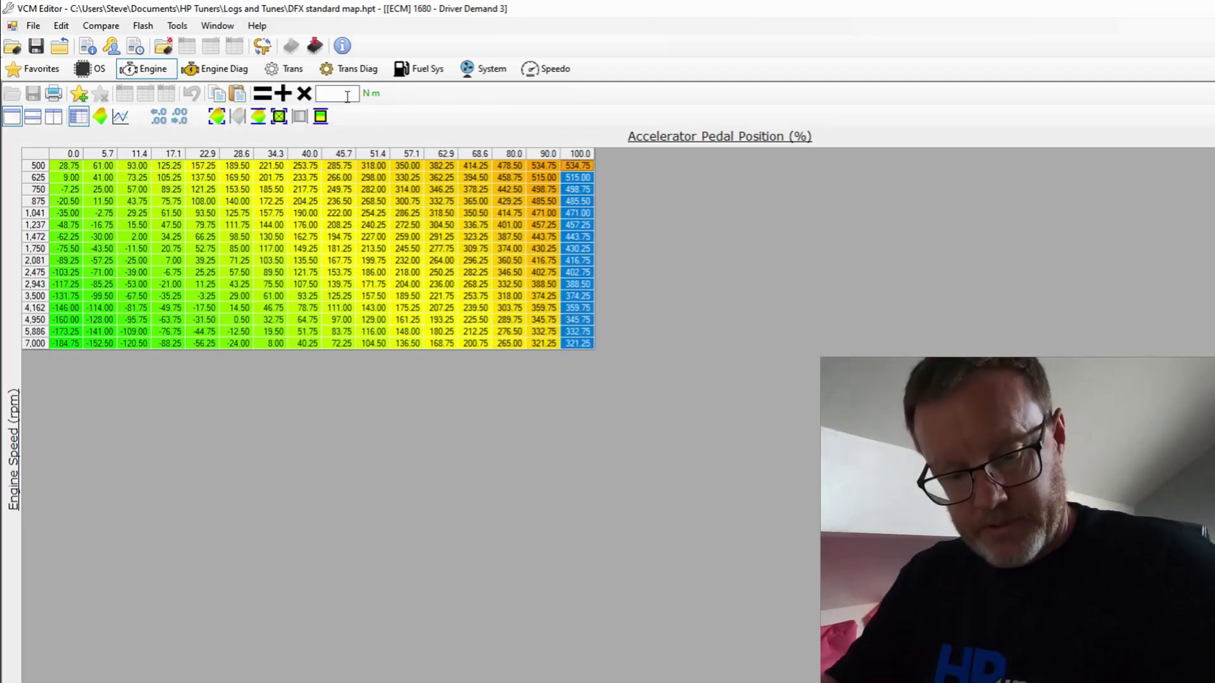
type("1.3")
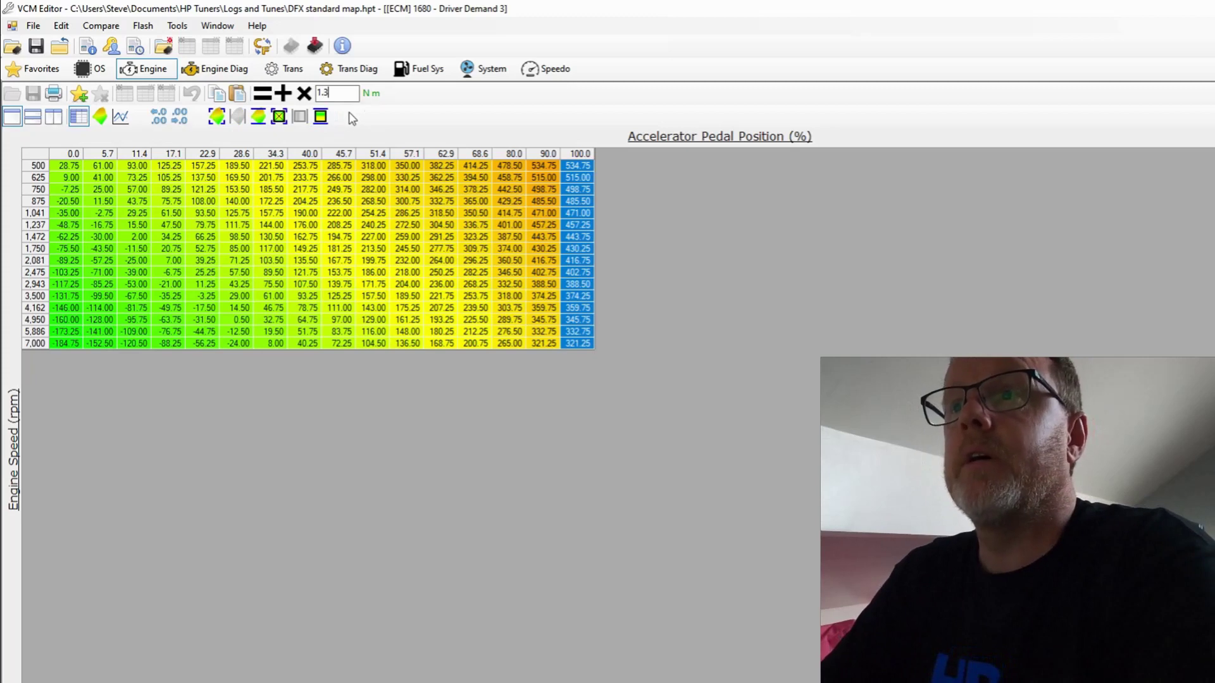
left_click(305, 94)
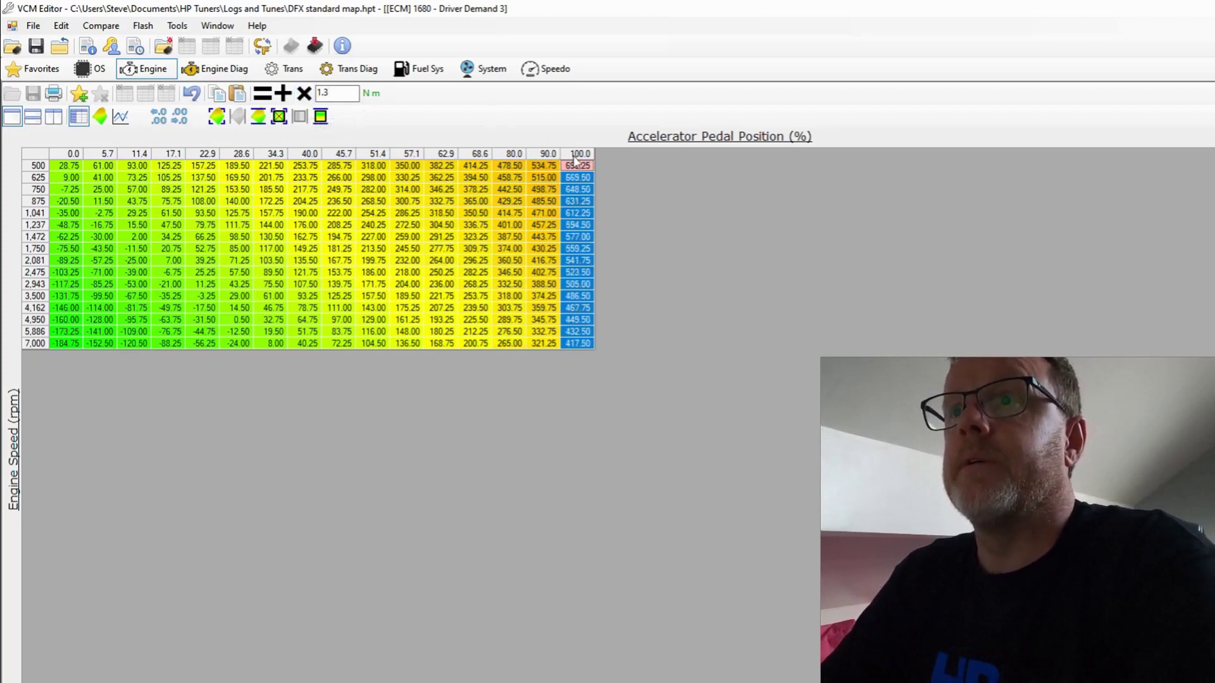
left_click_drag(576, 159, 514, 155)
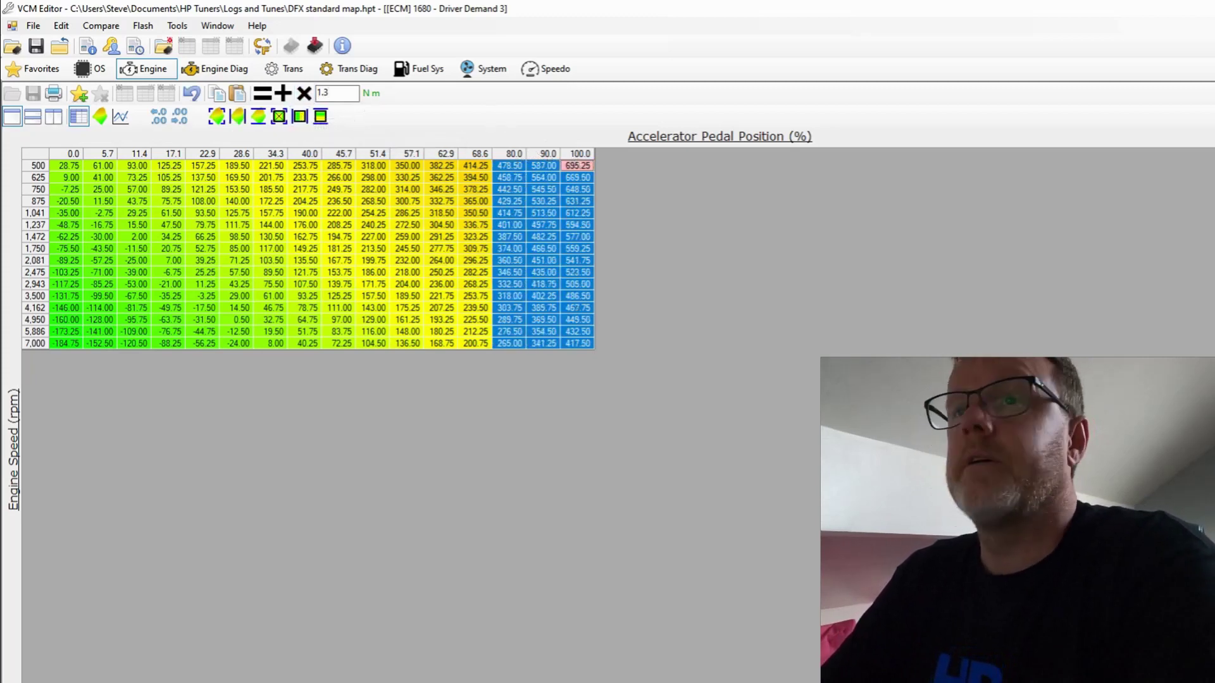
left_click(144, 68)
In the Driver Demand 4 table, multiply the 100% pedal column by 1.3 and interpolate horizontally between the 80% and 100% columns
left_click(170, 216)
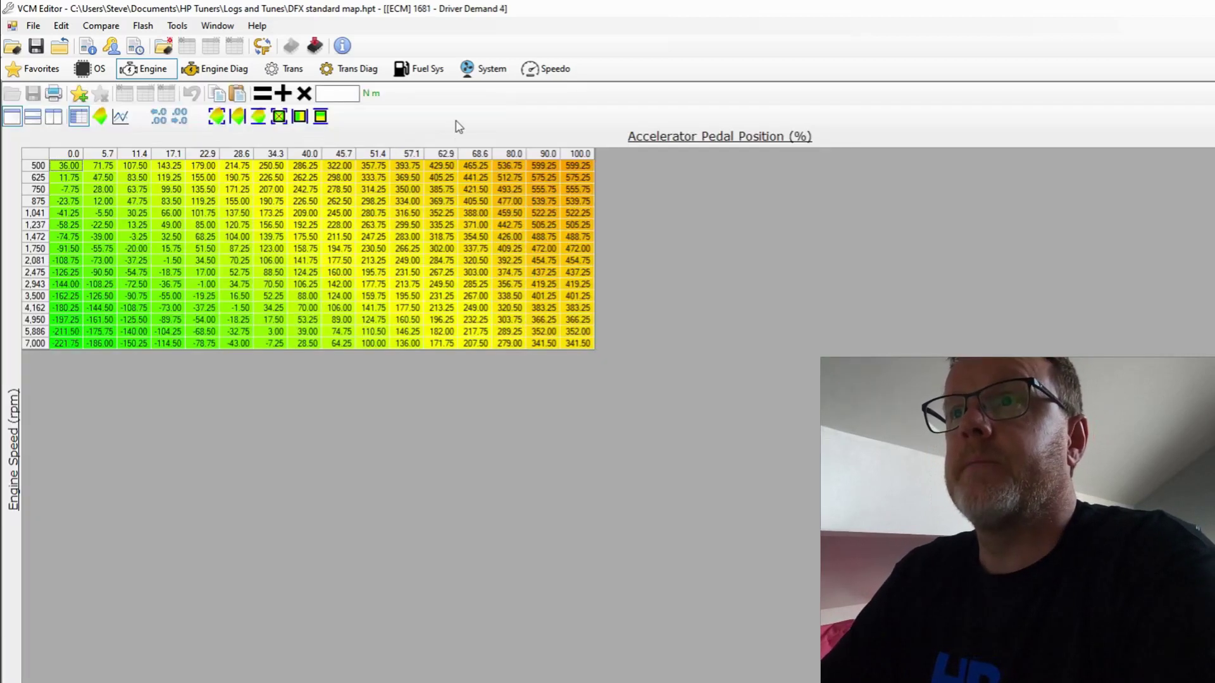
left_click(577, 154)
left_click(319, 94)
type("1")
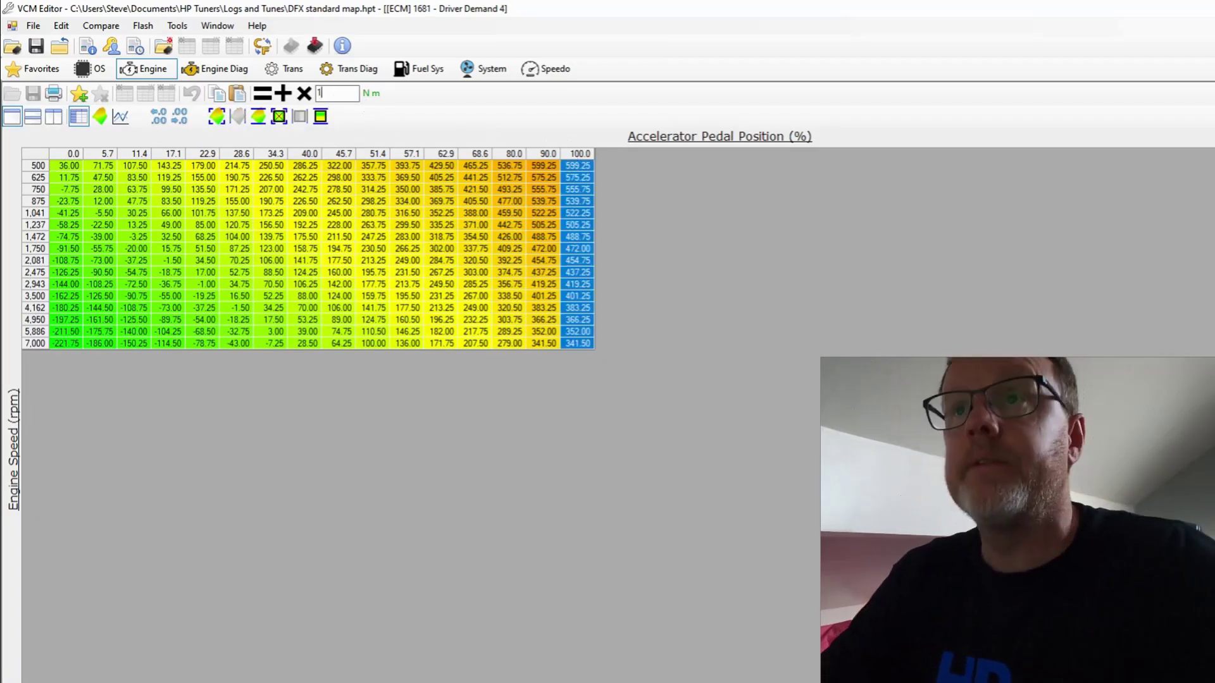
type(".3")
left_click(304, 93)
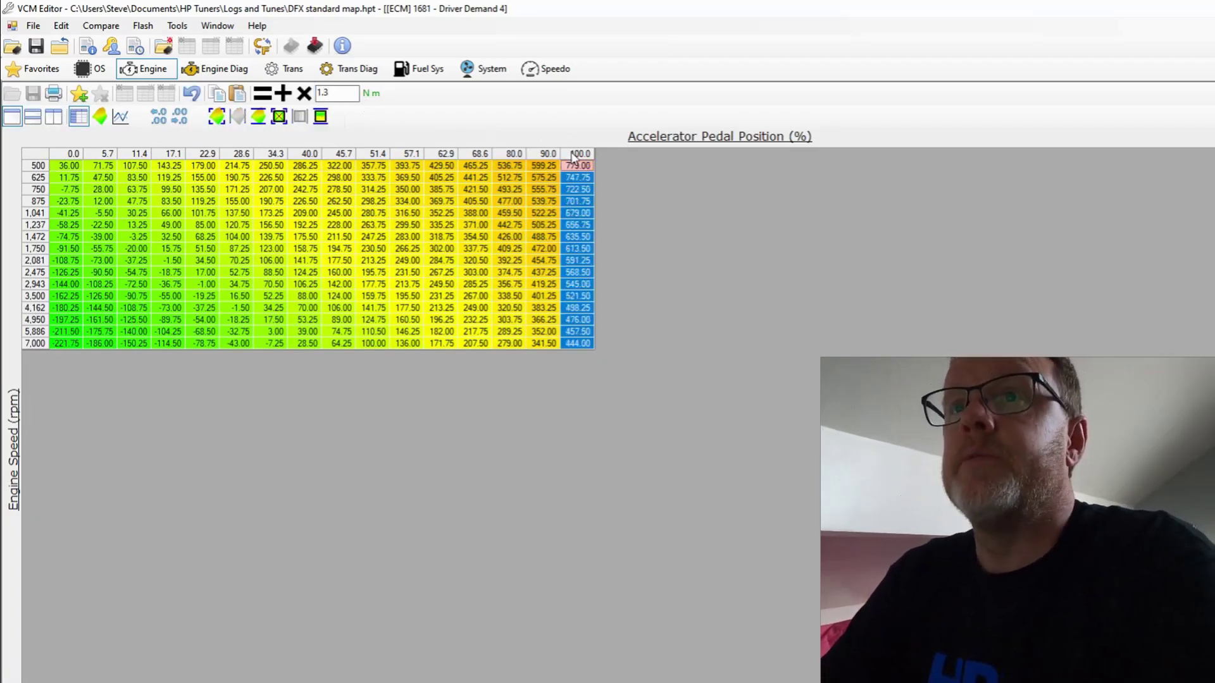
left_click_drag(573, 157, 514, 154)
left_click(300, 116)
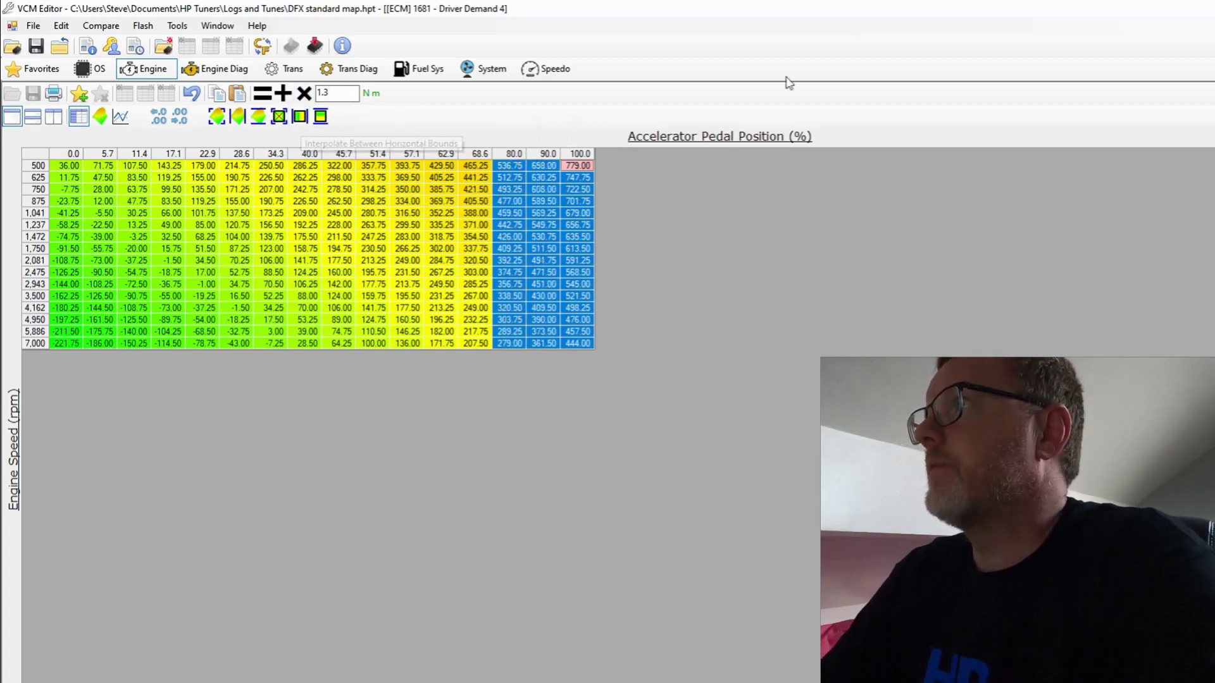
key("Escape")
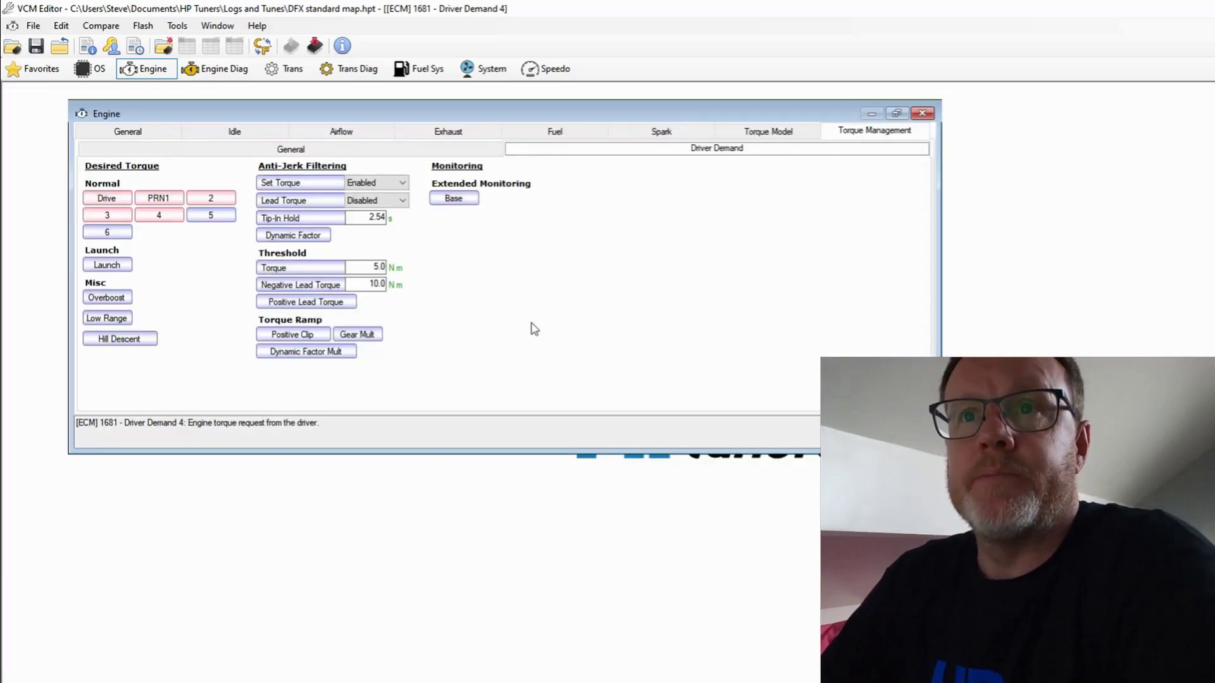
In the Driver Demand 5 table, multiply the 100% pedal column by 1.3 and interpolate horizontally between the 80% and 100% columns
left_click(227, 217)
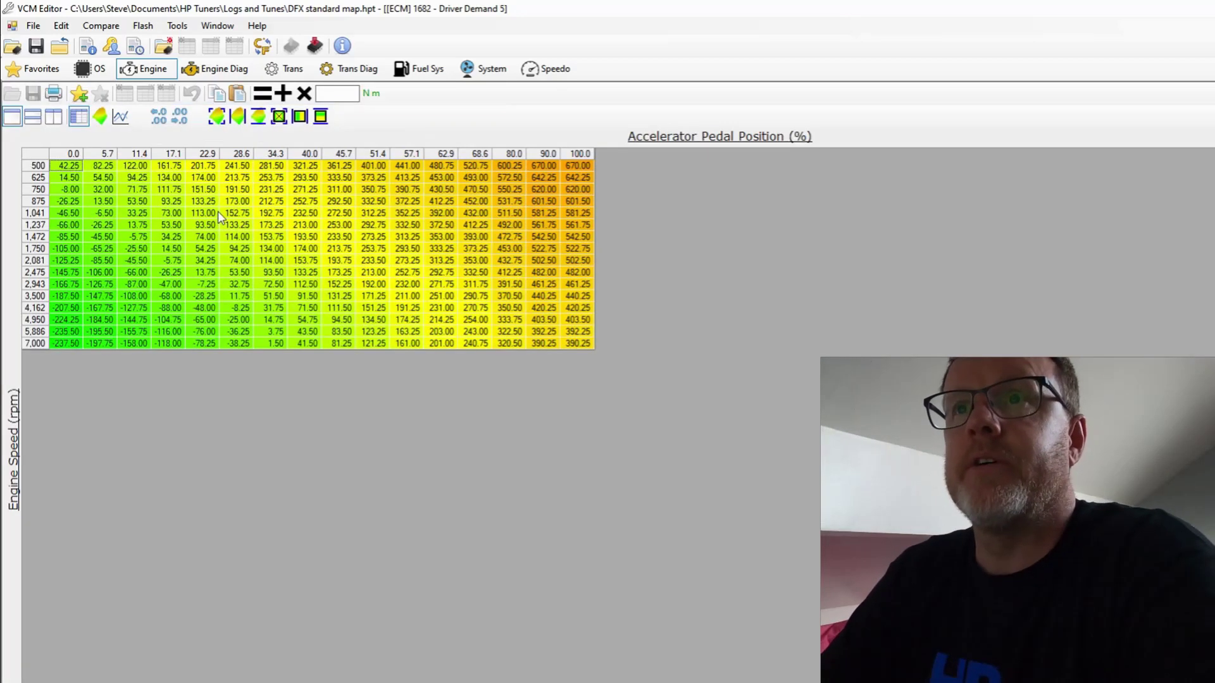
left_click(565, 157)
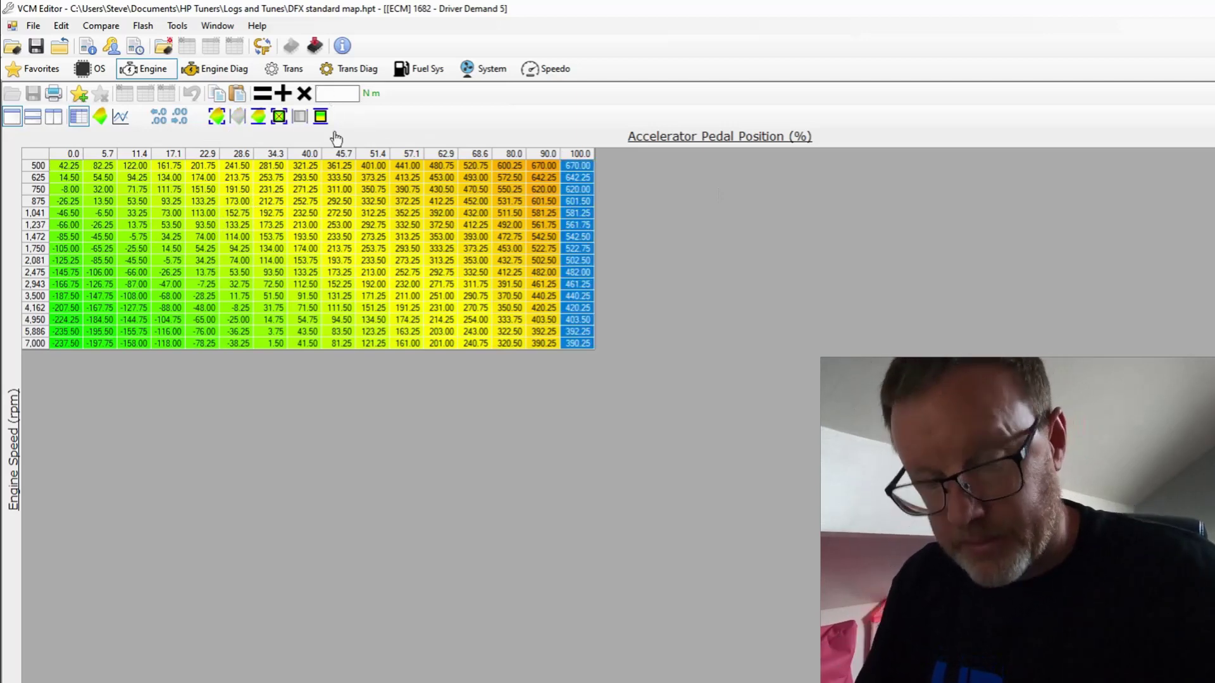
type("1.3")
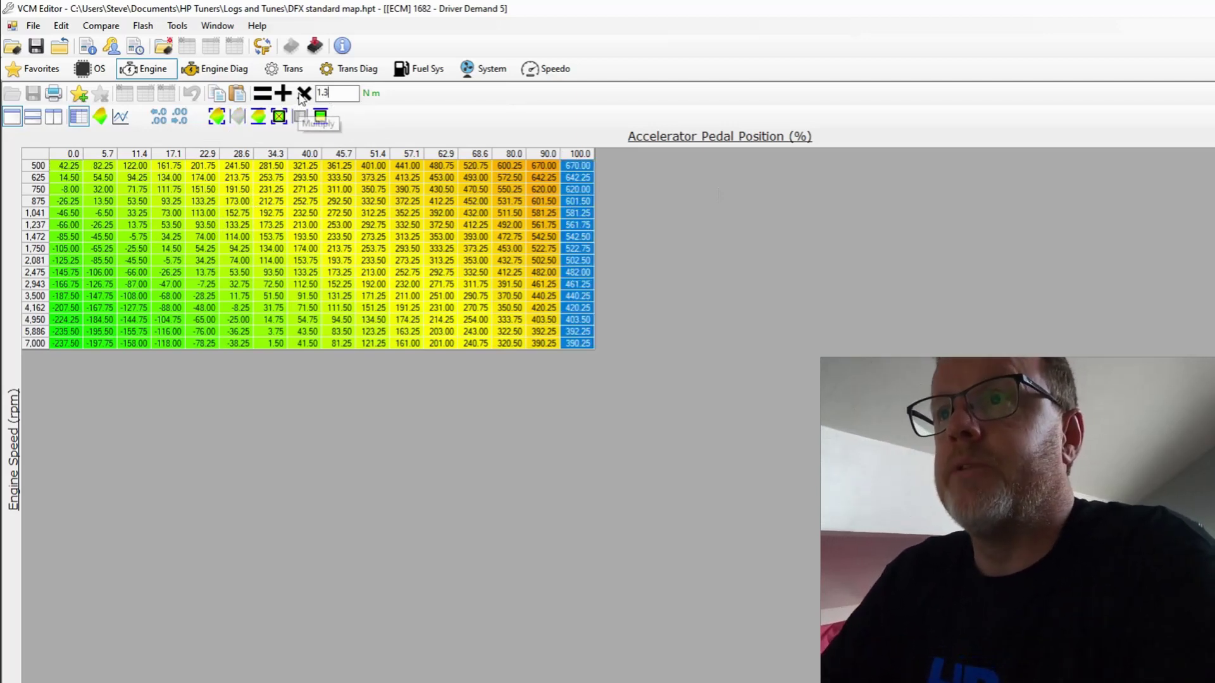
left_click(302, 95)
key("shift+Left")
key("shift+Left")
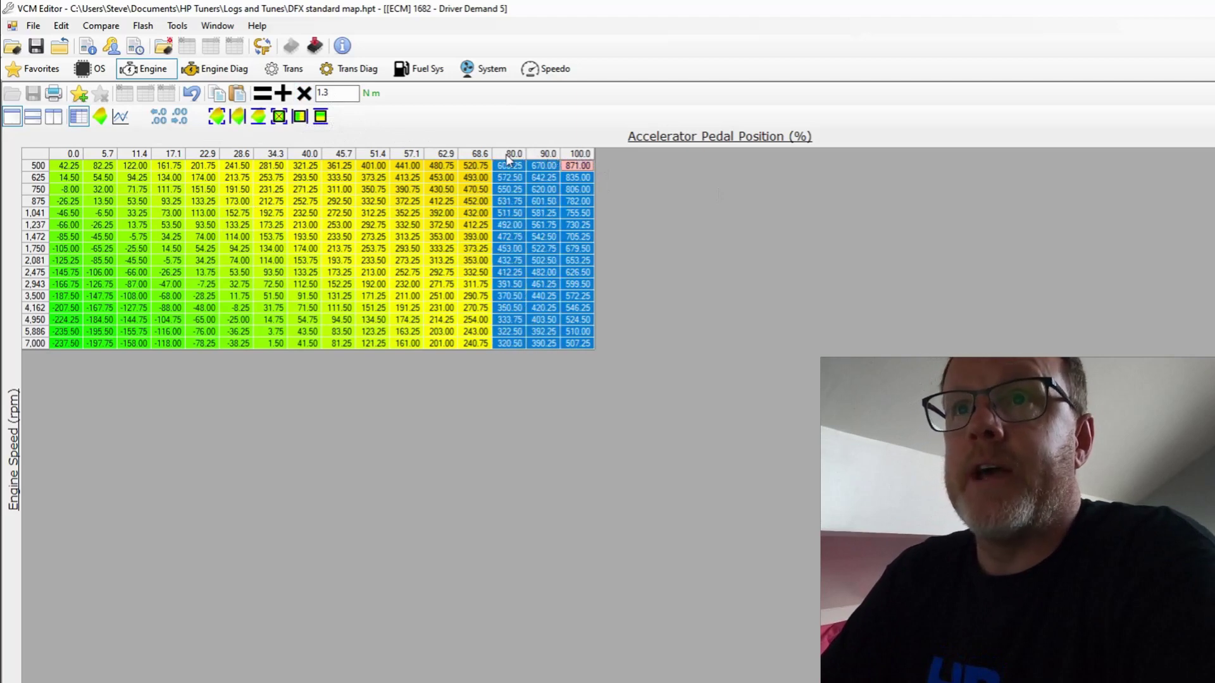
left_click(321, 116)
key("Escape")
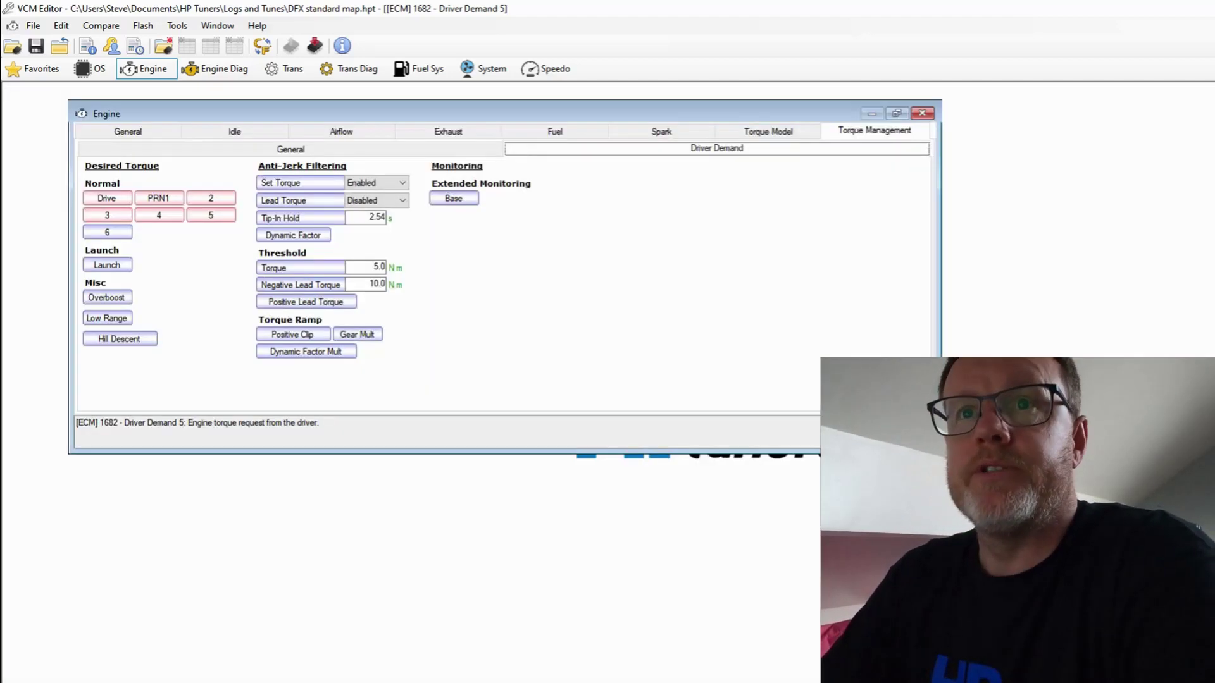
In the Driver Demand 6 table, multiply the 100% pedal column by 1.2 and interpolate horizontally between the 80% and 100% columns
left_click(107, 232)
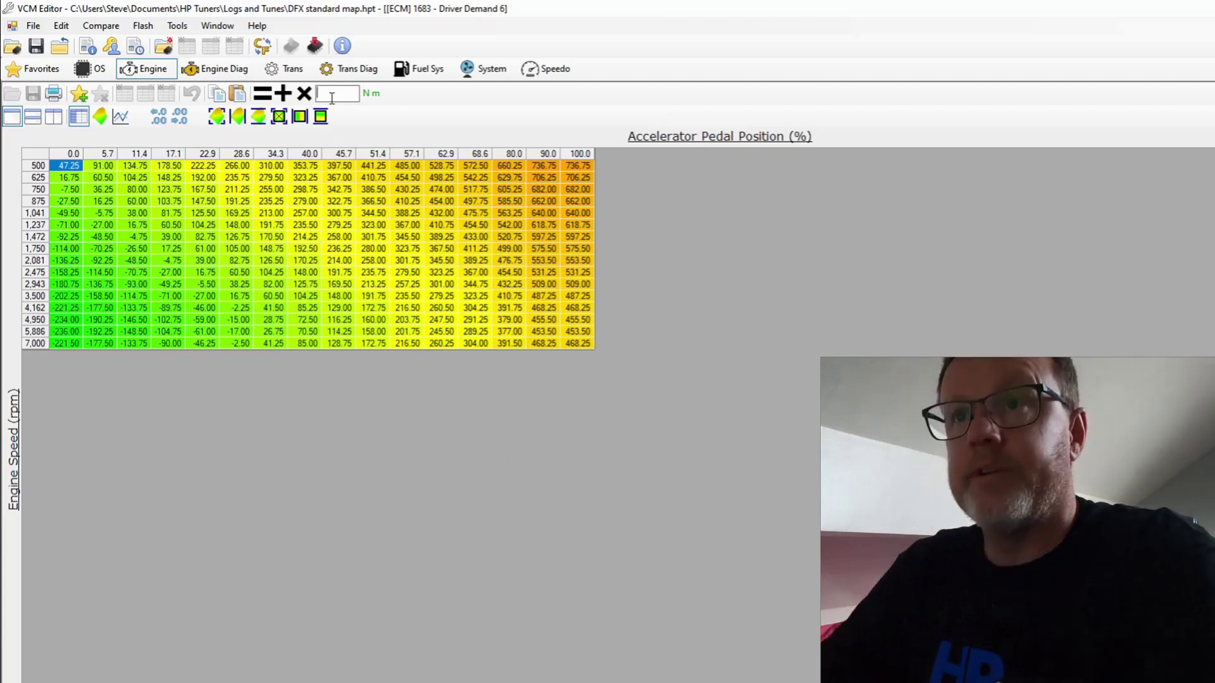
left_click(577, 154)
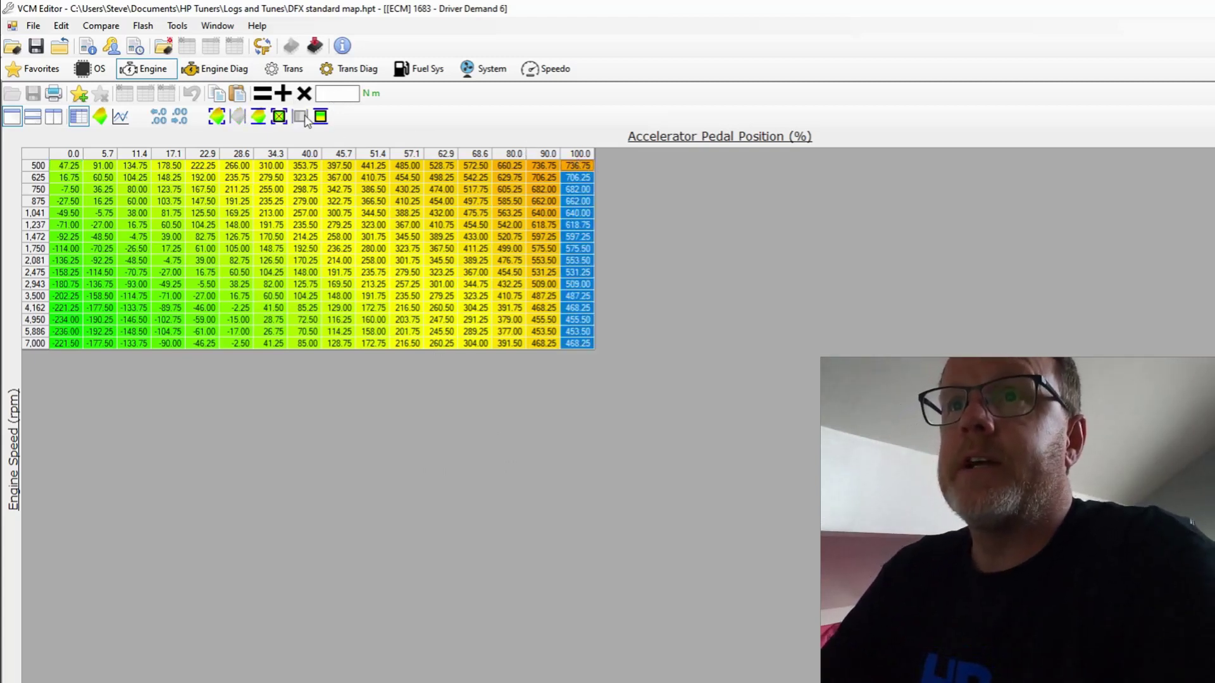
left_click(320, 94)
type("1.2")
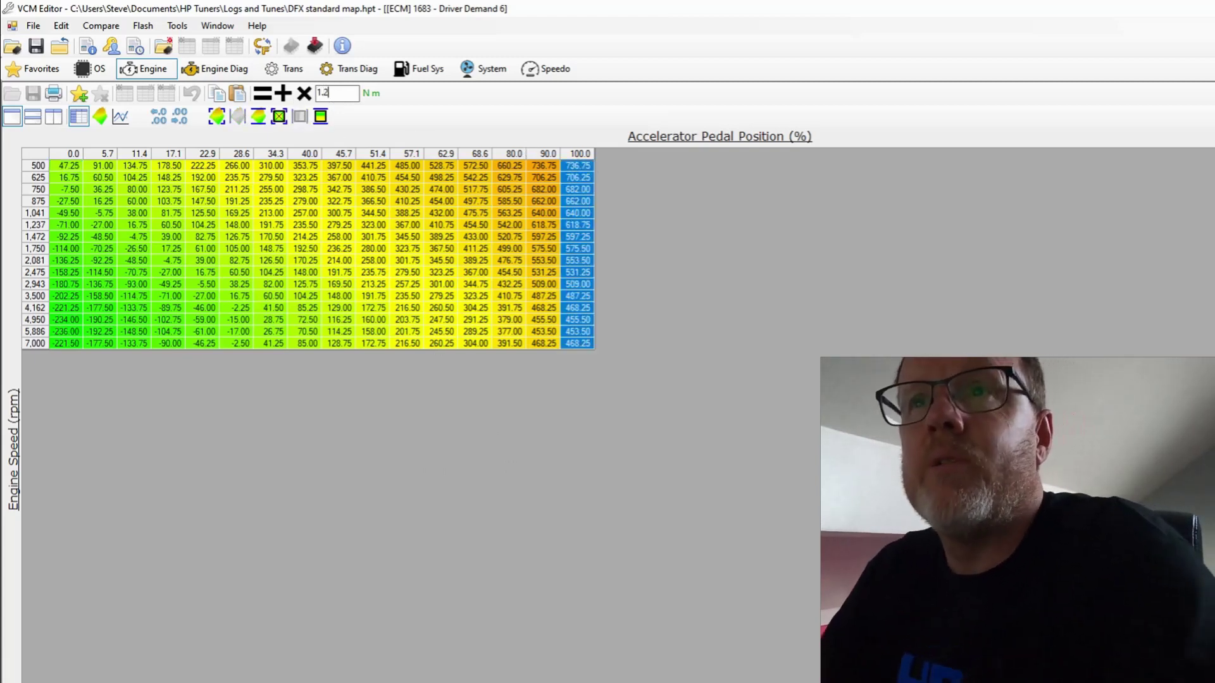
left_click(304, 93)
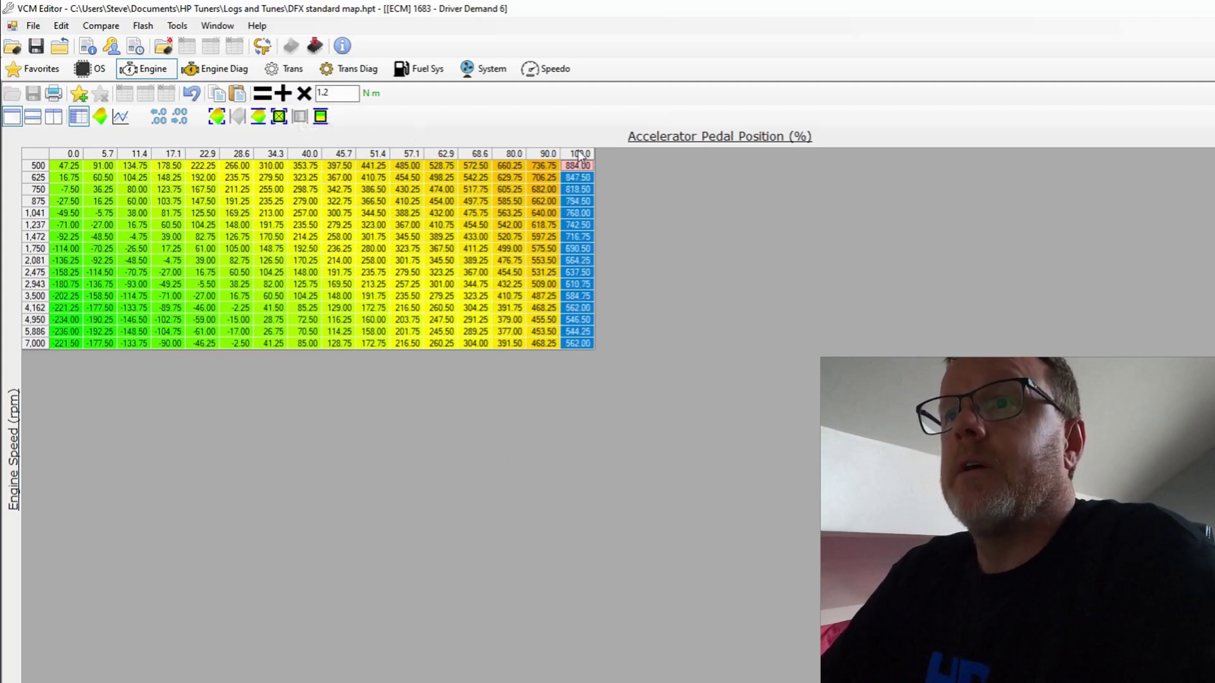
left_click_drag(579, 154, 522, 165)
left_click(300, 115)
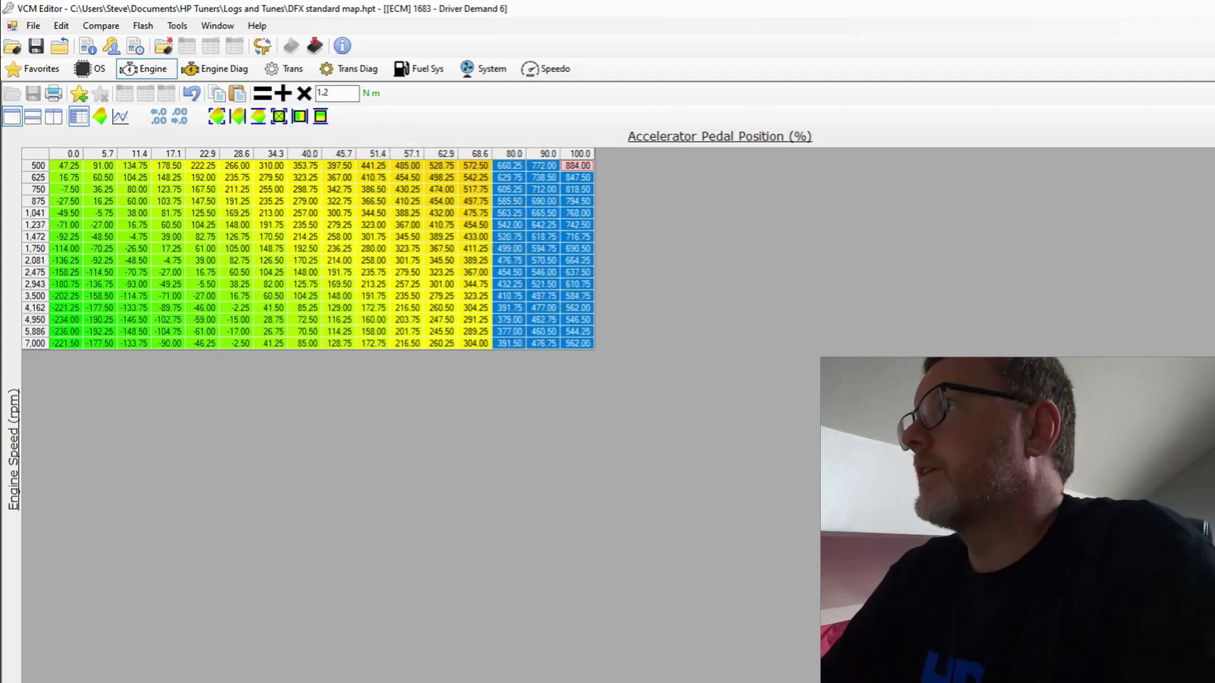
key("Escape")
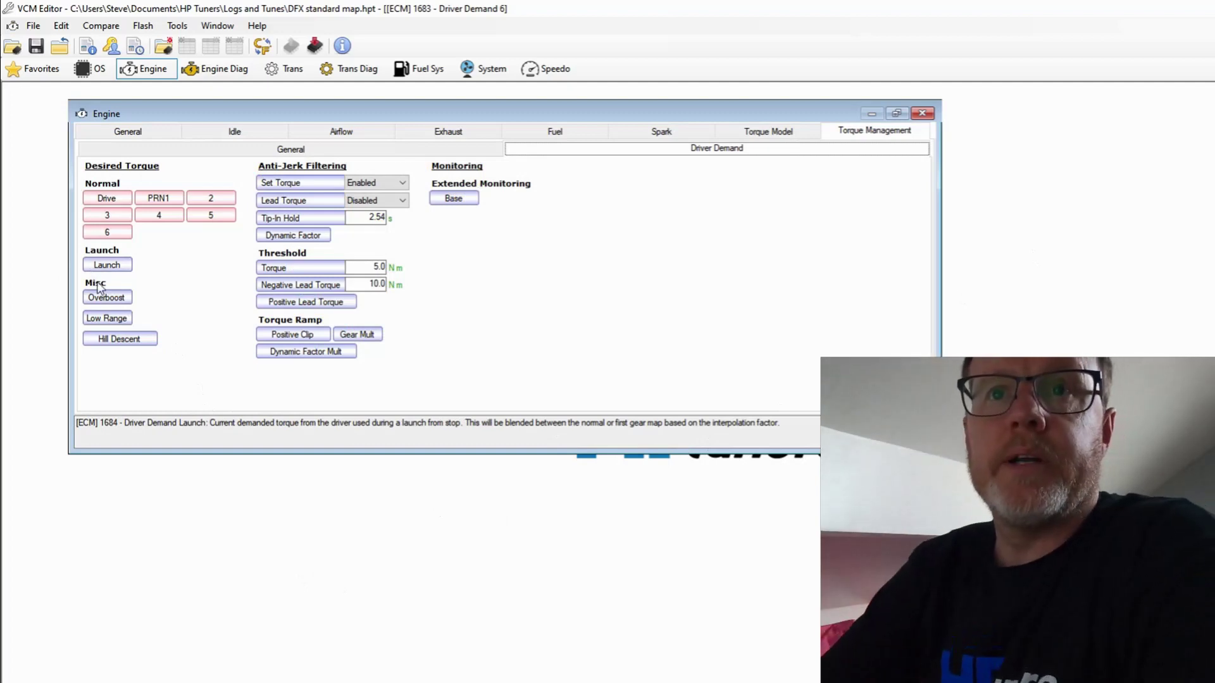
In the Driver Demand Launch table, multiply the 100% pedal column by 1.3 and interpolate horizontally between the 80% and 100% columns
left_click(105, 264)
left_click(543, 154)
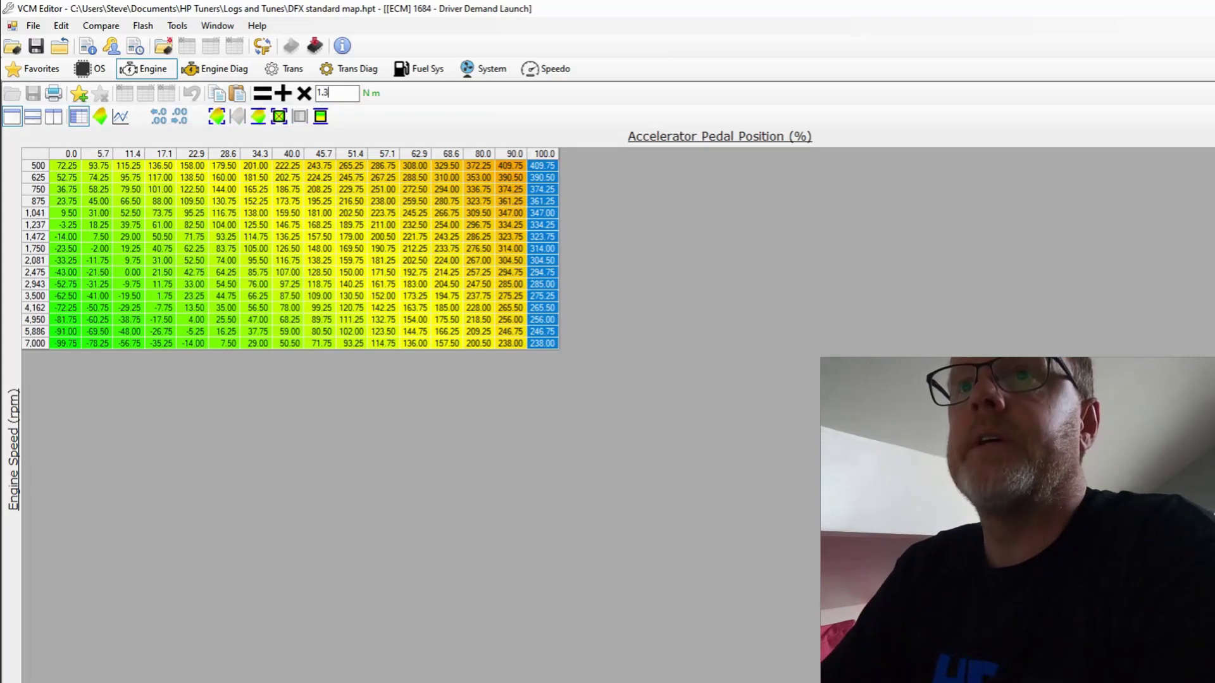
left_click(304, 94)
left_click_drag(556, 153, 483, 153)
left_click(300, 118)
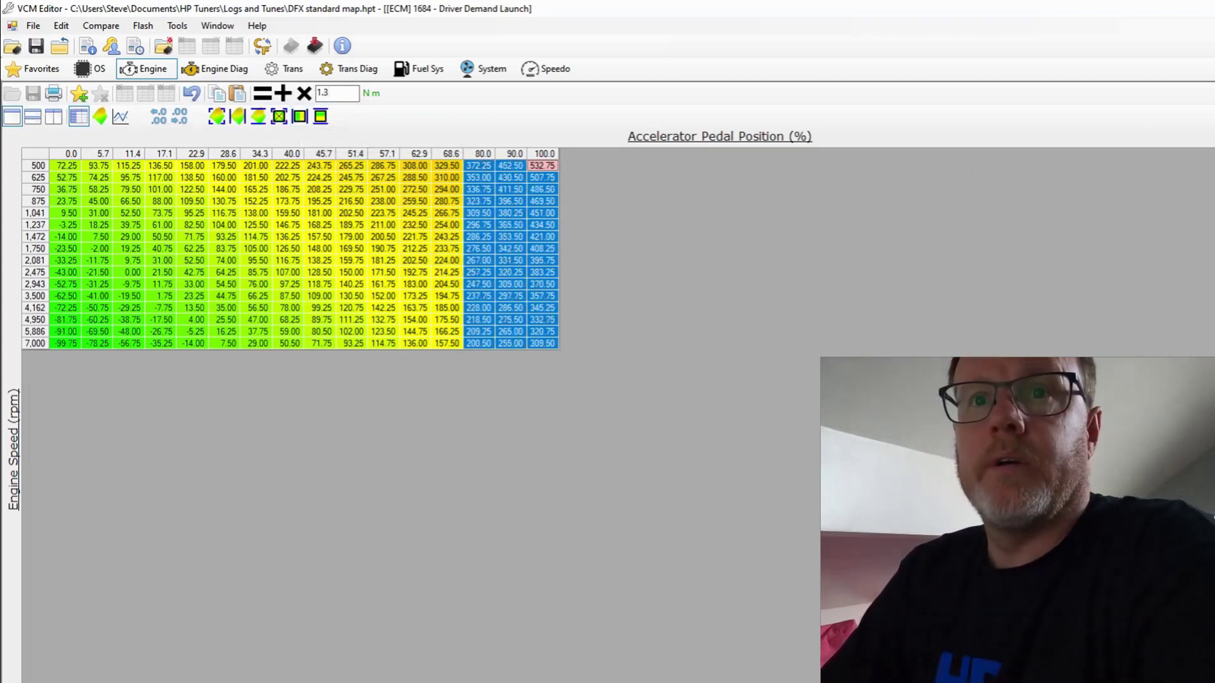
In the Overboost driver demand table, multiply all cells by 1.25
key("Escape")
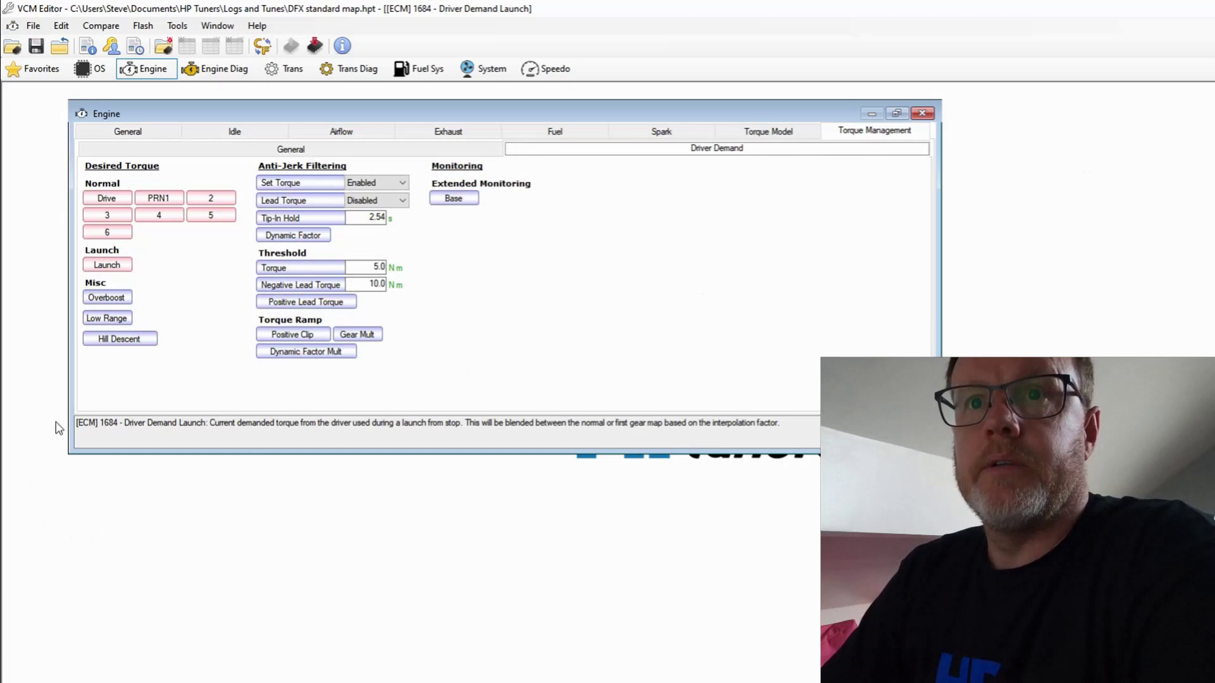
left_click(107, 298)
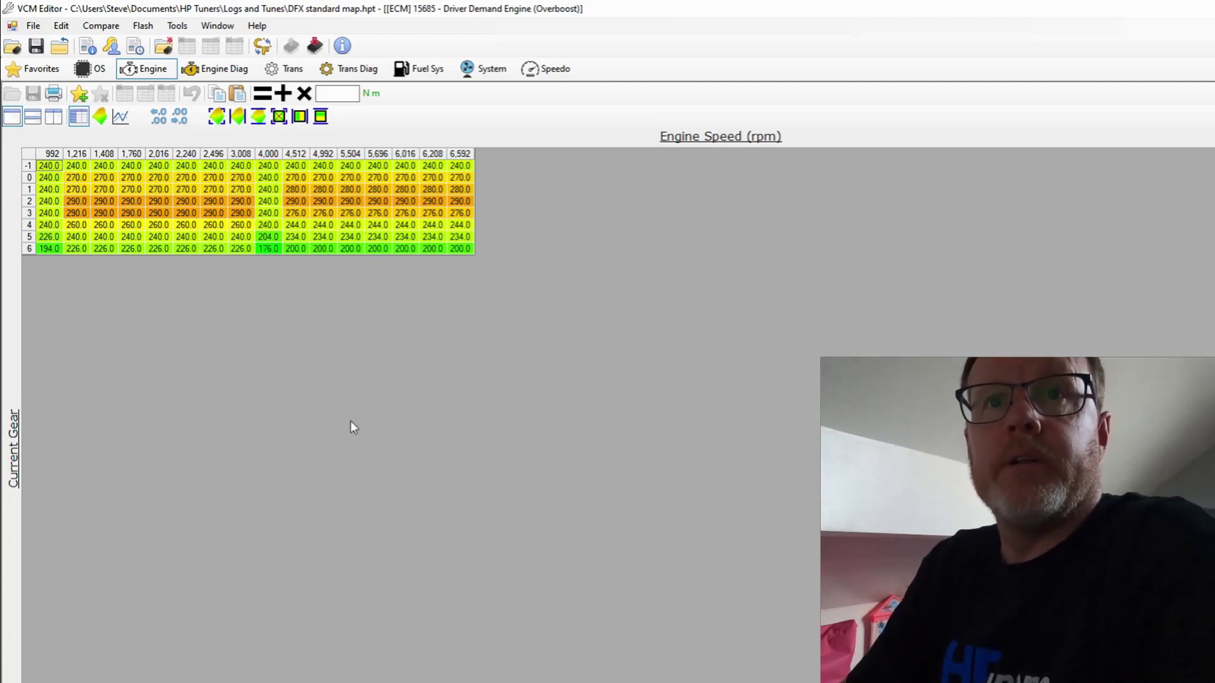
left_click(34, 157)
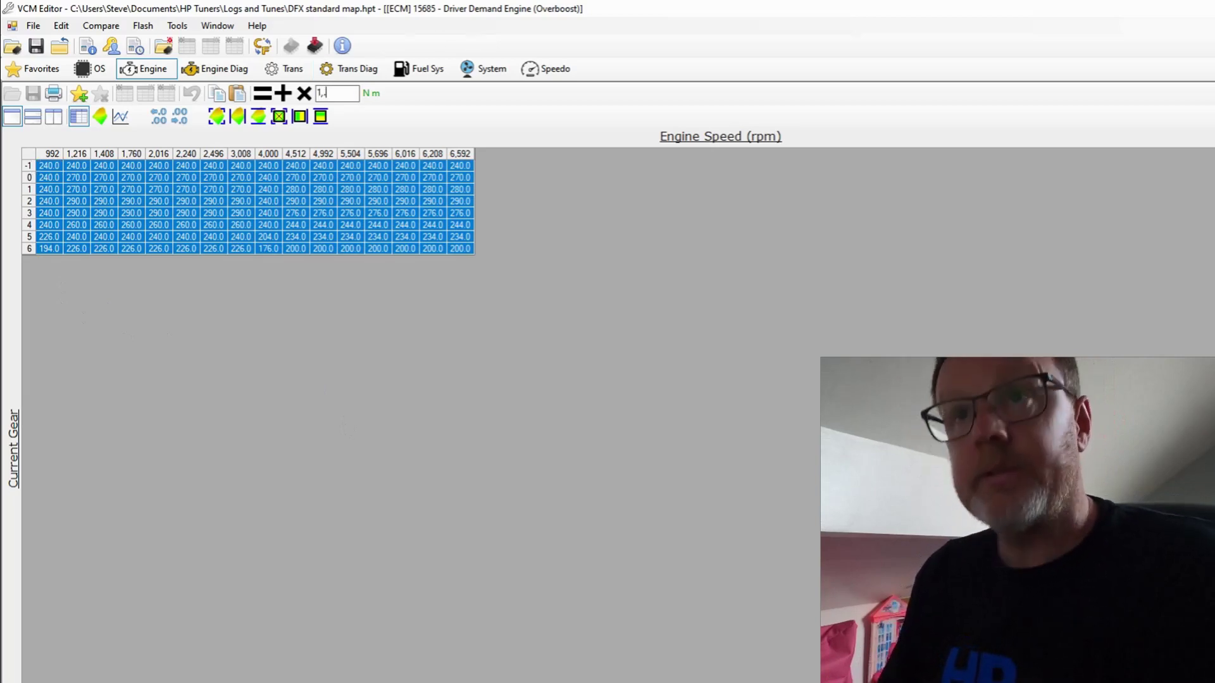
left_click(320, 93)
type("1")
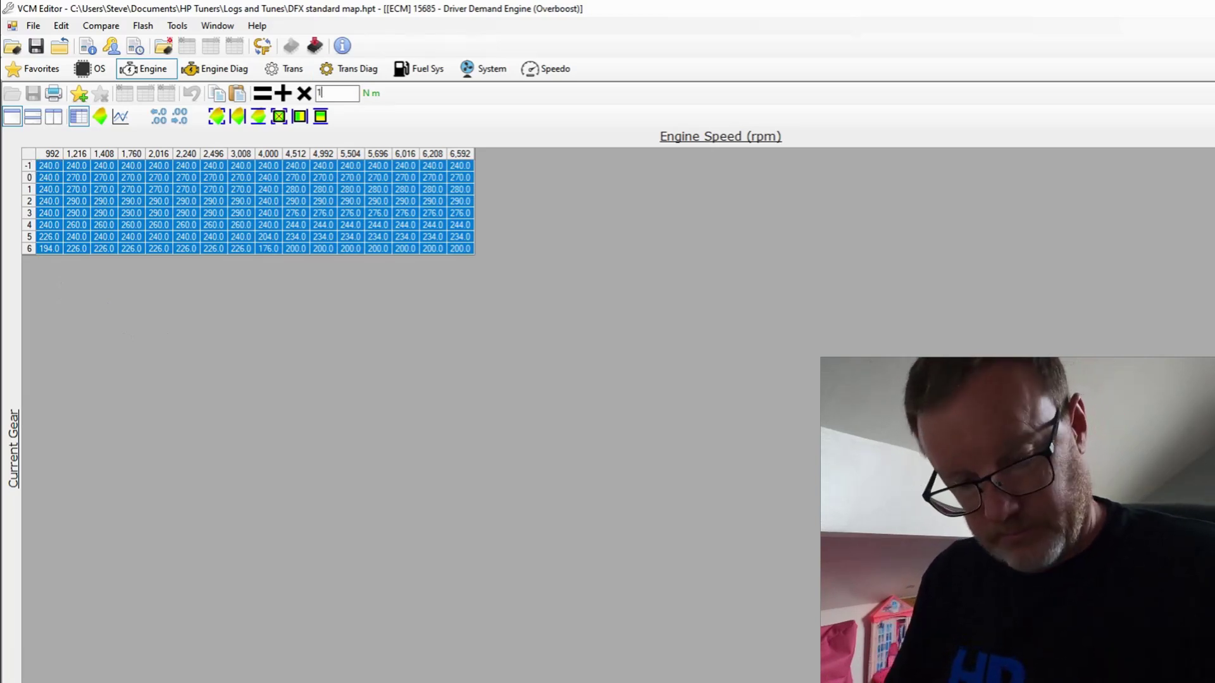
type(".25")
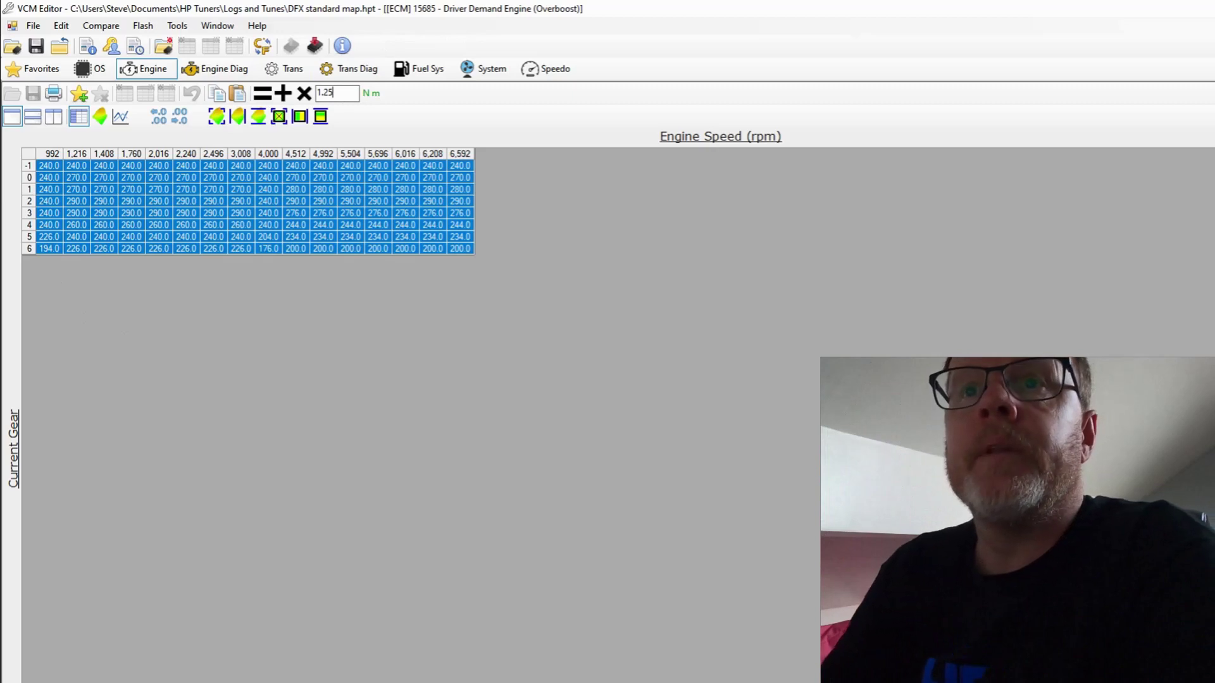
left_click(305, 94)
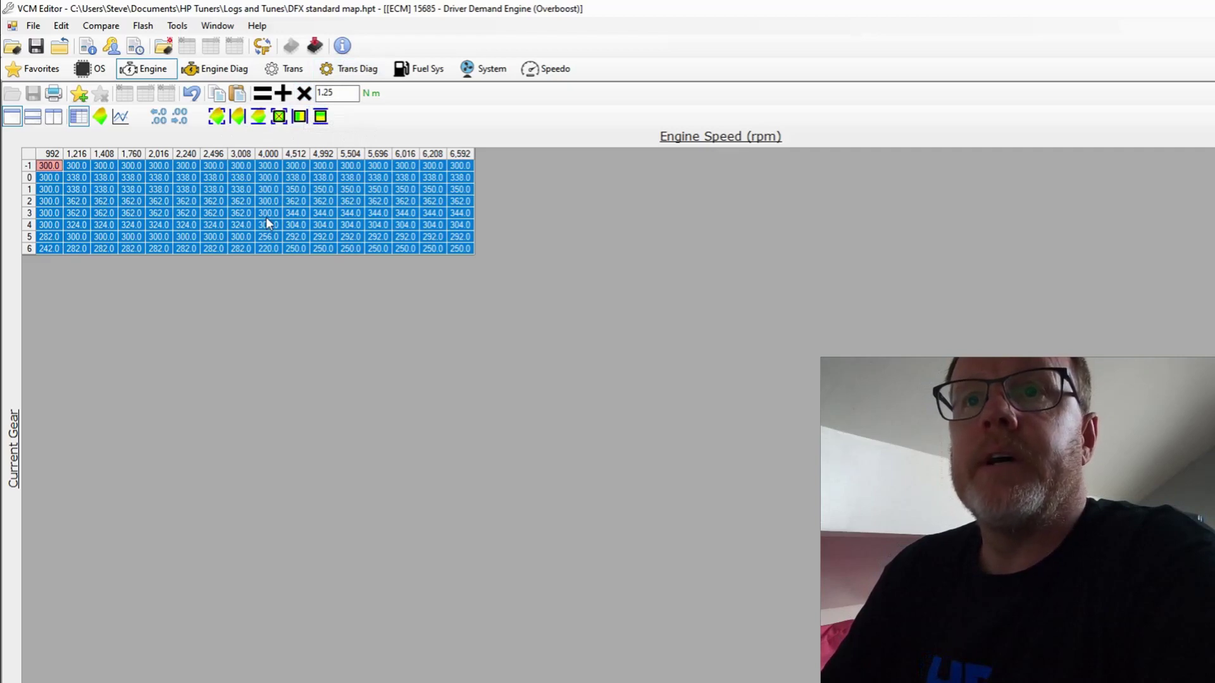
In the Overboost table, interpolate horizontally between the 3,008 and 4,512 rpm columns for gears -1 to 2
left_click(239, 168)
left_click_drag(249, 170, 297, 203)
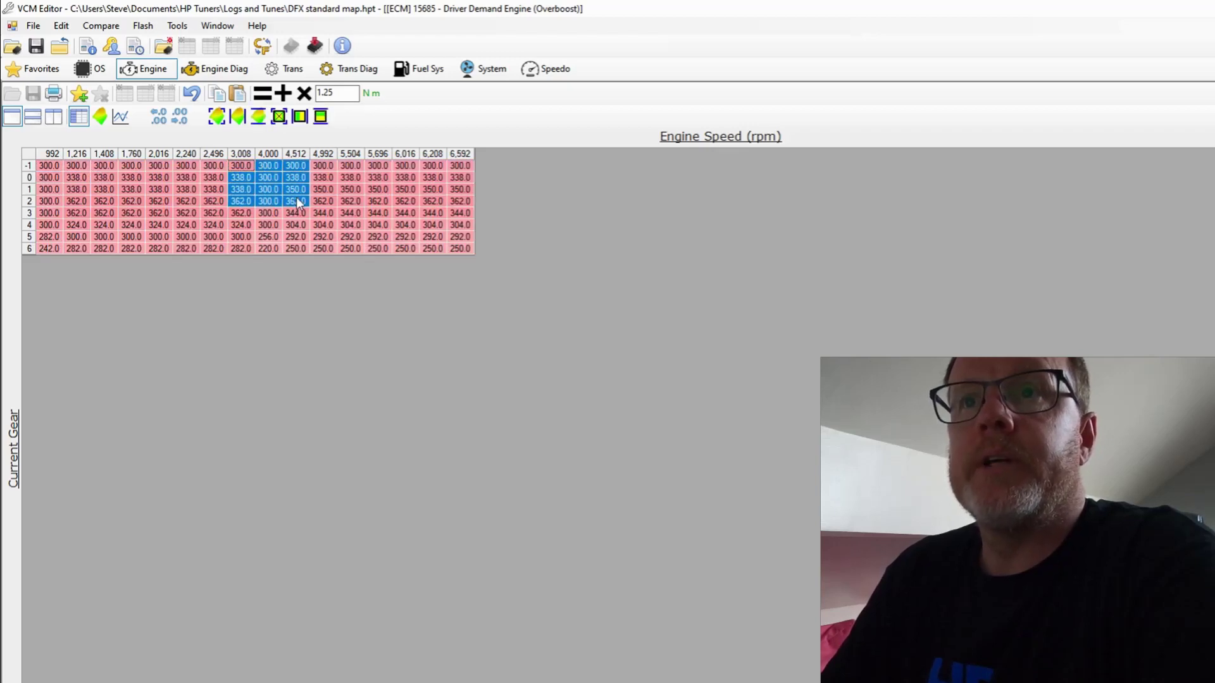
left_click(300, 115)
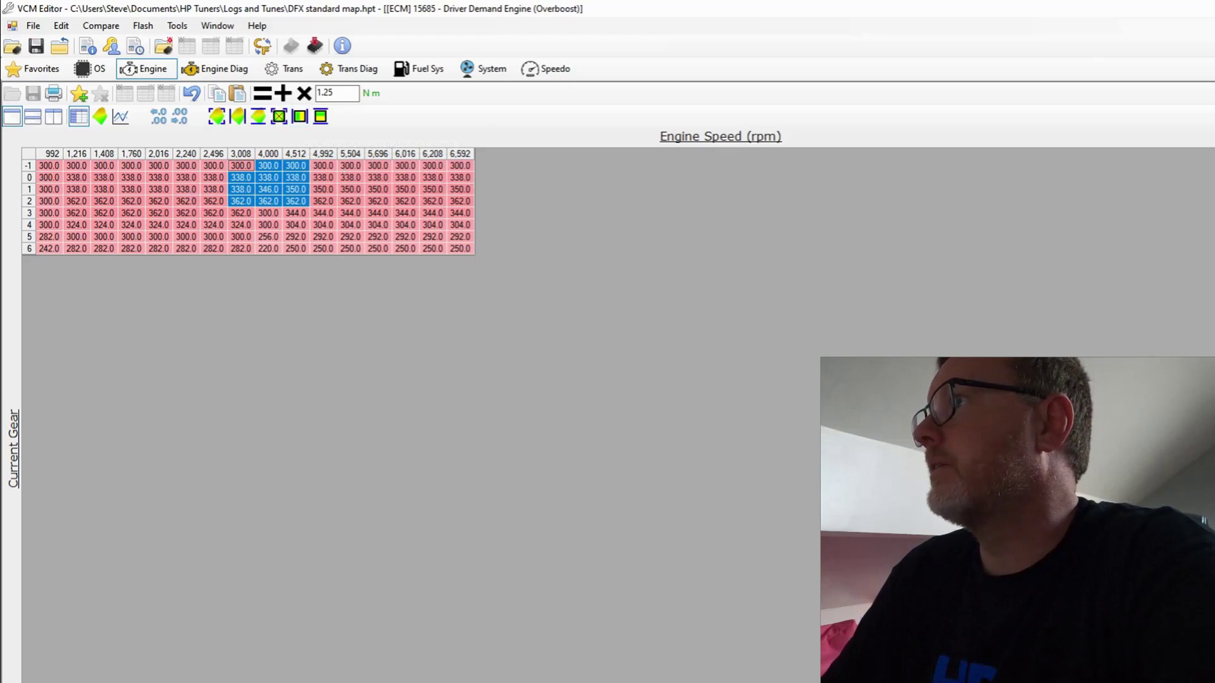
key("Escape")
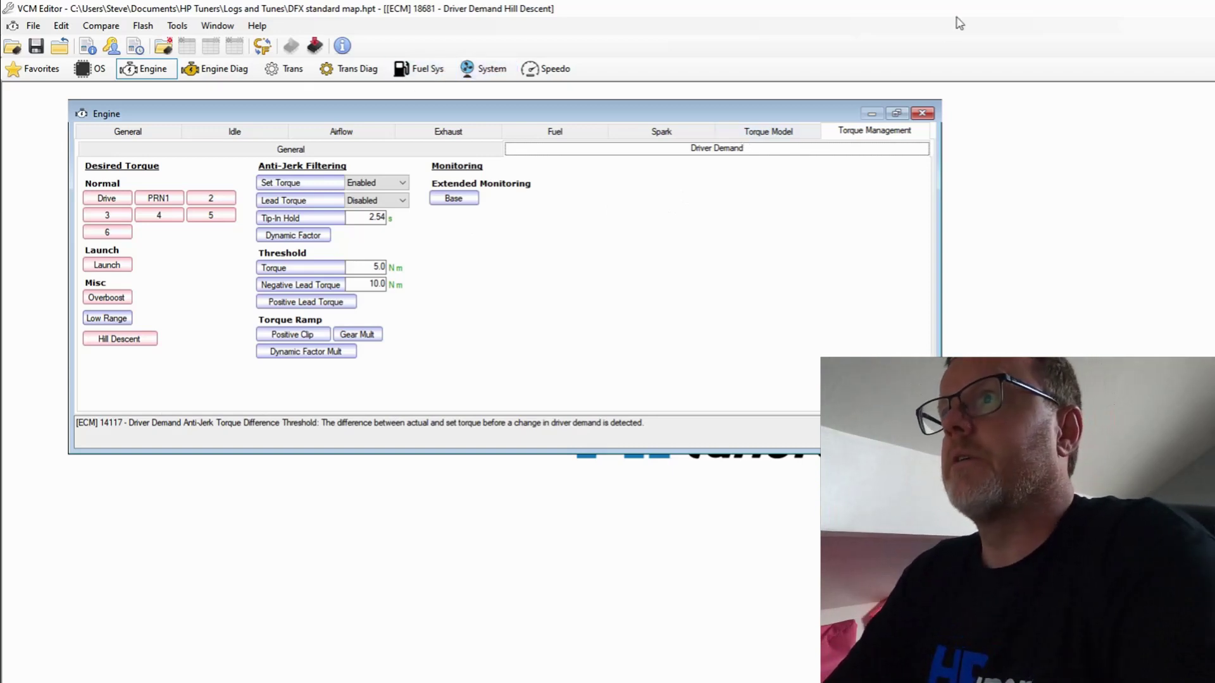
Open the engine diagnostics Max TIP Error table for overboost and display its values in psi
left_click(917, 117)
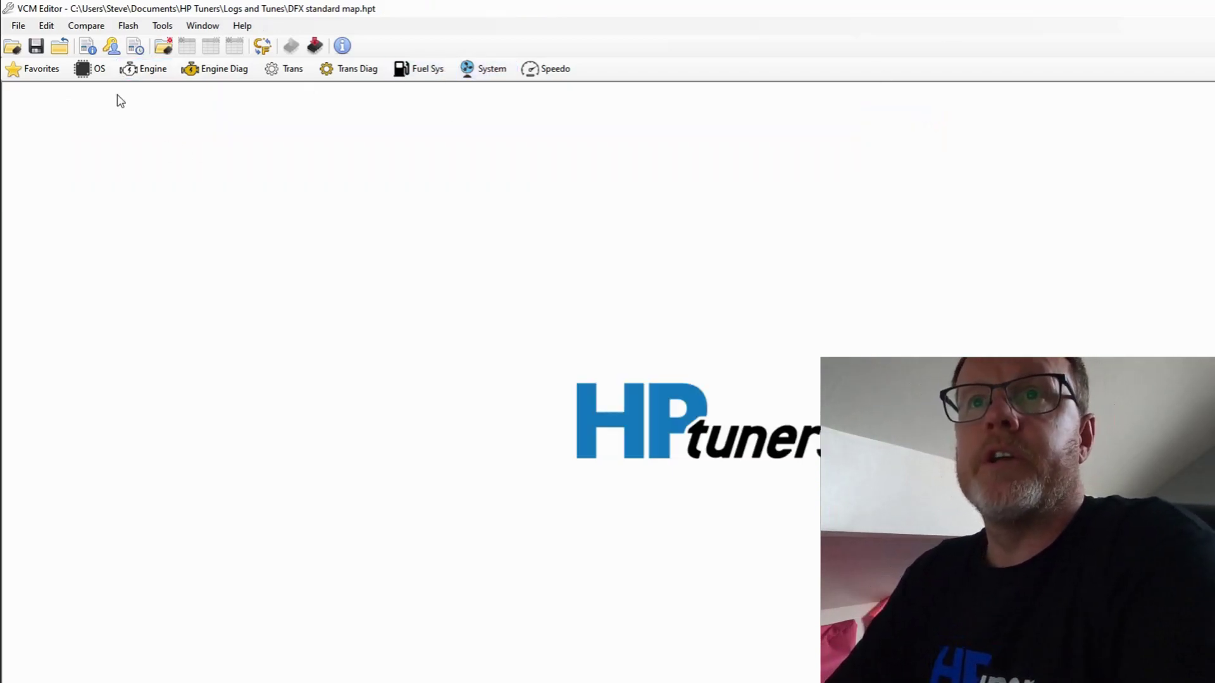
left_click(233, 74)
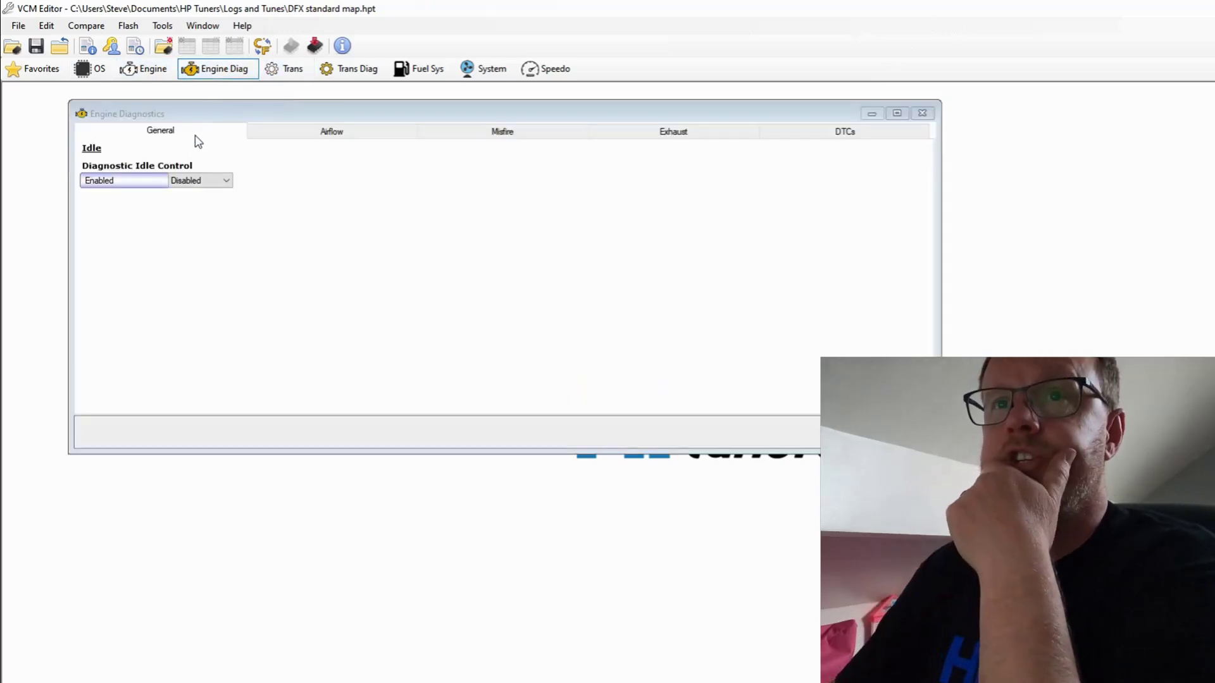
mouse_move(143, 190)
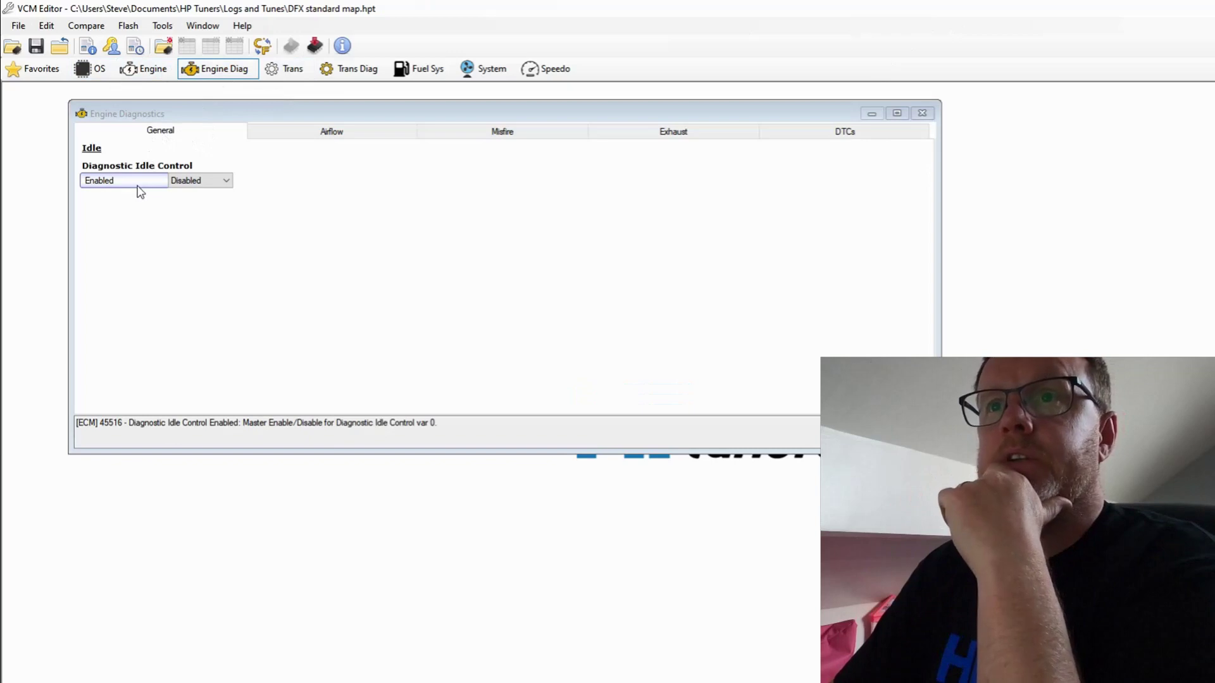
left_click(332, 131)
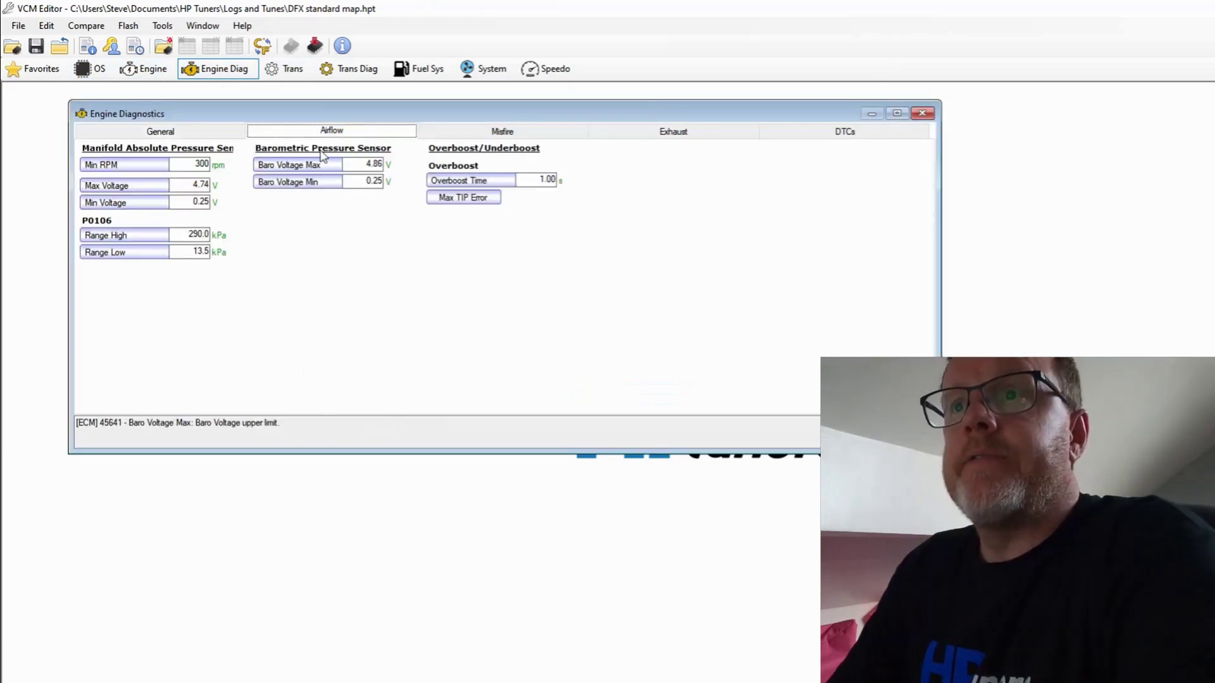
mouse_move(456, 208)
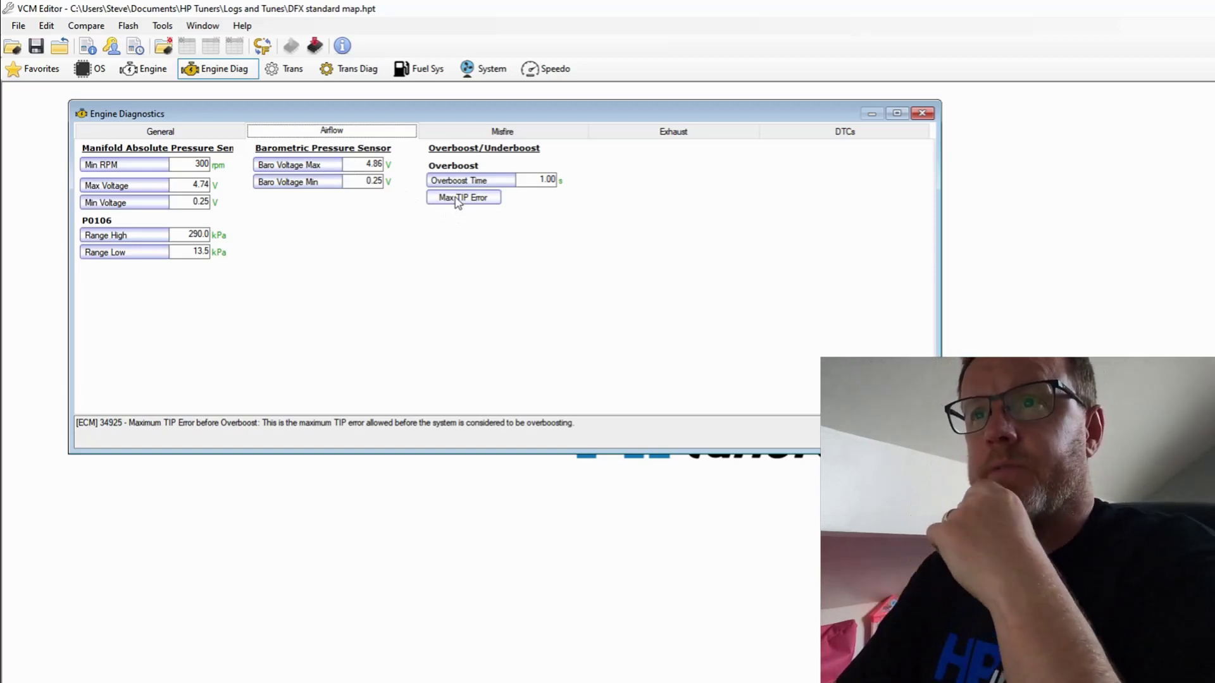
left_click(458, 199)
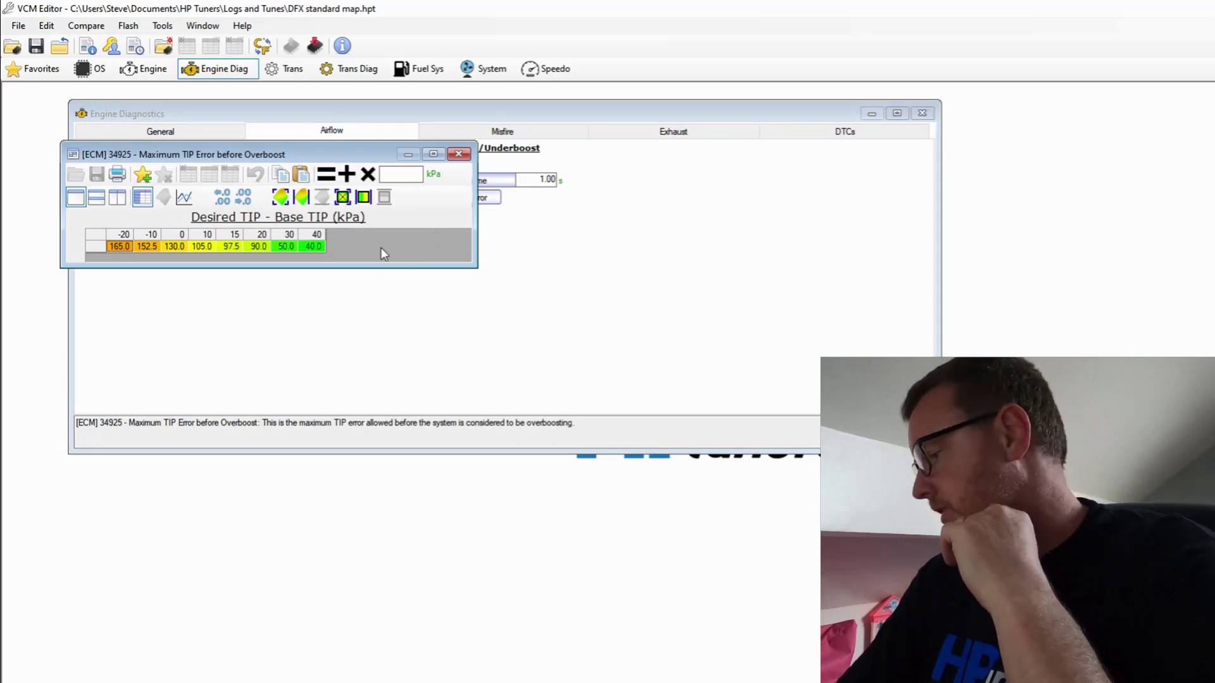
key("ctrl+u")
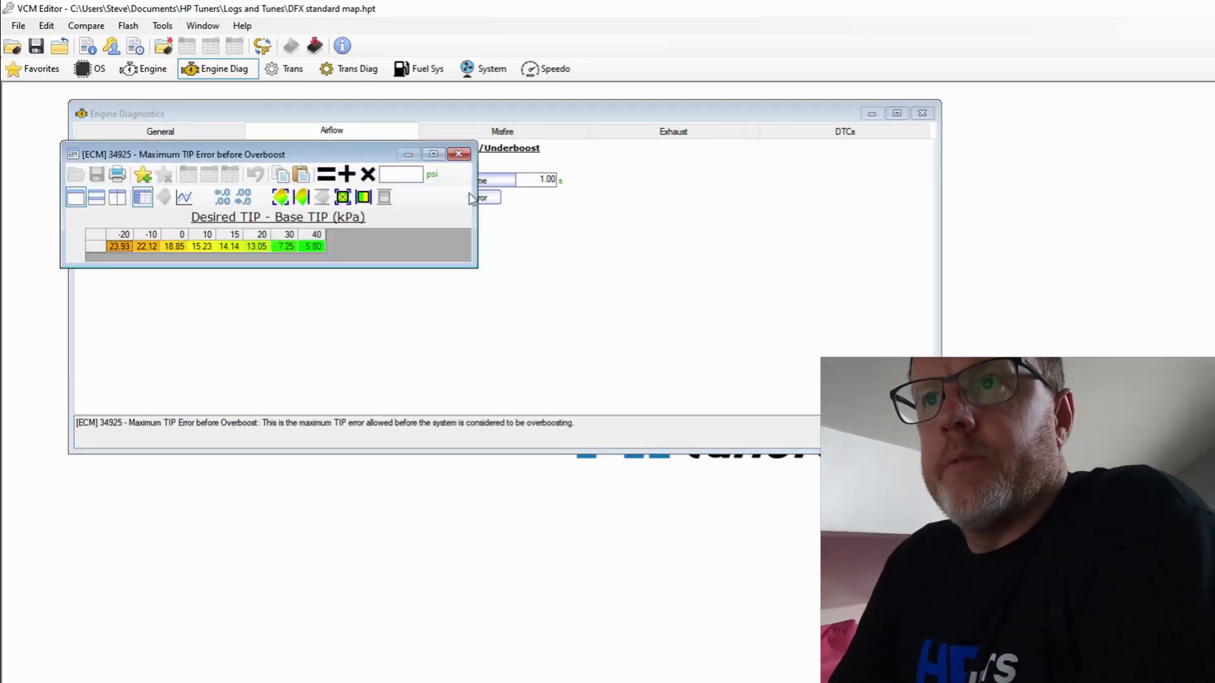
left_click(434, 179)
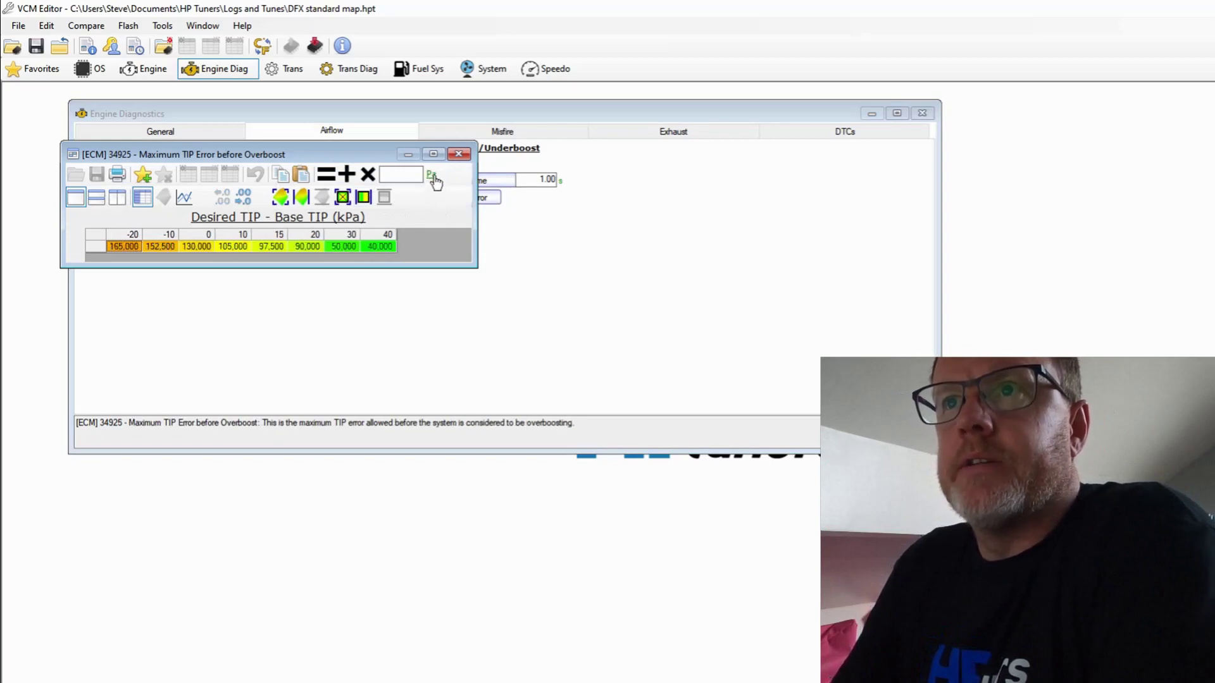
left_click(434, 178)
left_click(434, 179)
left_click(434, 178)
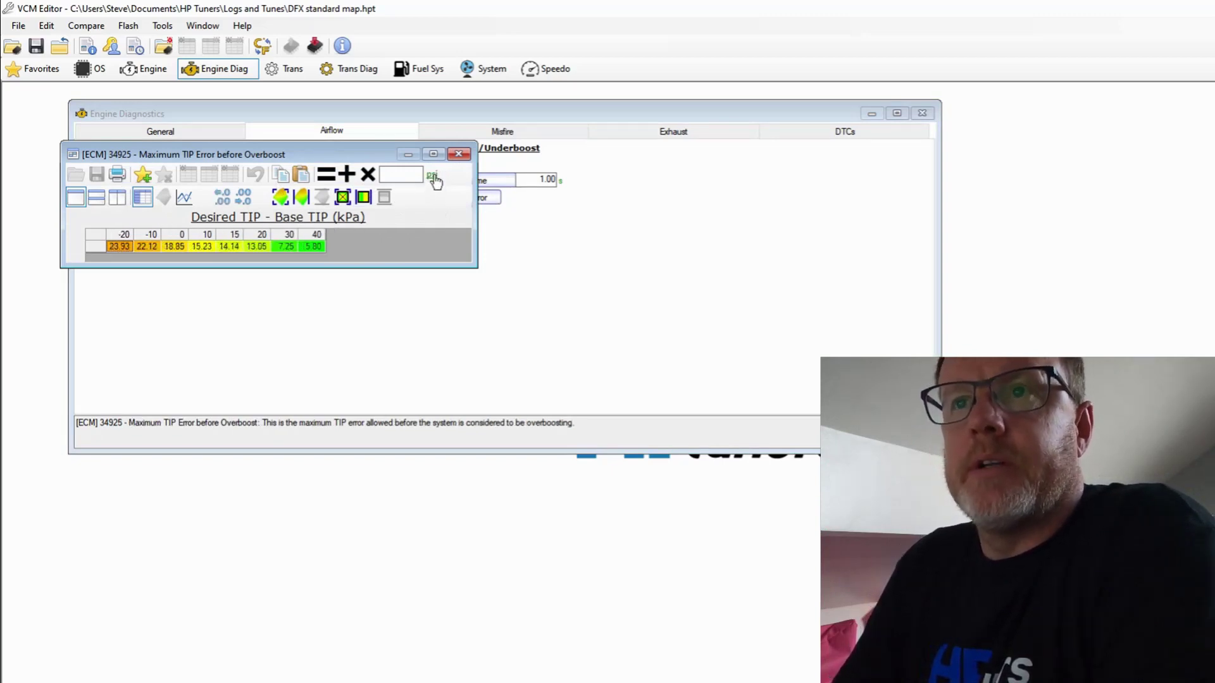
Set the 40 kPa cell of the Max TIP Error table to 10 psi and interpolate horizontally between the 15 and 40 kPa columns
left_click(319, 247)
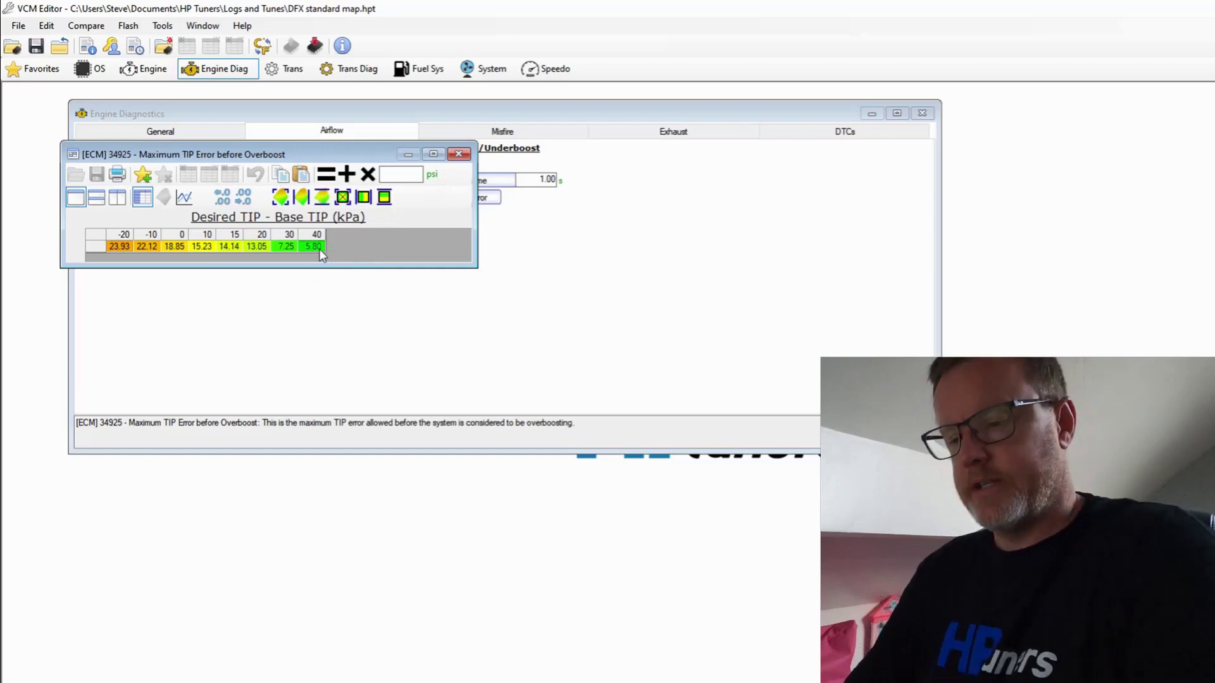
left_click(388, 173)
type("10")
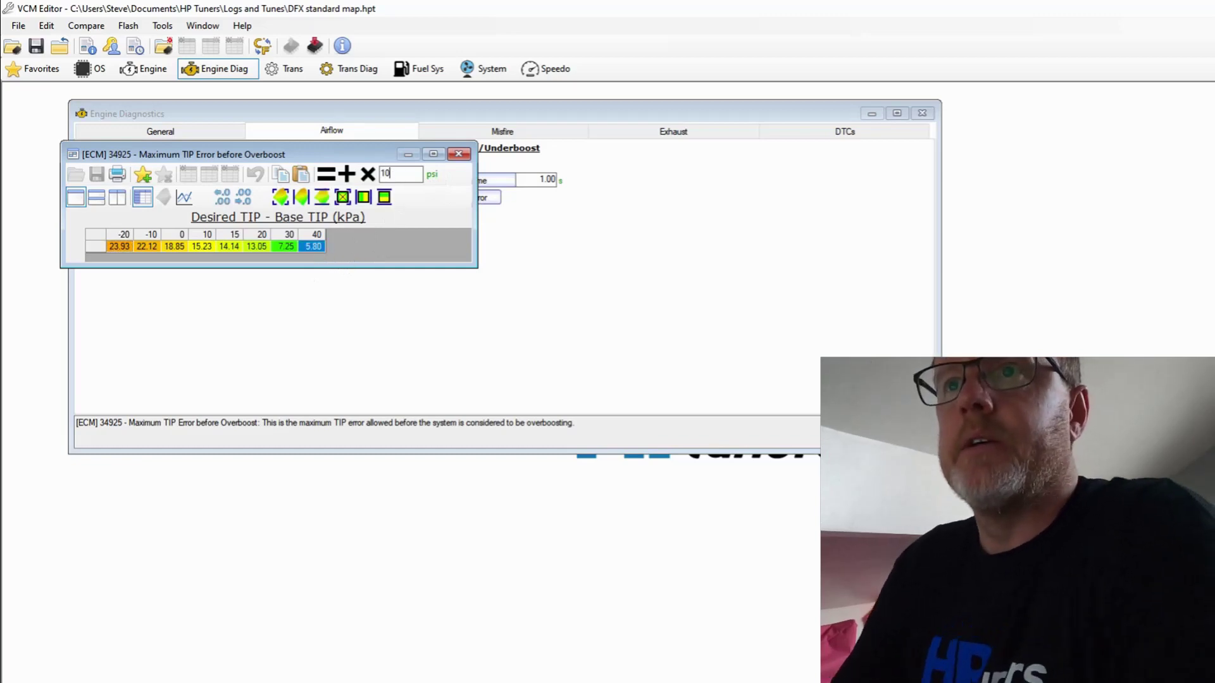
left_click(334, 175)
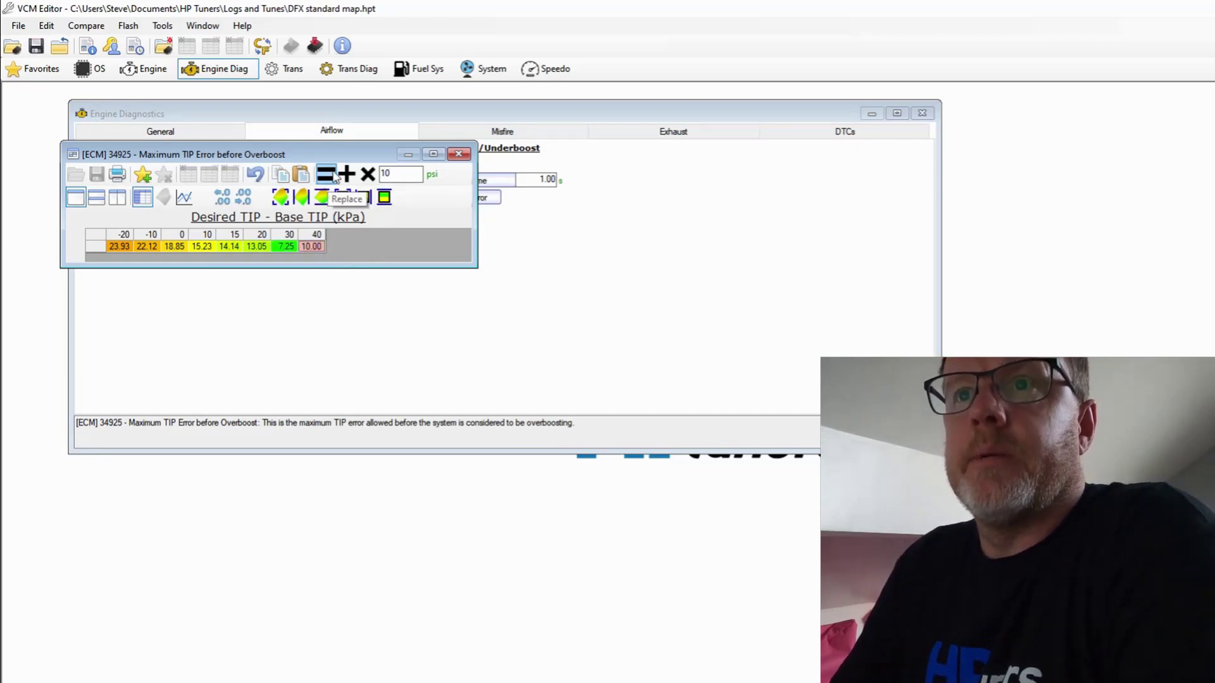
left_click_drag(287, 246, 231, 249)
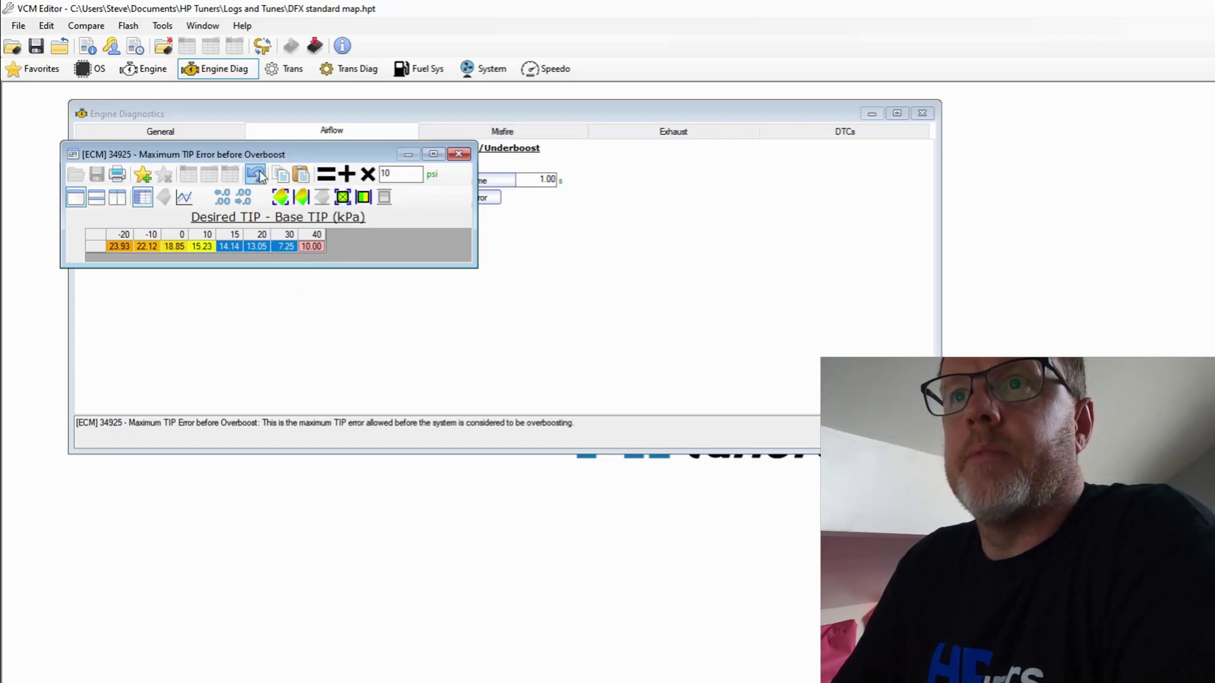
left_click(342, 196)
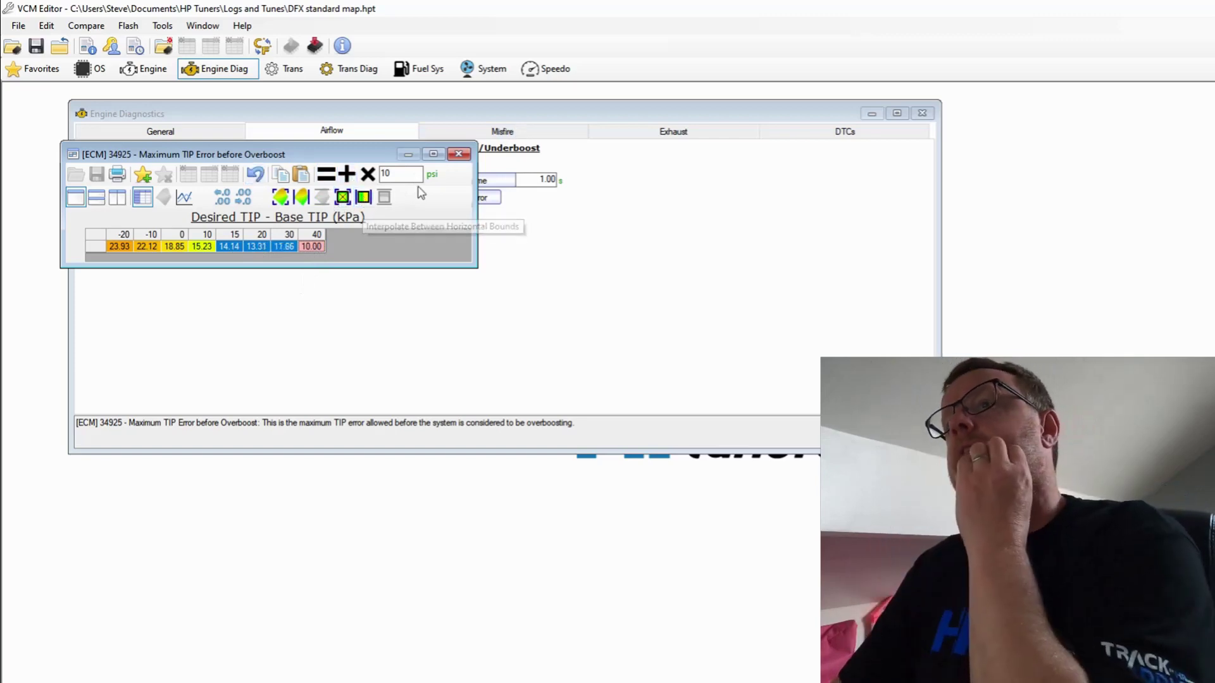
left_click(459, 155)
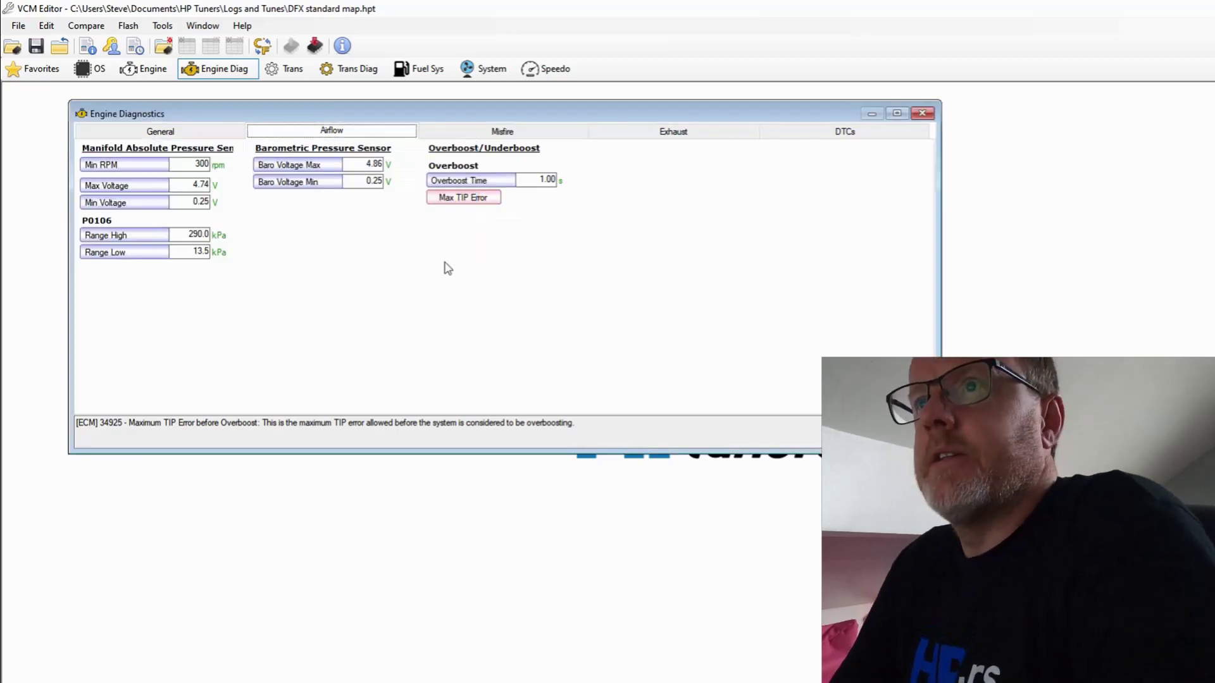
Set the downstream oxygen sensor O2 Test to Disabled in the exhaust diagnostics
left_click(485, 135)
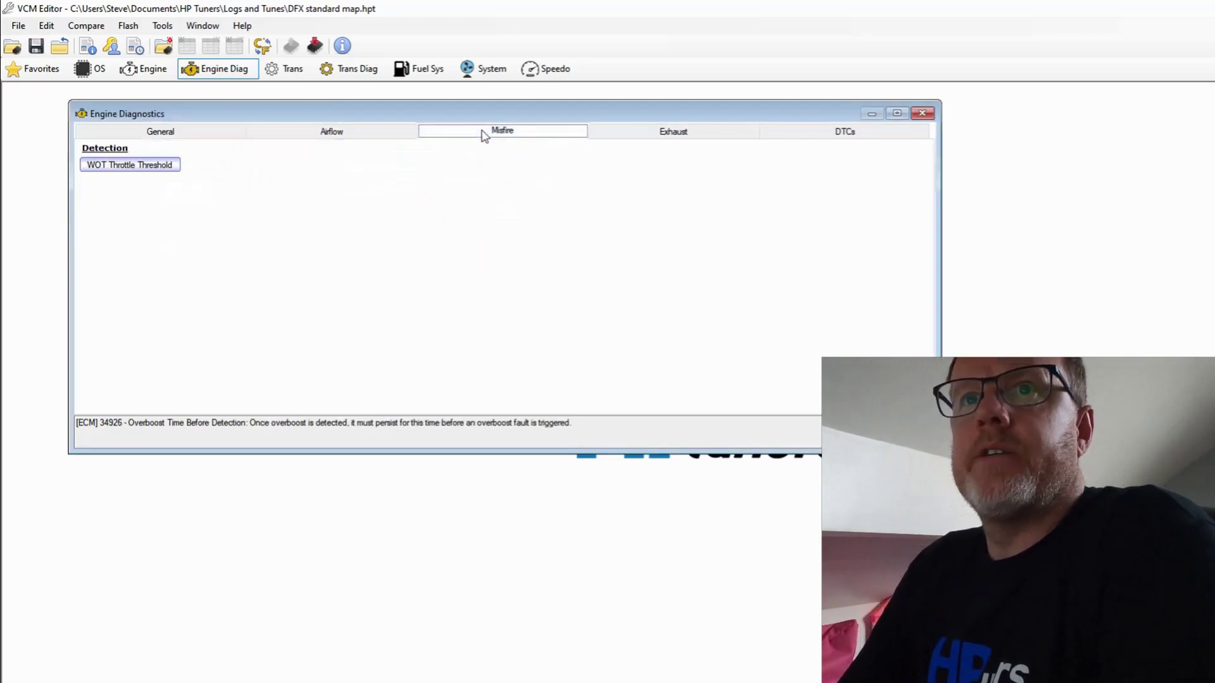
left_click(630, 134)
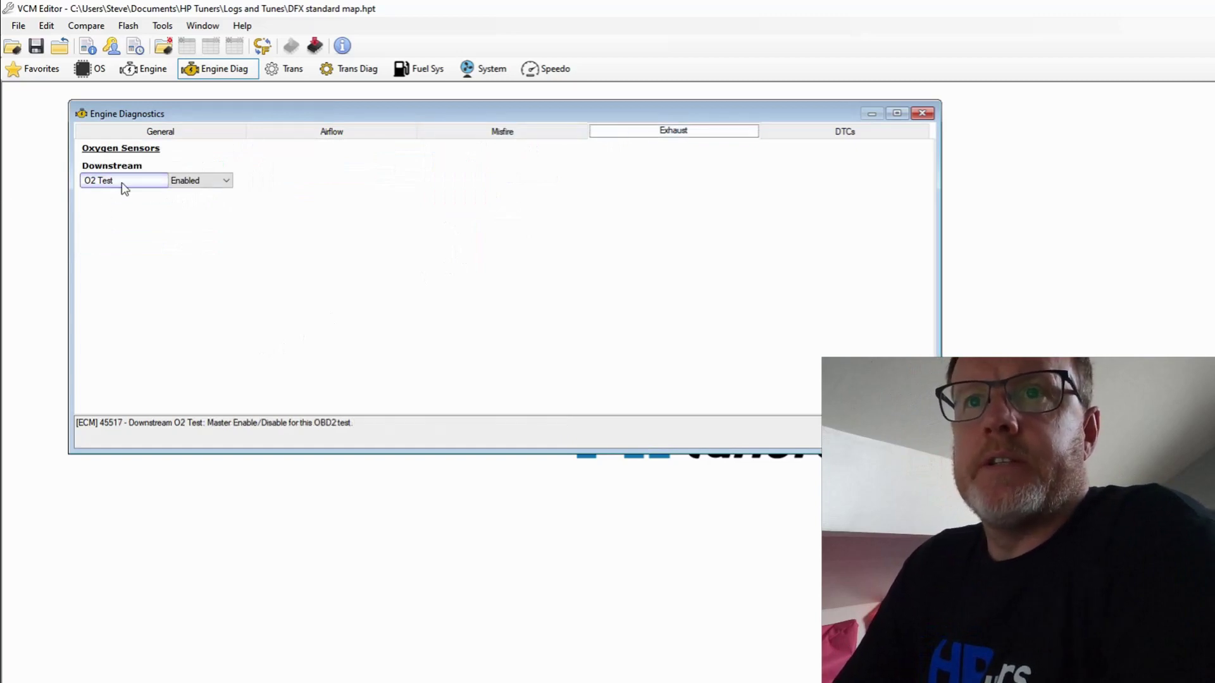
left_click(226, 182)
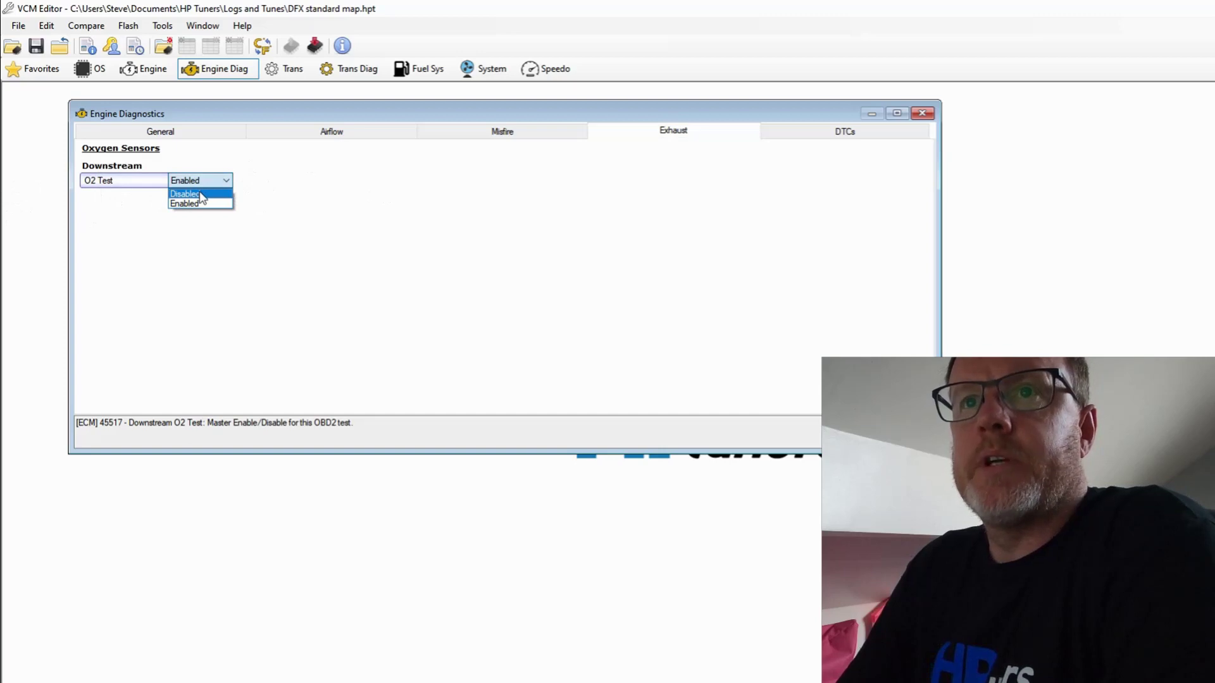
left_click(201, 196)
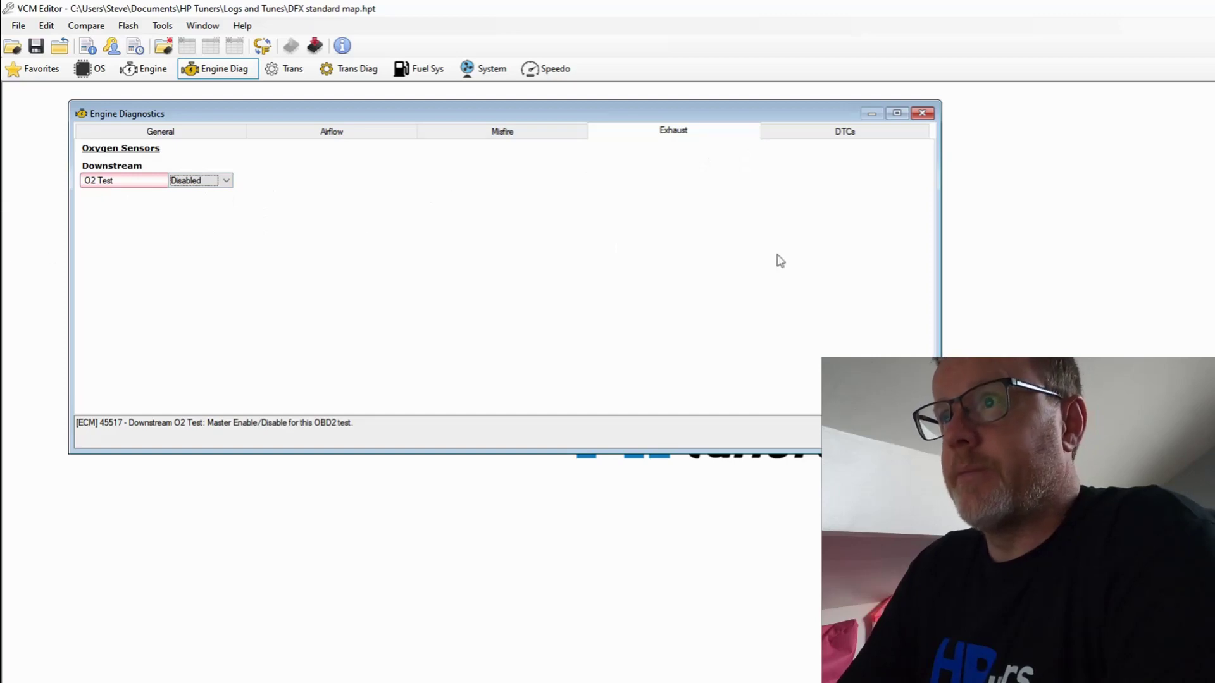
Review the fault classes in the engine diagnostics DTC list, from the body codes through the oxygen sensor, fuel and boost codes
left_click(792, 131)
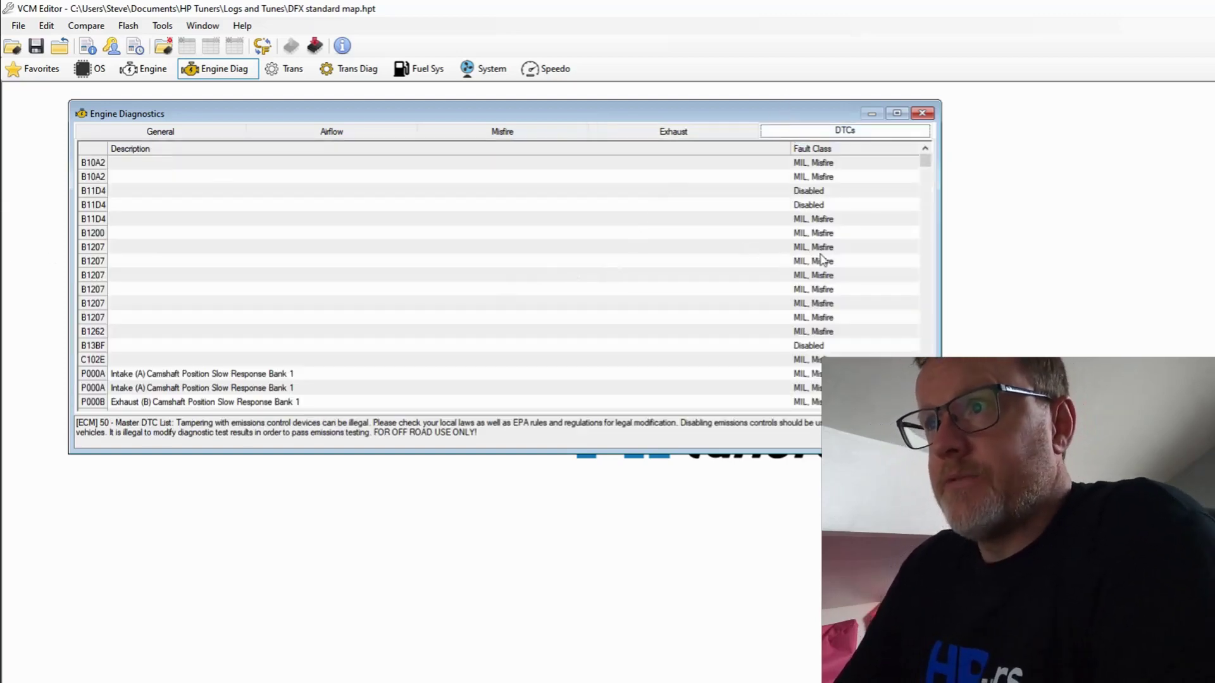
scroll(821, 257, "down", 6)
scroll(821, 257, "down", 15)
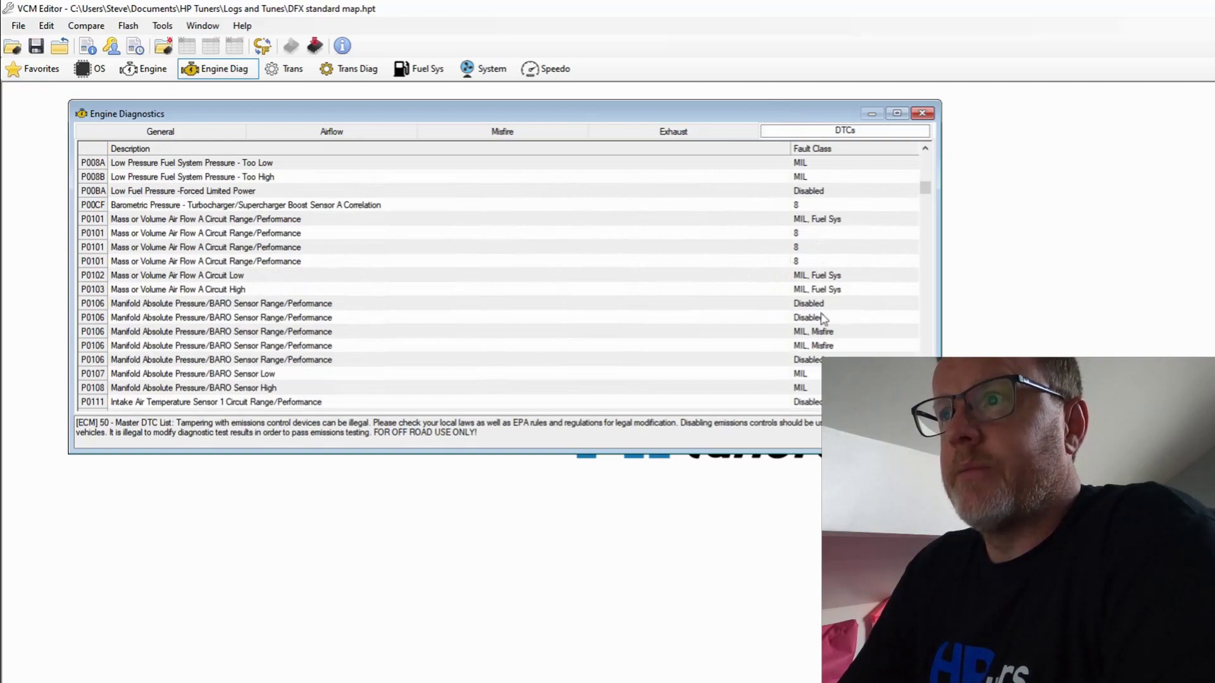
scroll(821, 318, "down", 7)
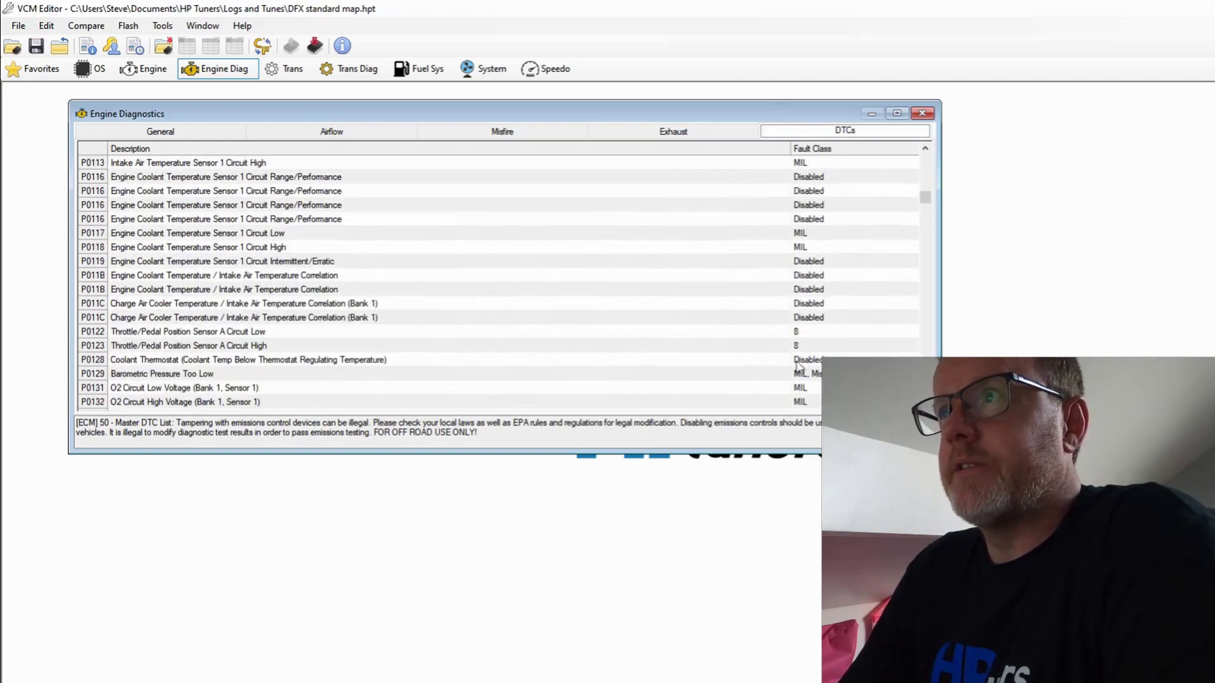
left_click(898, 114)
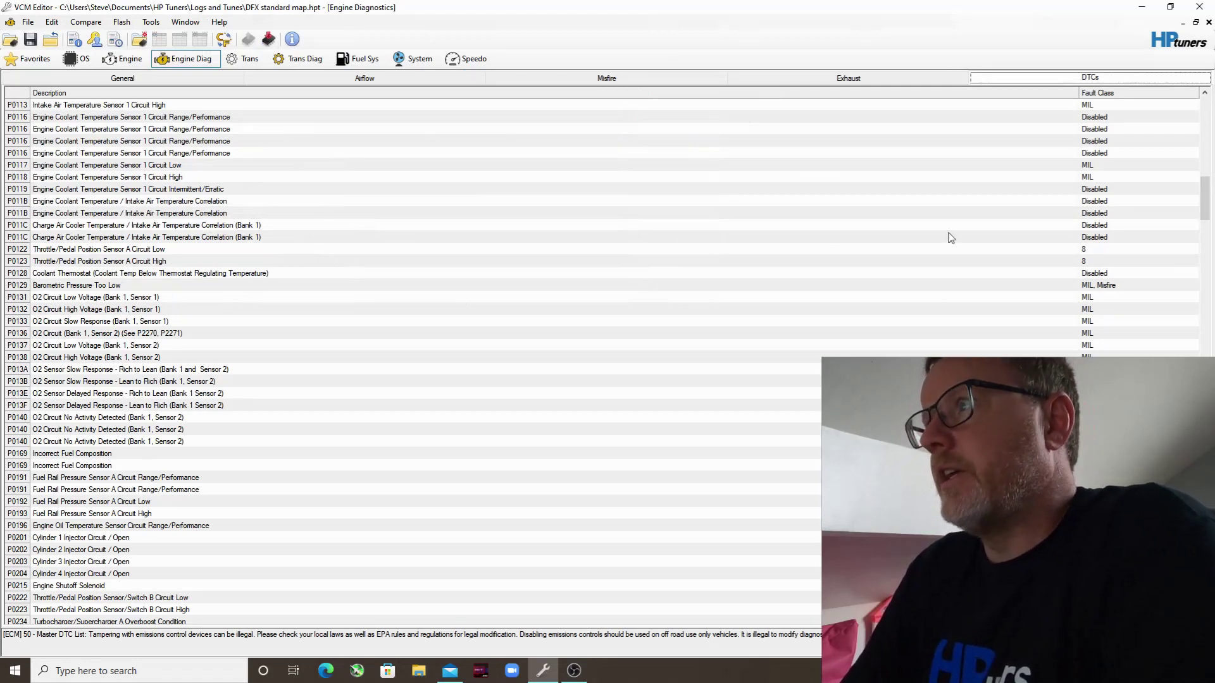
scroll(1117, 218, "down", 3)
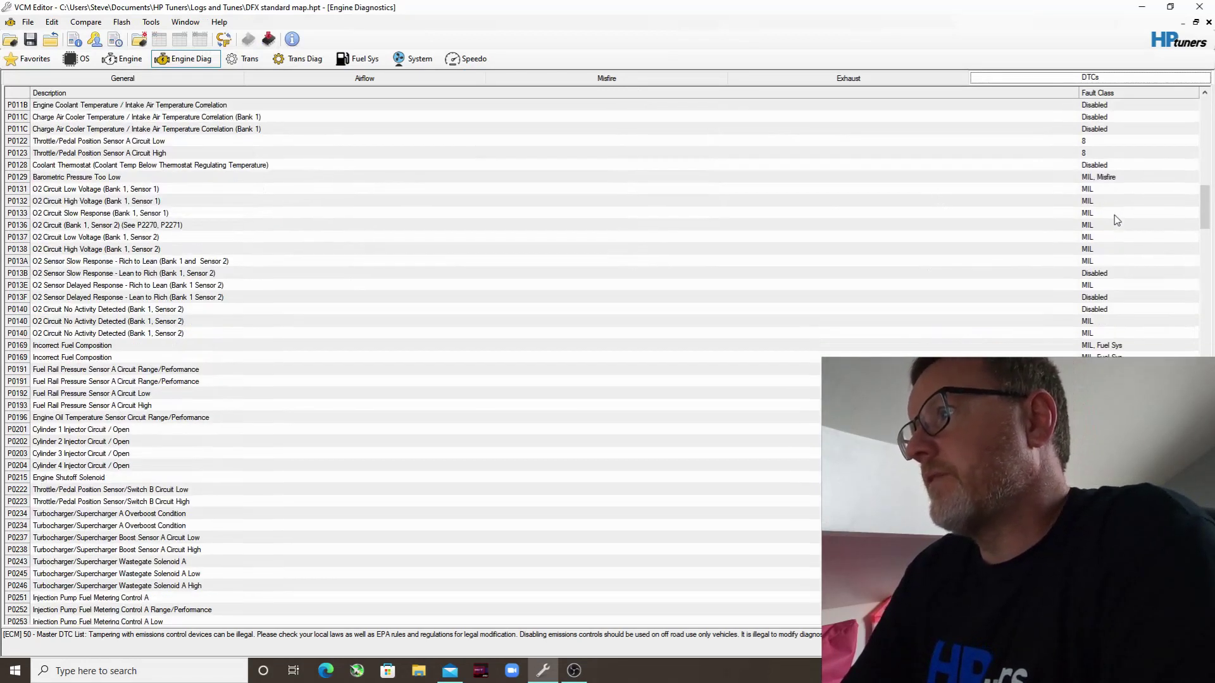
scroll(1115, 217, "down", 3)
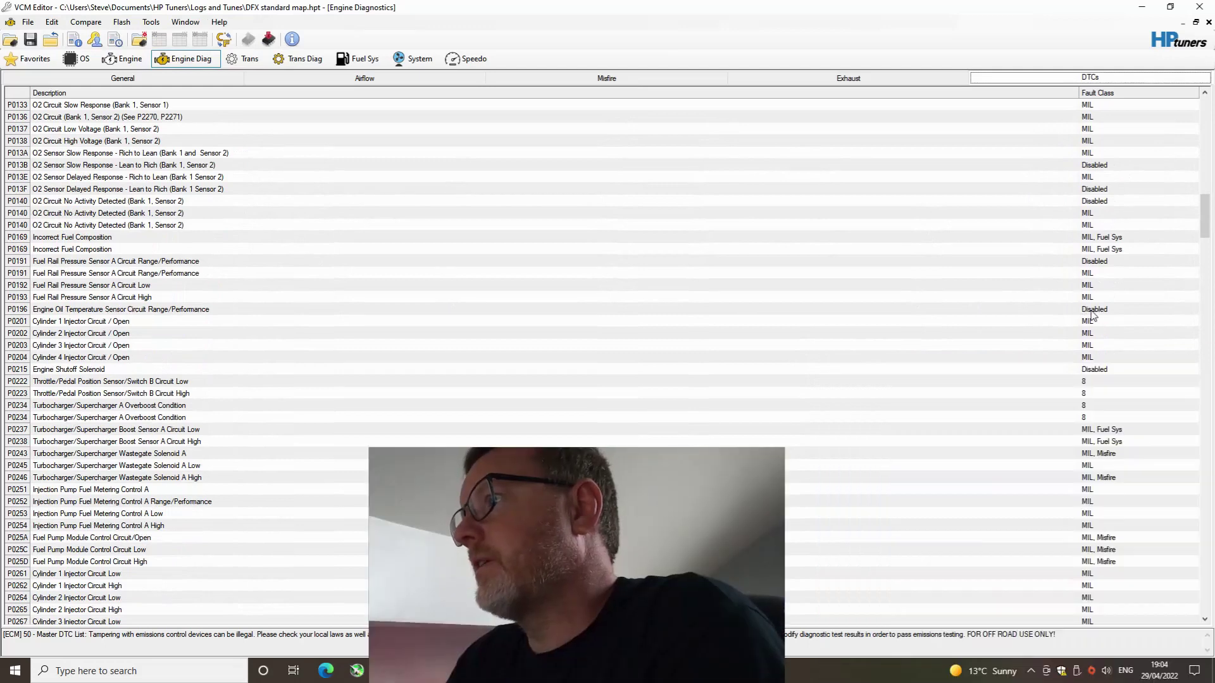
Examine the fault class options for P0196 Engine Oil Temperature Sensor, keep it Disabled, and close the engine diagnostics
left_click(1174, 311)
left_click(1174, 311)
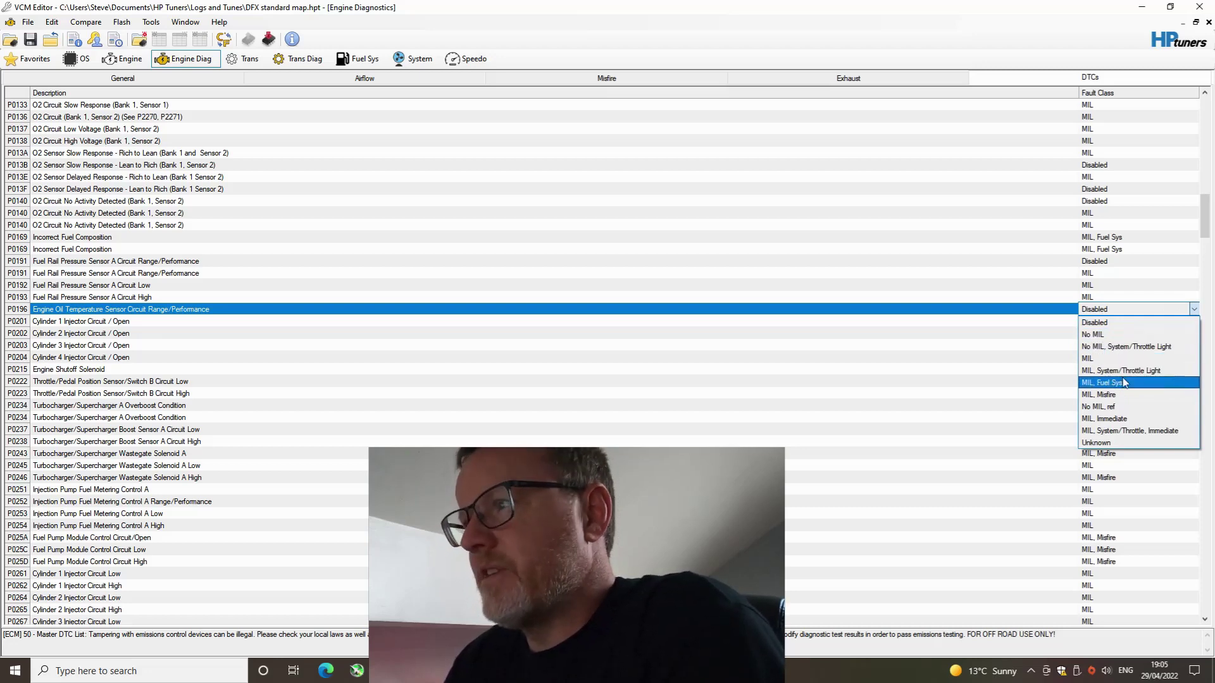
left_click(1193, 311)
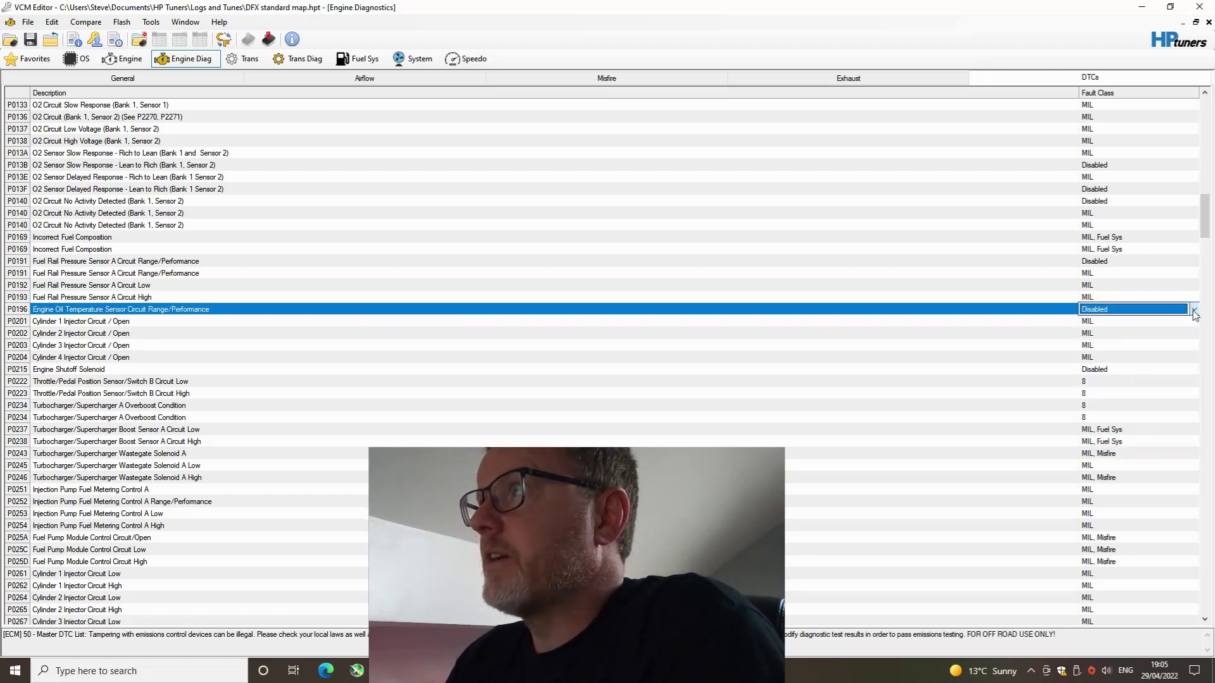
left_click(1204, 93)
left_click(1205, 94)
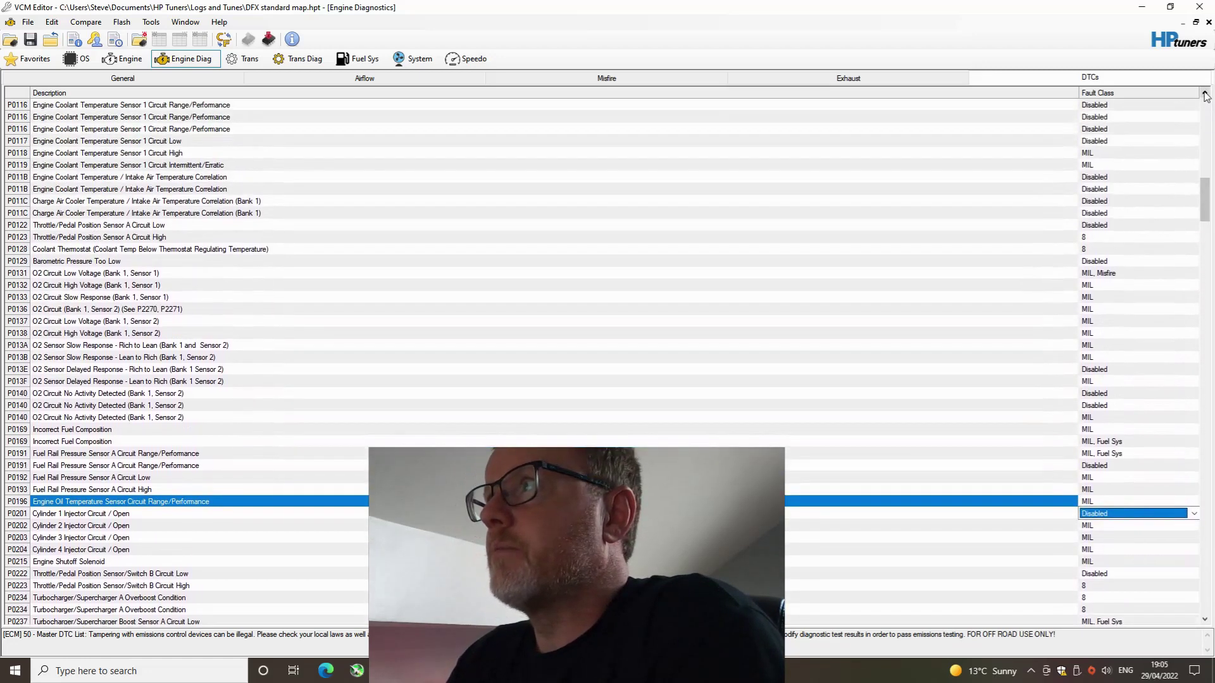
left_click(1205, 93)
left_click(1196, 23)
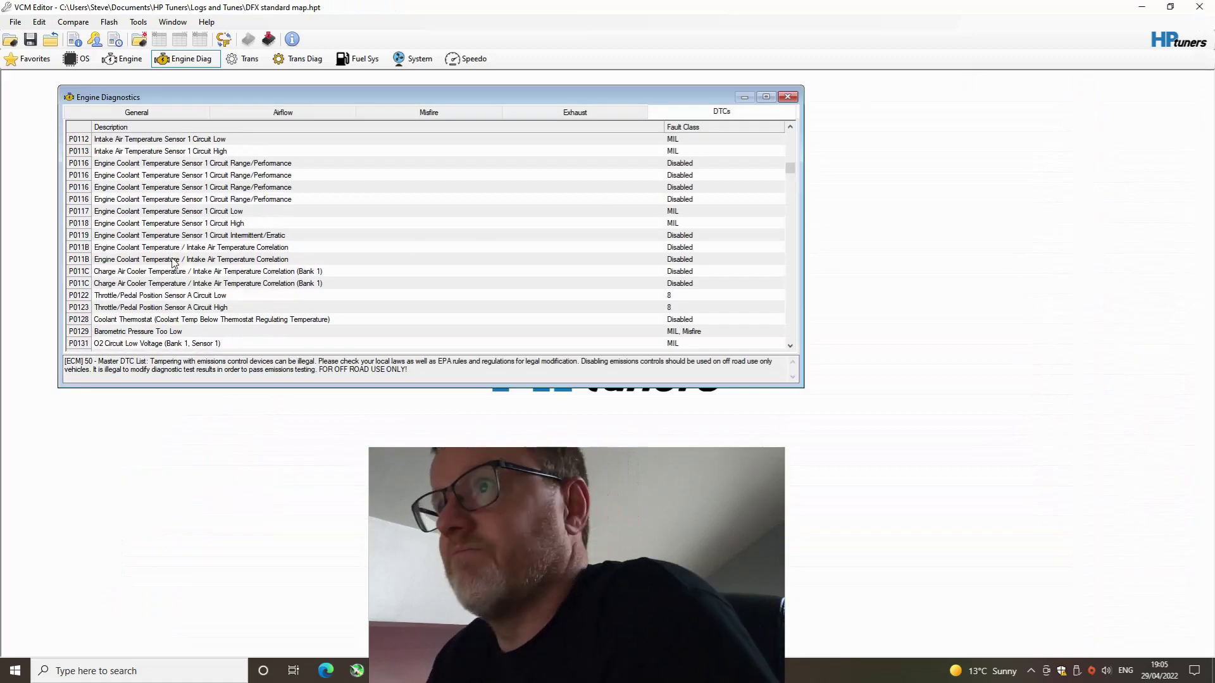
left_click(788, 97)
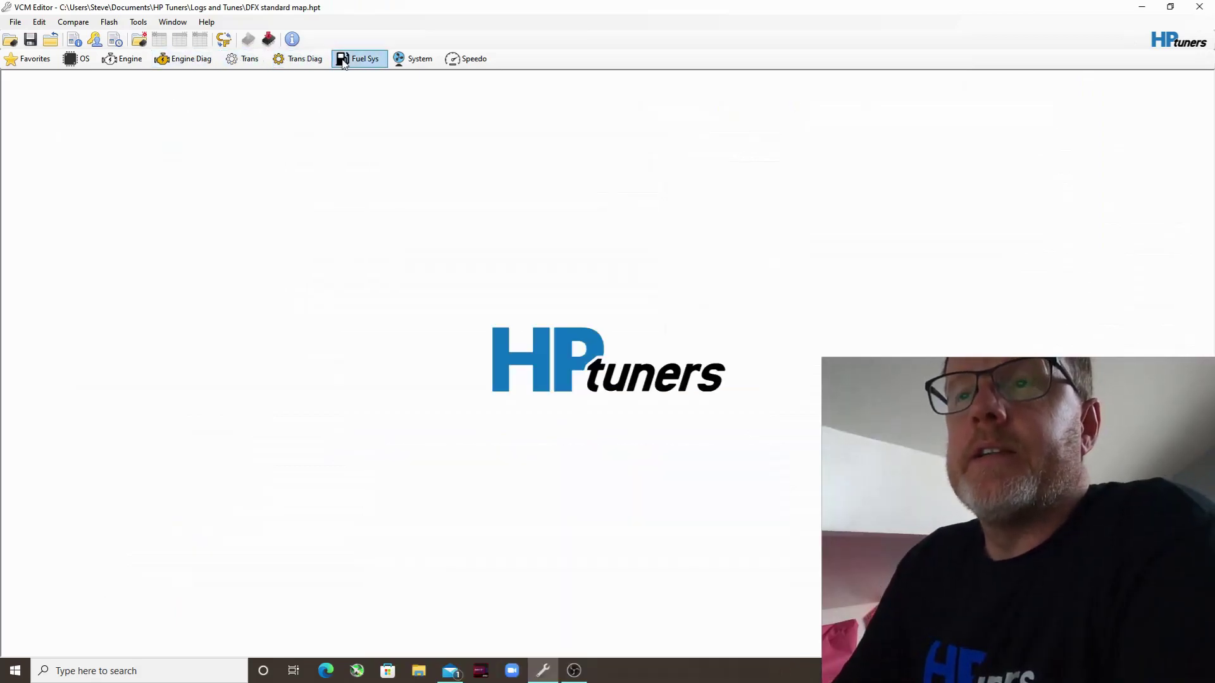
In the Homogeneous desired fuel rail pressure table, set 3,000 to 6,000 rpm at 18.3 and 26.1% torque to 160 bar
left_click(365, 60)
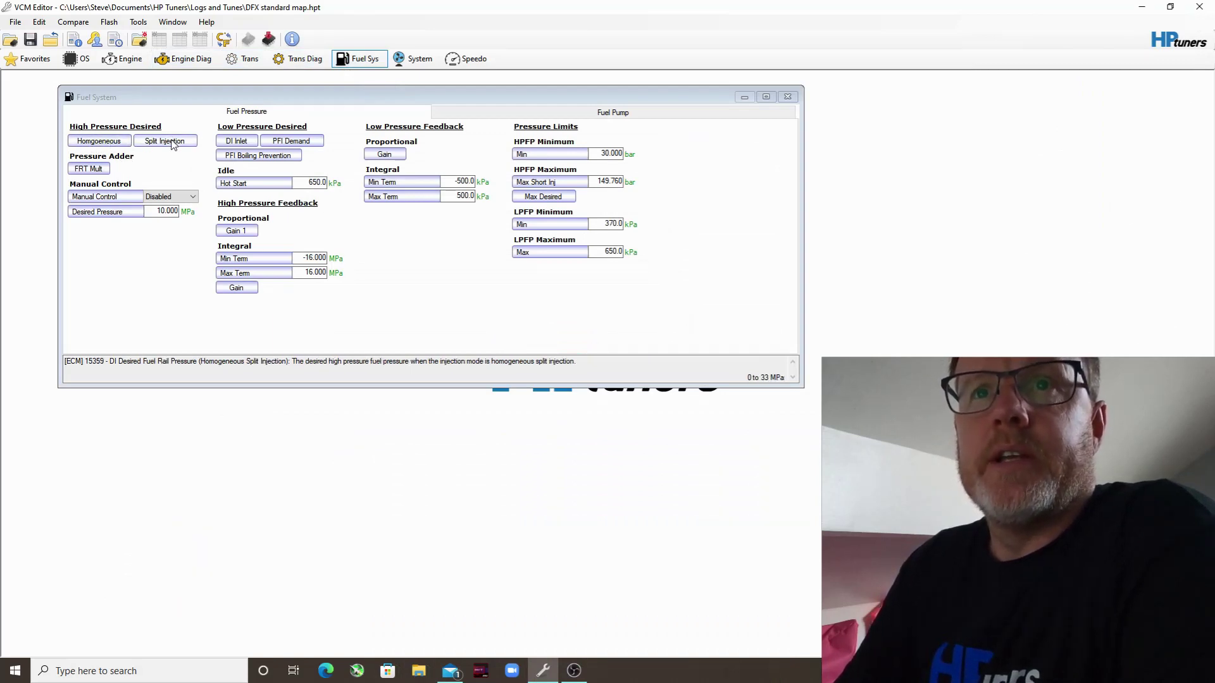
left_click(95, 142)
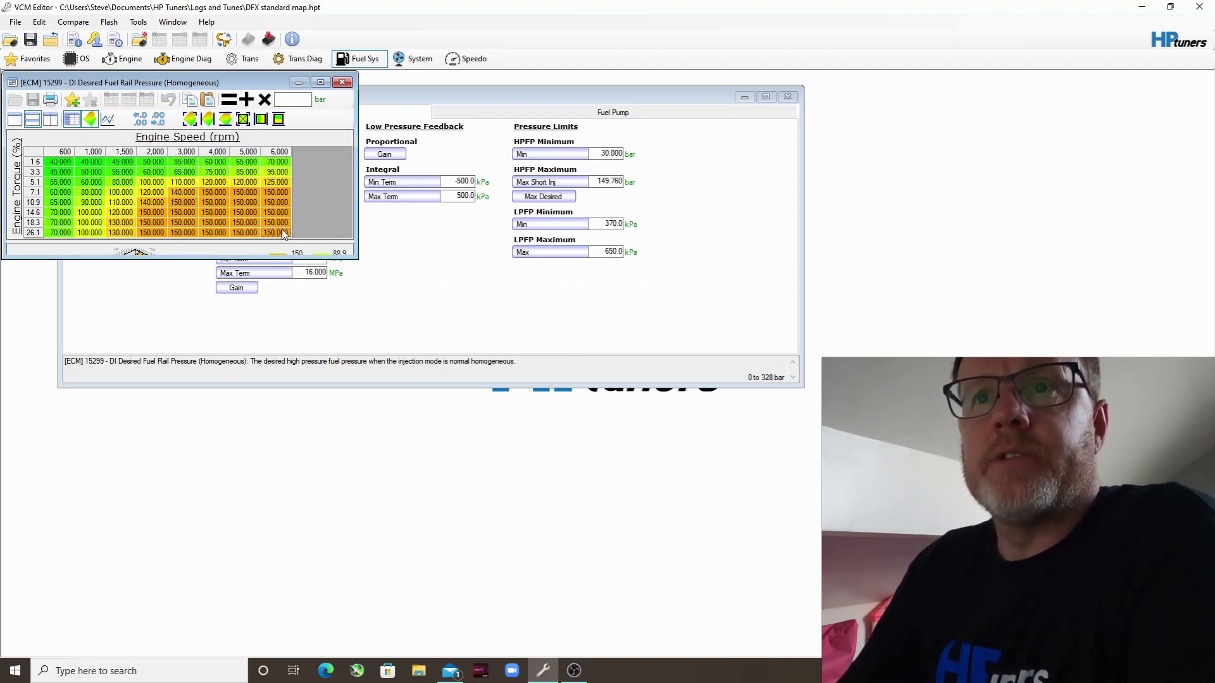
left_click_drag(283, 234, 193, 229)
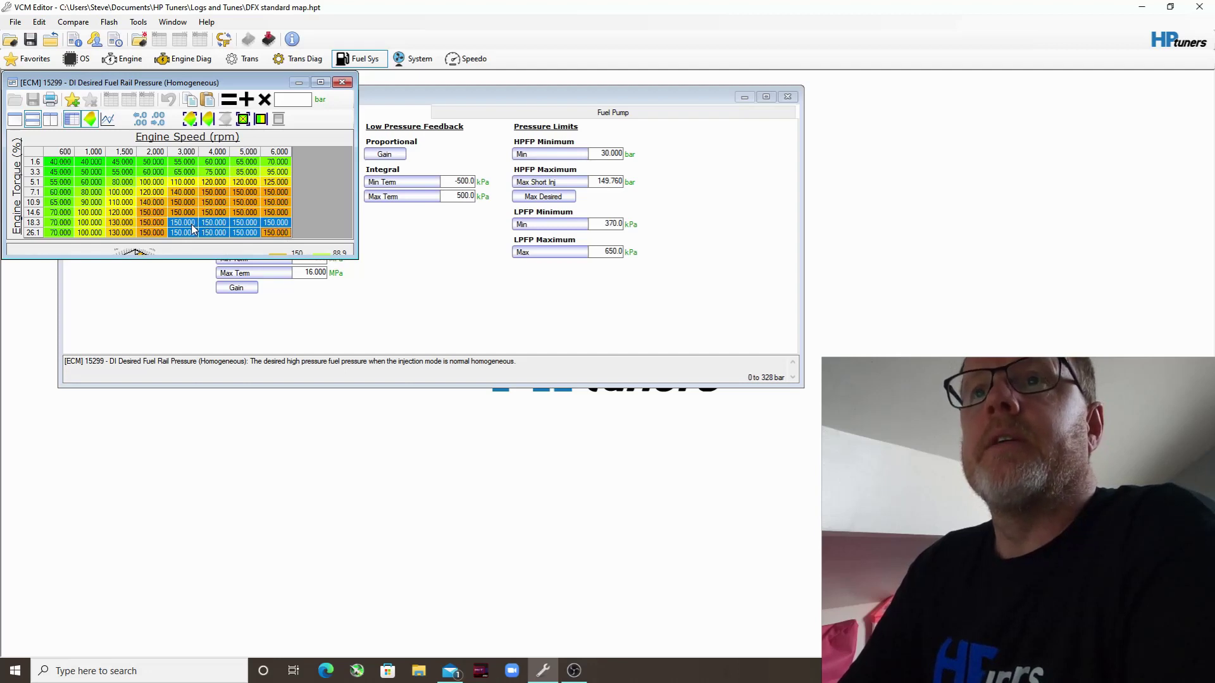
left_click(286, 102)
type("160")
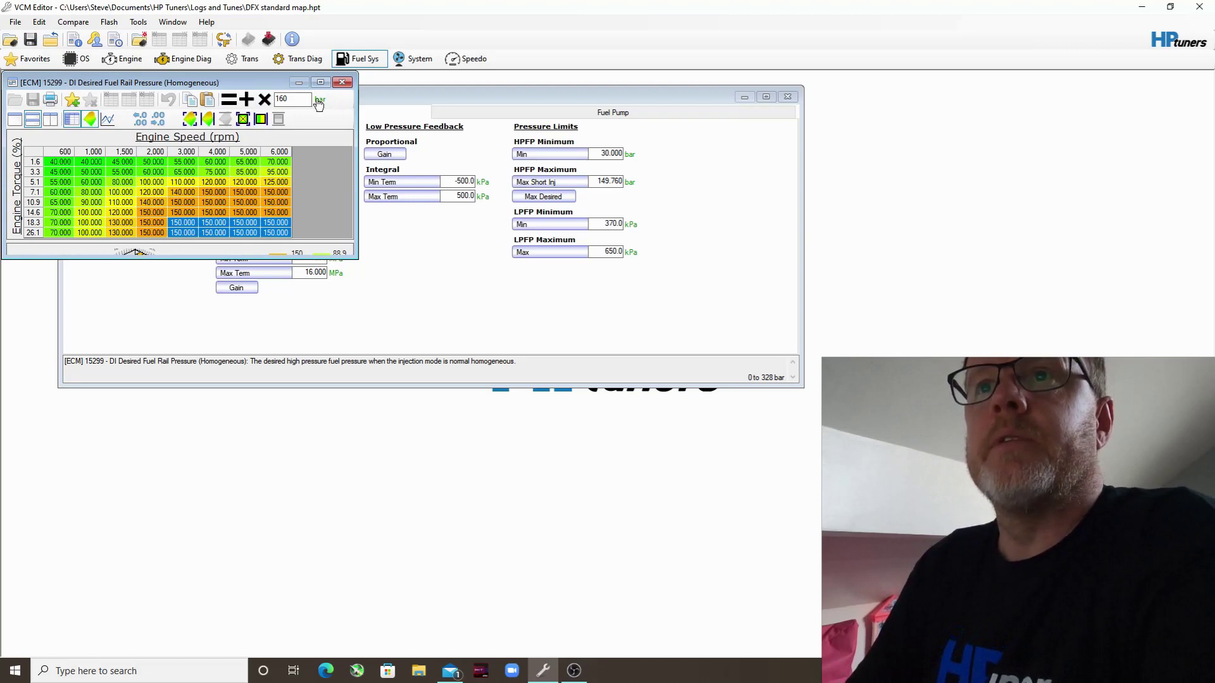
left_click(233, 100)
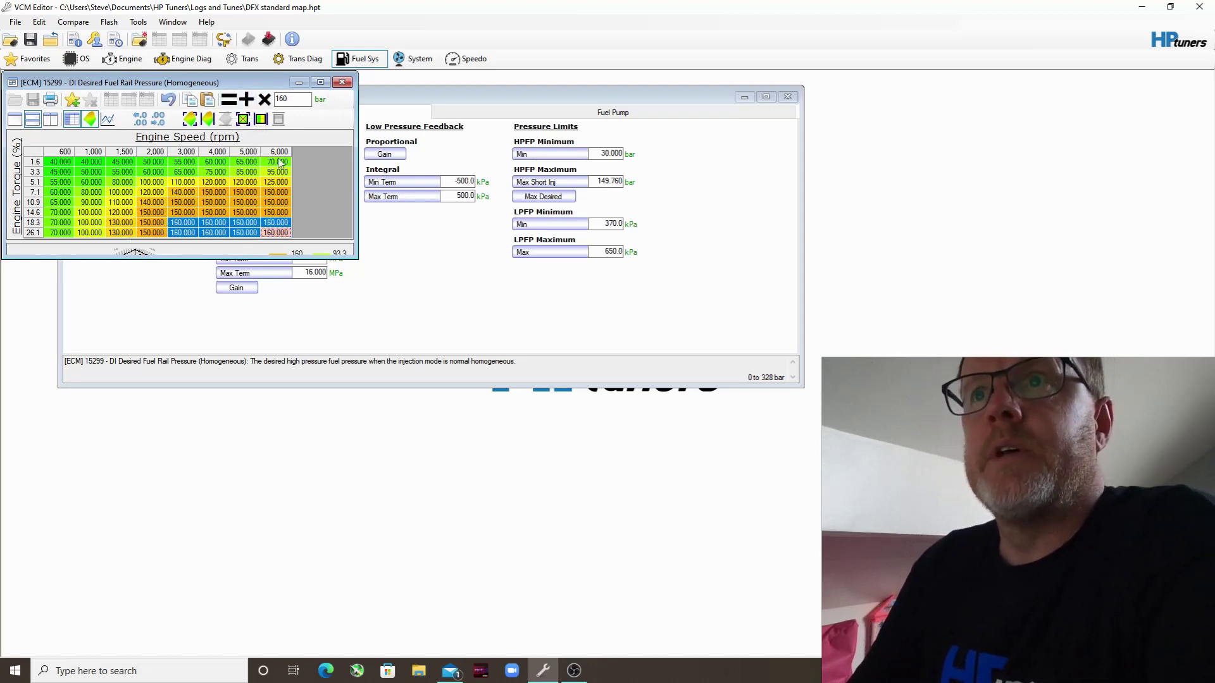
left_click(342, 82)
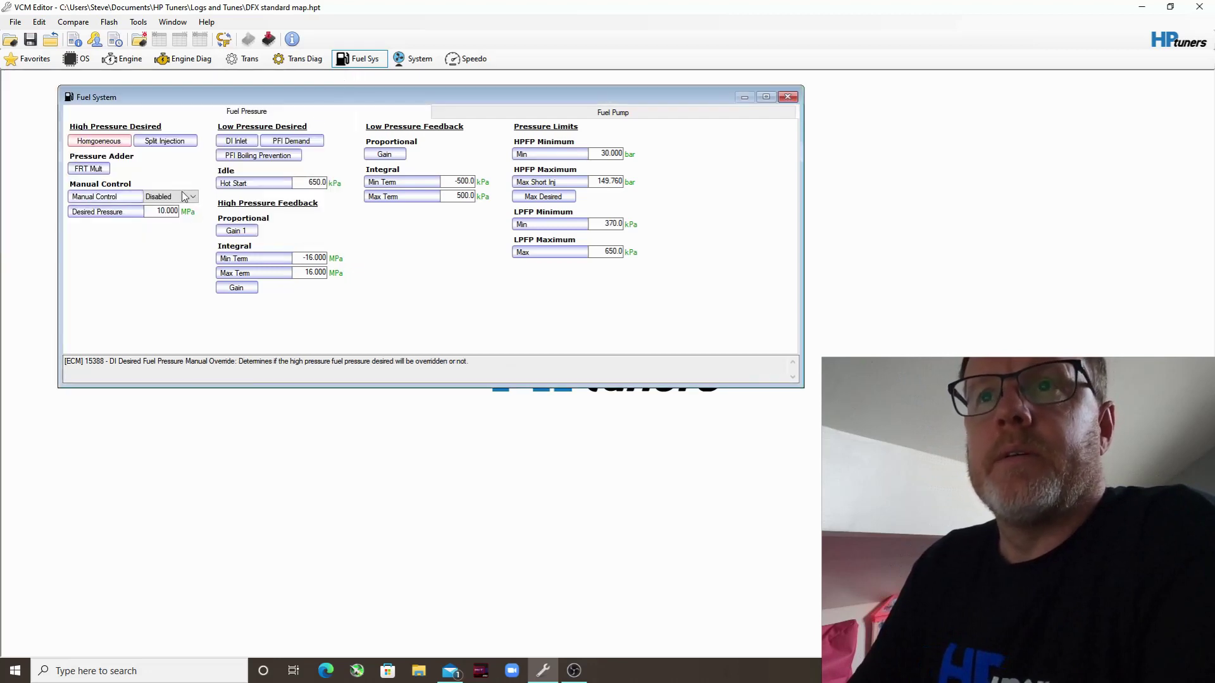
In the Split Injection desired fuel rail pressure table, set 3,000 to 6,000 rpm in the 10.9 and 14.6 rows to 160 bar
left_click(177, 140)
left_click_drag(225, 213, 157, 209)
left_click(288, 100)
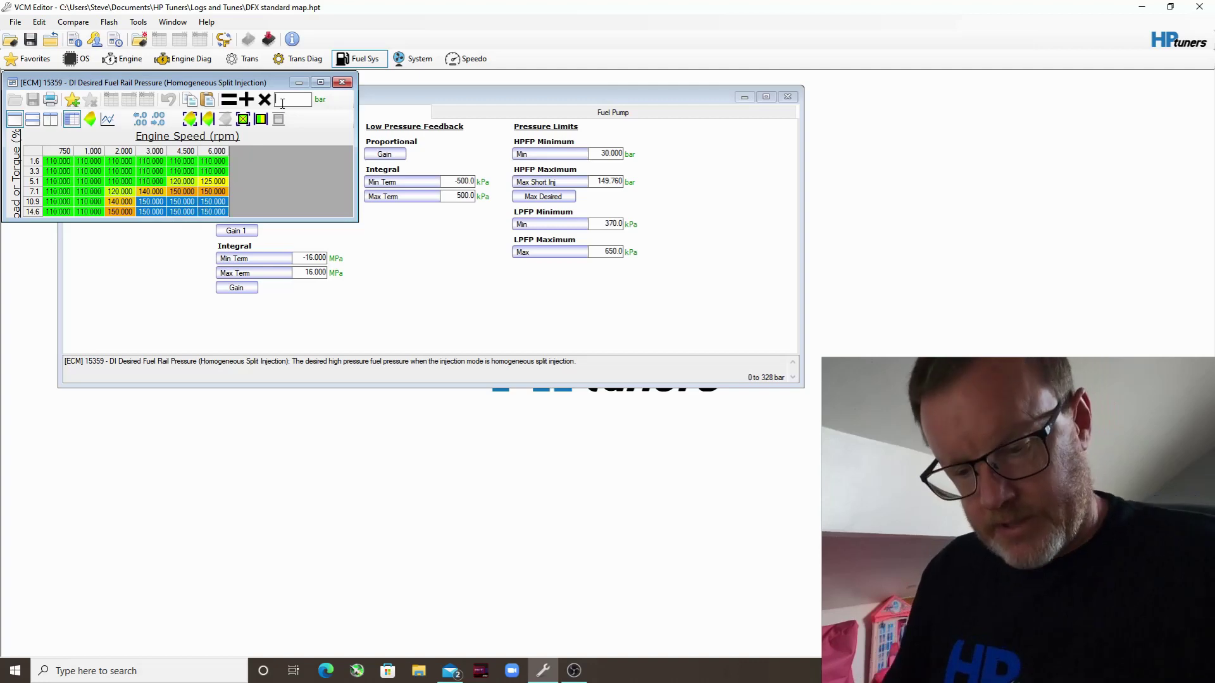
type("149.7")
type("60")
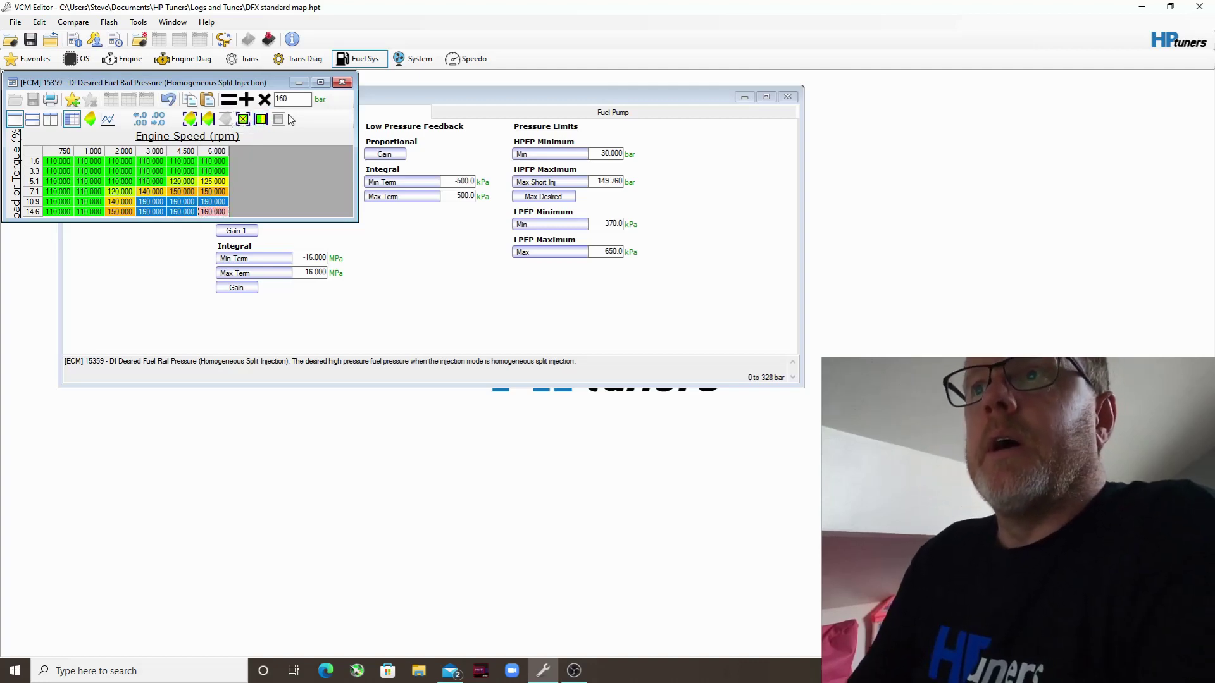
left_click(343, 82)
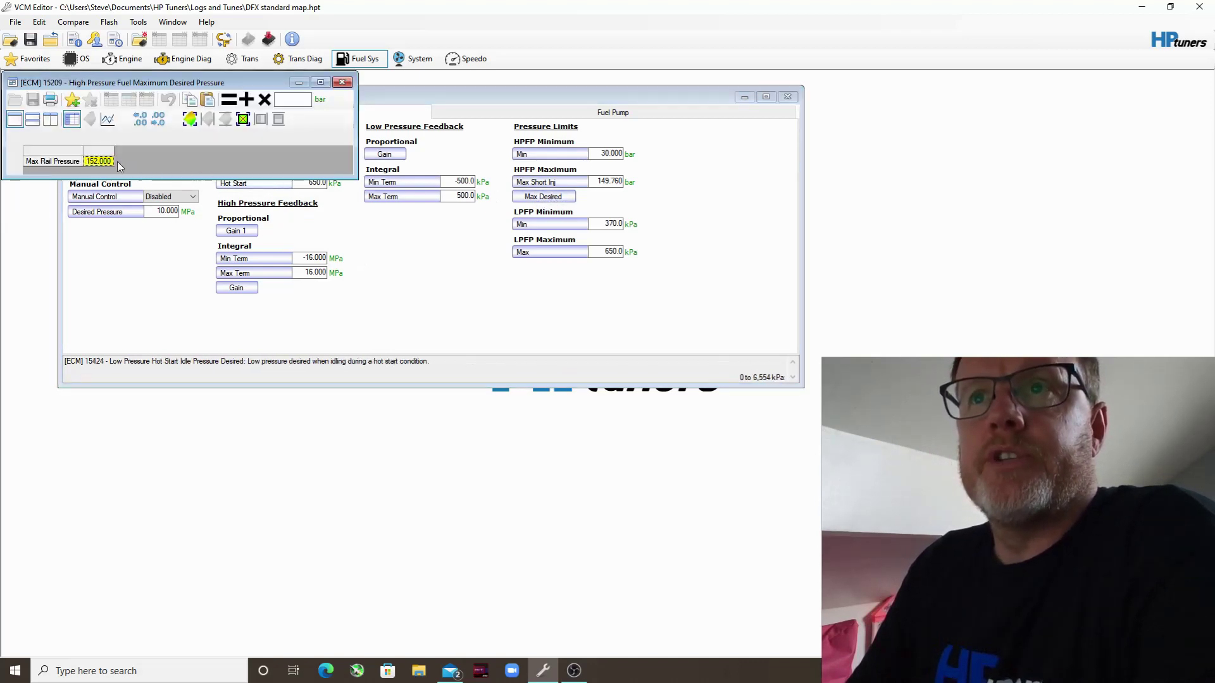
Add 10 bar to the Max Rail Pressure in the High Pressure Fuel Maximum Desired Pressure table
left_click(291, 100)
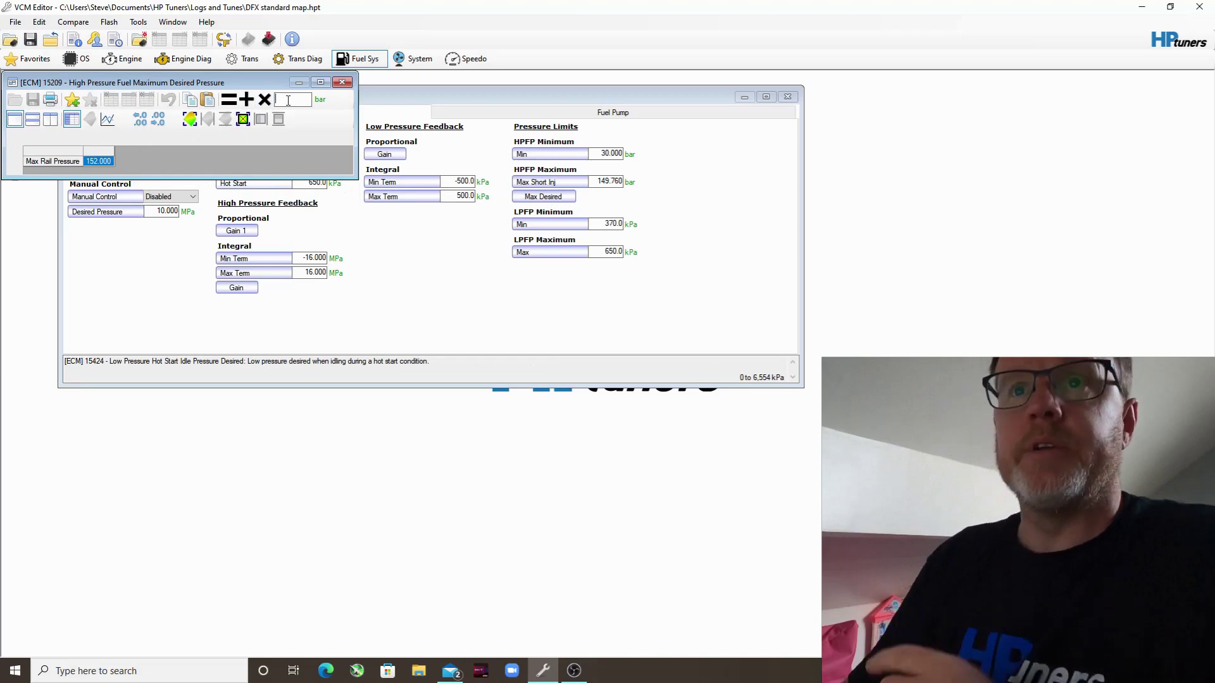
type("10")
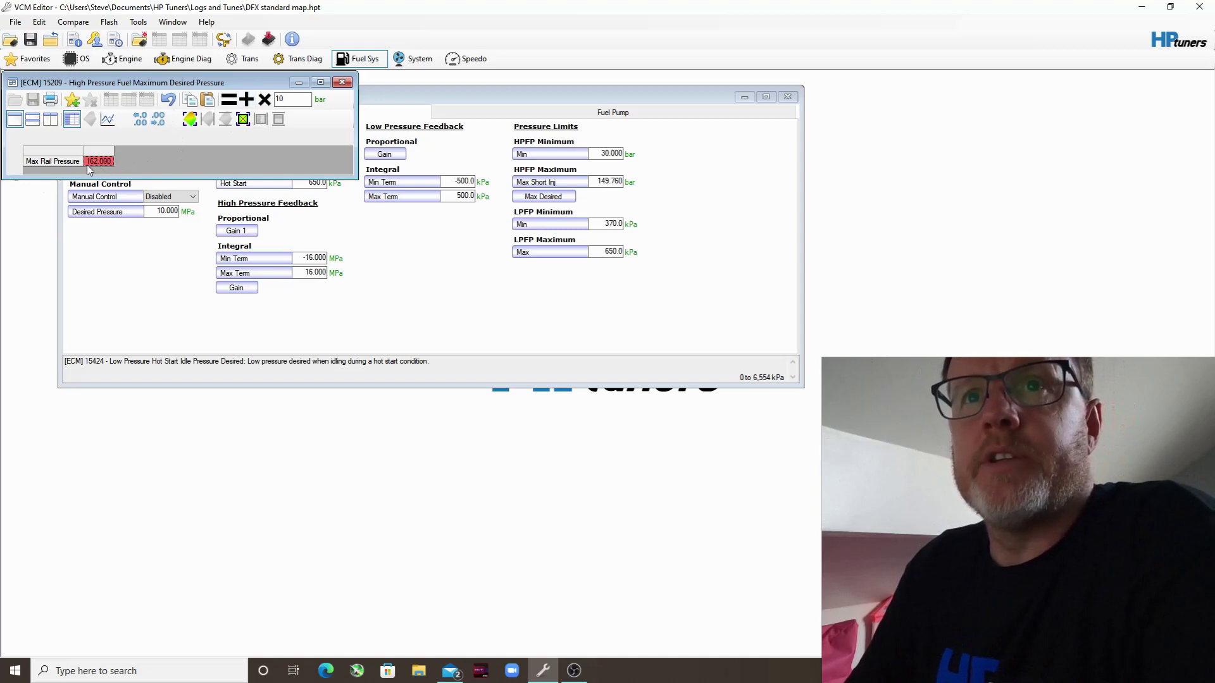
left_click(342, 83)
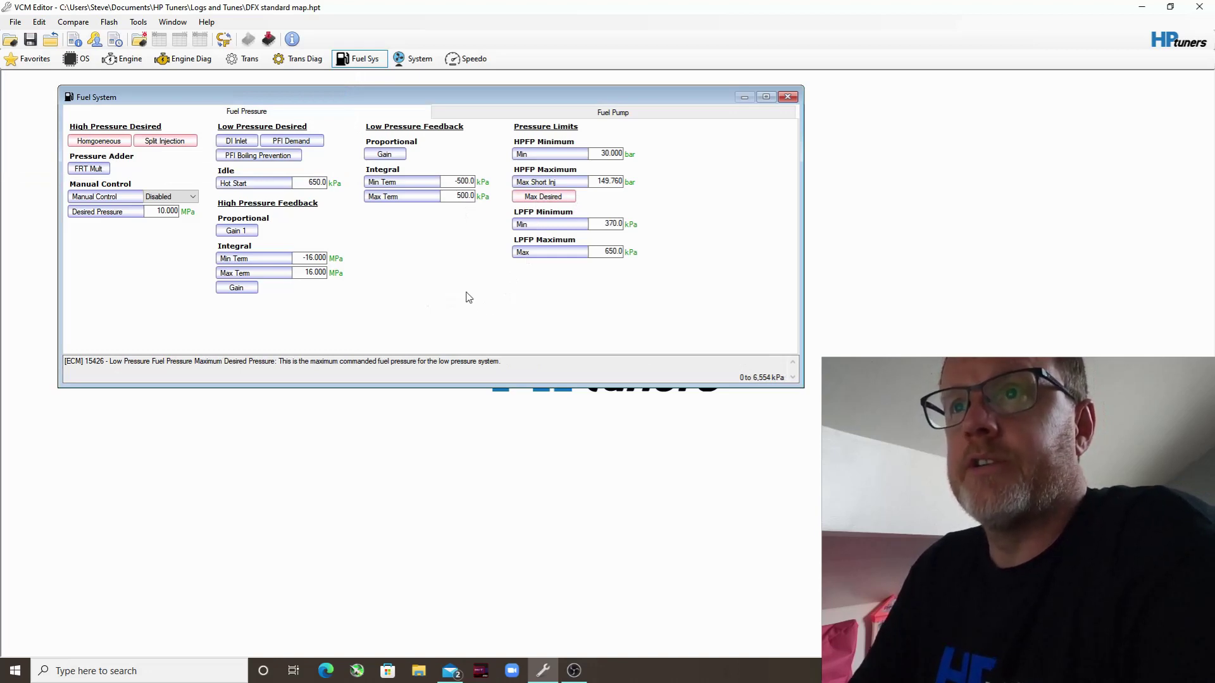
Review the high pressure fuel pump settings and the system's cooling fan control settings
left_click(499, 112)
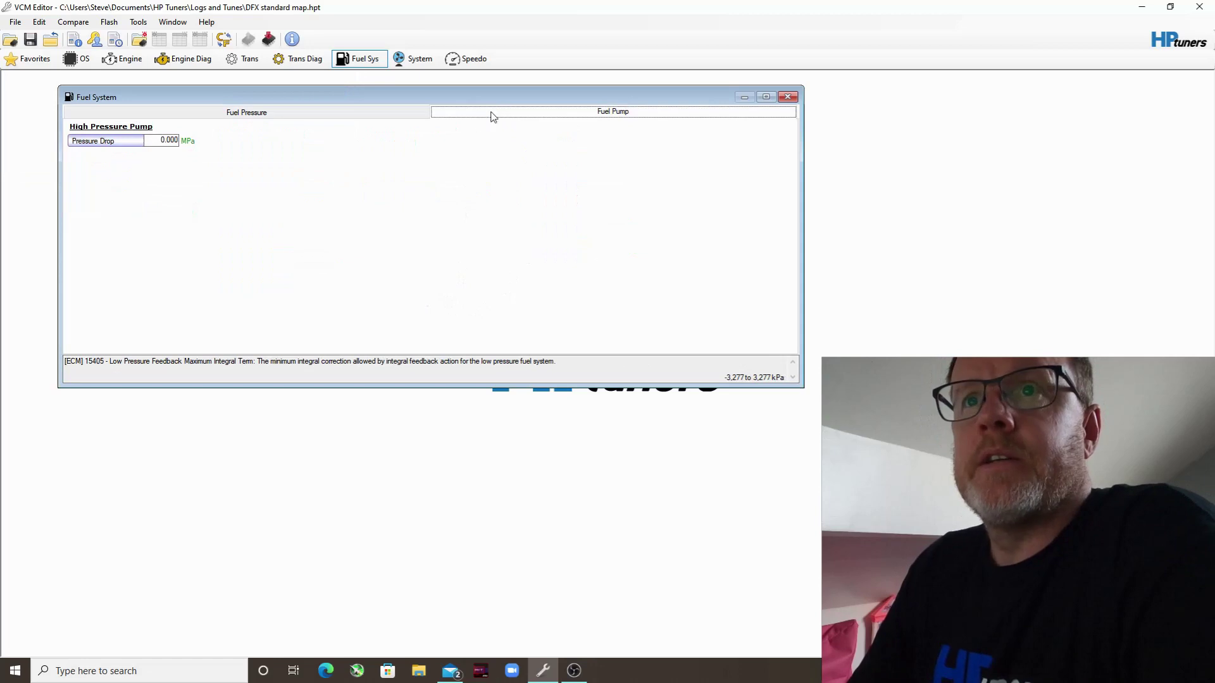
left_click(418, 117)
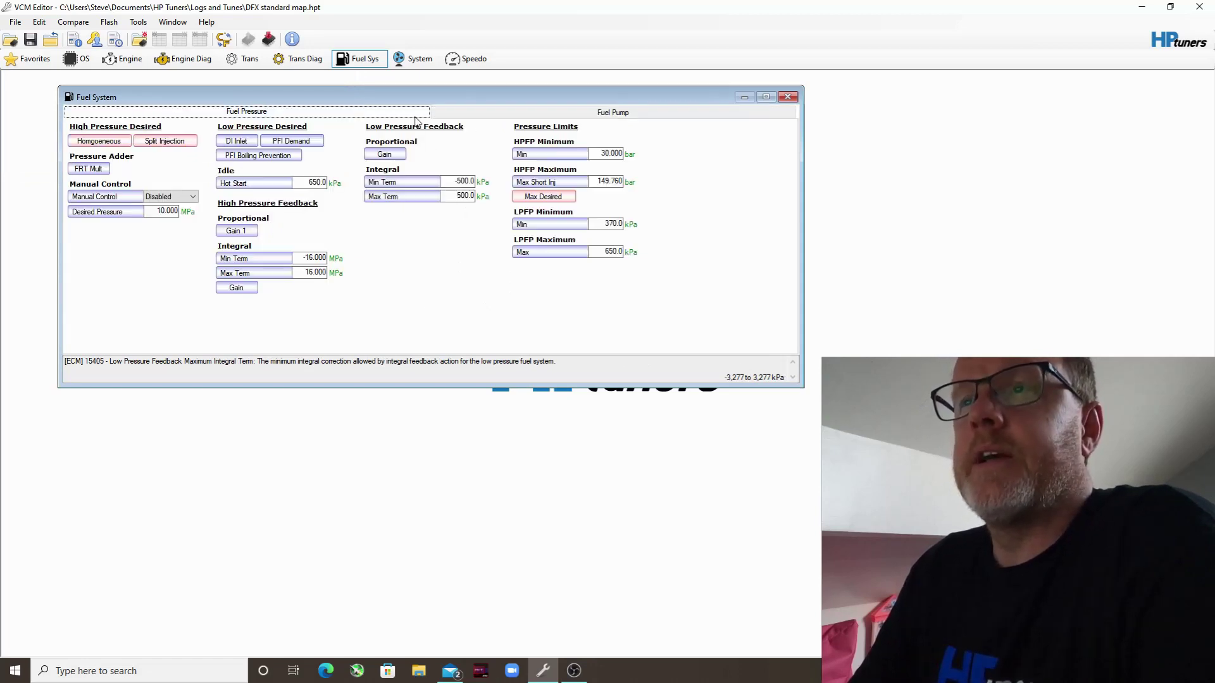
left_click(408, 60)
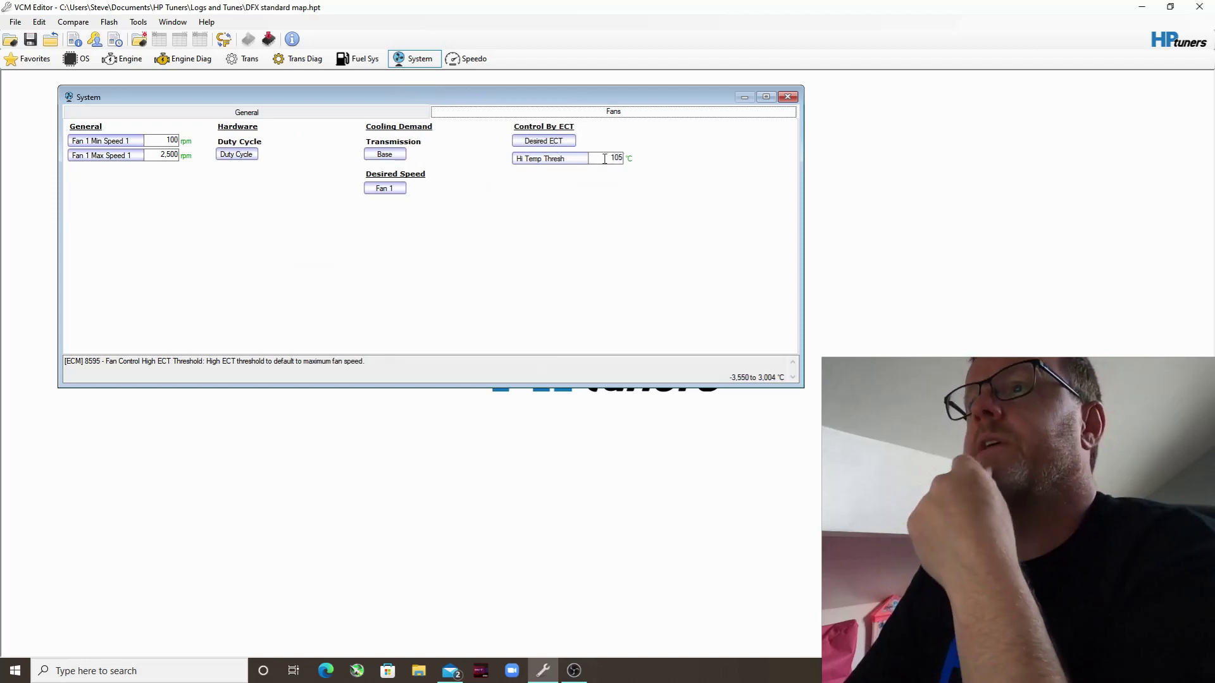
Check the Auto Start Stop options in the general system settings and keep Disabled selected
left_click(361, 113)
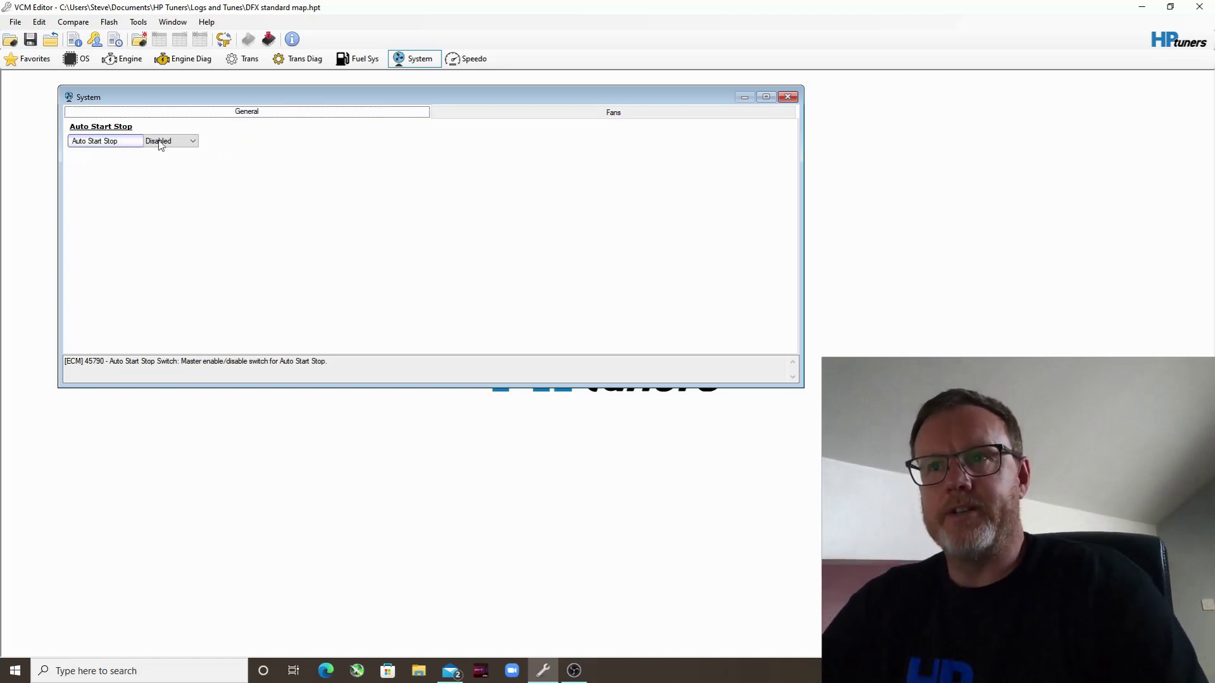
left_click(187, 142)
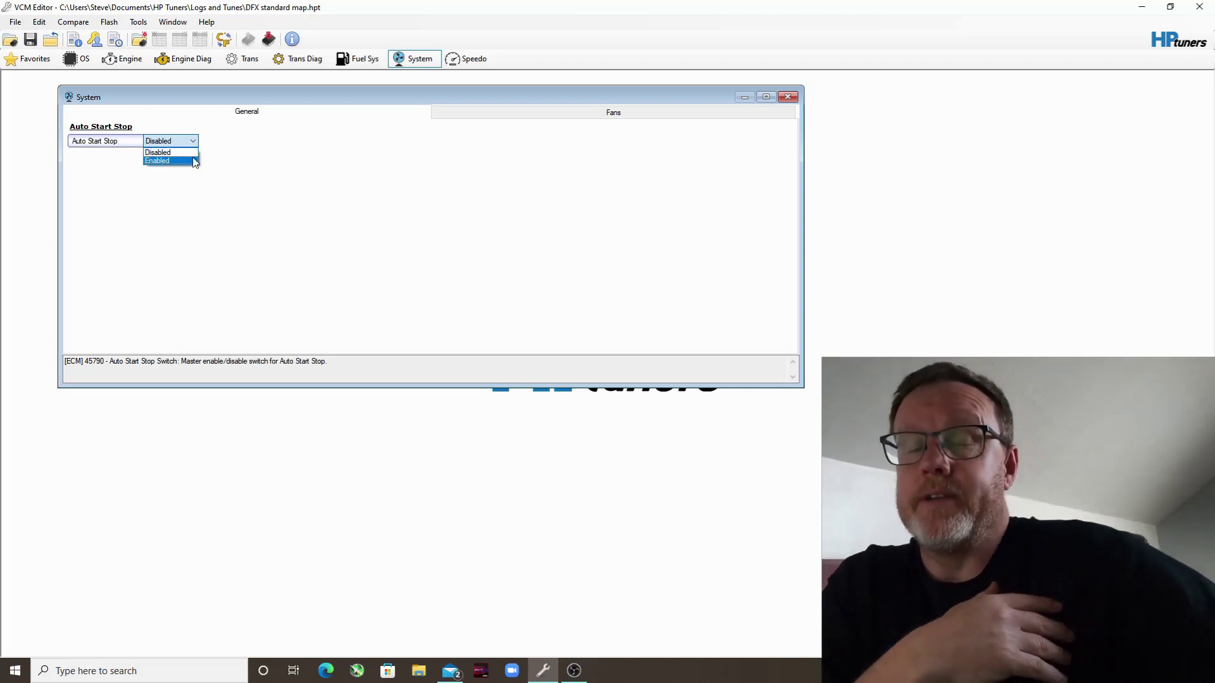
left_click(148, 152)
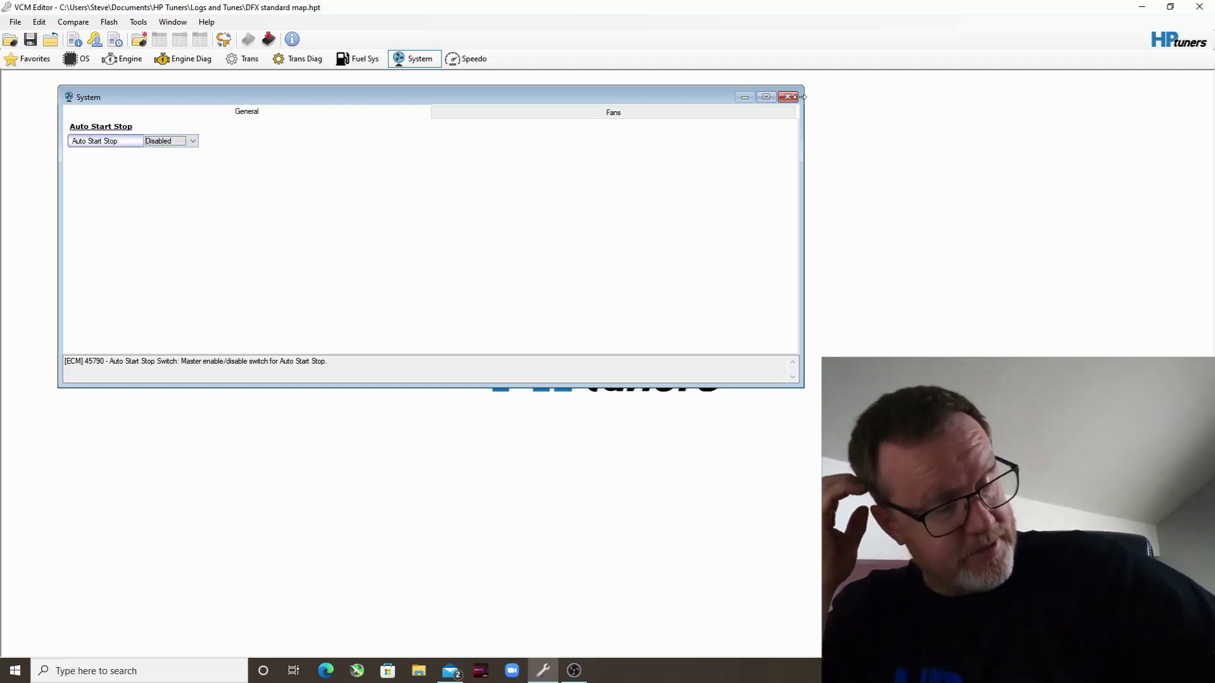